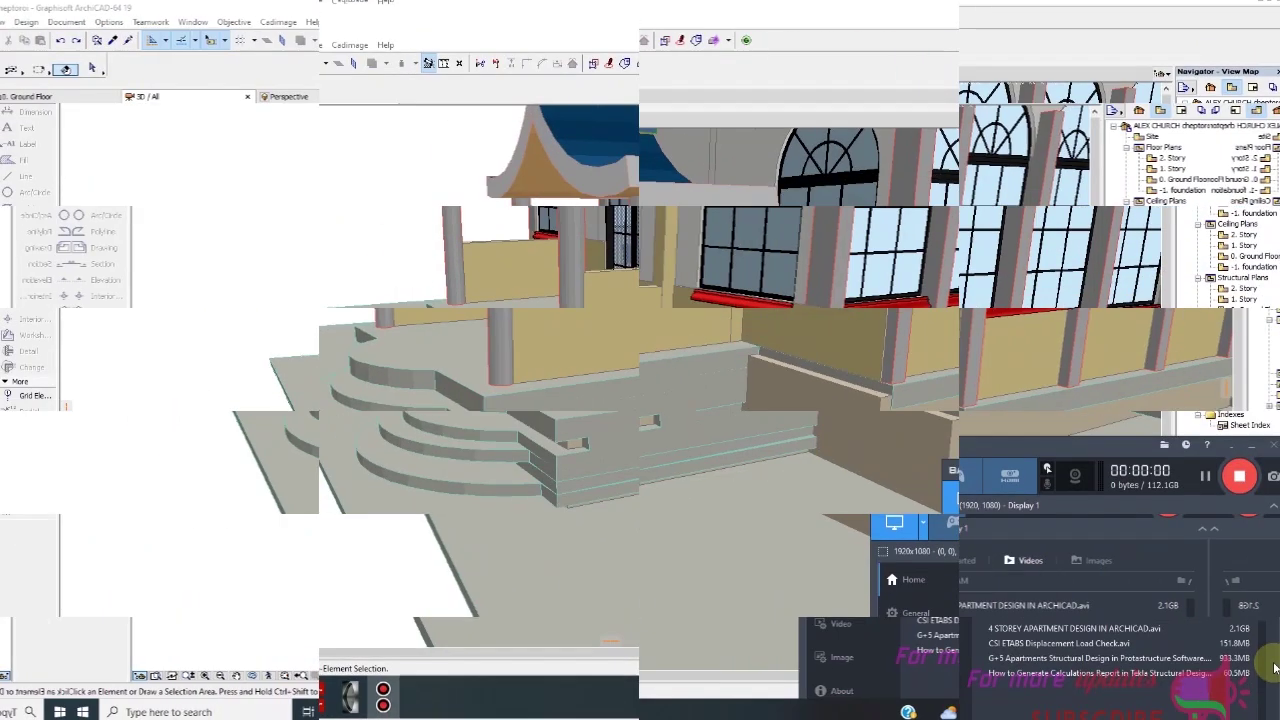
pyautogui.click(1230, 474)
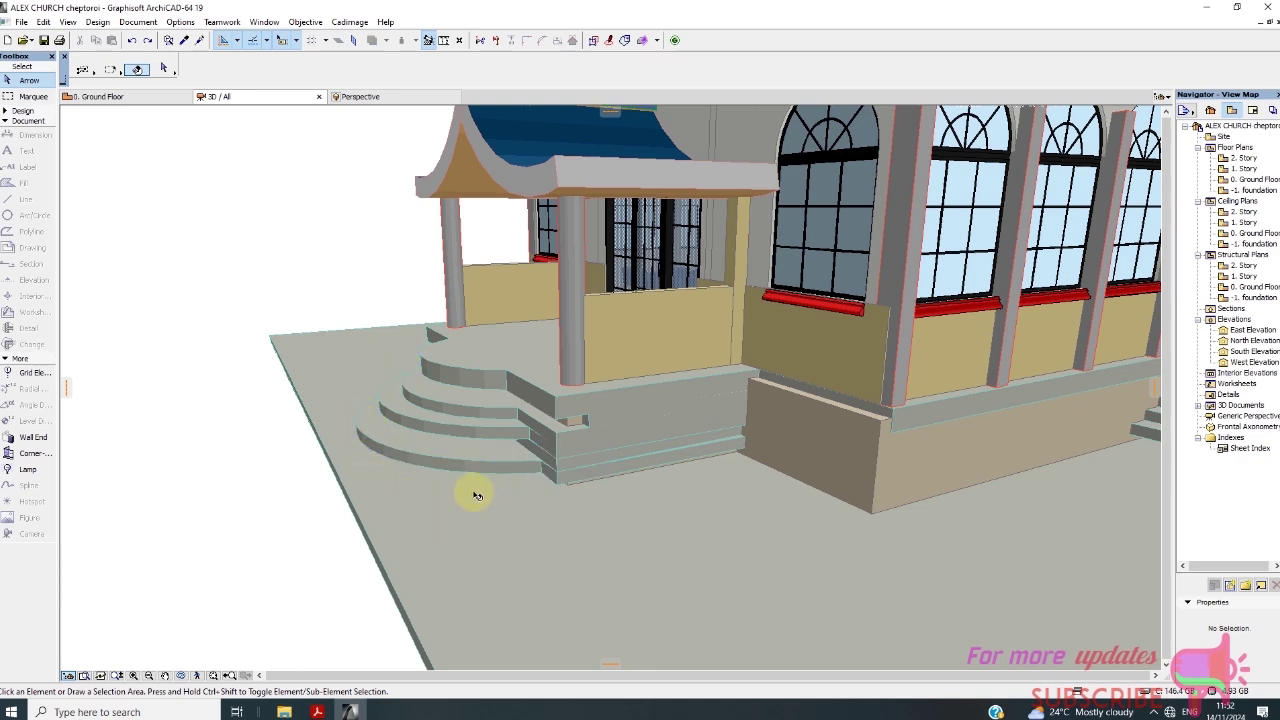
# Move the front corner node of the lower 150 mm slab beside the curved entry steps outward by about 270 mm
pyautogui.moveTo(437, 411)
pyautogui.keyDown('shift'); pyautogui.mouseDown(button='middle')
pyautogui.moveTo(420, 417)
pyautogui.moveTo(420, 486)
pyautogui.mouseUp(button='middle'); pyautogui.keyUp('shift')
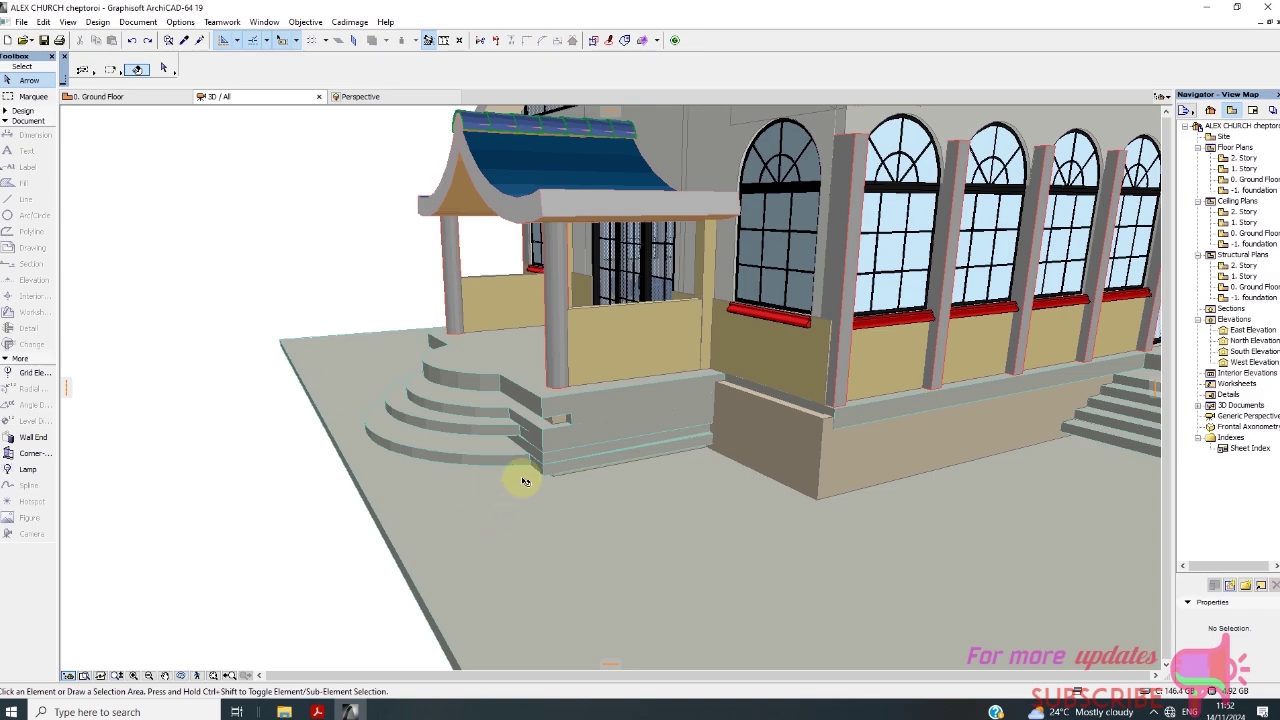
pyautogui.scroll(3, 523, 477)
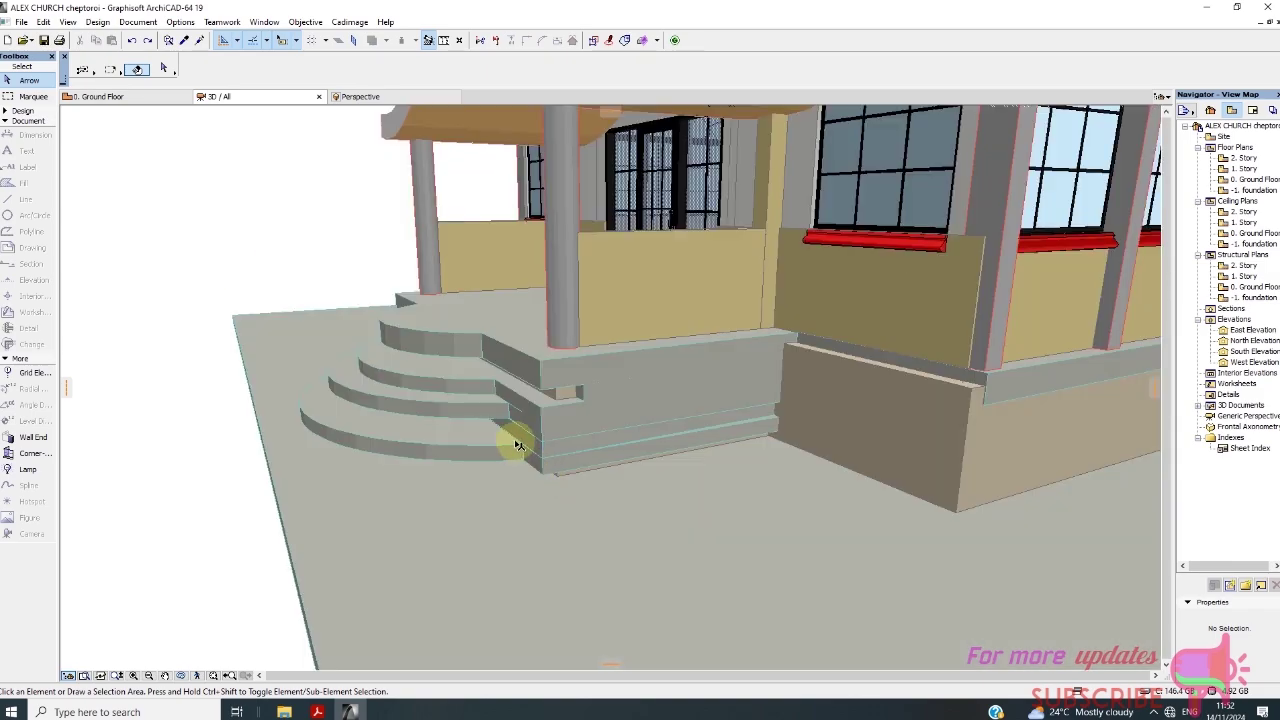
pyautogui.scroll(5, 503, 441)
pyautogui.scroll(2, 500, 440)
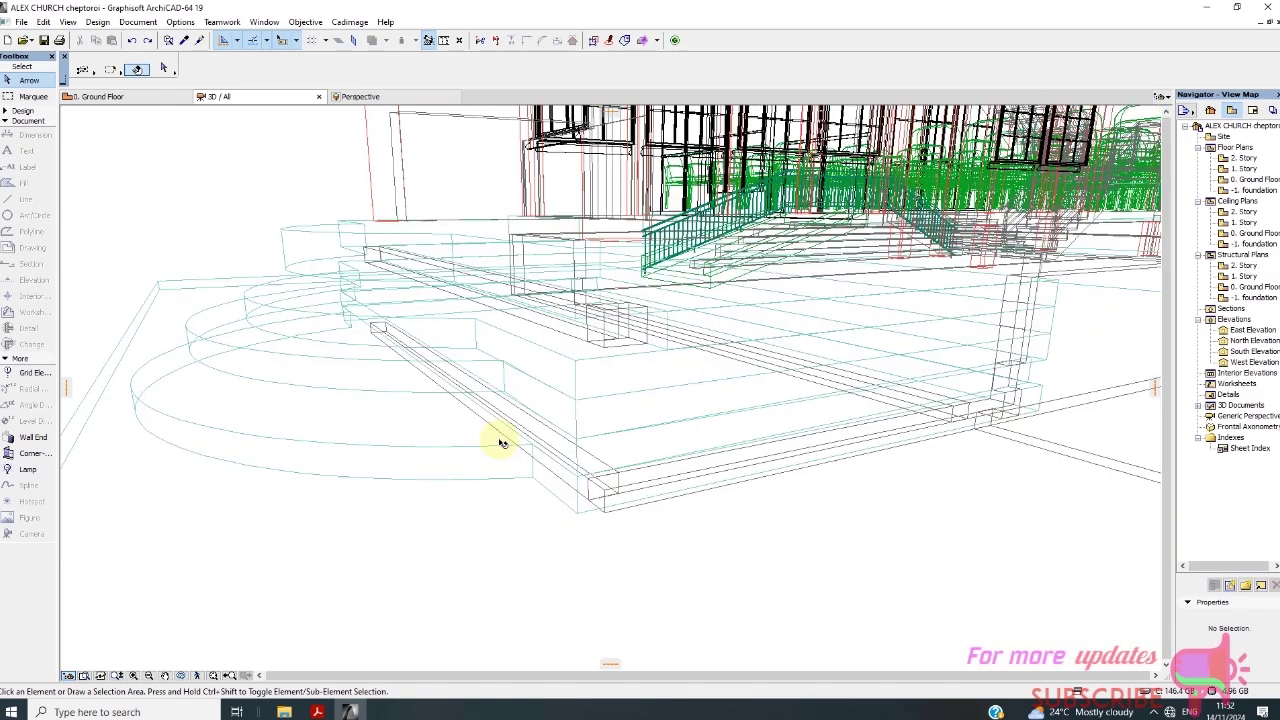
pyautogui.click(584, 466)
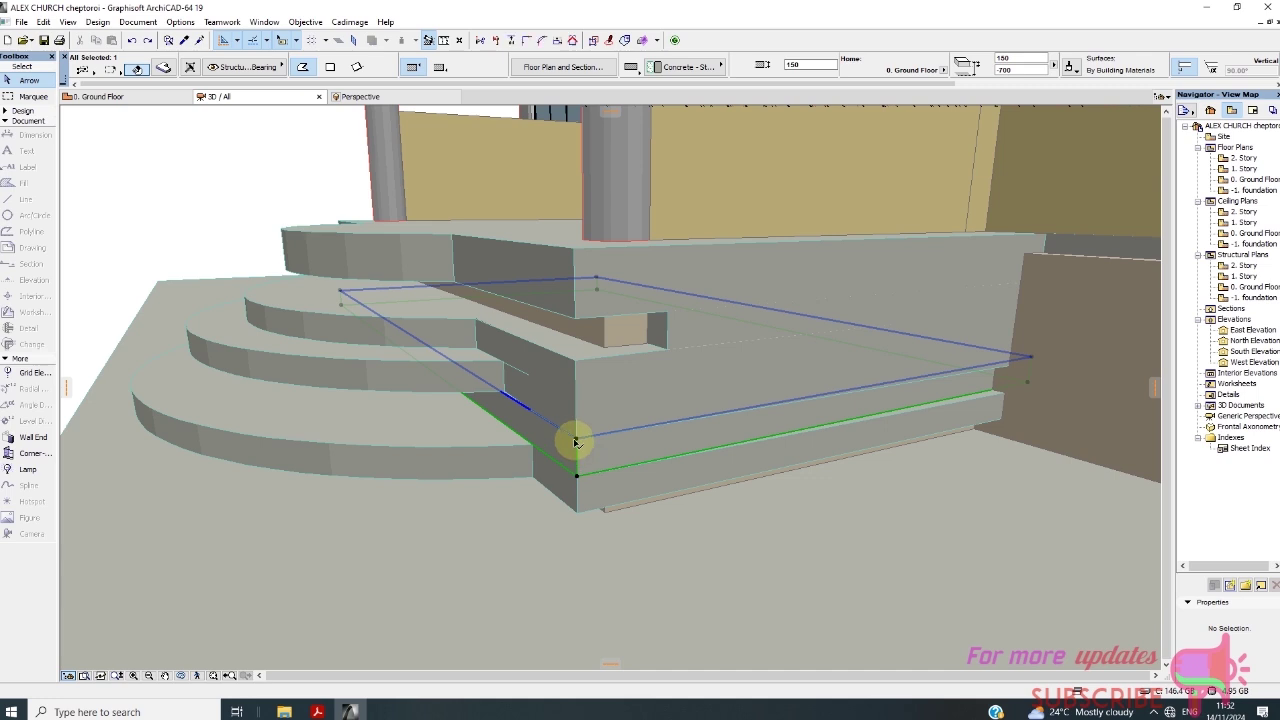
pyautogui.click(577, 440)
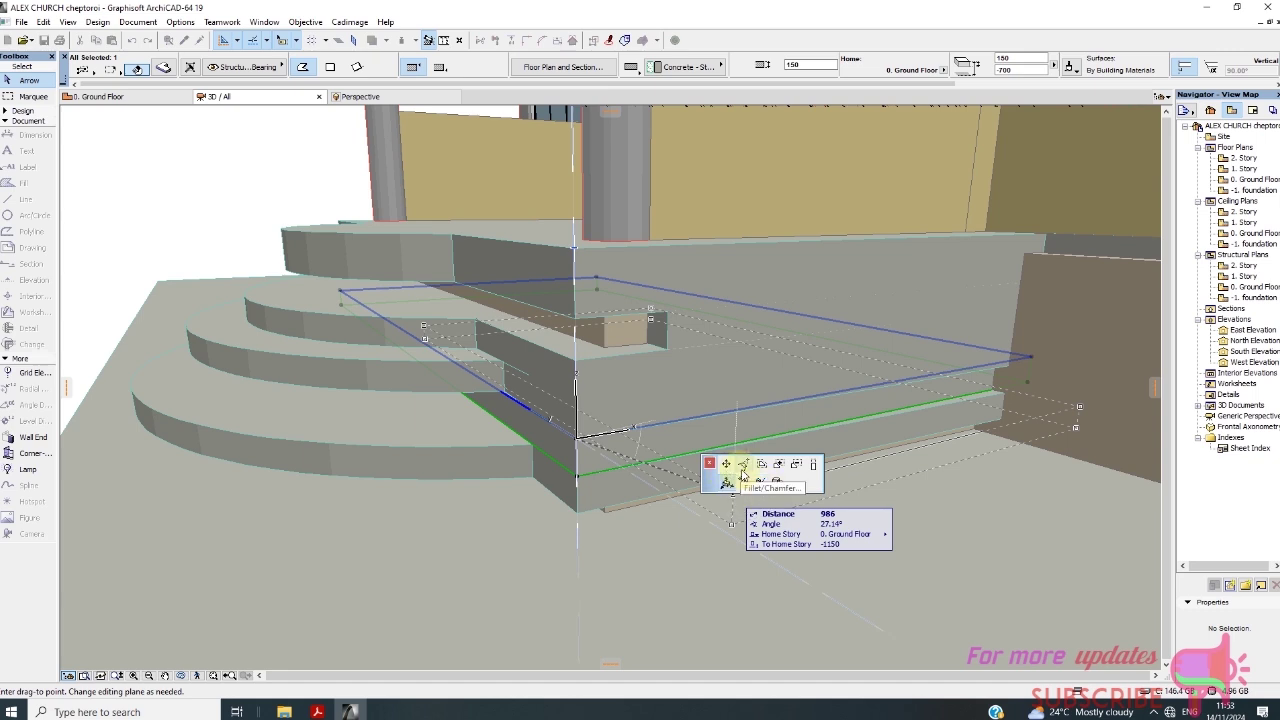
pyautogui.click(726, 464)
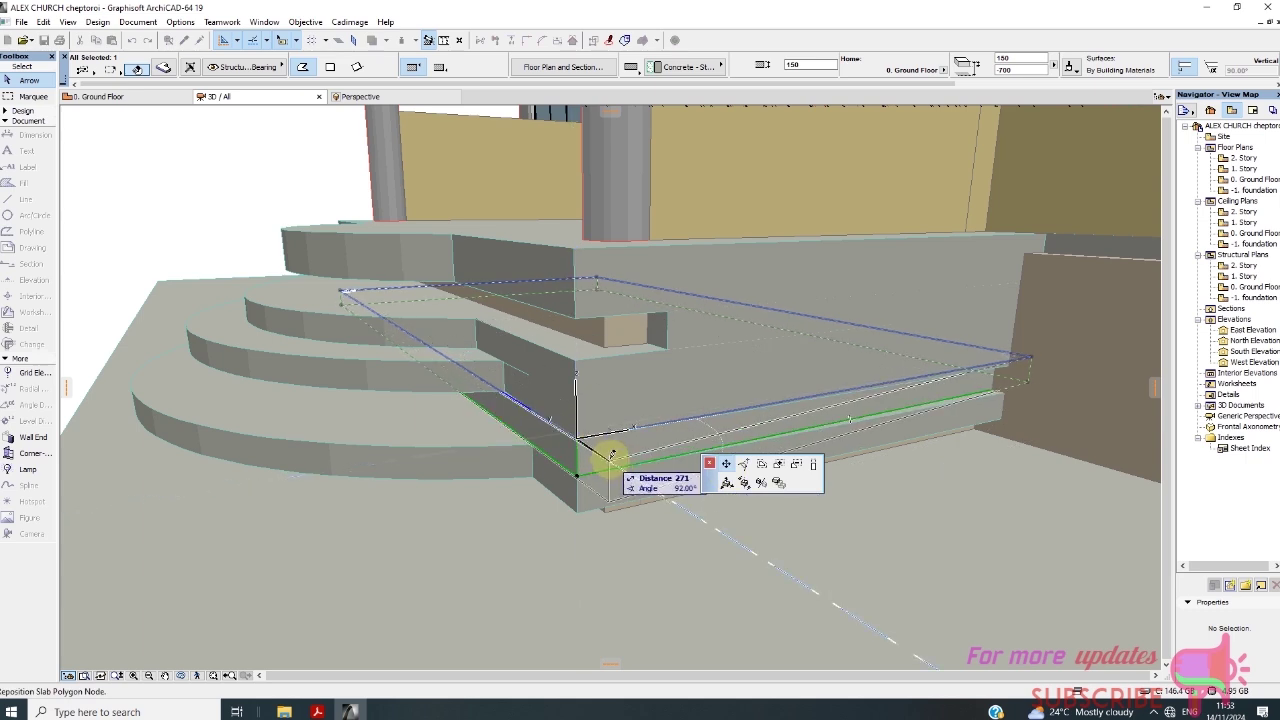
pyautogui.click(612, 490)
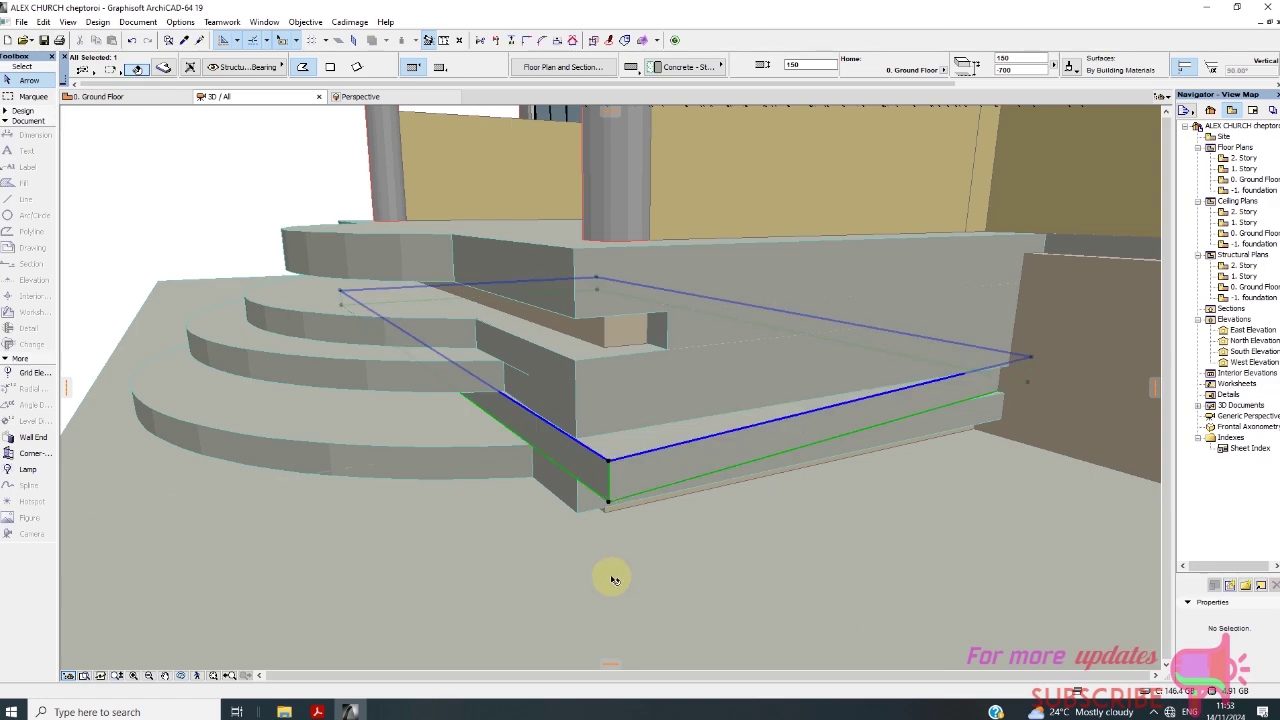
# Open the Ground Floor plan and select the entry slab with the outward-moved corner
pyautogui.keyDown('shift'); pyautogui.moveTo(611, 654); pyautogui.dragTo(245, 286, button='middle'); pyautogui.keyUp('shift')
pyautogui.click(100, 96)
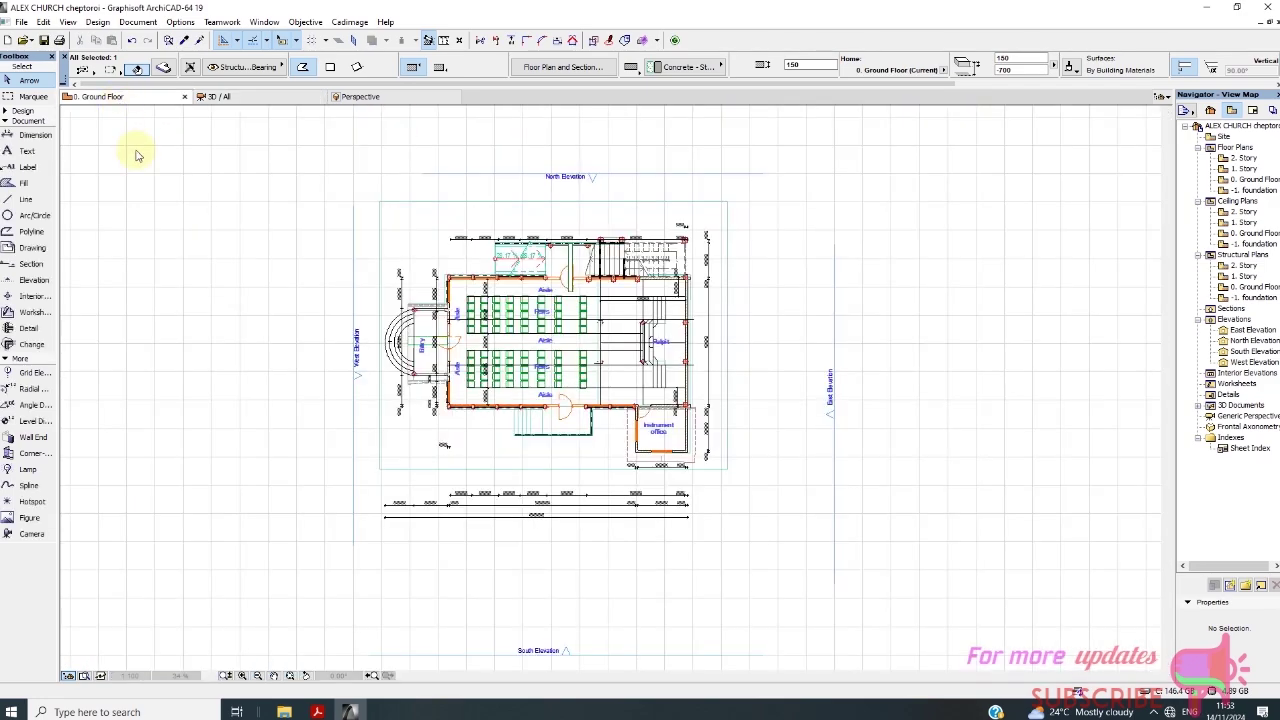
pyautogui.scroll(8, 412, 395)
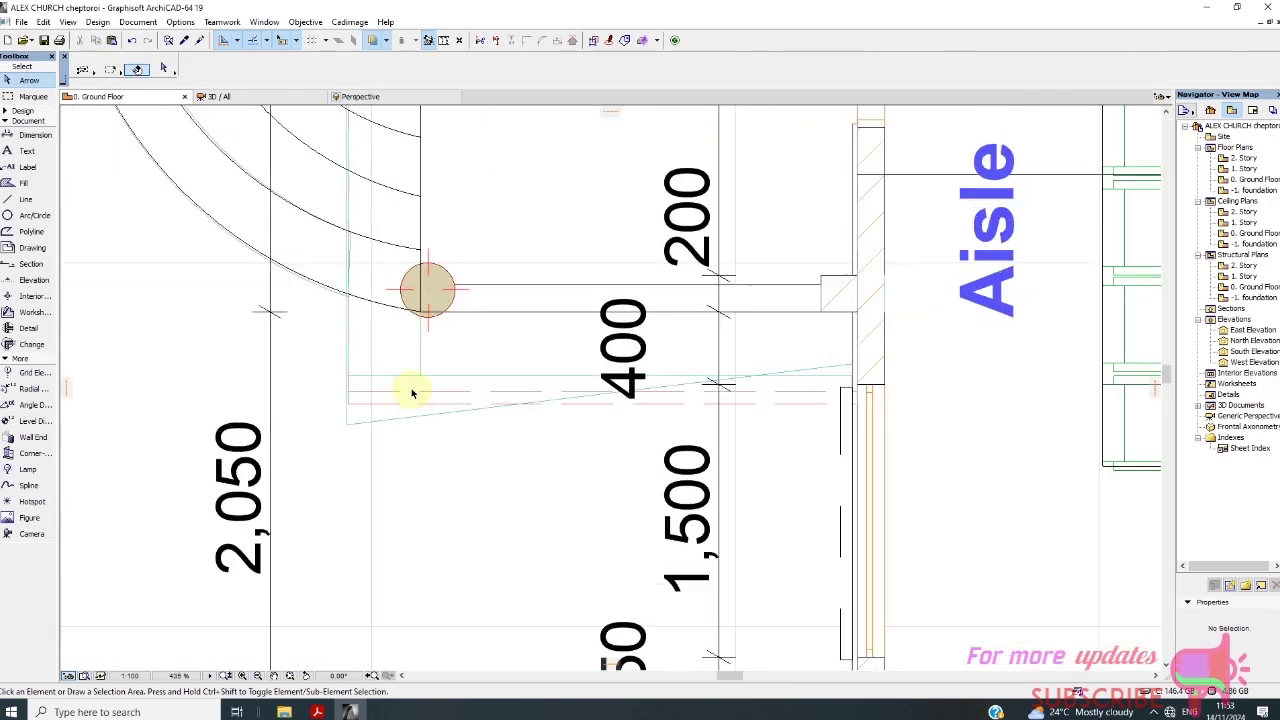
pyautogui.click(368, 422)
pyautogui.scroll(-4, 378, 510)
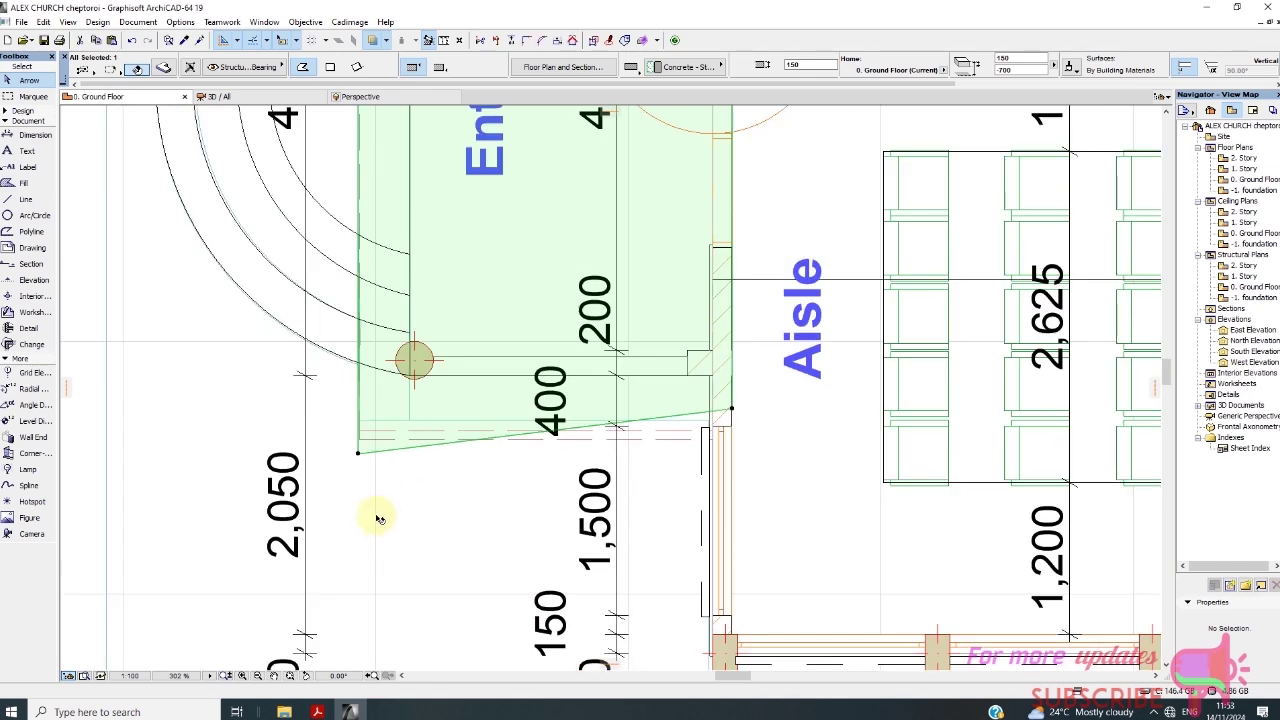
pyautogui.scroll(-1, 379, 524)
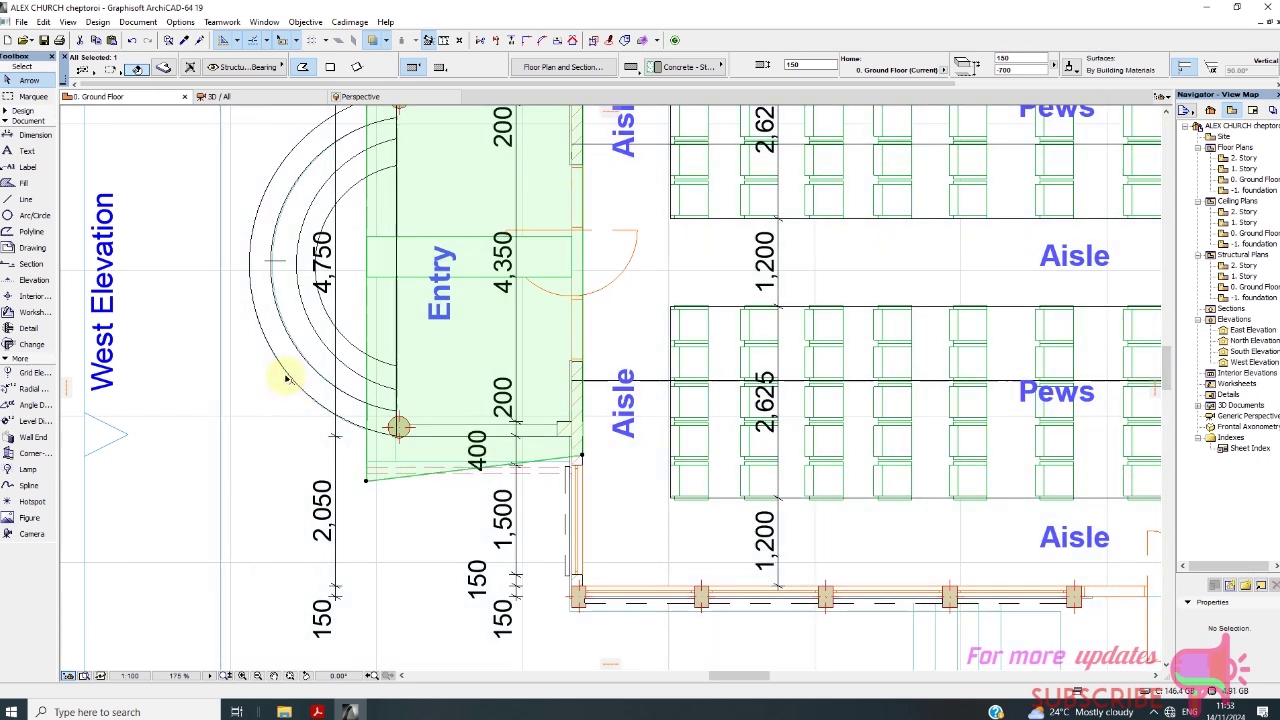
pyautogui.click(287, 384)
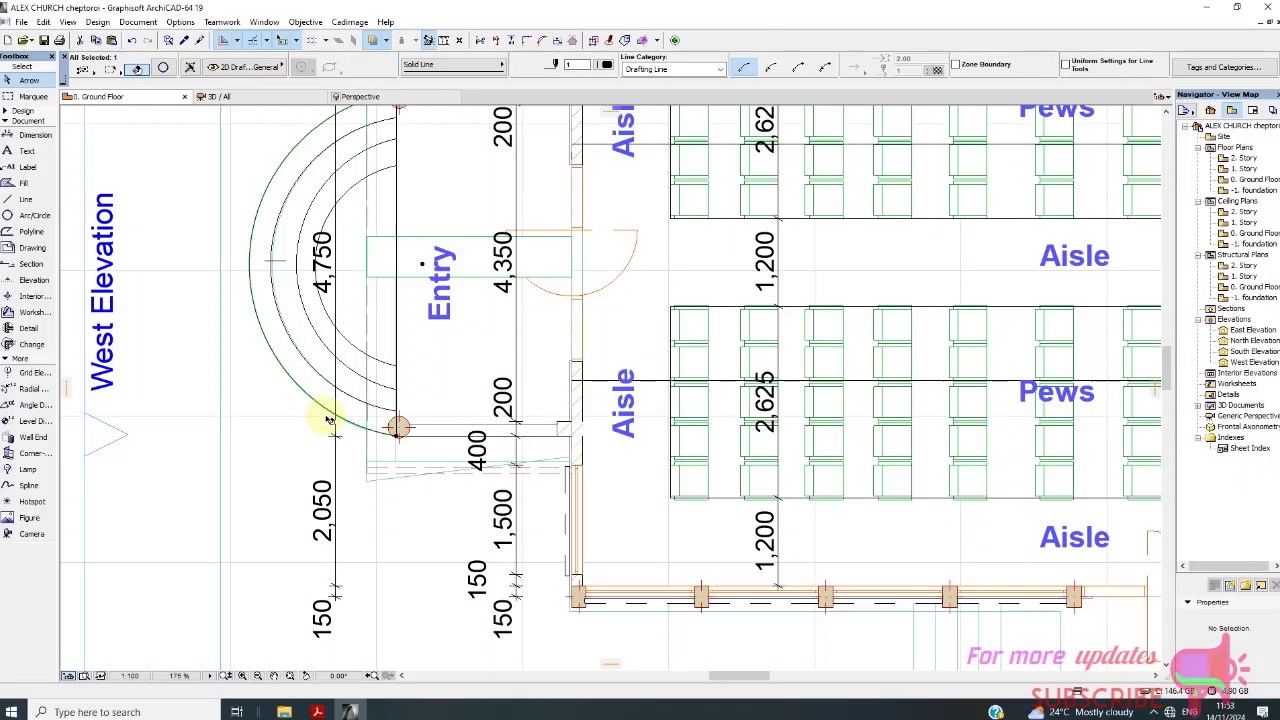
pyautogui.scroll(-1, 398, 427)
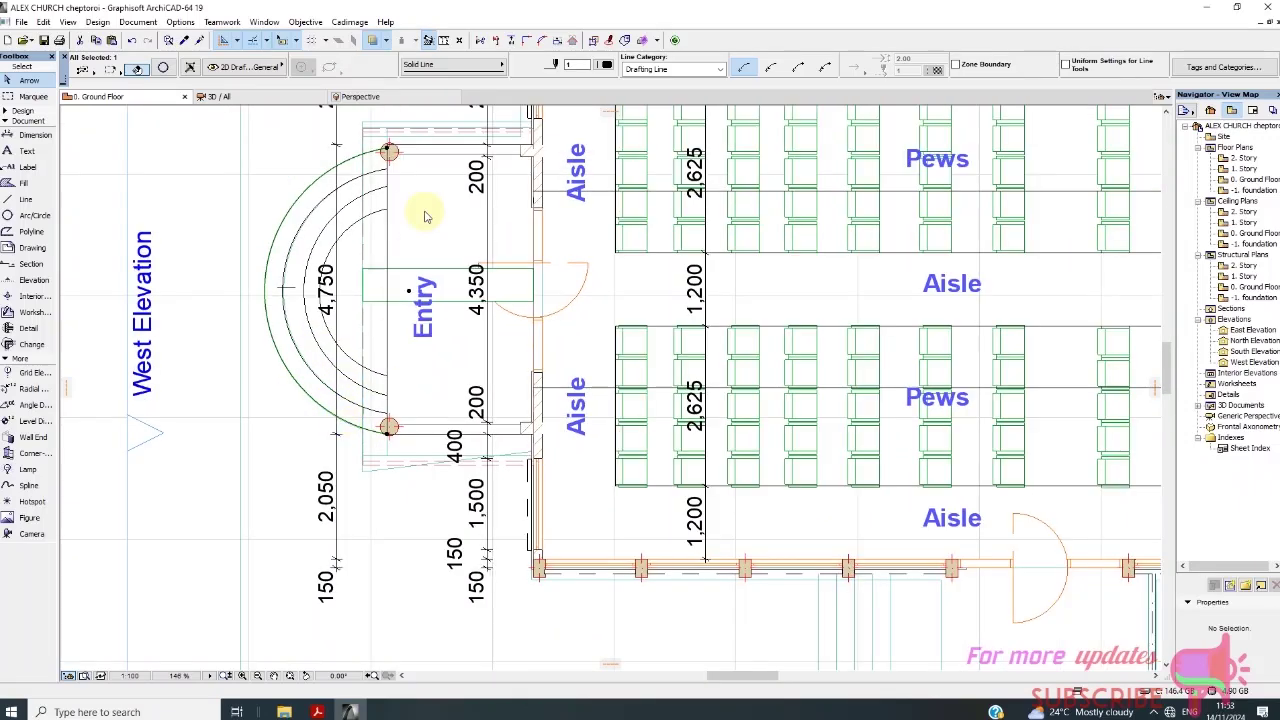
pyautogui.scroll(1, 378, 148)
pyautogui.scroll(1, 404, 158)
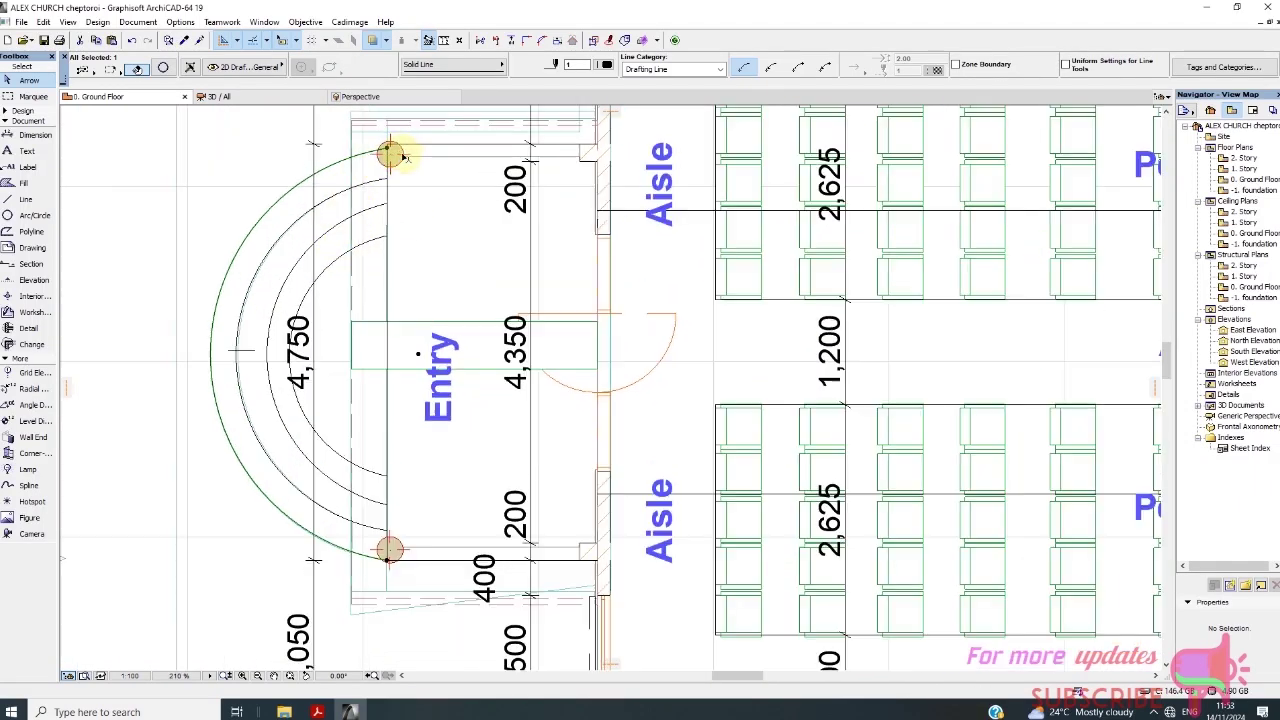
pyautogui.rightClick(139, 287)
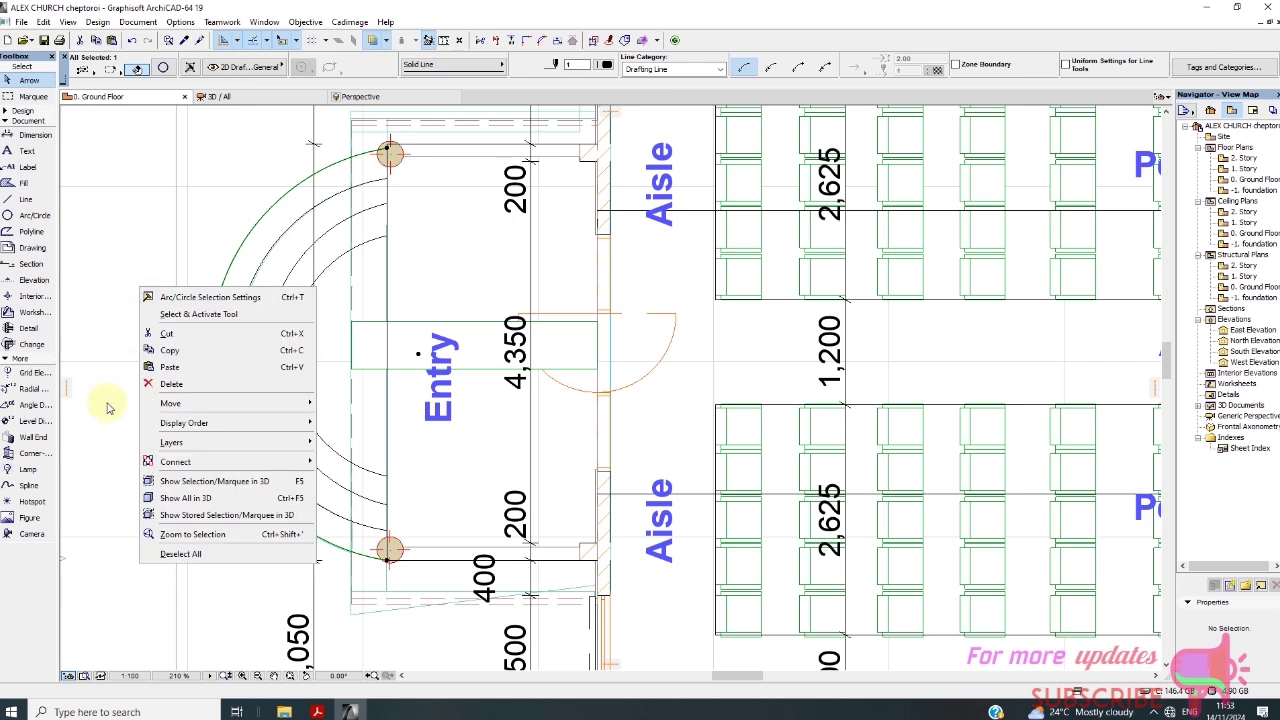
pyautogui.moveTo(162, 410)
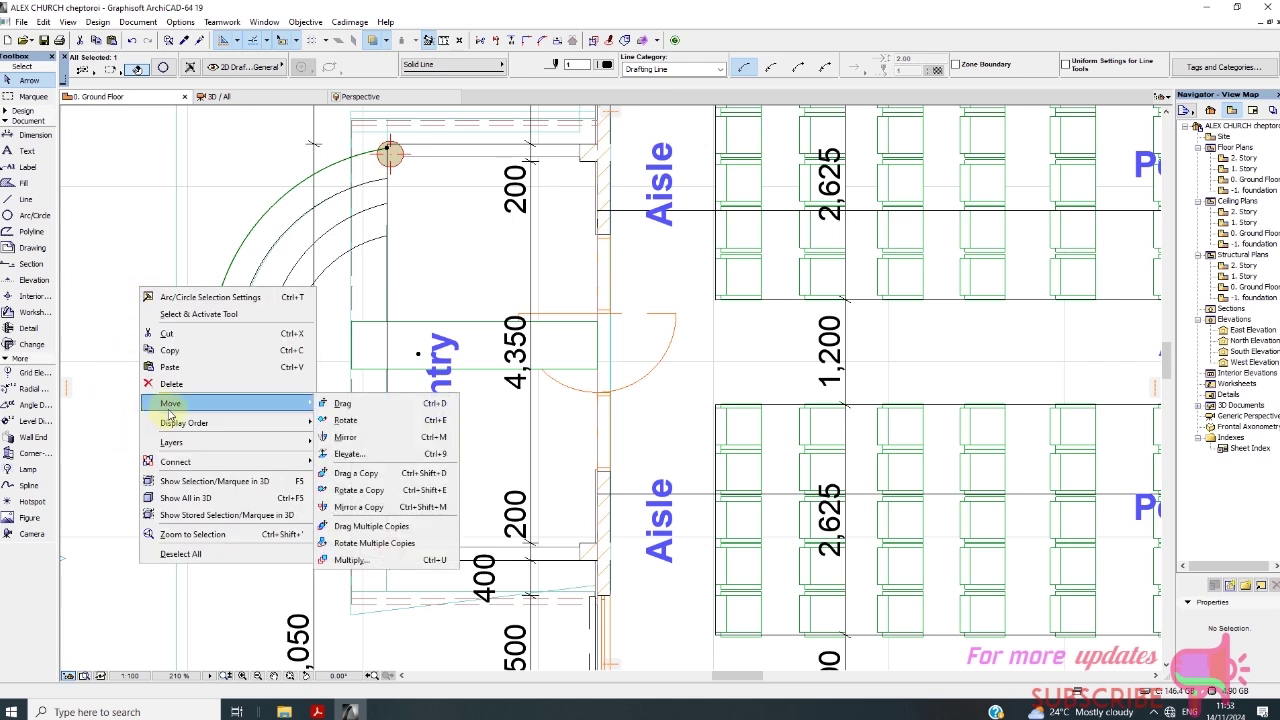
pyautogui.click(381, 473)
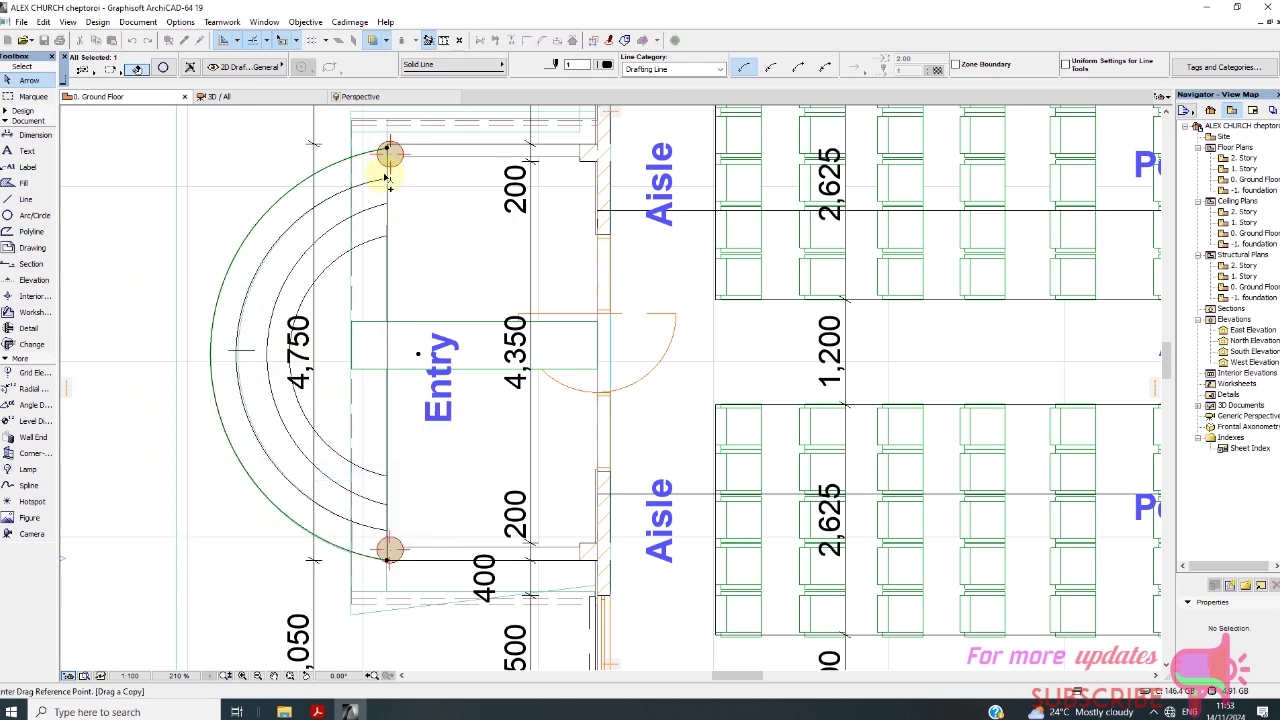
pyautogui.click(389, 180)
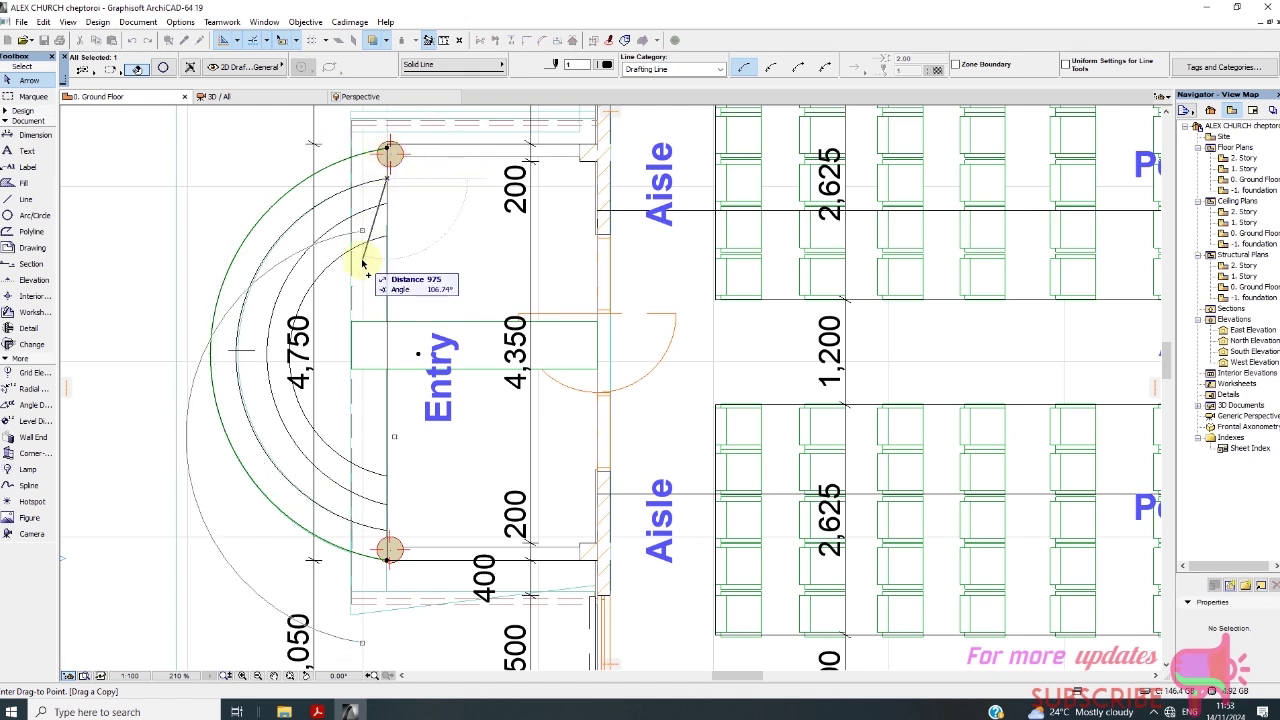
pyautogui.press('Escape')
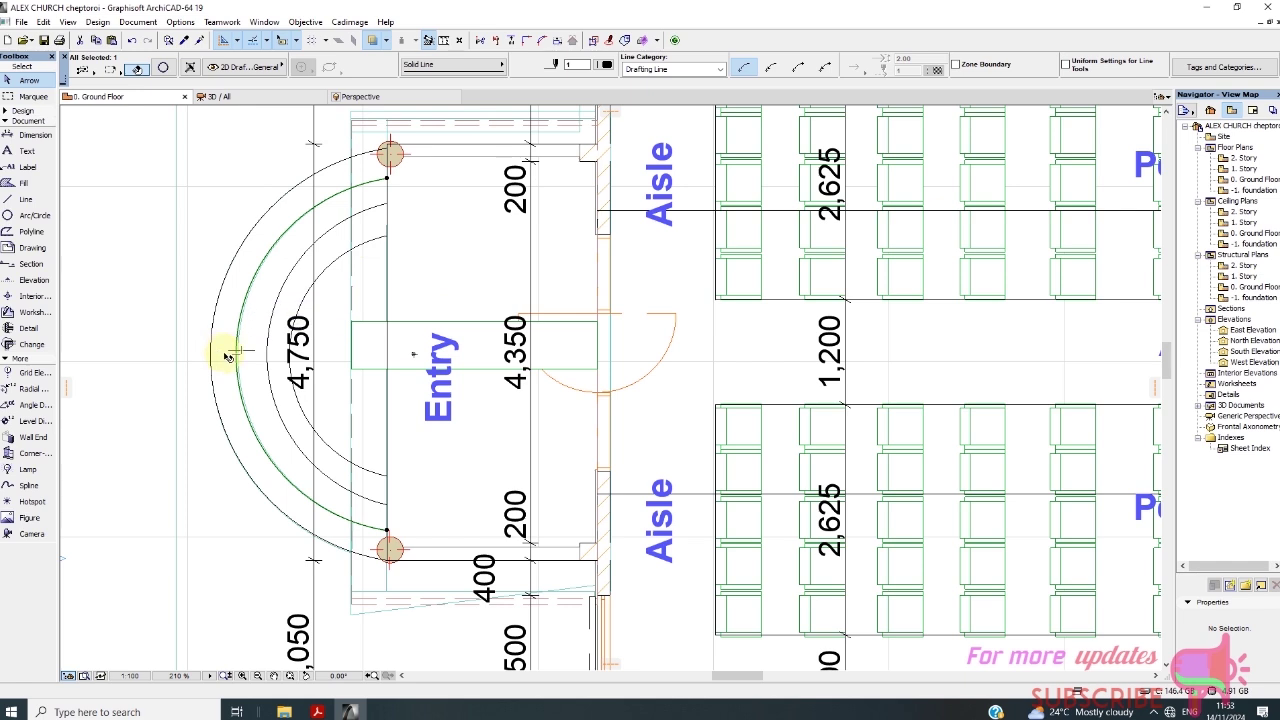
pyautogui.press('Escape')
# Drag a copy of the outermost entry step arc outward by about 290 mm, the spacing between the two outer arcs' midpoints
pyautogui.click(212, 354)
pyautogui.rightClick(96, 227)
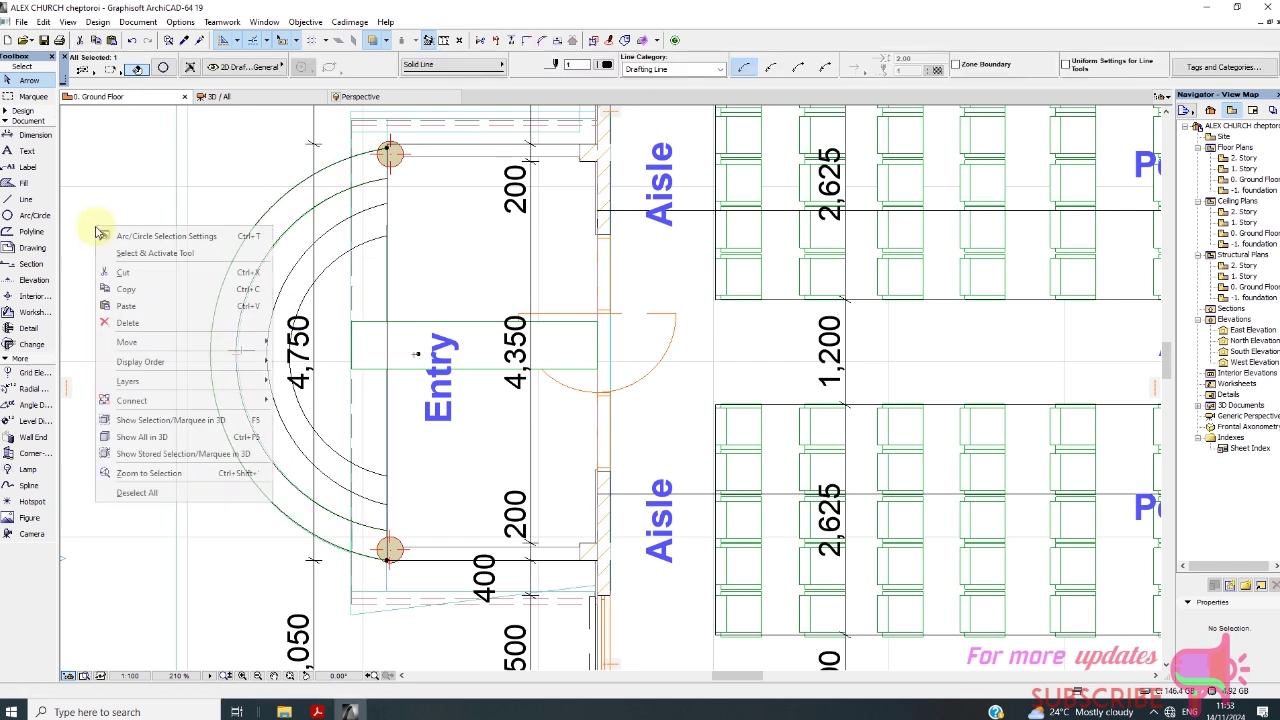
pyautogui.moveTo(127, 342)
pyautogui.click(305, 411)
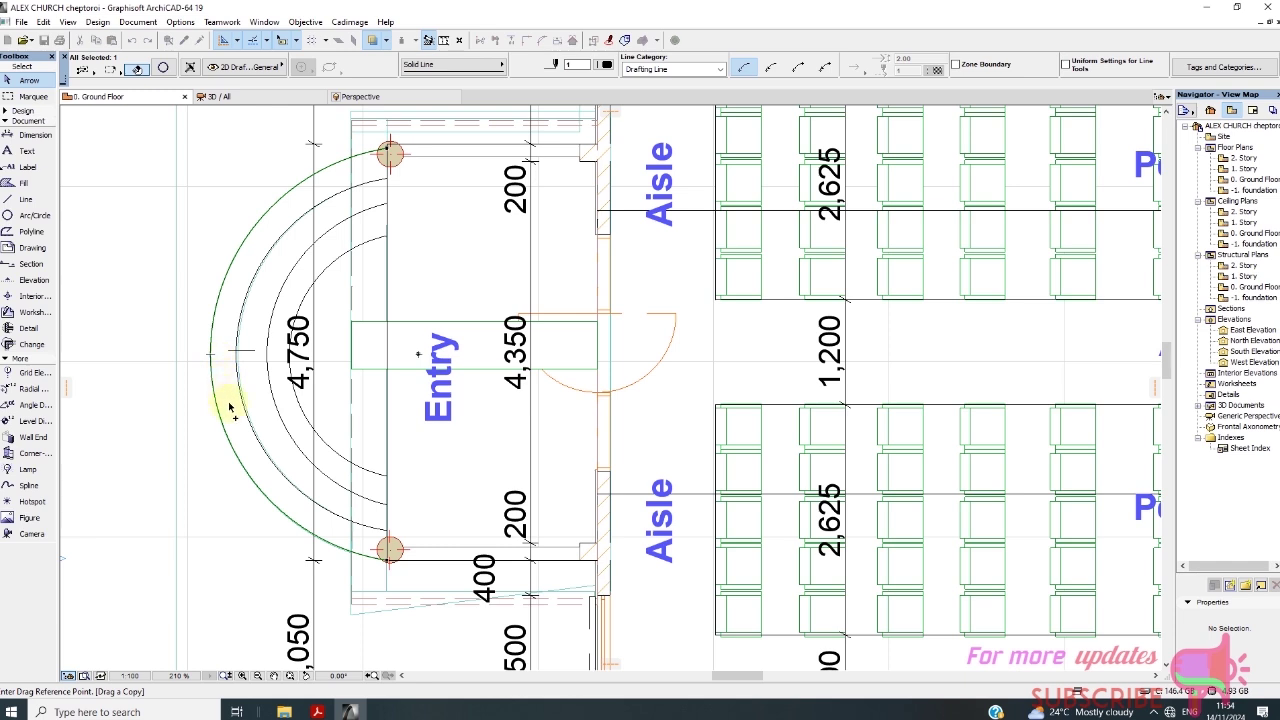
pyautogui.press('Escape')
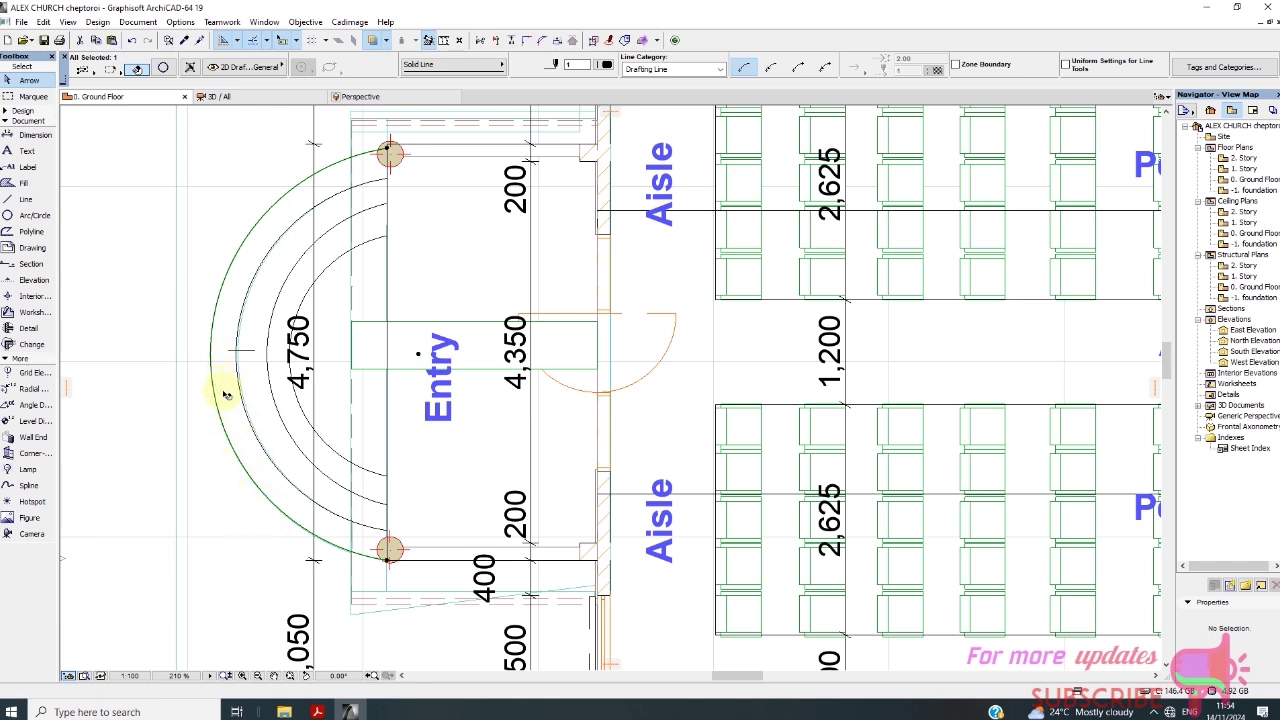
pyautogui.rightClick(104, 248)
pyautogui.moveTo(148, 366)
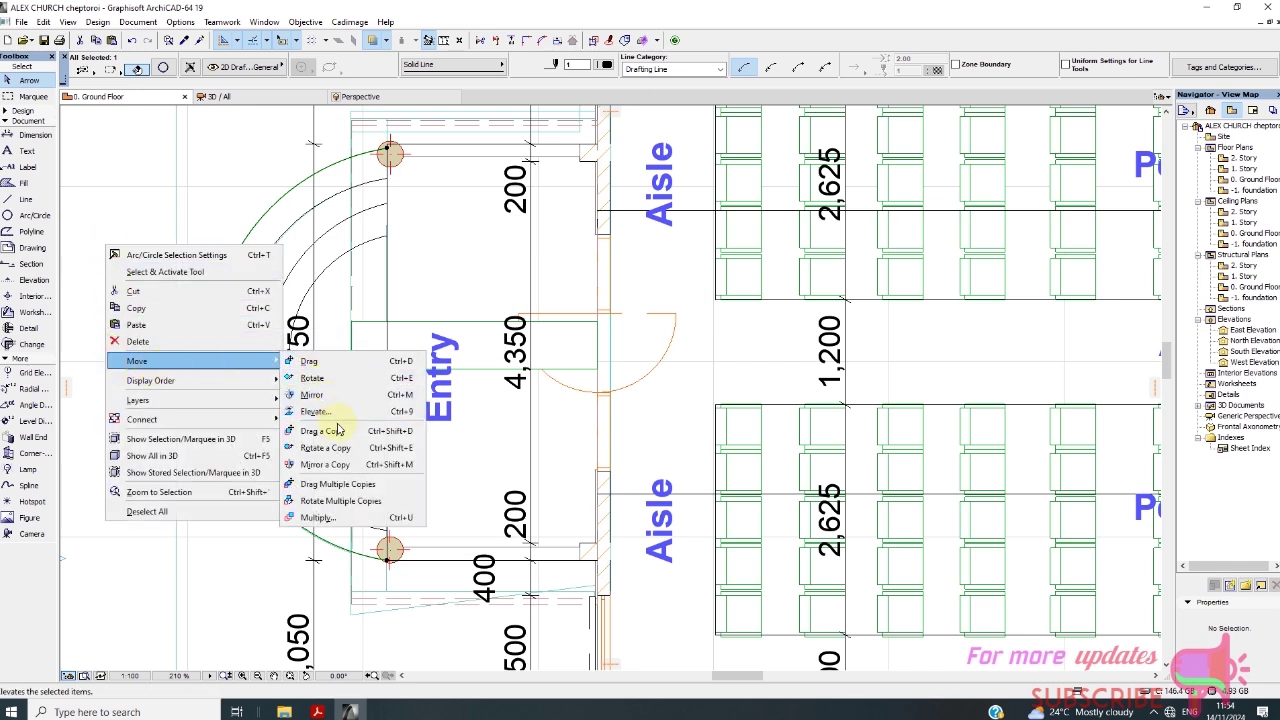
pyautogui.click(320, 431)
pyautogui.click(239, 354)
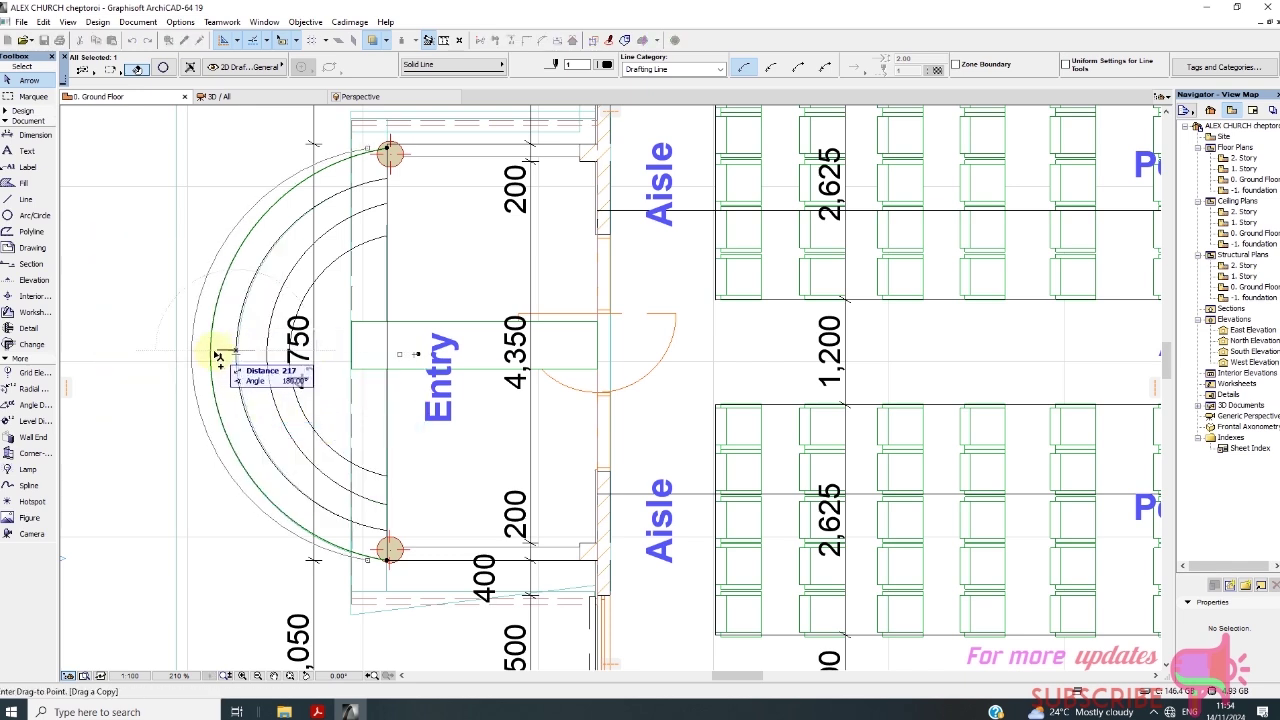
pyautogui.click(211, 353)
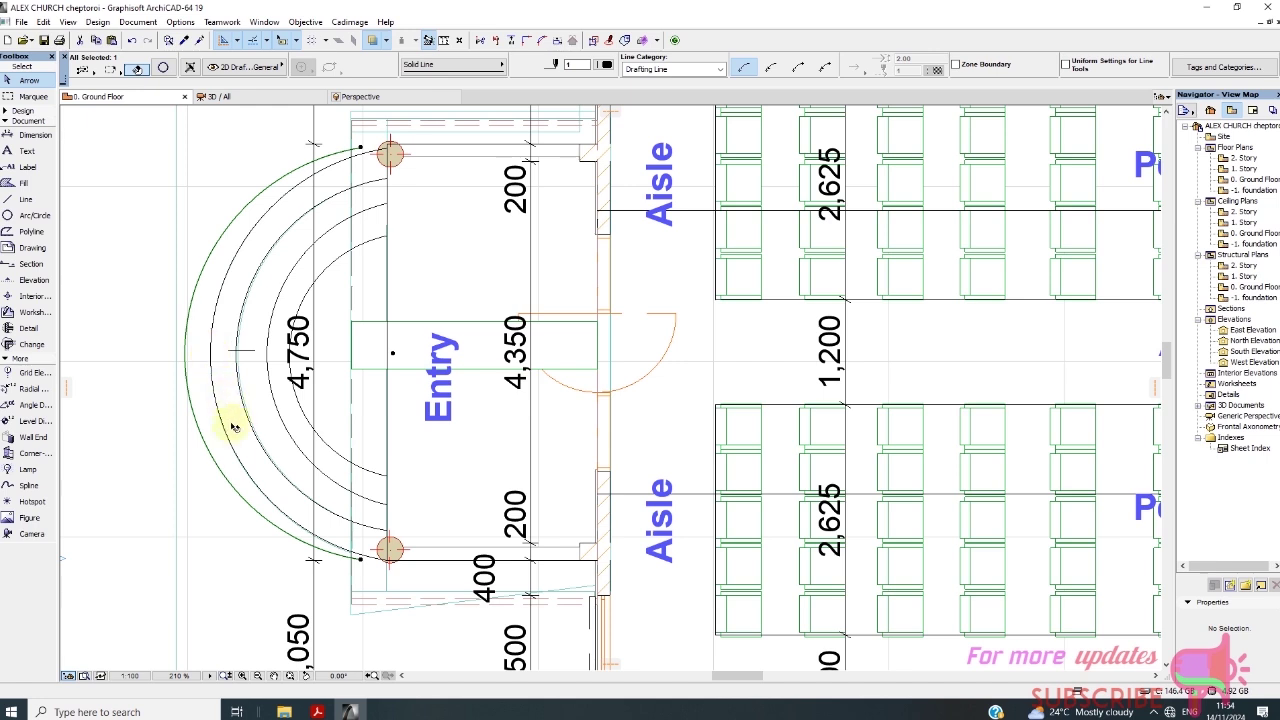
# Resize the copied arc graphically about the second outermost step arc's midpoint, scaling a reference length of about 293 mm to about 586 mm
pyautogui.rightClick(151, 348)
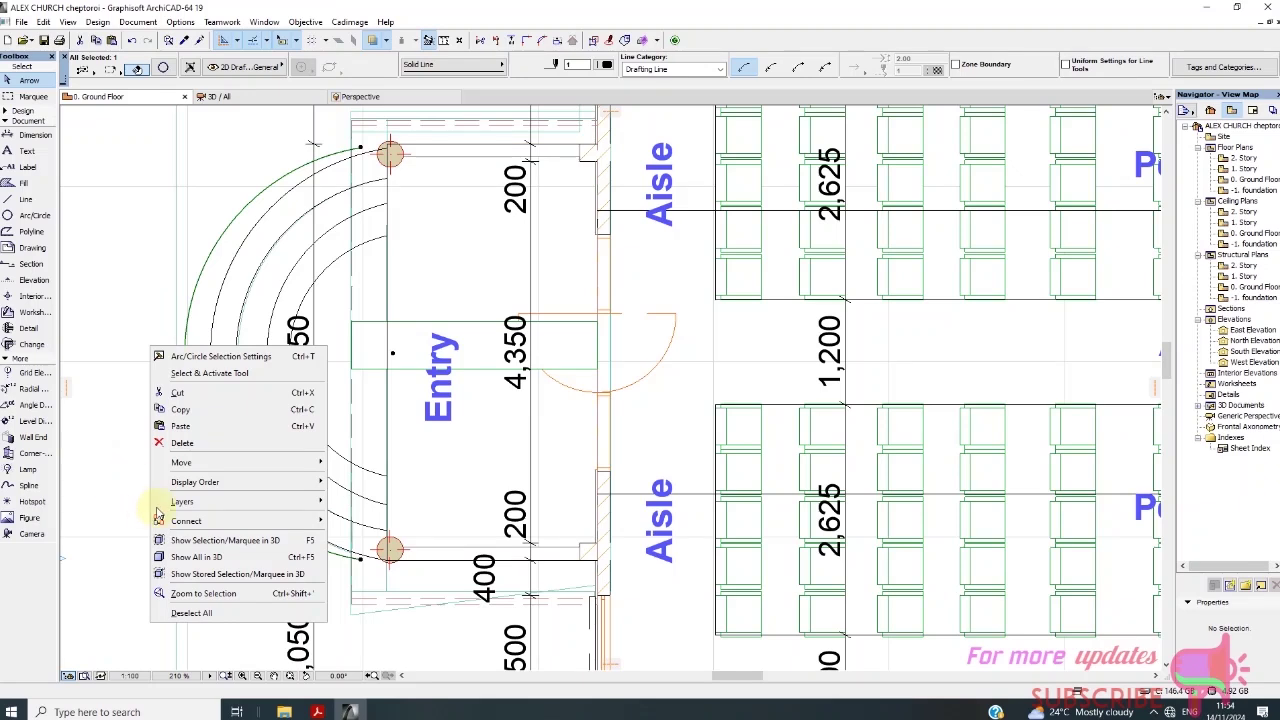
pyautogui.click(133, 264)
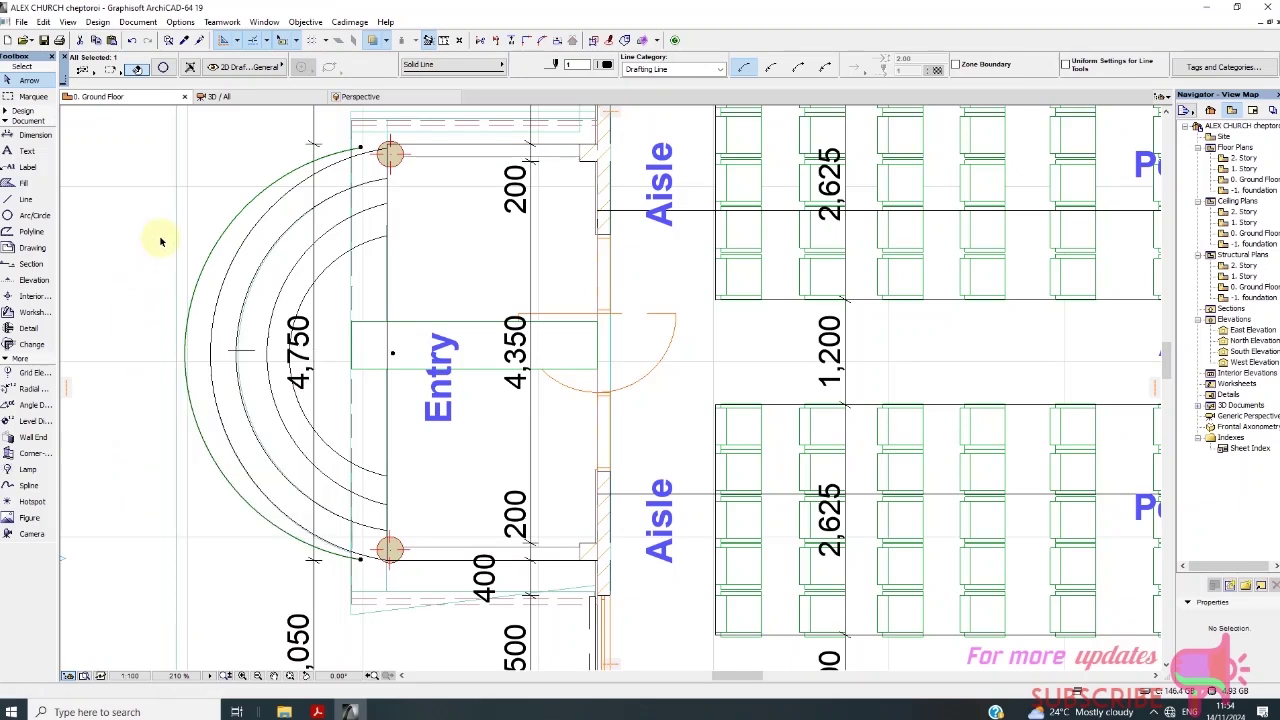
pyautogui.click(556, 41)
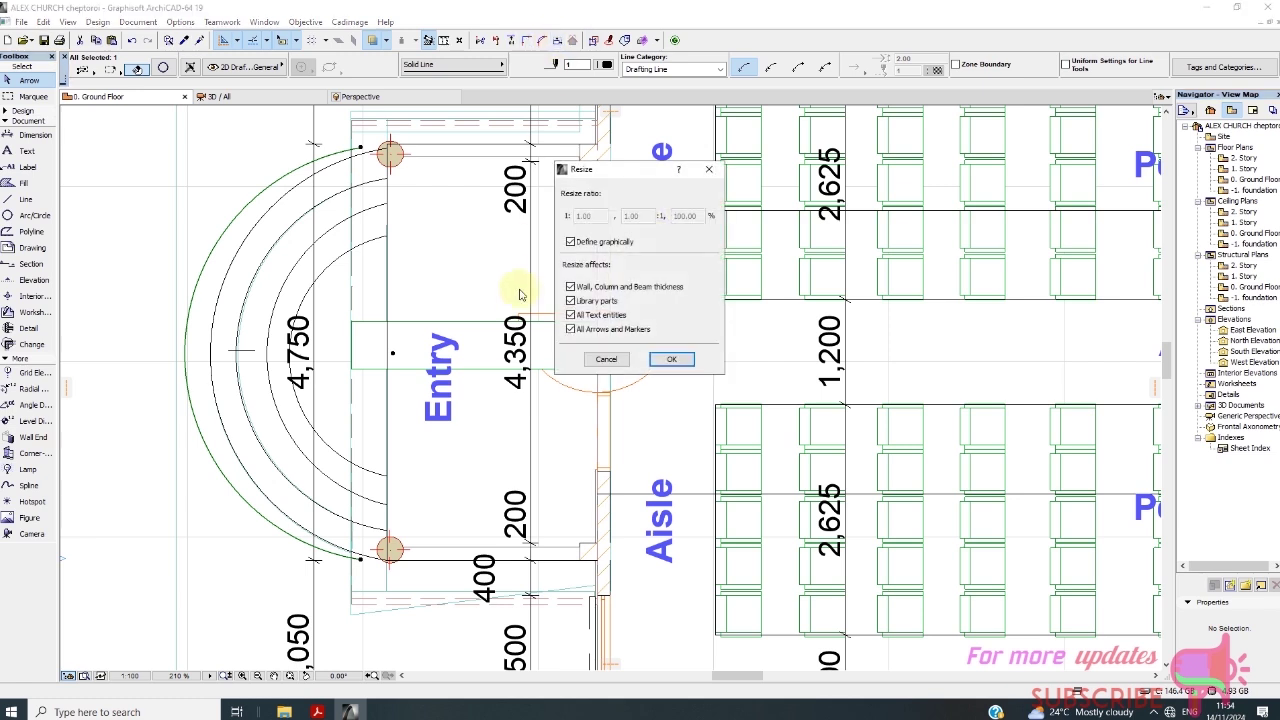
pyautogui.click(672, 360)
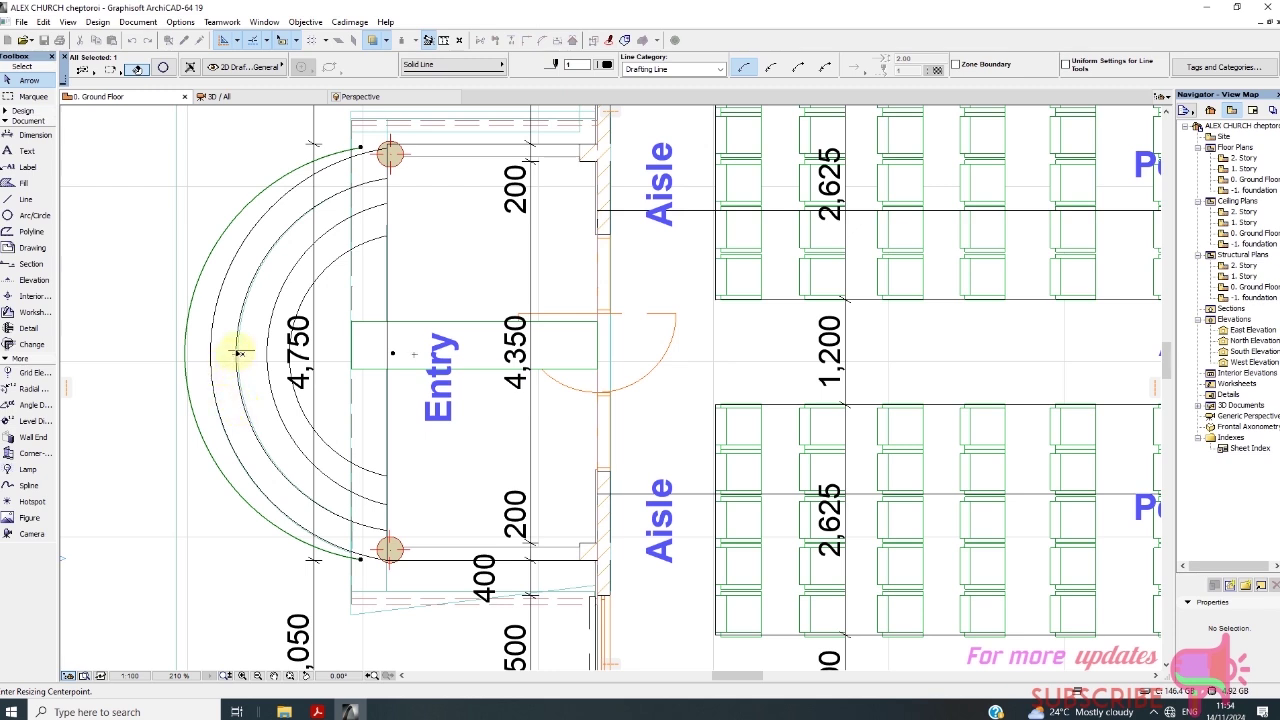
pyautogui.click(238, 352)
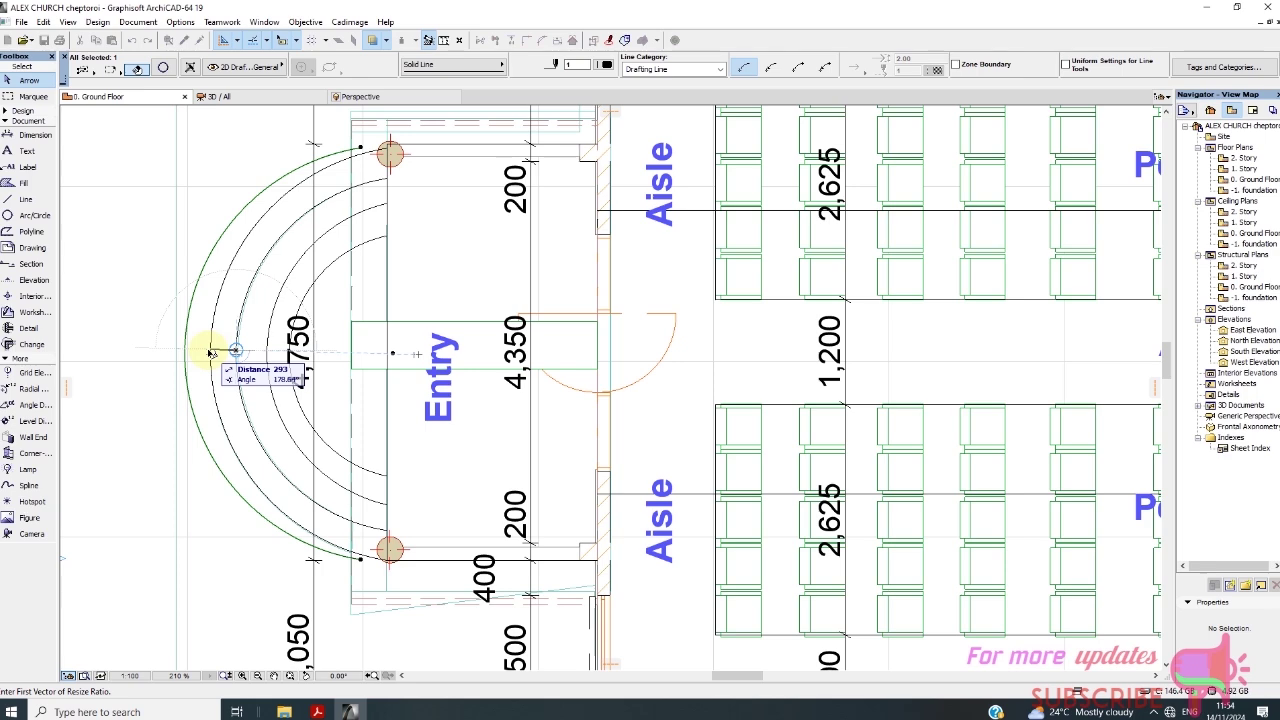
pyautogui.click(211, 352)
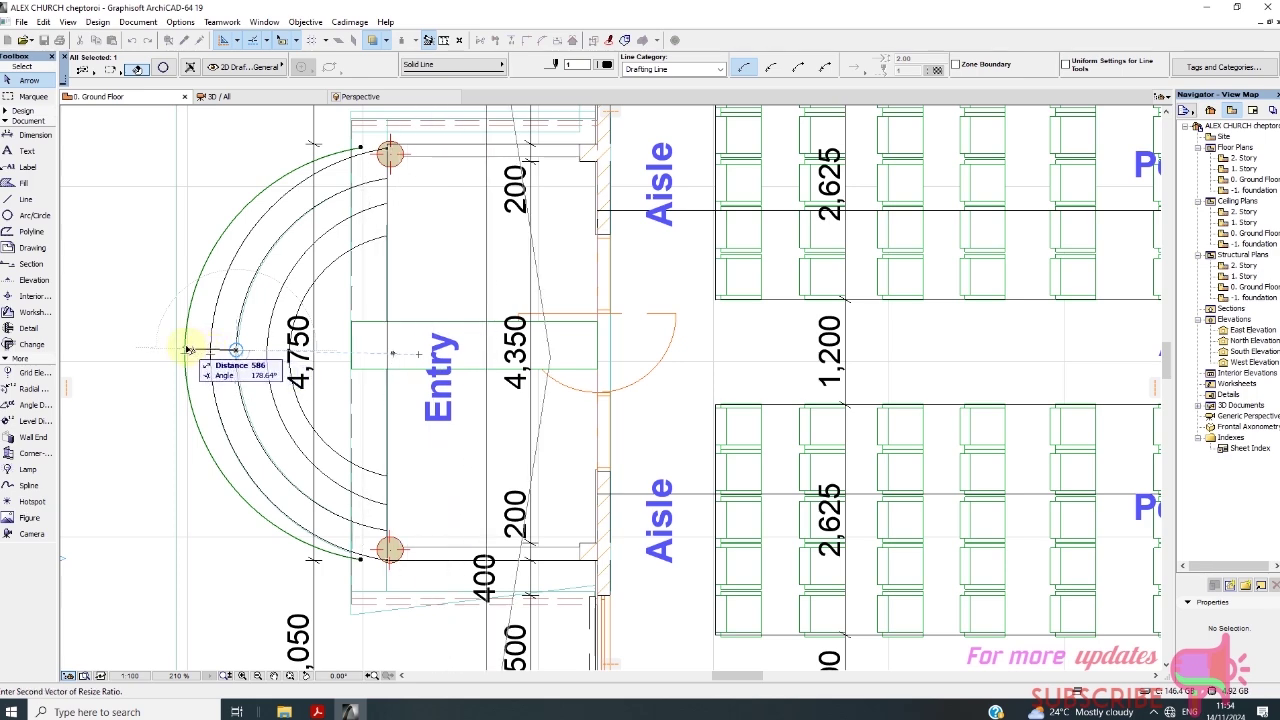
pyautogui.scroll(-1, 188, 350)
pyautogui.scroll(-1, 188, 350)
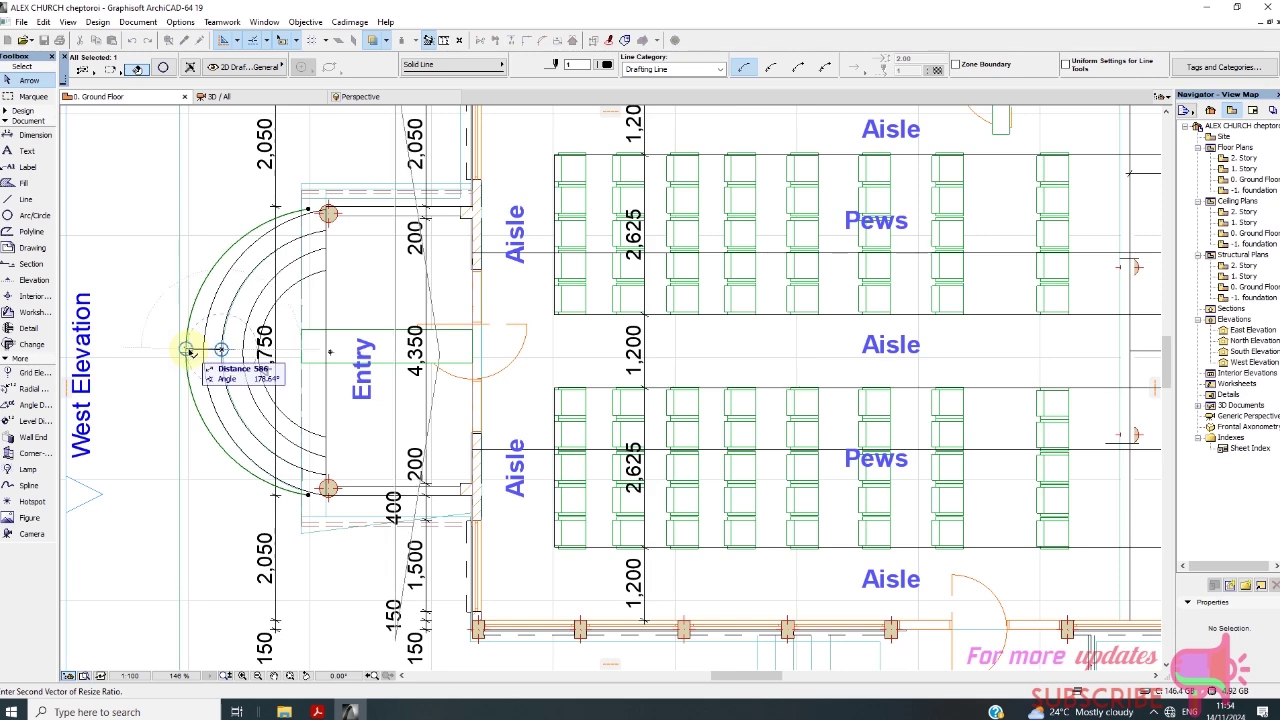
pyautogui.click(188, 350)
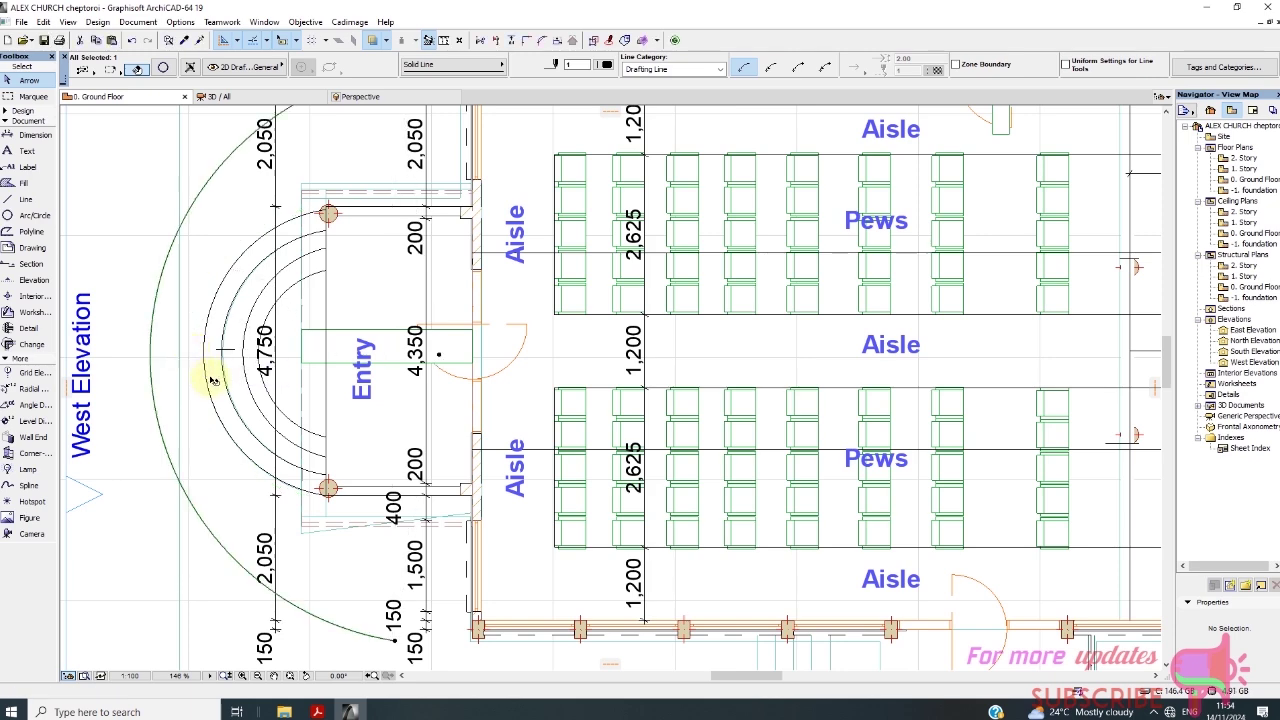
pyautogui.scroll(-1, 231, 378)
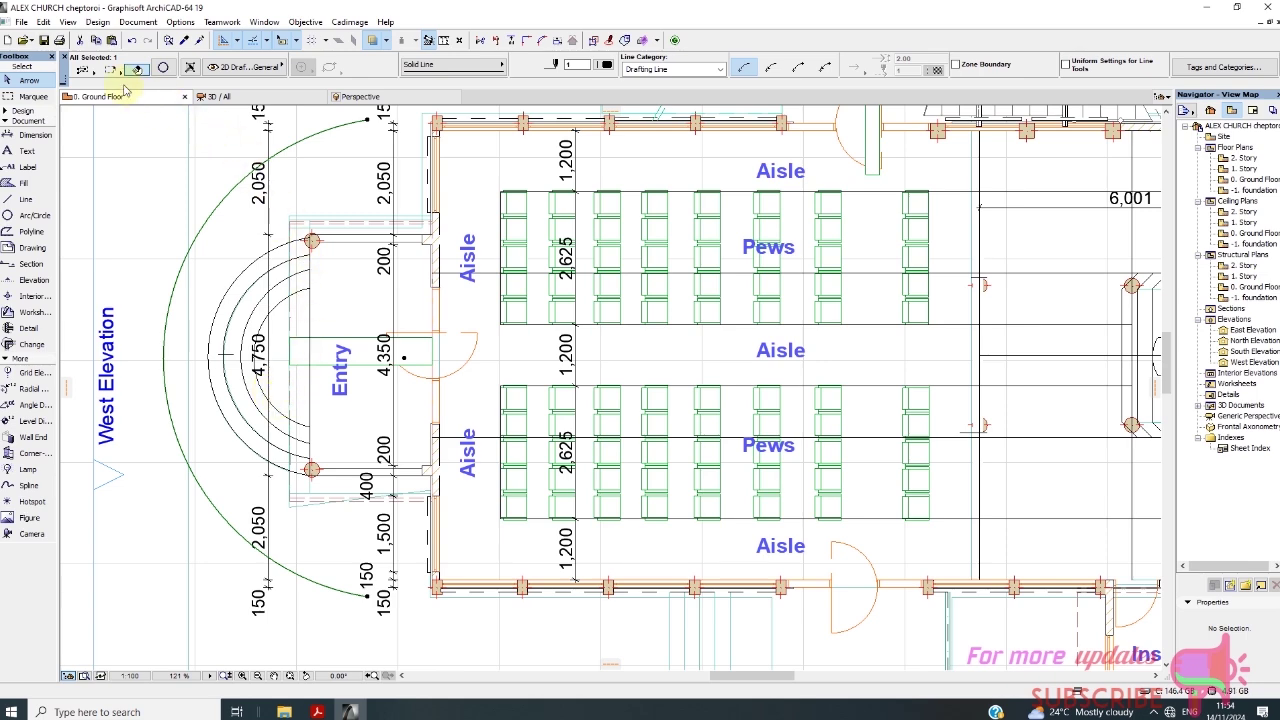
# Undo the graphic resizing of the copied step arc and delete the copy from the plan
pyautogui.click(133, 41)
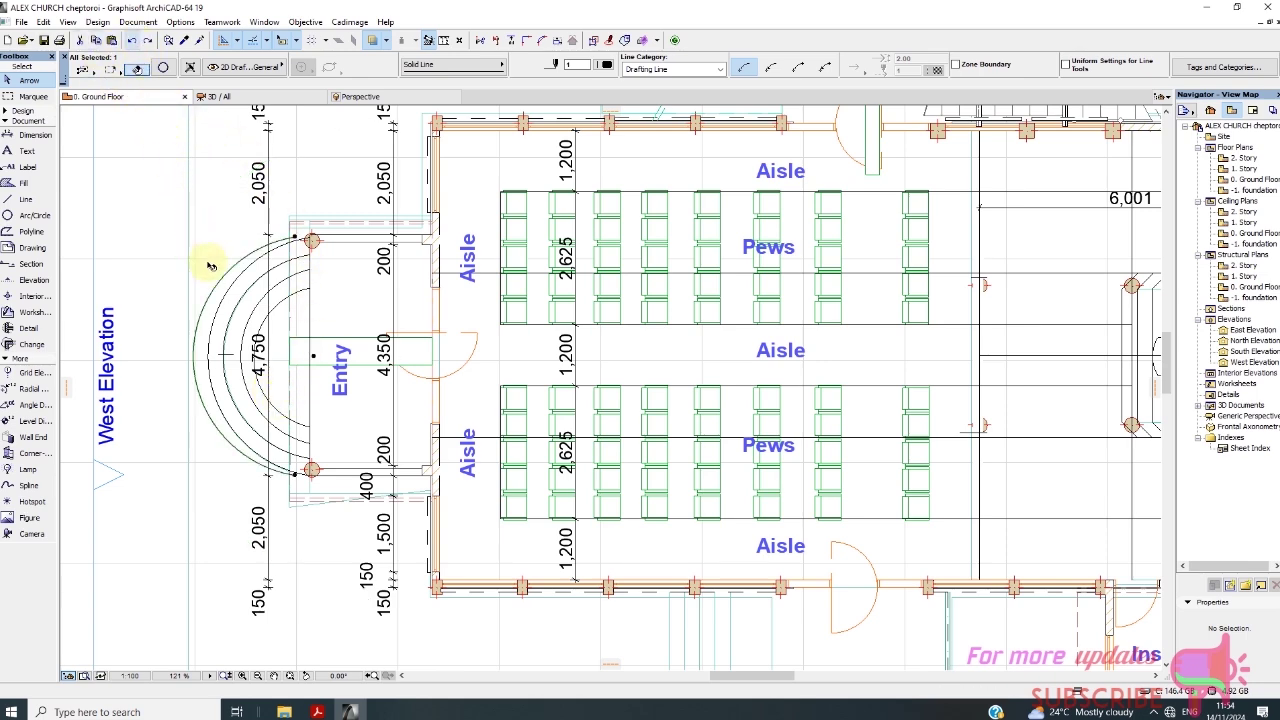
pyautogui.scroll(1, 257, 315)
pyautogui.scroll(1, 247, 339)
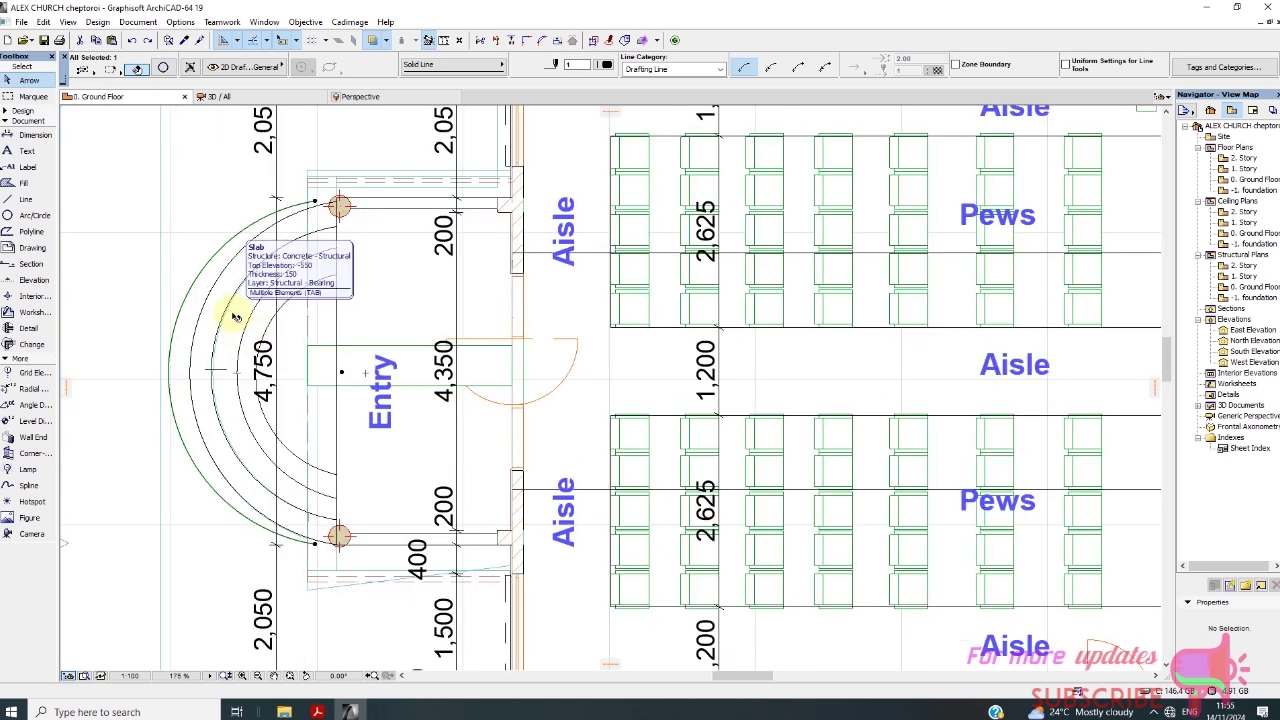
pyautogui.press('Delete')
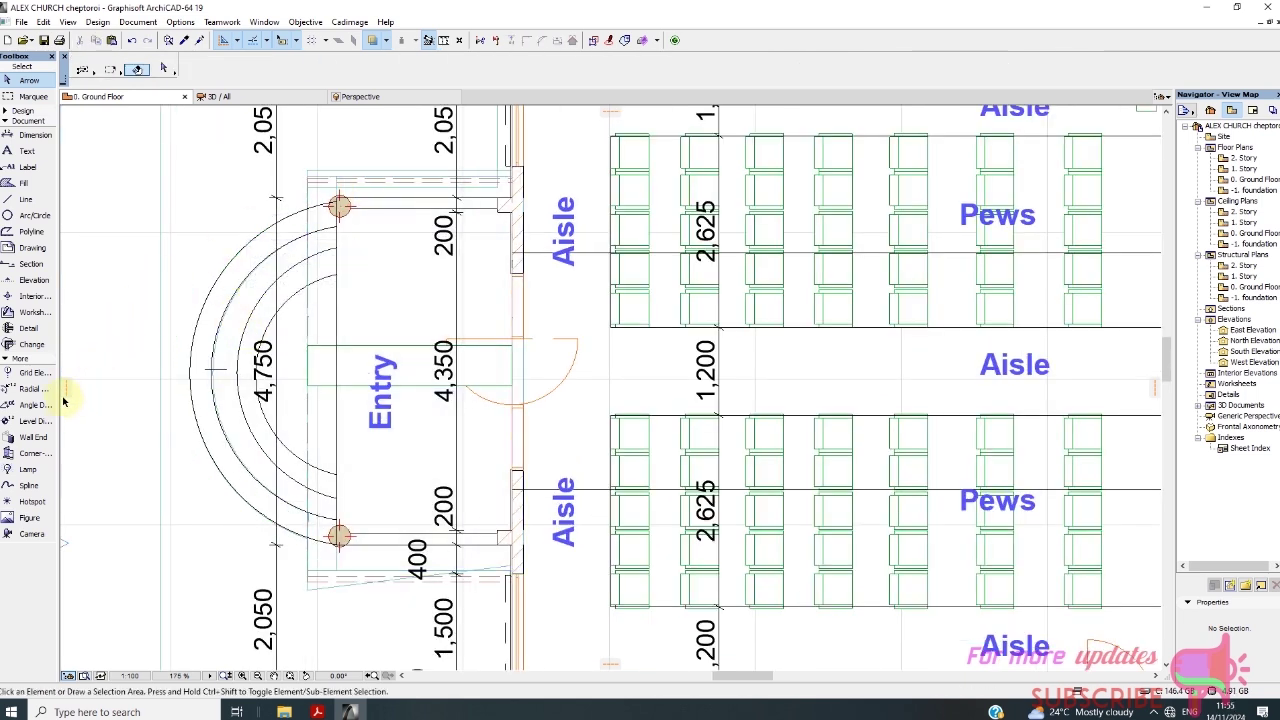
# Draw a full circle about 2653 mm in radius around the entry step arcs' centre, just outside the outermost arc
pyautogui.click(25, 215)
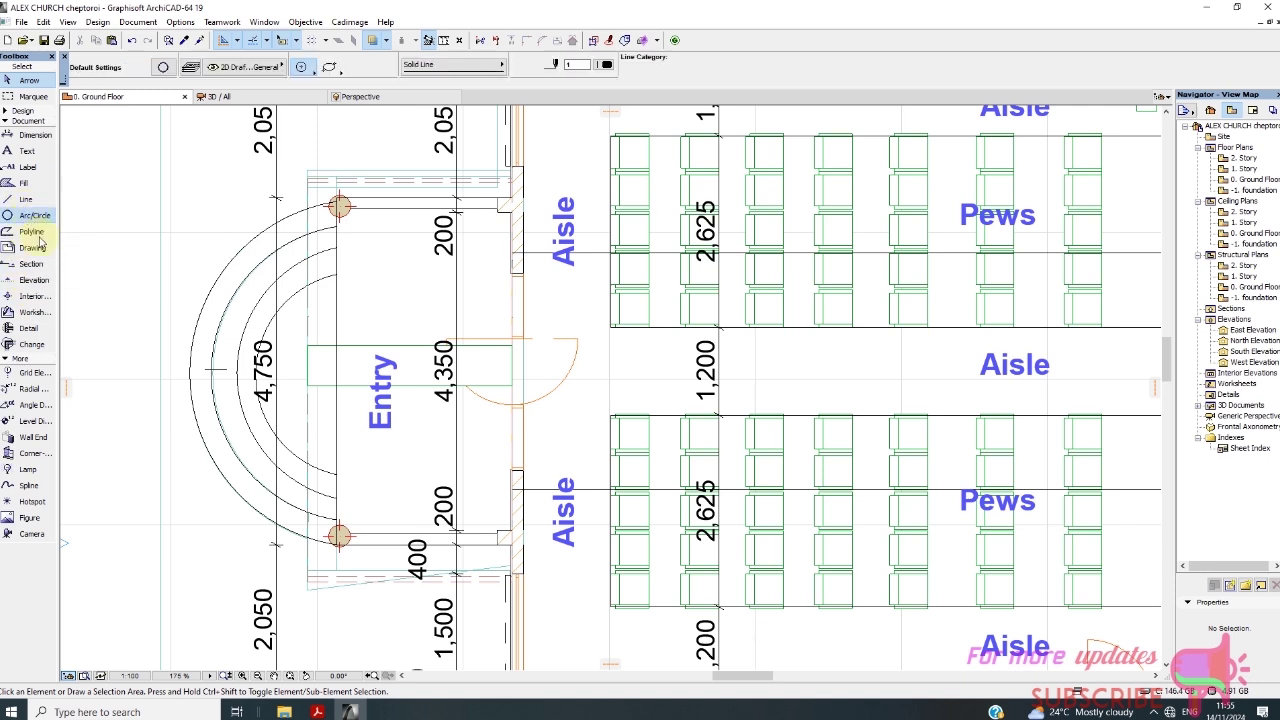
pyautogui.click(354, 369)
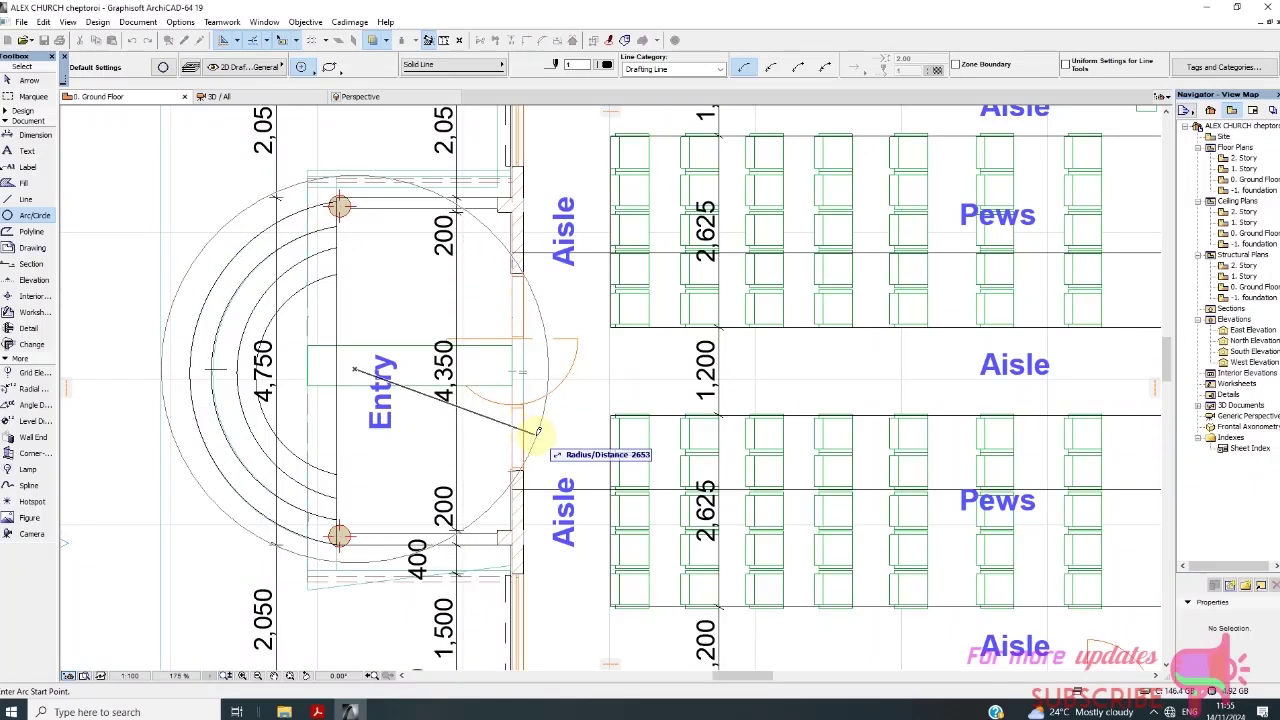
pyautogui.click(537, 432)
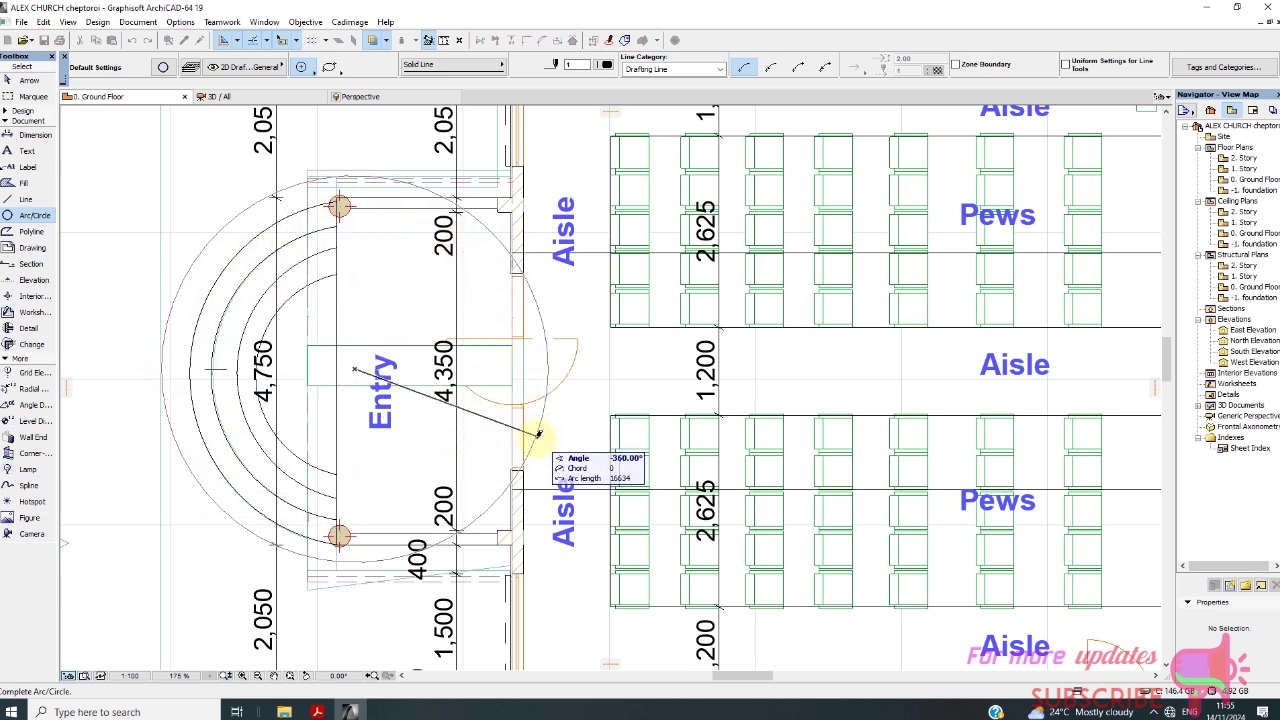
pyautogui.click(534, 459)
pyautogui.click(27, 80)
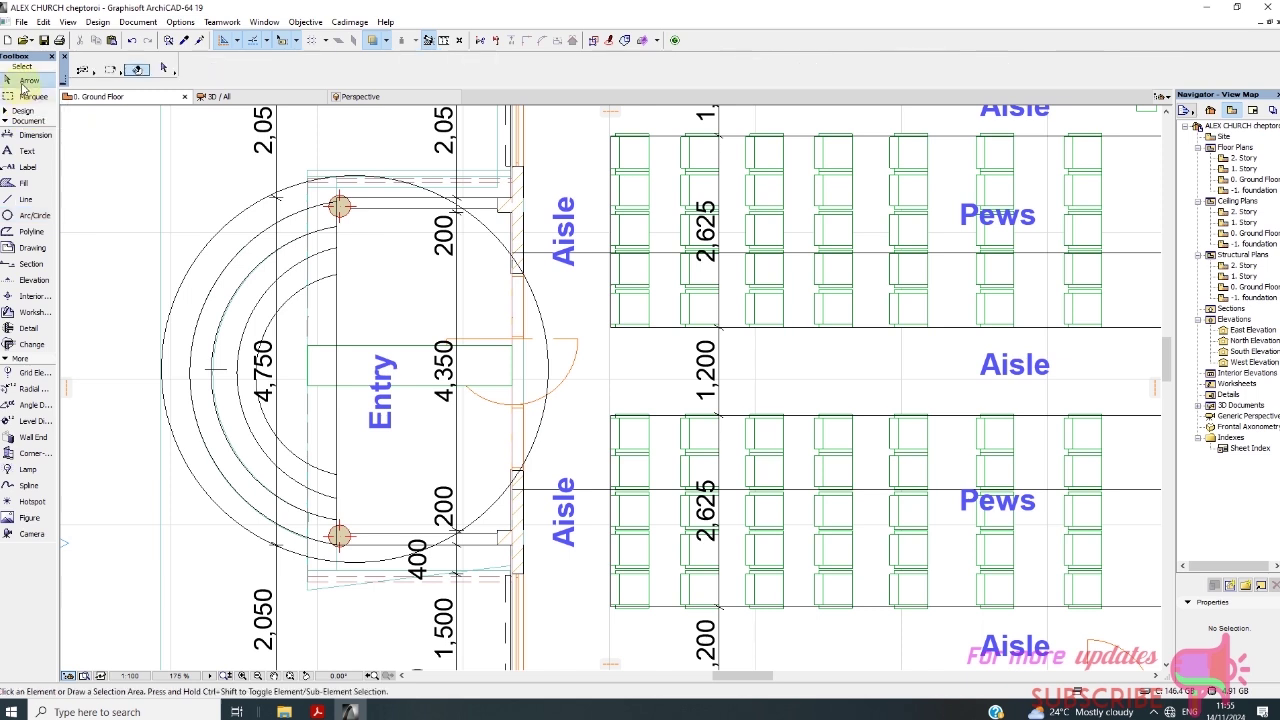
# Stretch both ends of the straight line closing the step arcs beyond the new circle, to a length of about 5780 mm
pyautogui.click(336, 264)
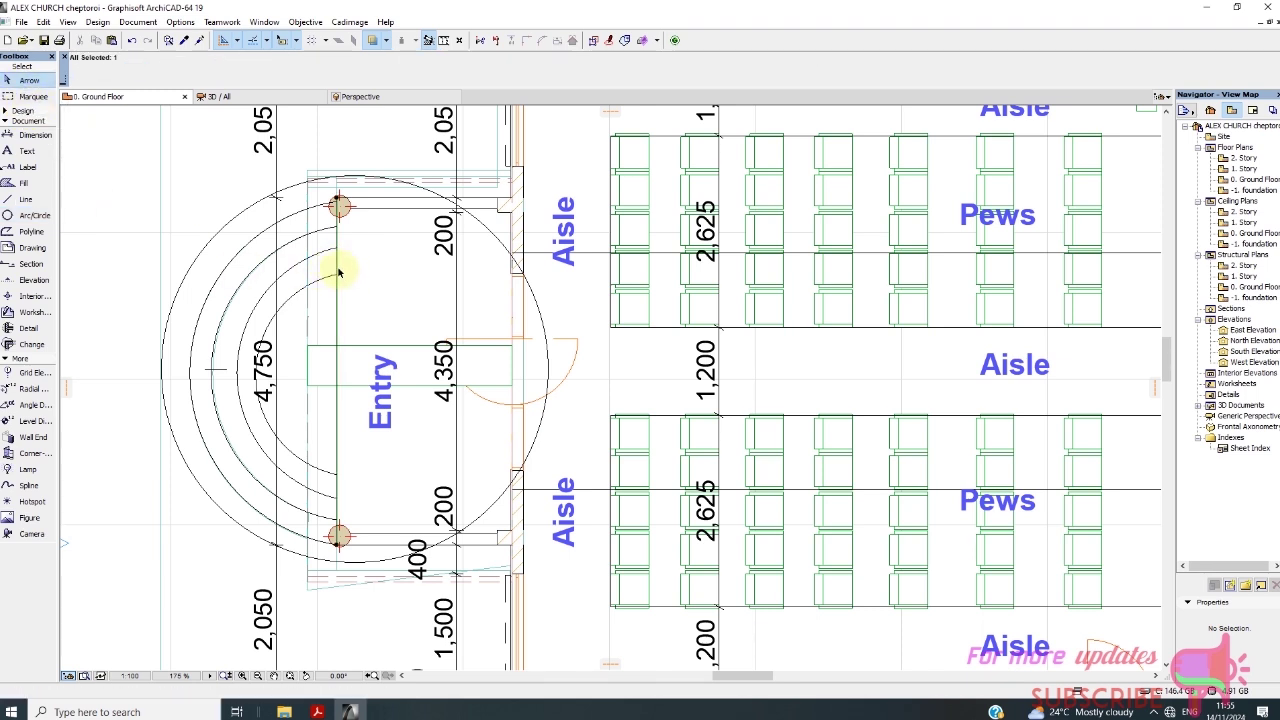
pyautogui.click(338, 203)
pyautogui.click(337, 164)
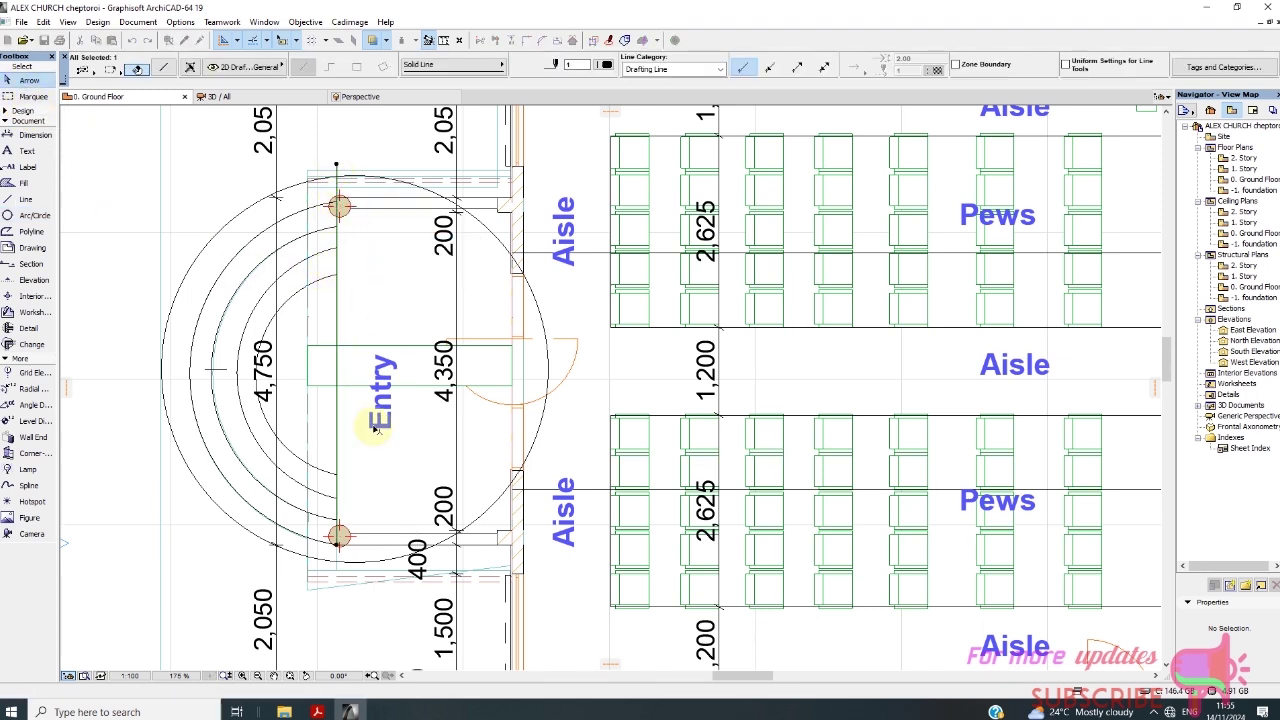
pyautogui.click(338, 538)
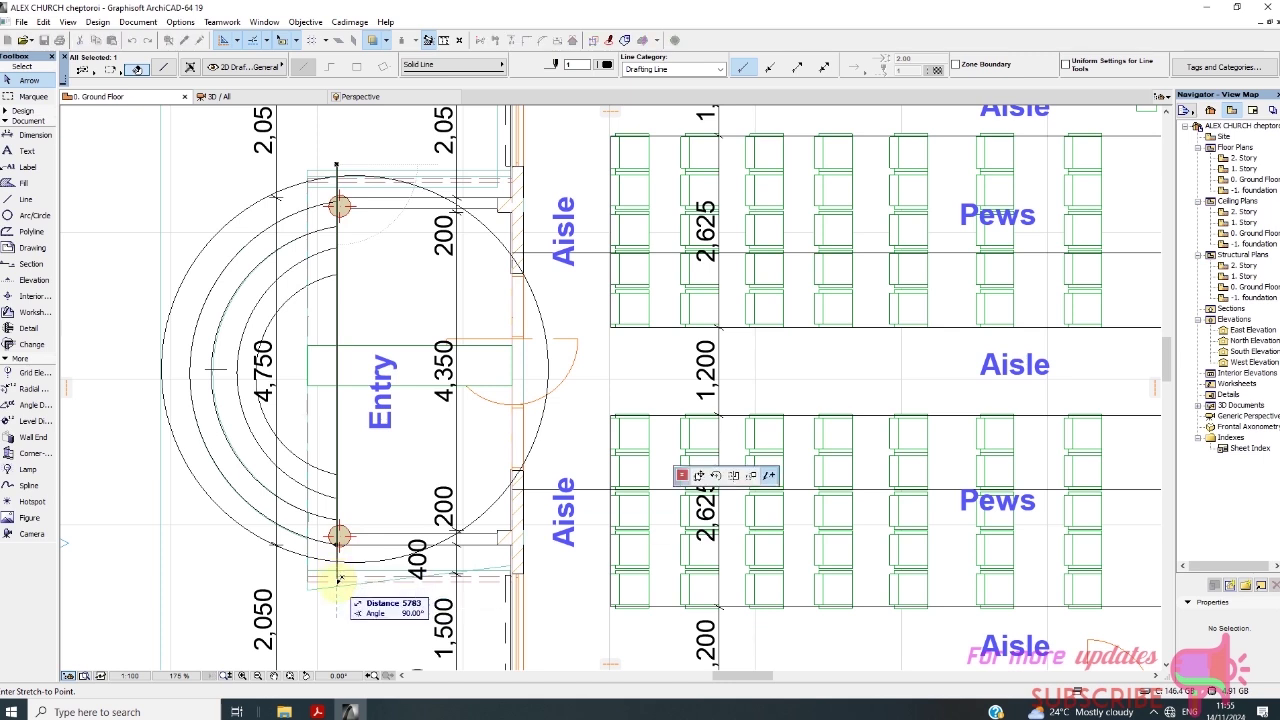
pyautogui.click(336, 585)
pyautogui.scroll(1, 414, 249)
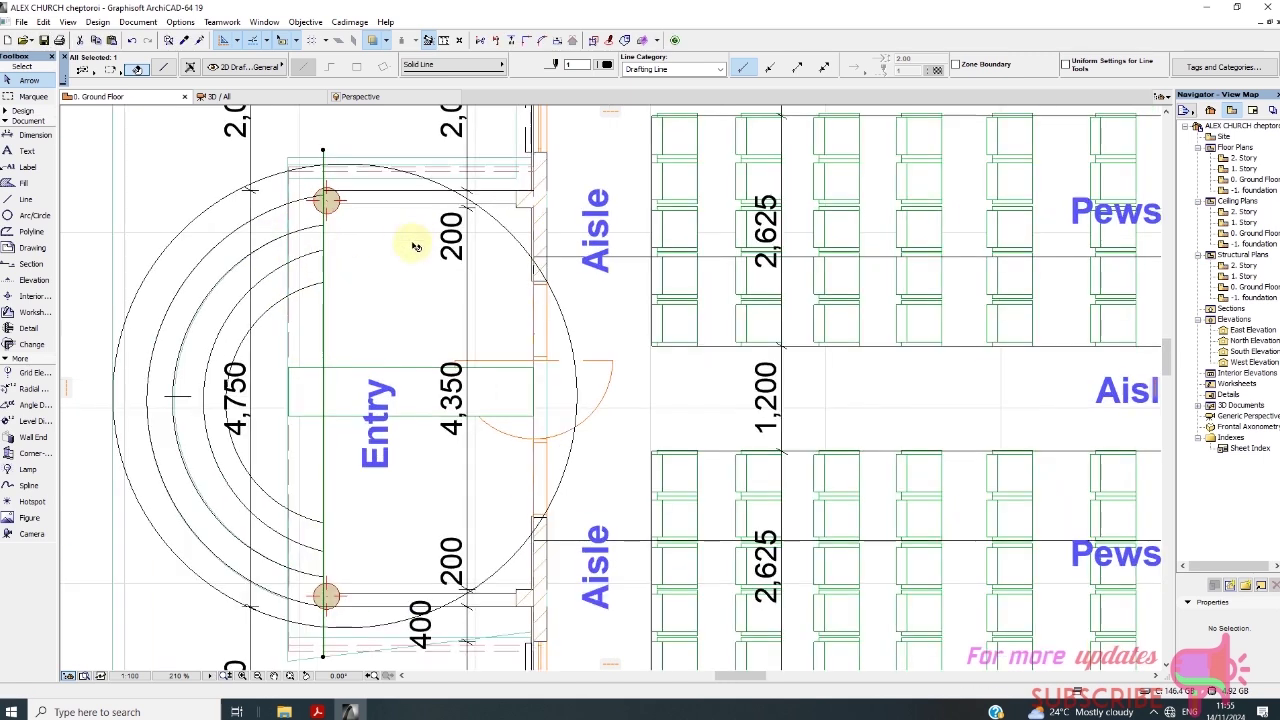
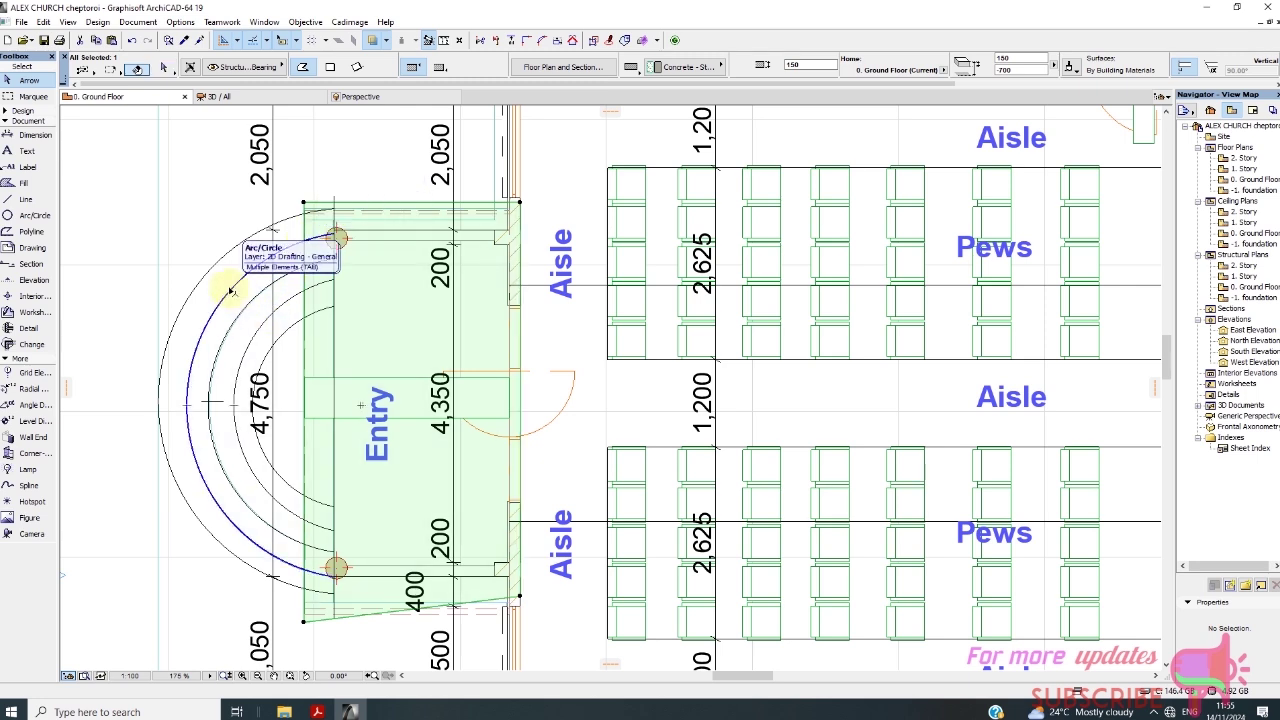
# Add the second outermost step arc to the selection alongside the entry slab at elevation -700
pyautogui.keyDown('shift'); pyautogui.click(230, 290); pyautogui.keyUp('shift')
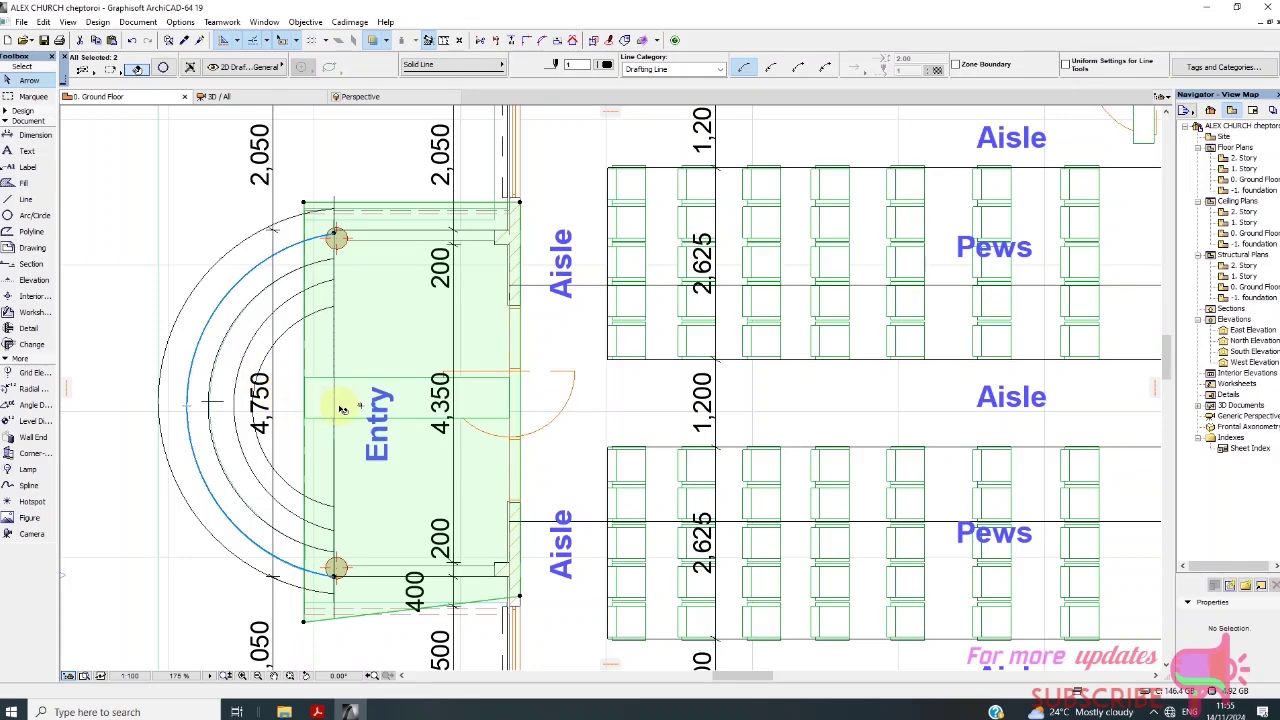
pyautogui.scroll(3, 323, 597)
pyautogui.scroll(2, 346, 580)
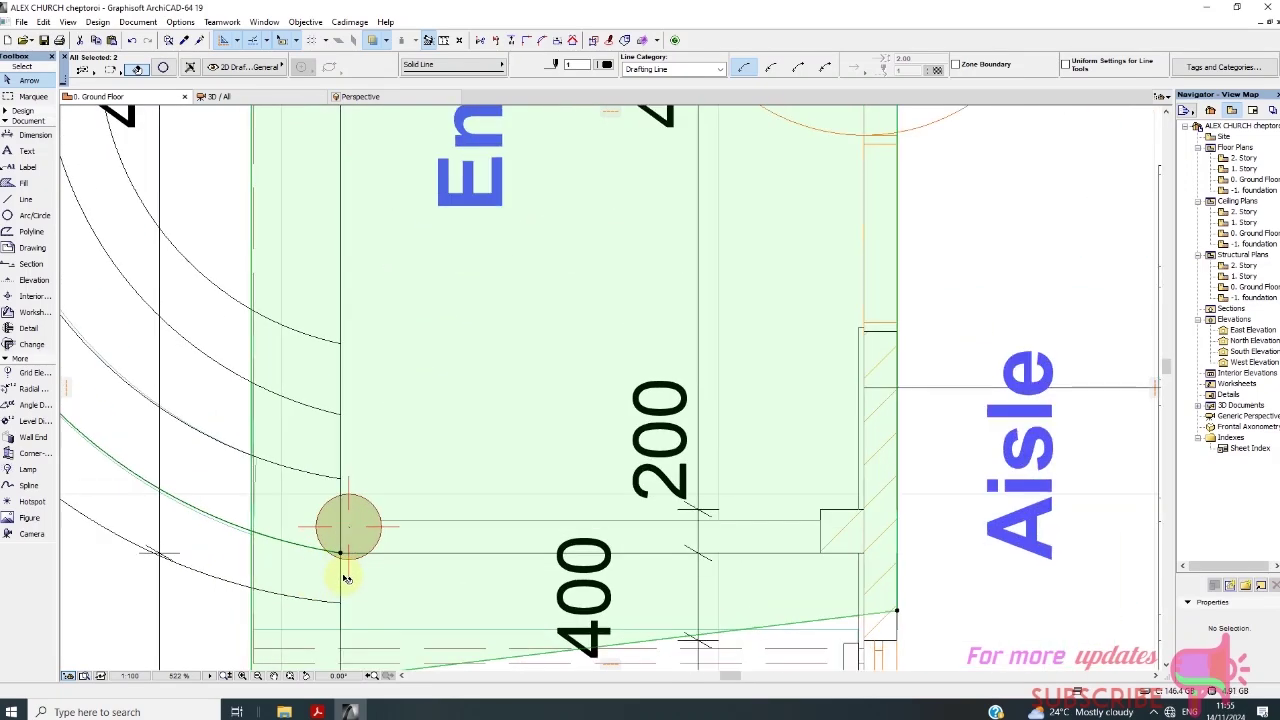
pyautogui.scroll(-3, 341, 588)
pyautogui.scroll(-1, 341, 590)
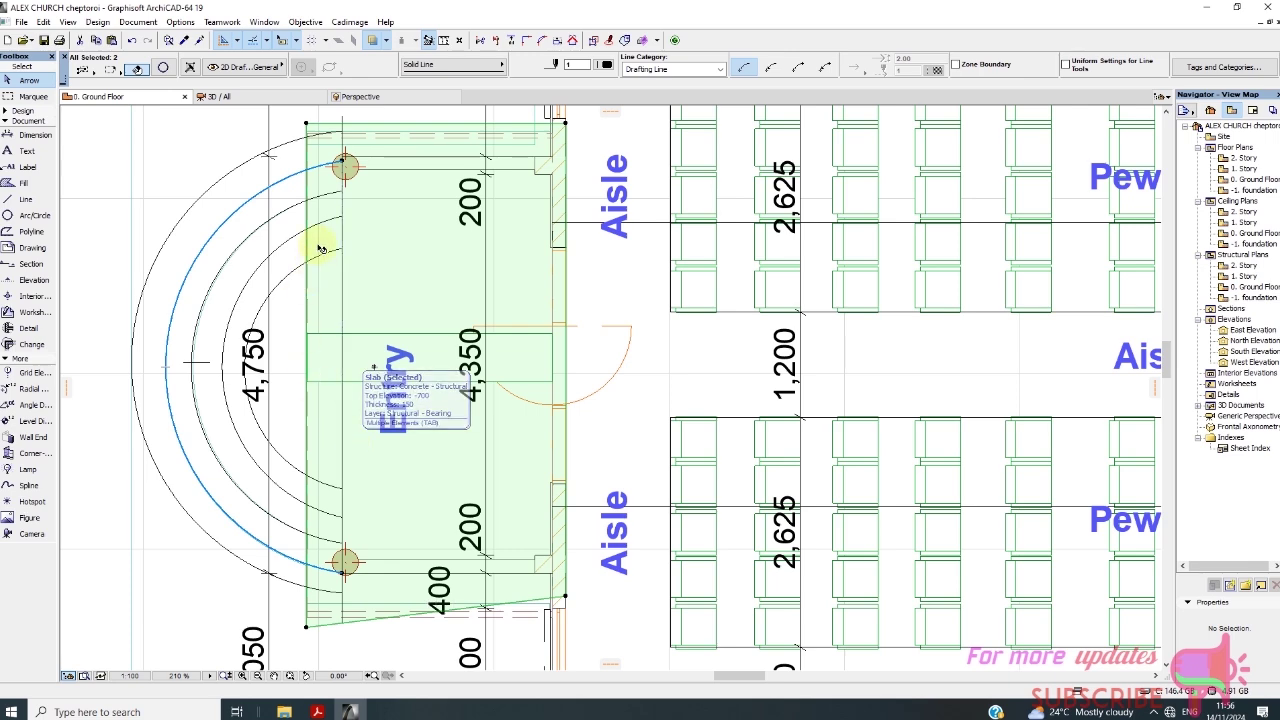
pyautogui.scroll(4, 300, 171)
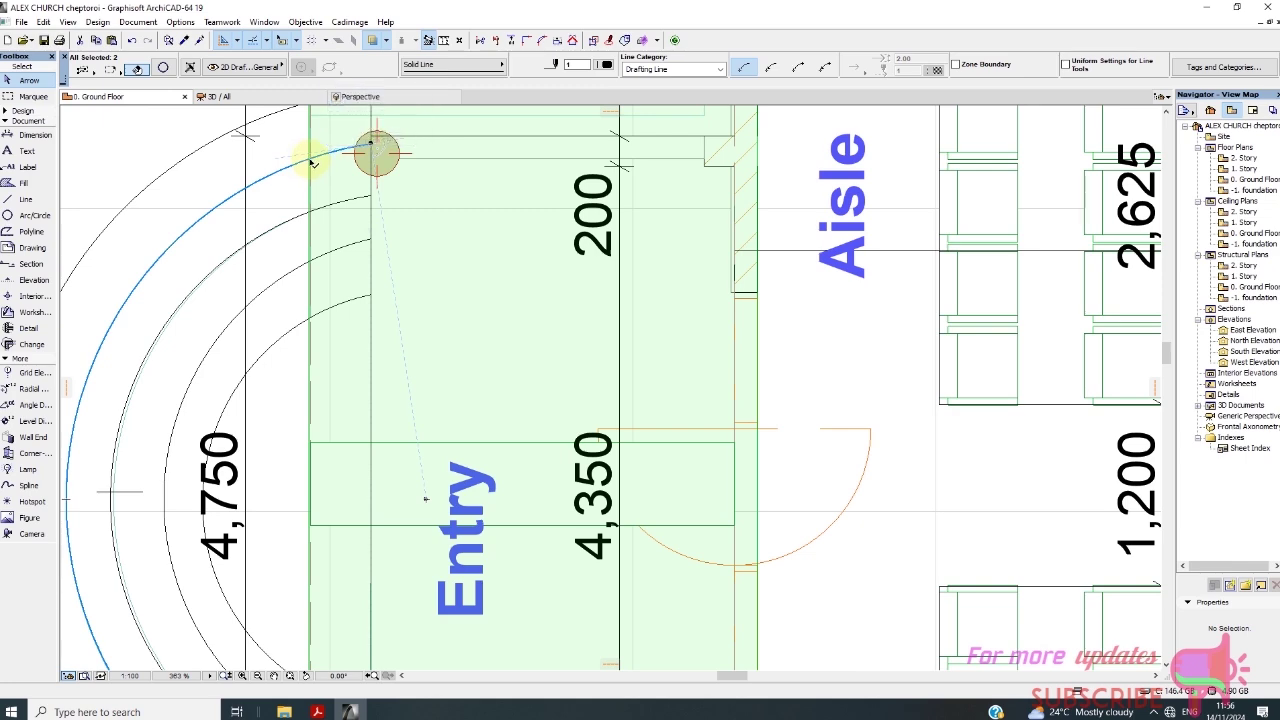
# Insert a node on the front edge of the -550 slab near its lower crossing with the outermost step arc, then deselect the slab
pyautogui.click(312, 162)
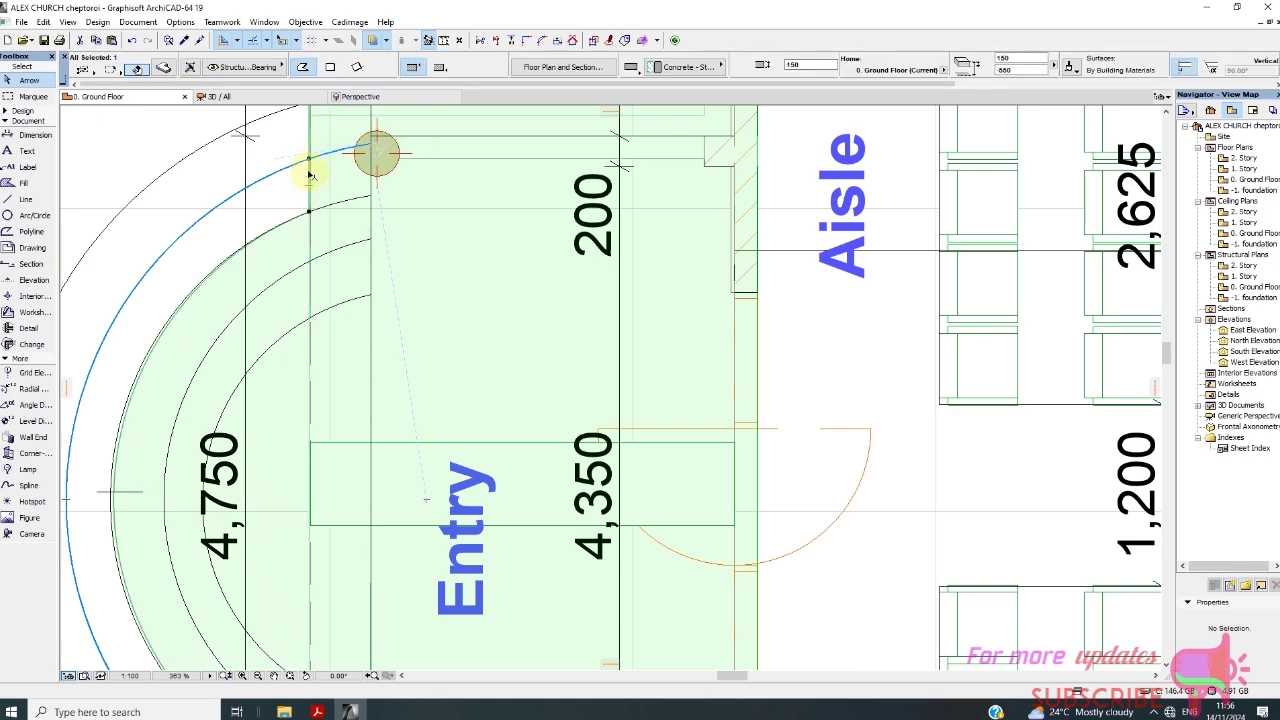
pyautogui.scroll(-3, 340, 222)
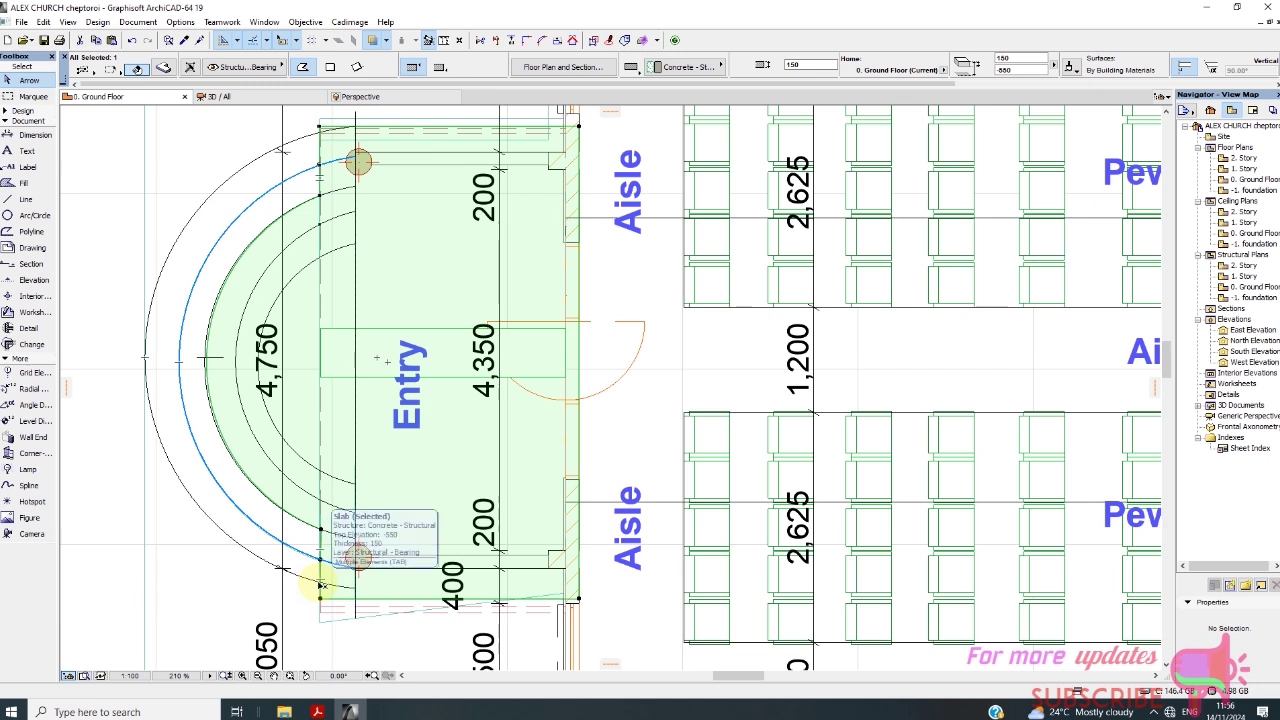
pyautogui.click(320, 586)
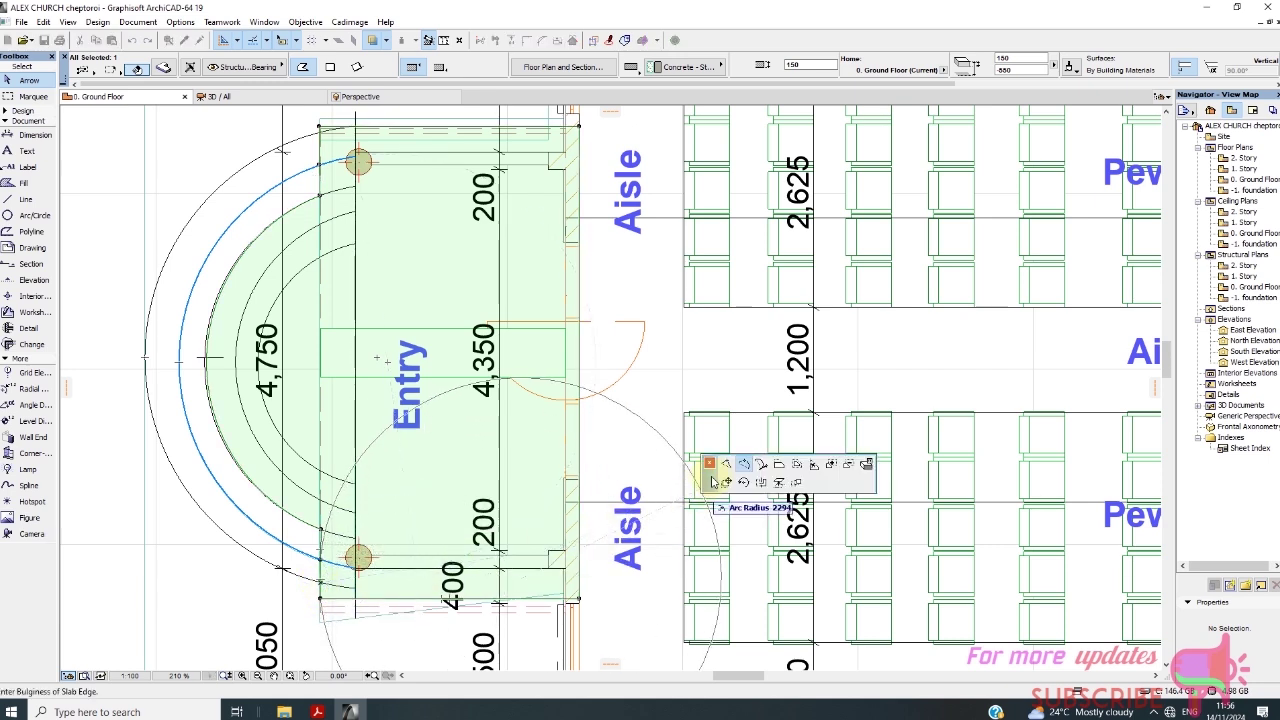
pyautogui.click(724, 466)
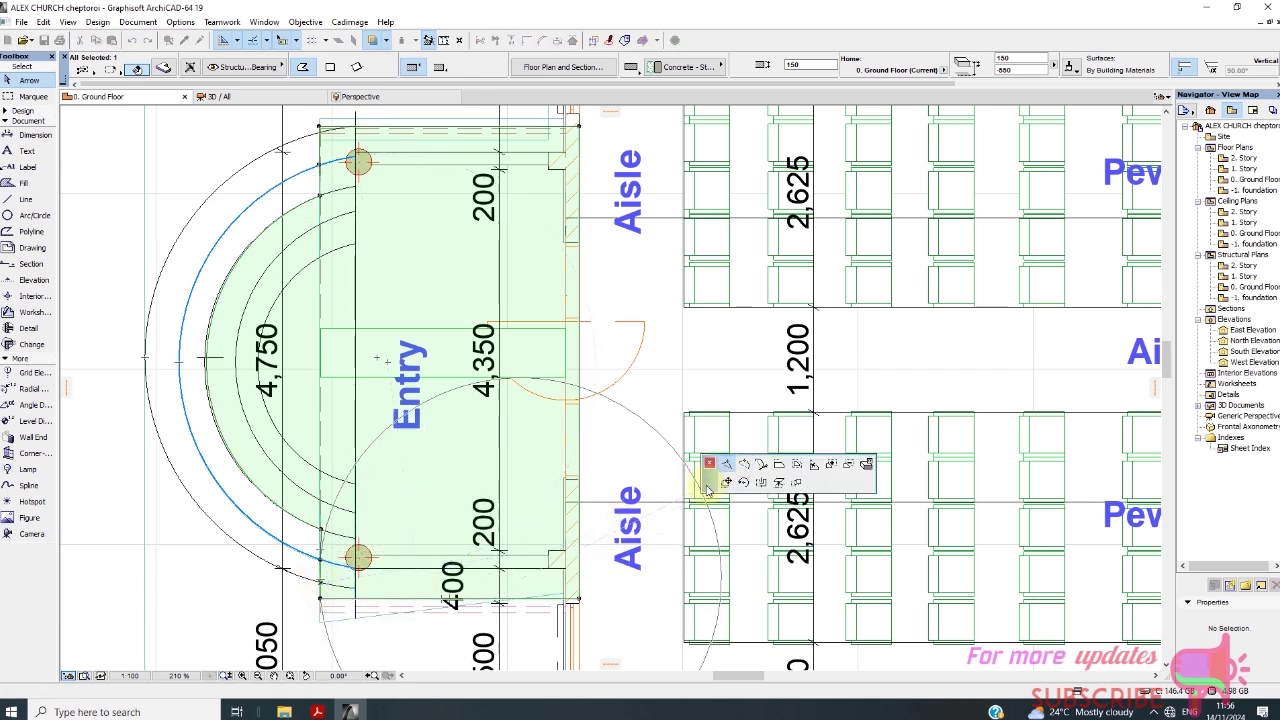
pyautogui.click(321, 578)
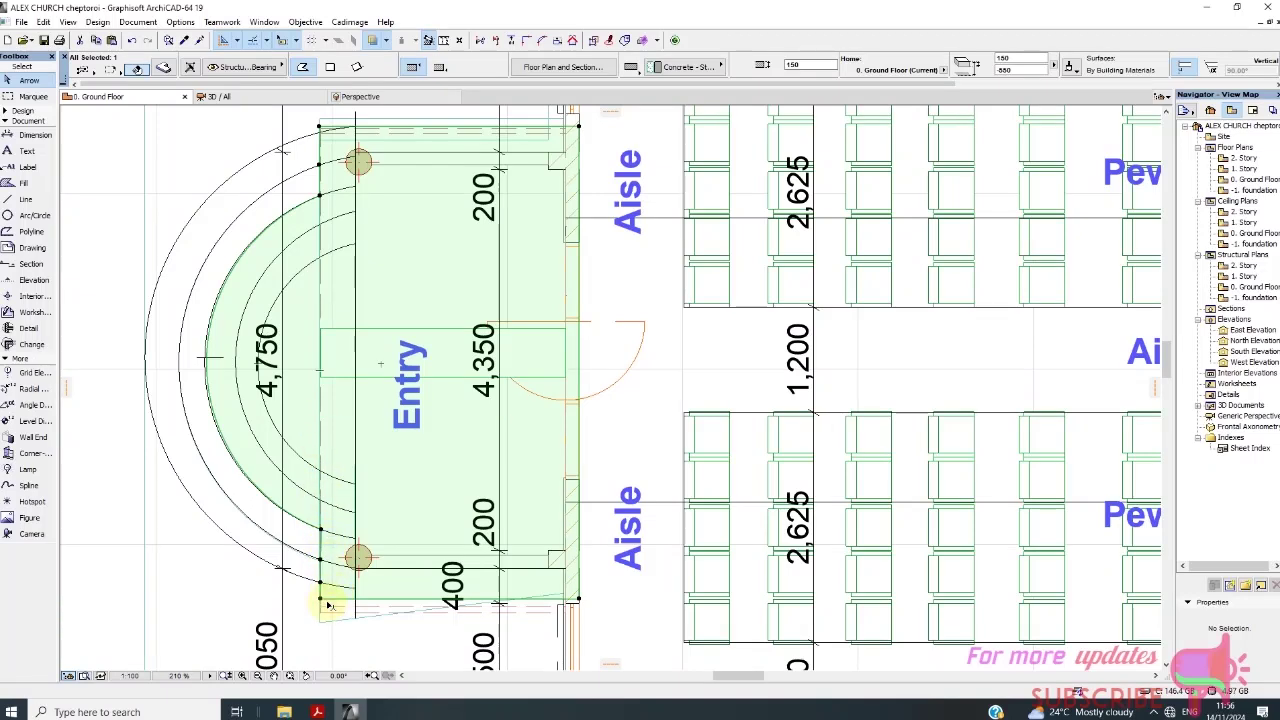
pyautogui.click(195, 606)
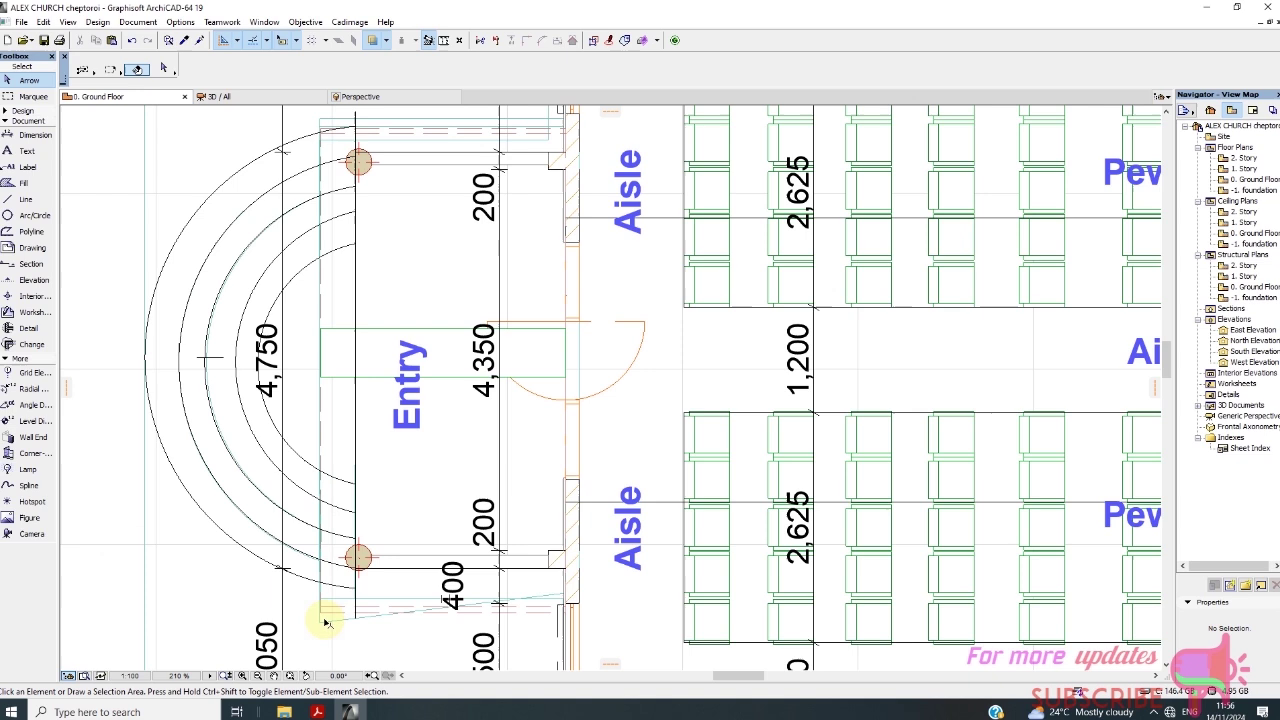
# Select the -700 slab with the second outermost step arc and insert a slab node at their lower intersection
pyautogui.click(330, 615)
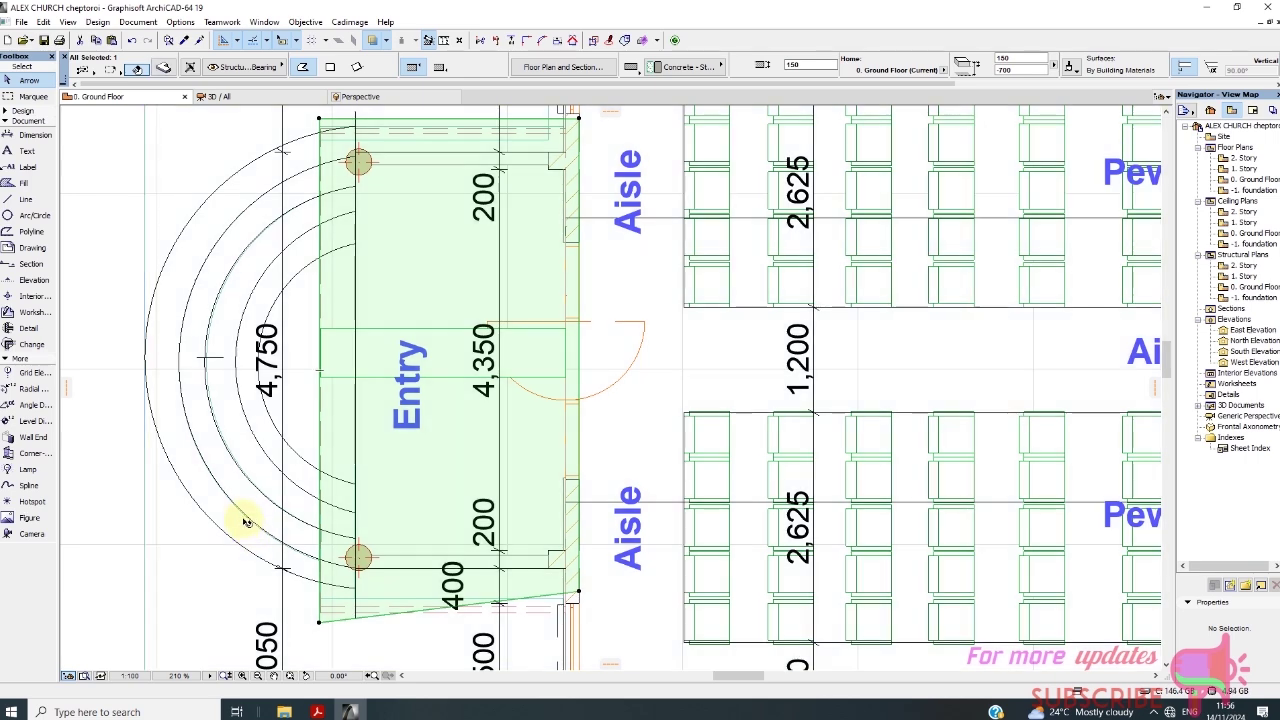
pyautogui.keyDown('shift'); pyautogui.click(245, 515); pyautogui.keyUp('shift')
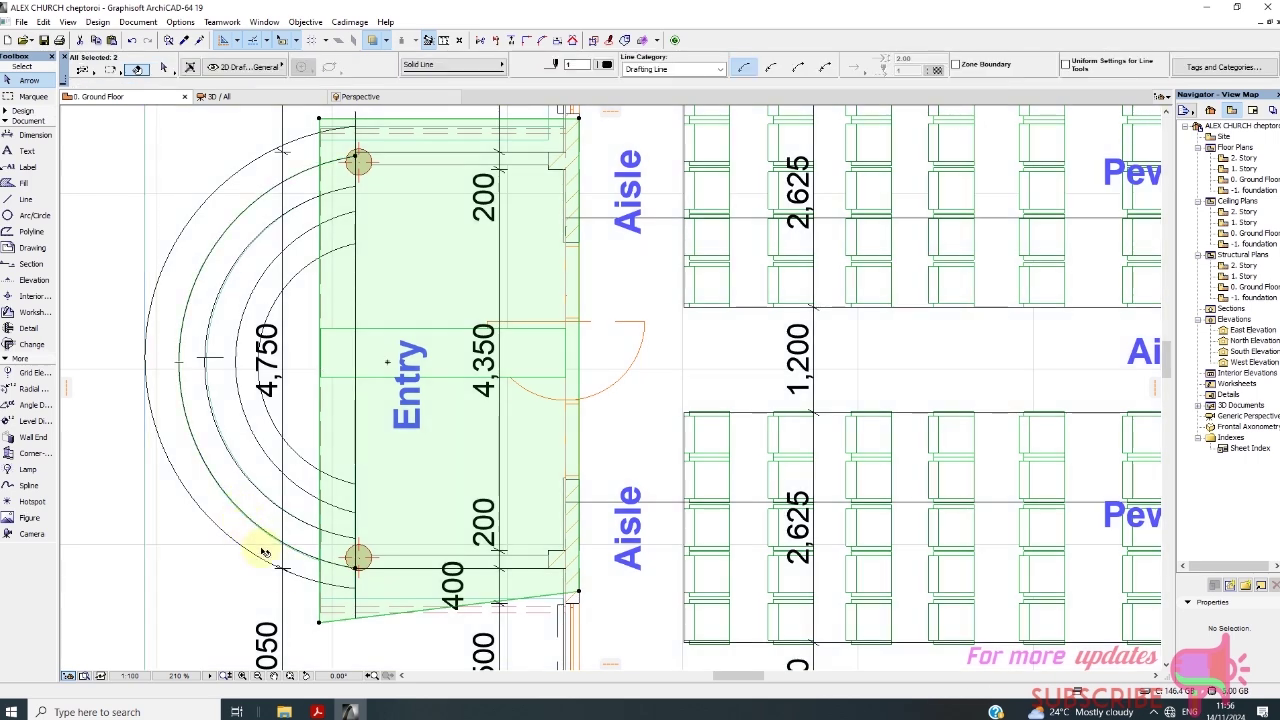
pyautogui.scroll(10, 330, 578)
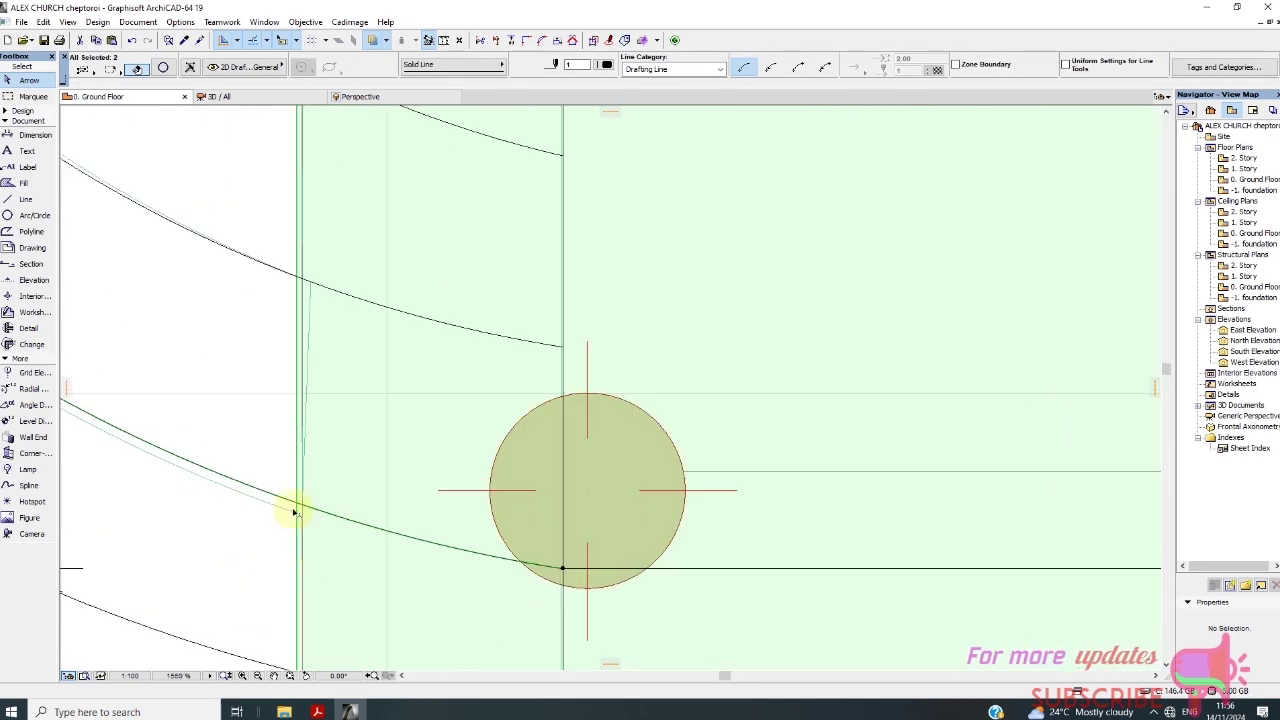
pyautogui.click(300, 506)
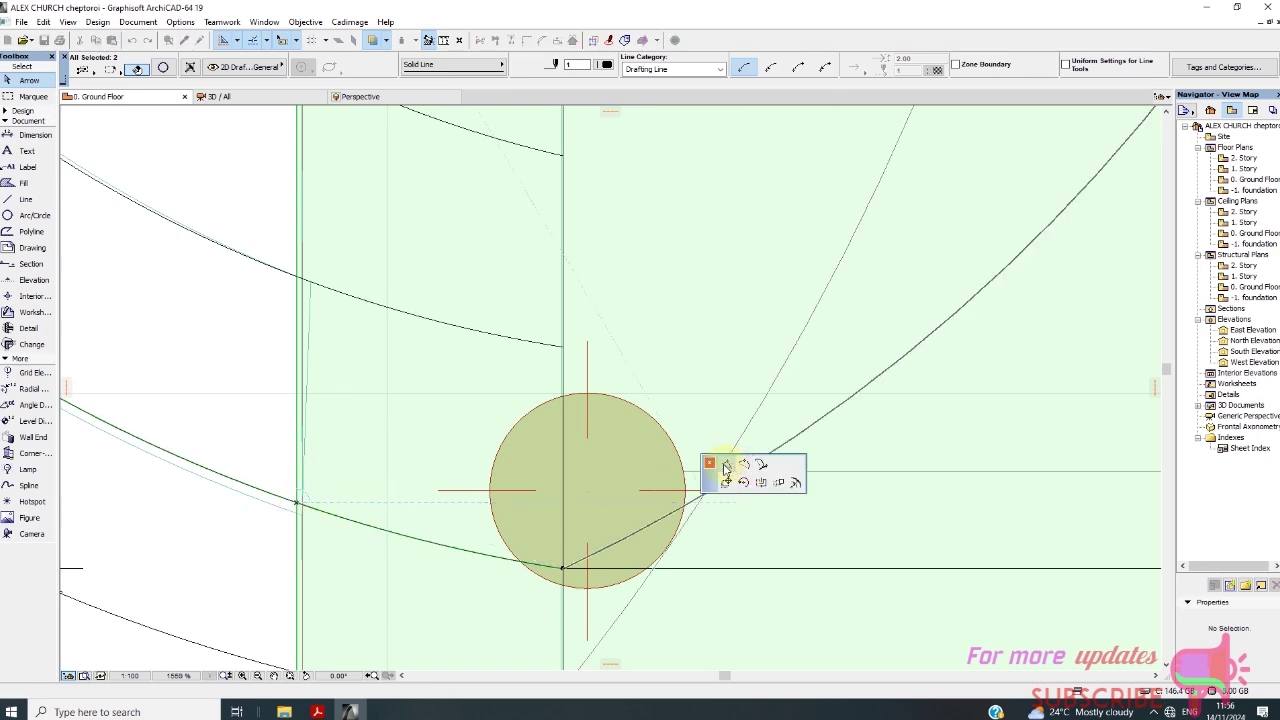
pyautogui.press('Escape')
pyautogui.scroll(-10, 318, 545)
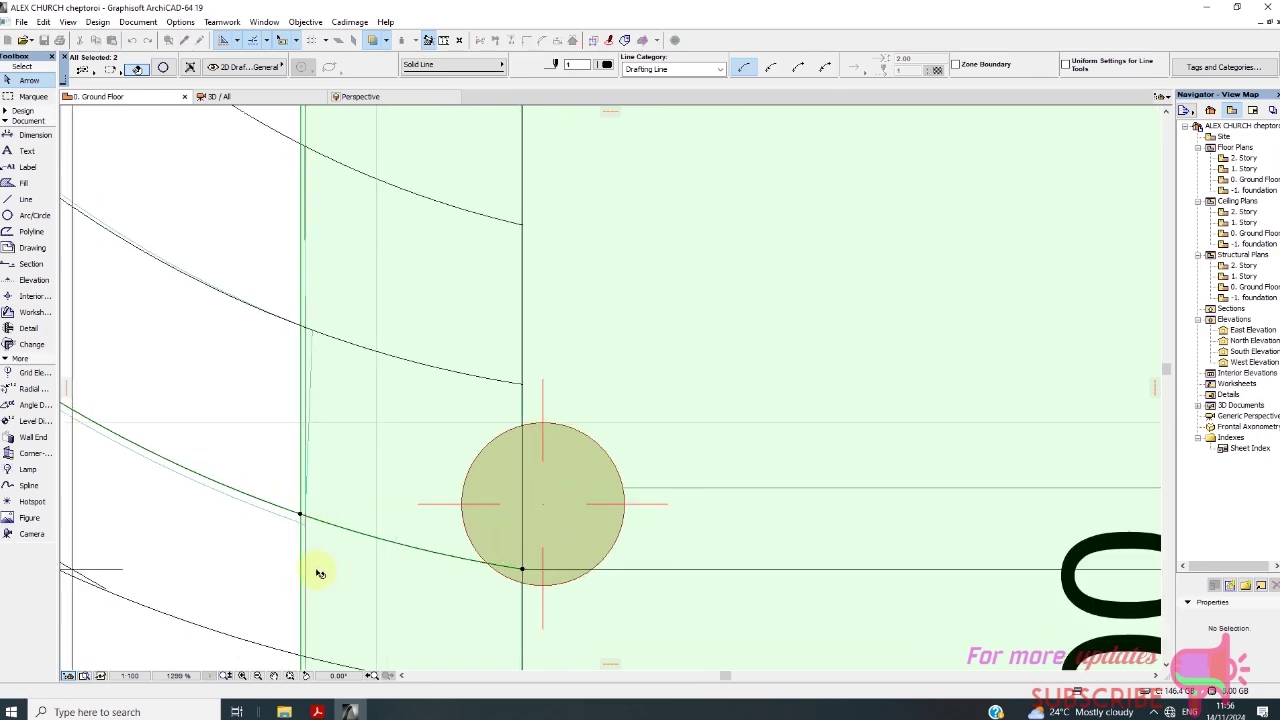
# Insert another node on the -700 slab's front edge at its upper intersection with the second outermost step arc
pyautogui.scroll(15, 323, 182)
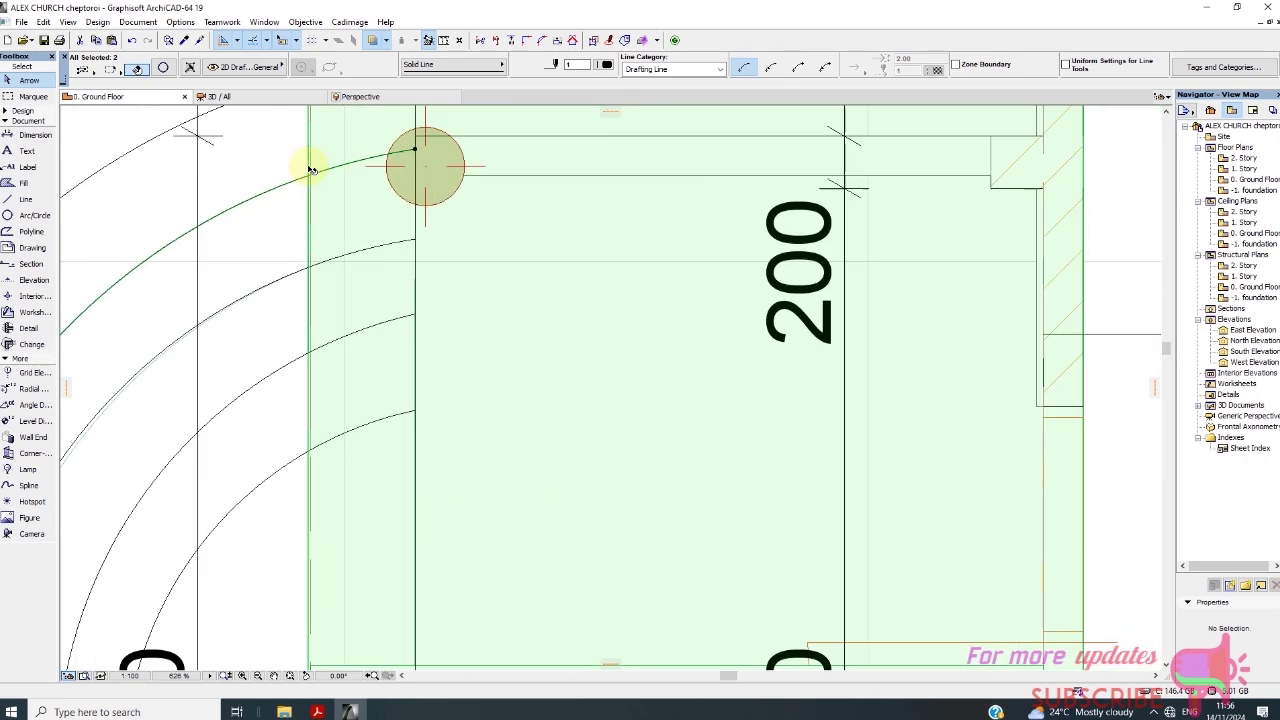
pyautogui.scroll(3, 330, 204)
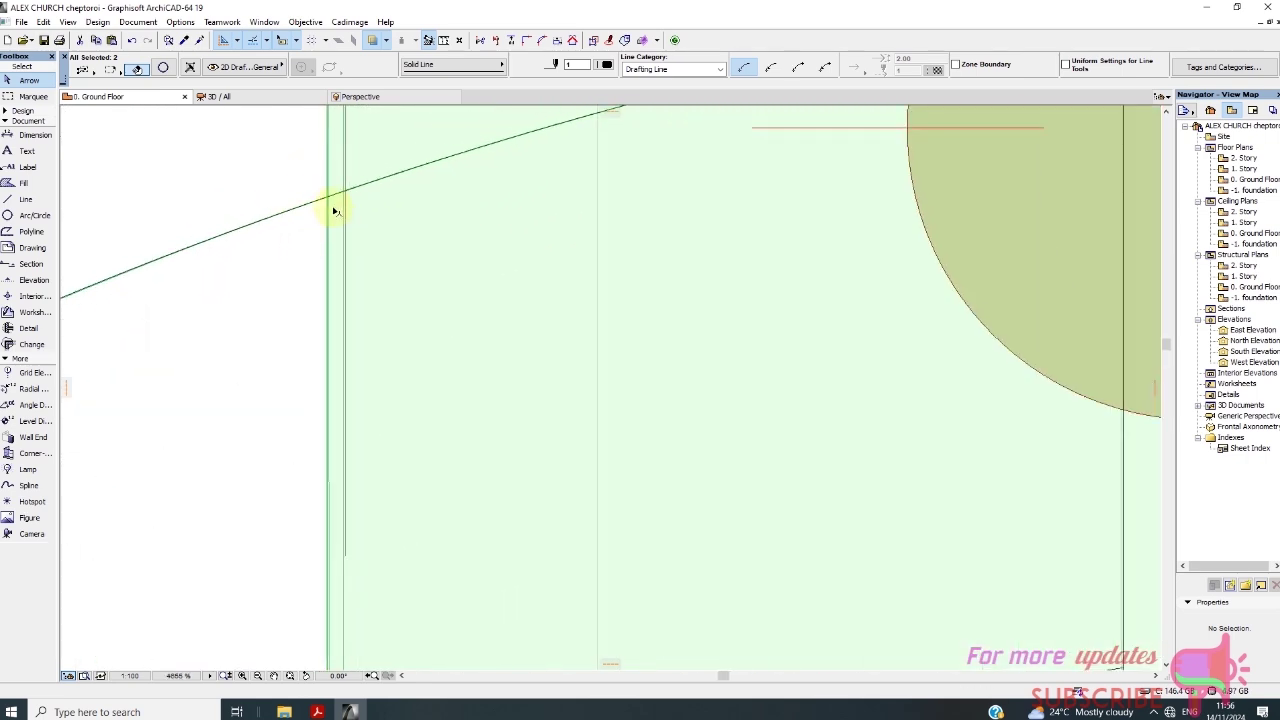
pyautogui.click(330, 204)
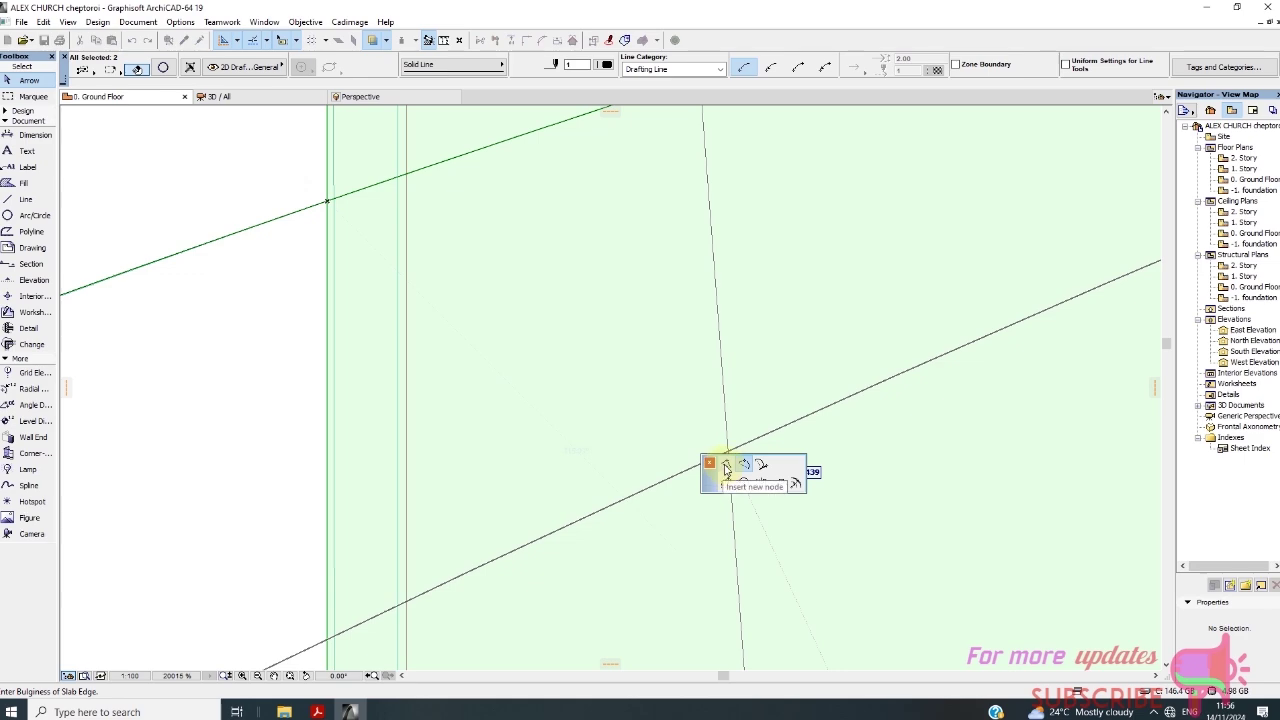
pyautogui.click(727, 465)
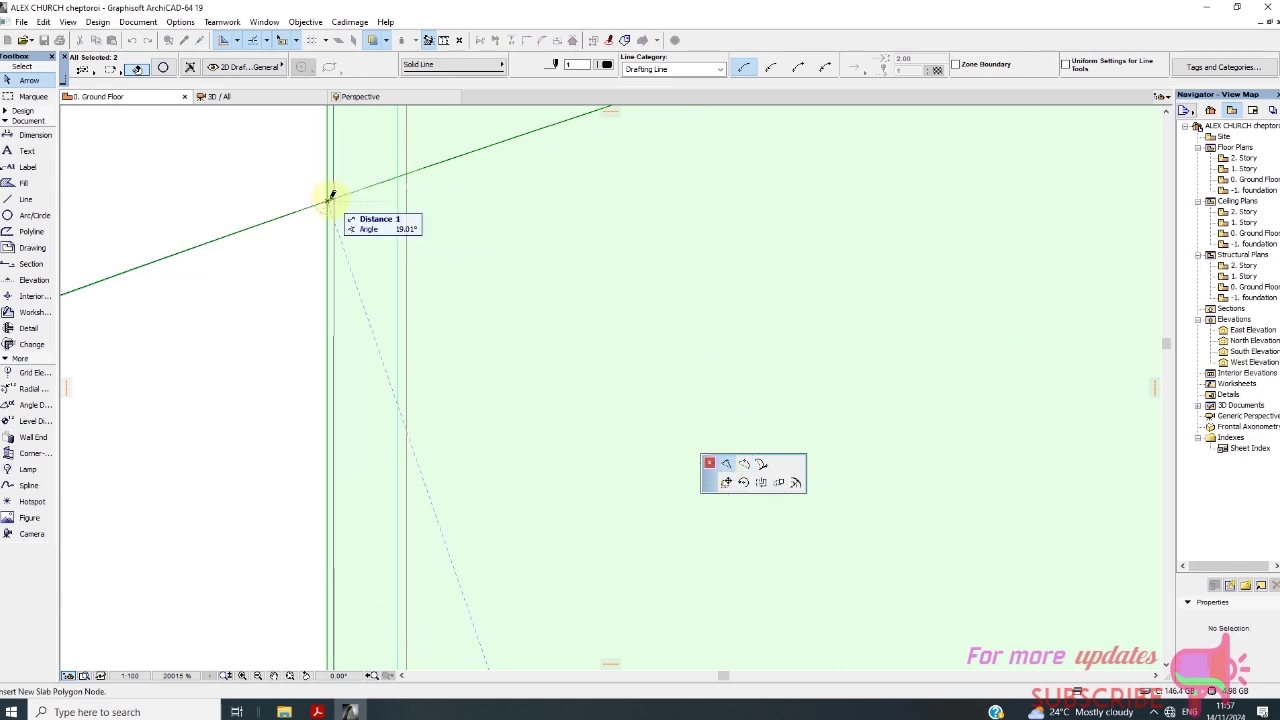
pyautogui.click(329, 199)
pyautogui.scroll(-4, 410, 225)
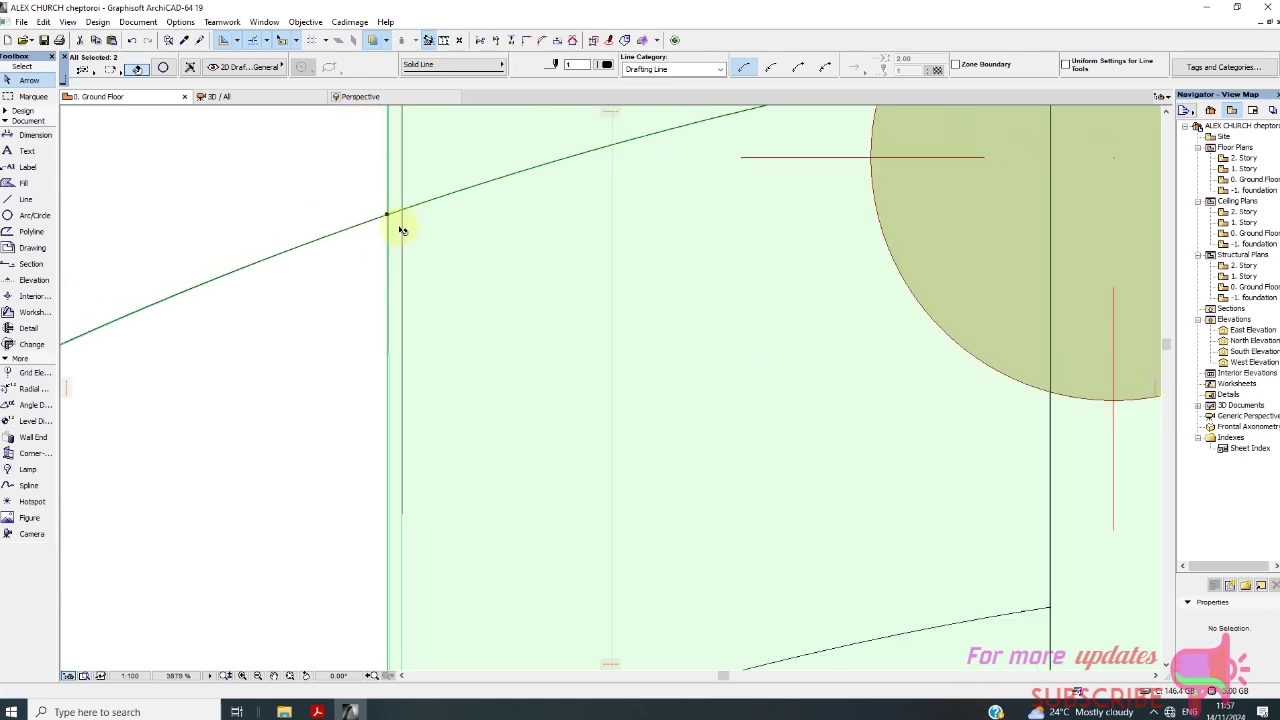
pyautogui.scroll(-4, 423, 443)
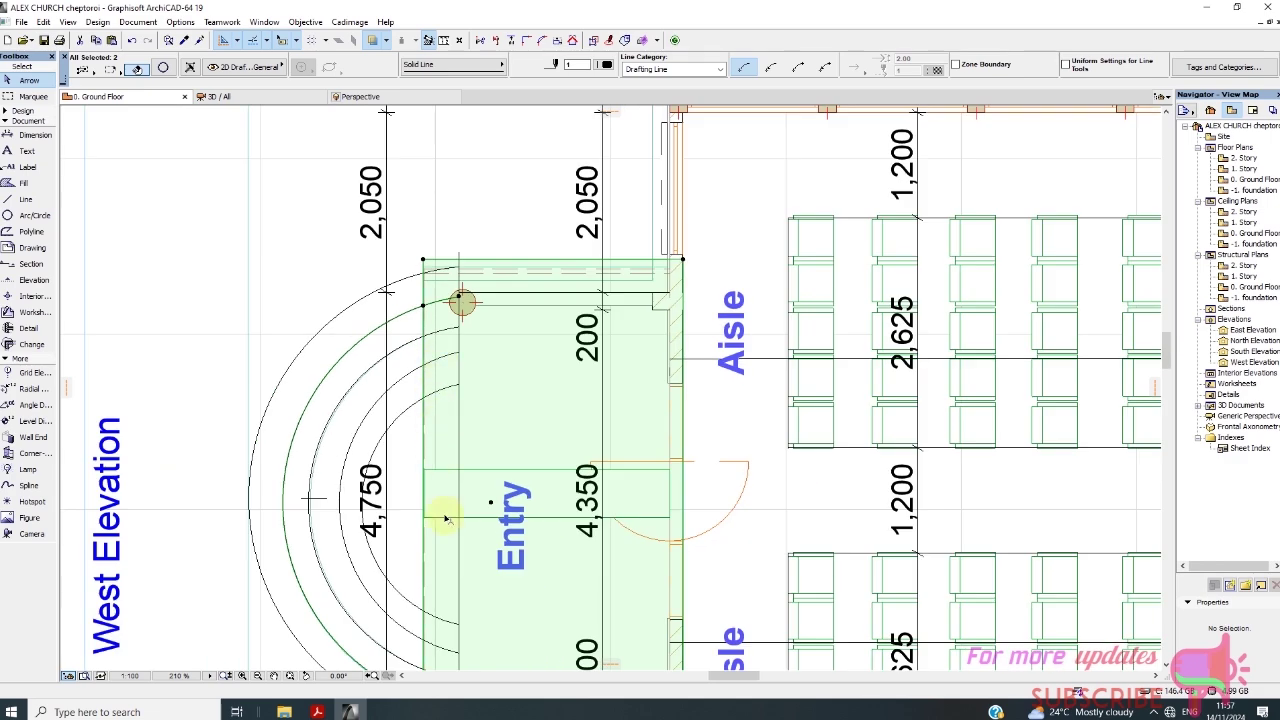
# Curve the -700 slab's front edge to follow the second outermost step arc, then clear the selection
pyautogui.scroll(2, 429, 567)
pyautogui.click(410, 472)
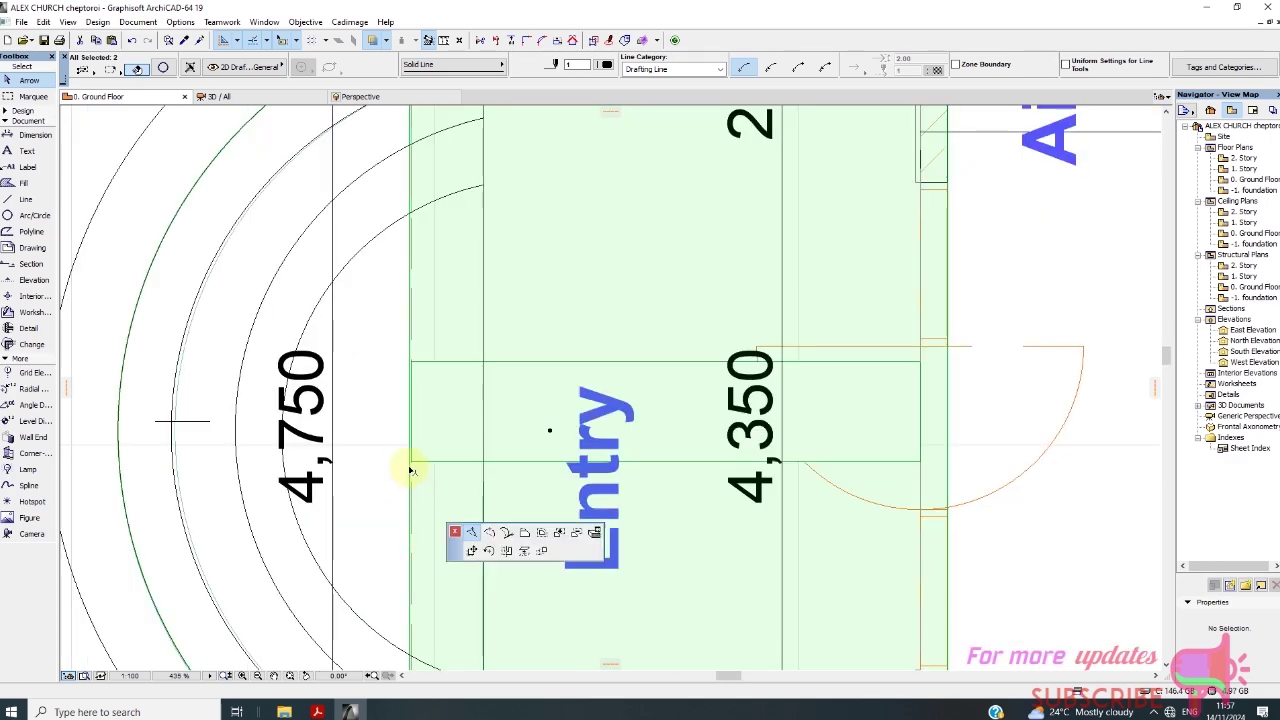
pyautogui.click(506, 552)
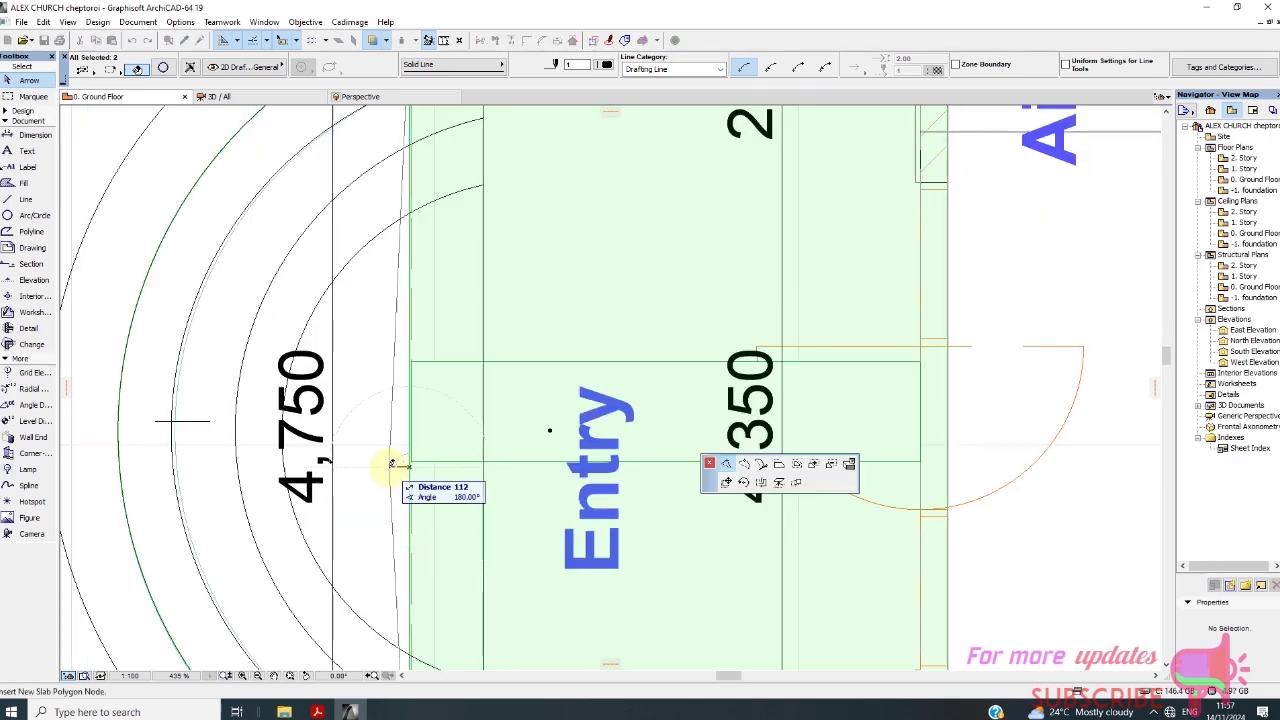
pyautogui.click(750, 466)
pyautogui.scroll(-2, 390, 440)
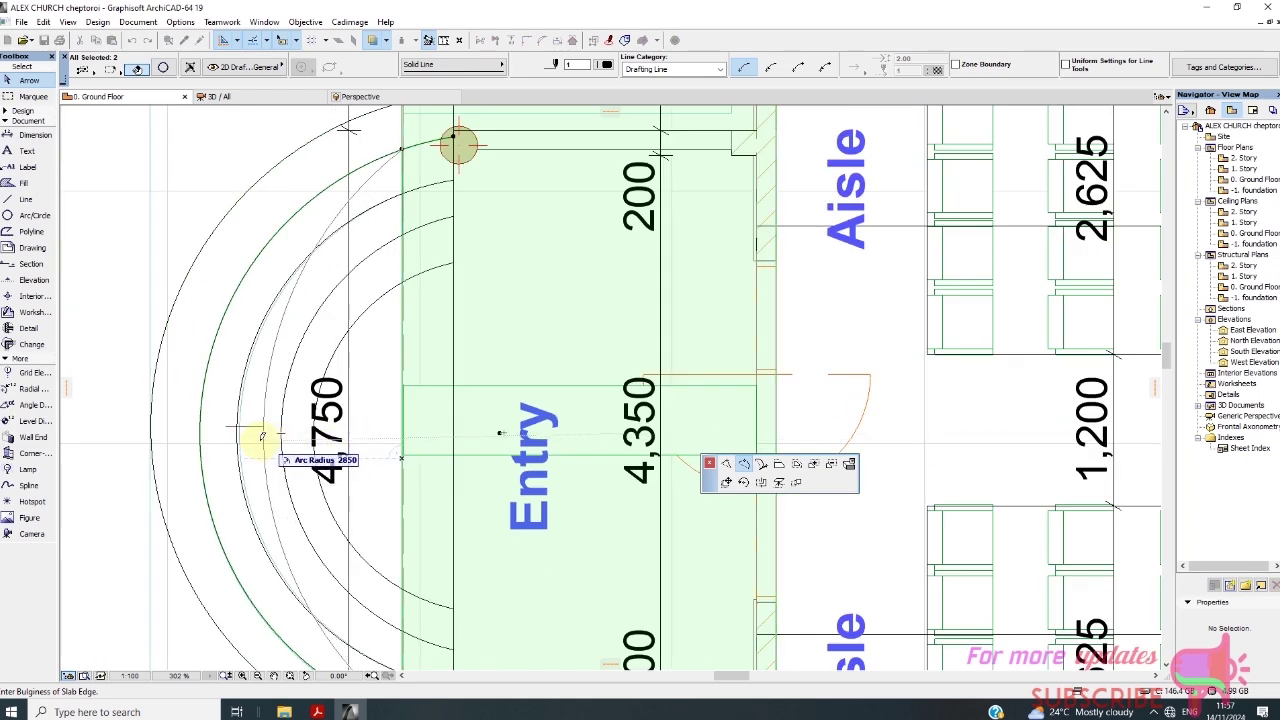
pyautogui.click(208, 441)
pyautogui.scroll(-2, 360, 307)
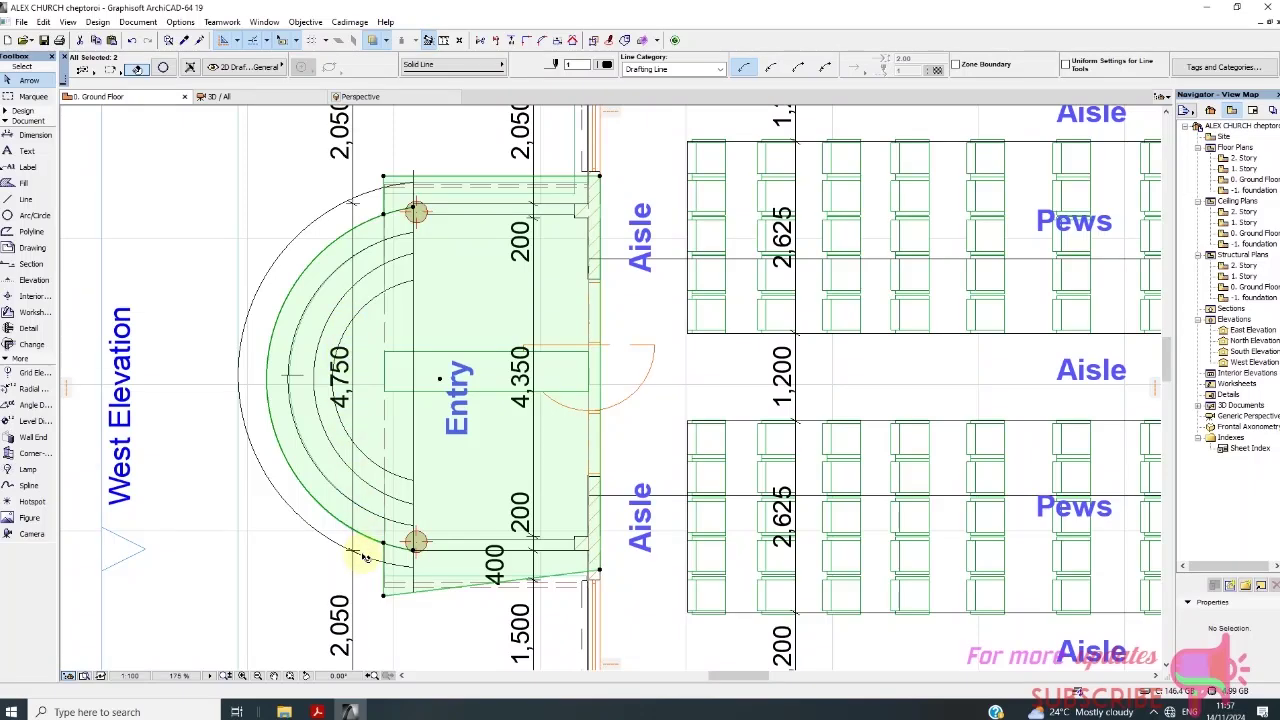
pyautogui.click(307, 577)
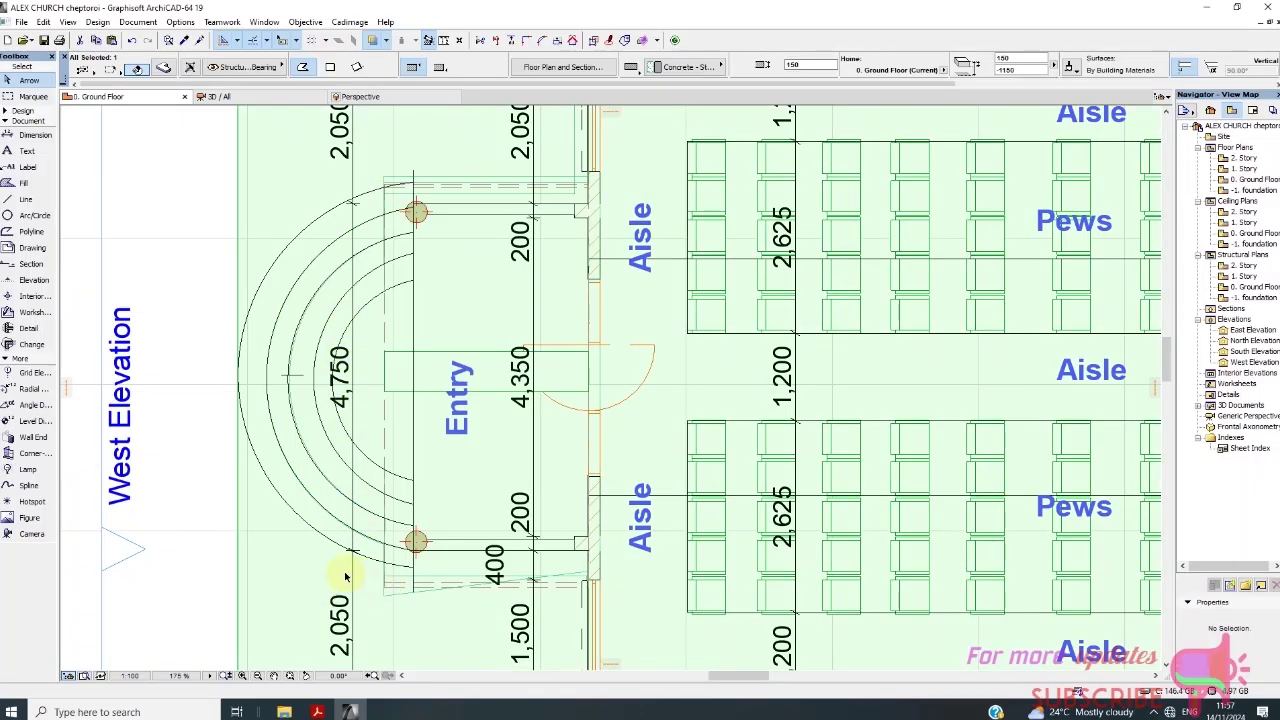
pyautogui.click(186, 486)
# Select the -550 entry slab on the plan to examine how its curved front edge fits the step arc
pyautogui.scroll(5, 289, 385)
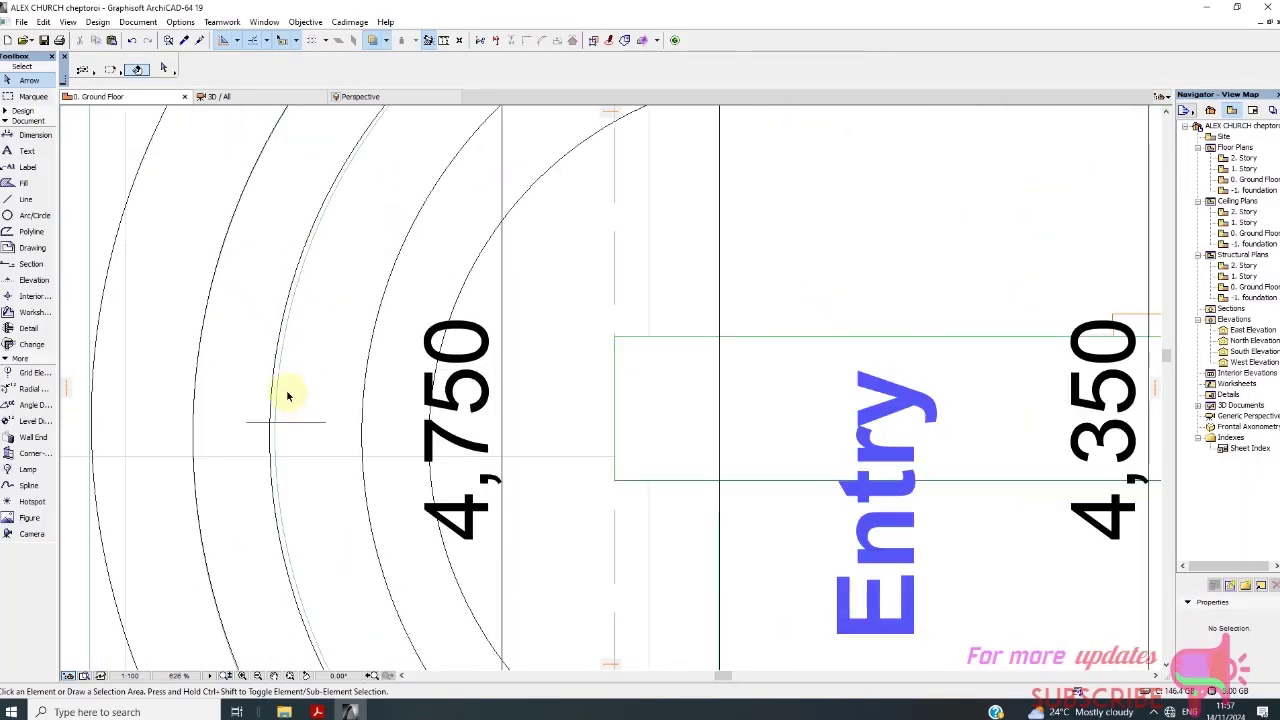
pyautogui.click(281, 383)
pyautogui.scroll(-4, 286, 400)
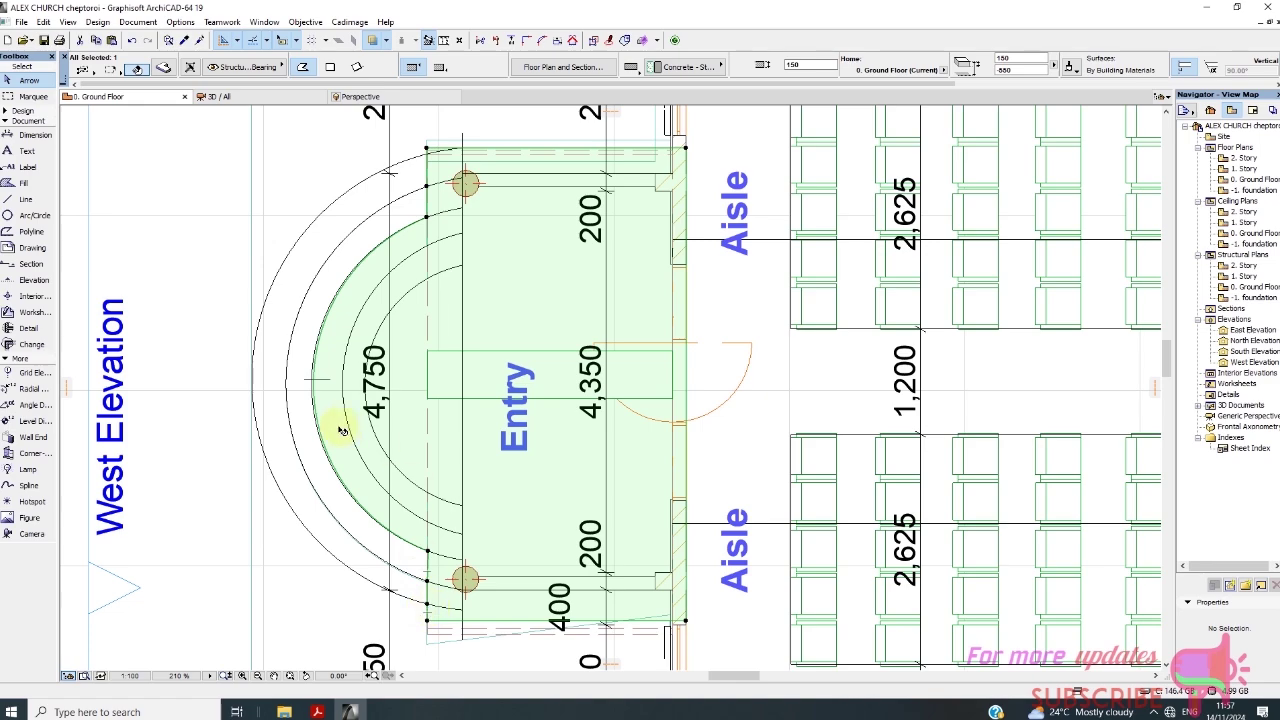
pyautogui.scroll(-4, 340, 430)
# In the 3D view, move the -700 slab's protruding outer corner node about 301 mm inward to line up with the slabs above, then deselect
pyautogui.click(222, 96)
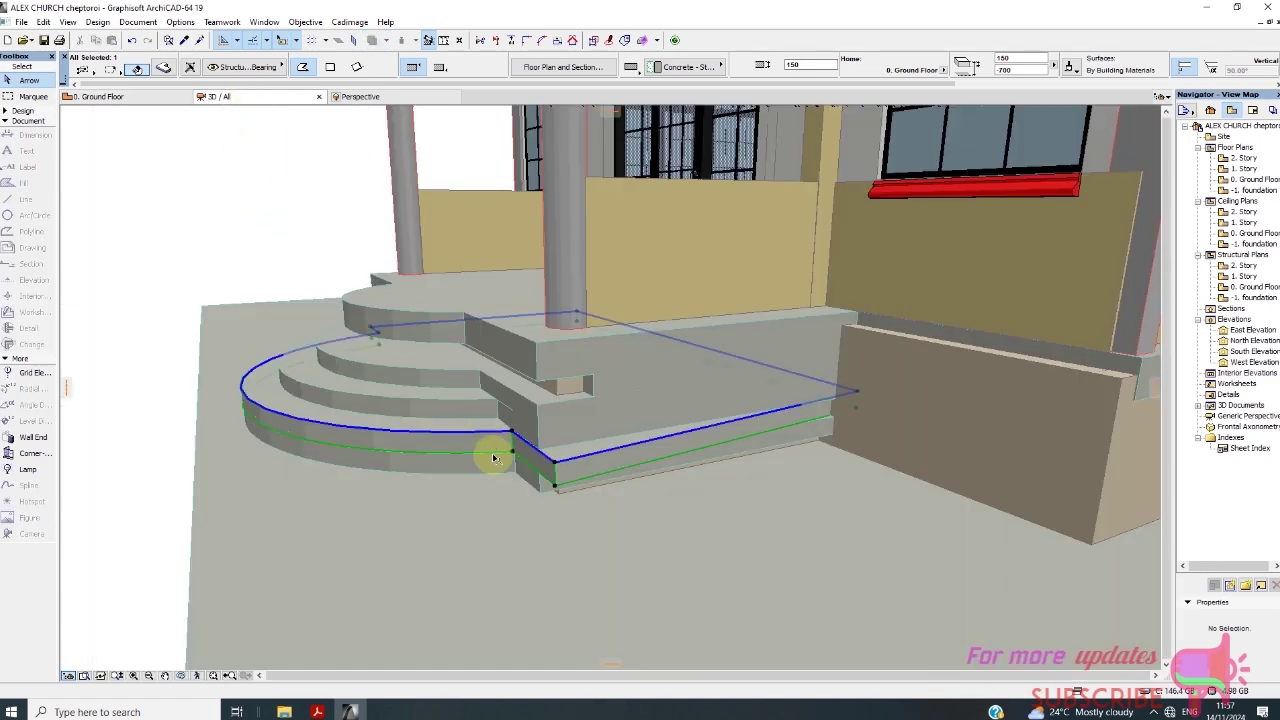
pyautogui.keyDown('shift'); pyautogui.moveTo(457, 491); pyautogui.dragTo(380, 469, button='middle'); pyautogui.keyUp('shift')
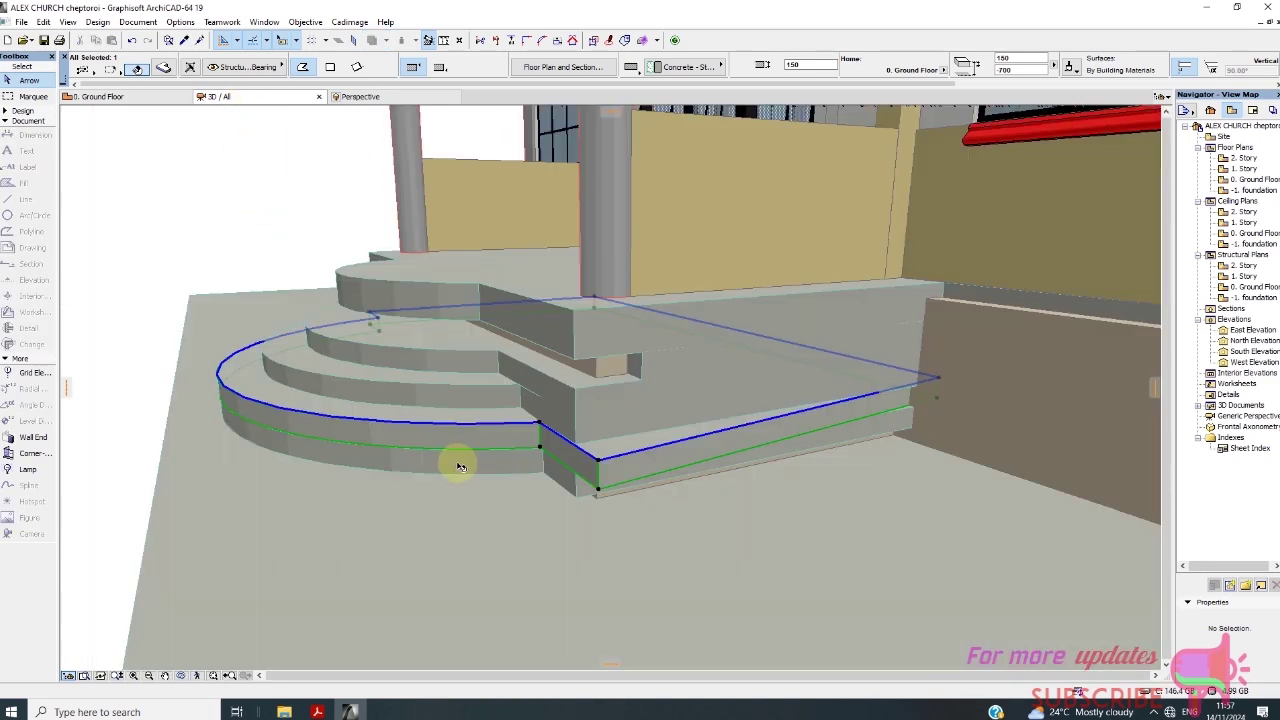
pyautogui.keyDown('shift'); pyautogui.moveTo(459, 467); pyautogui.dragTo(528, 486, button='middle'); pyautogui.keyUp('shift')
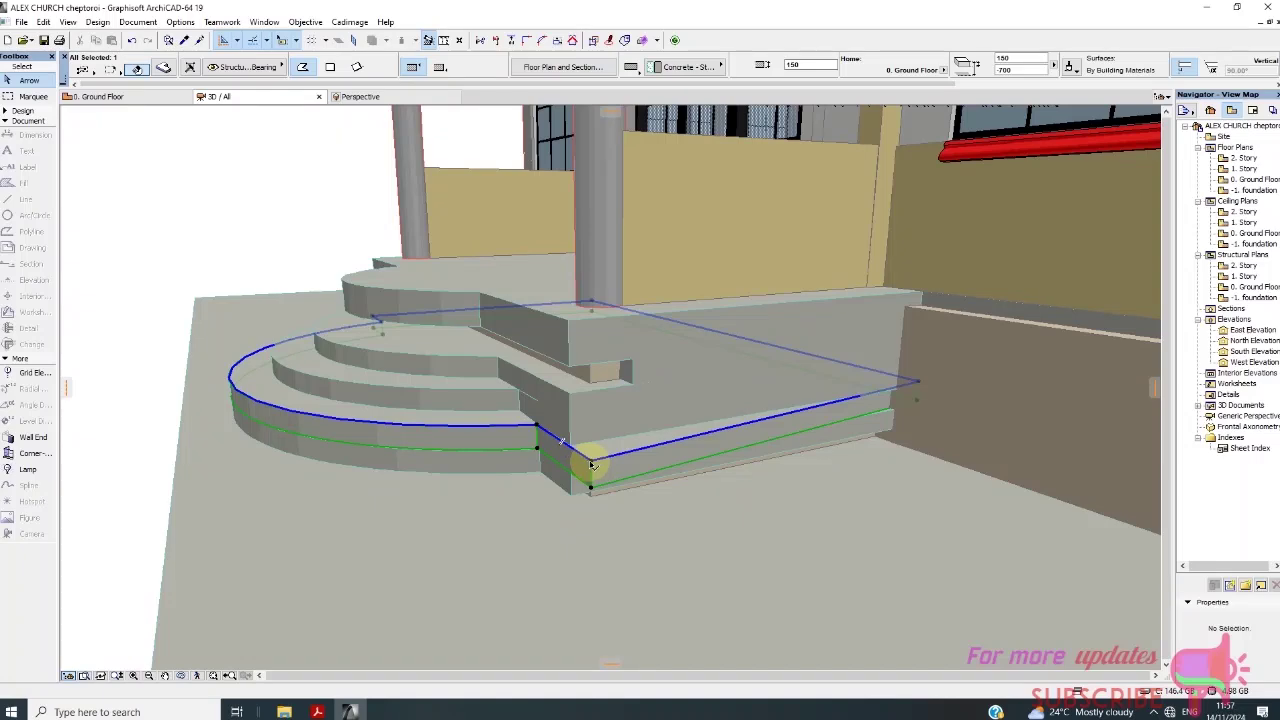
pyautogui.click(593, 465)
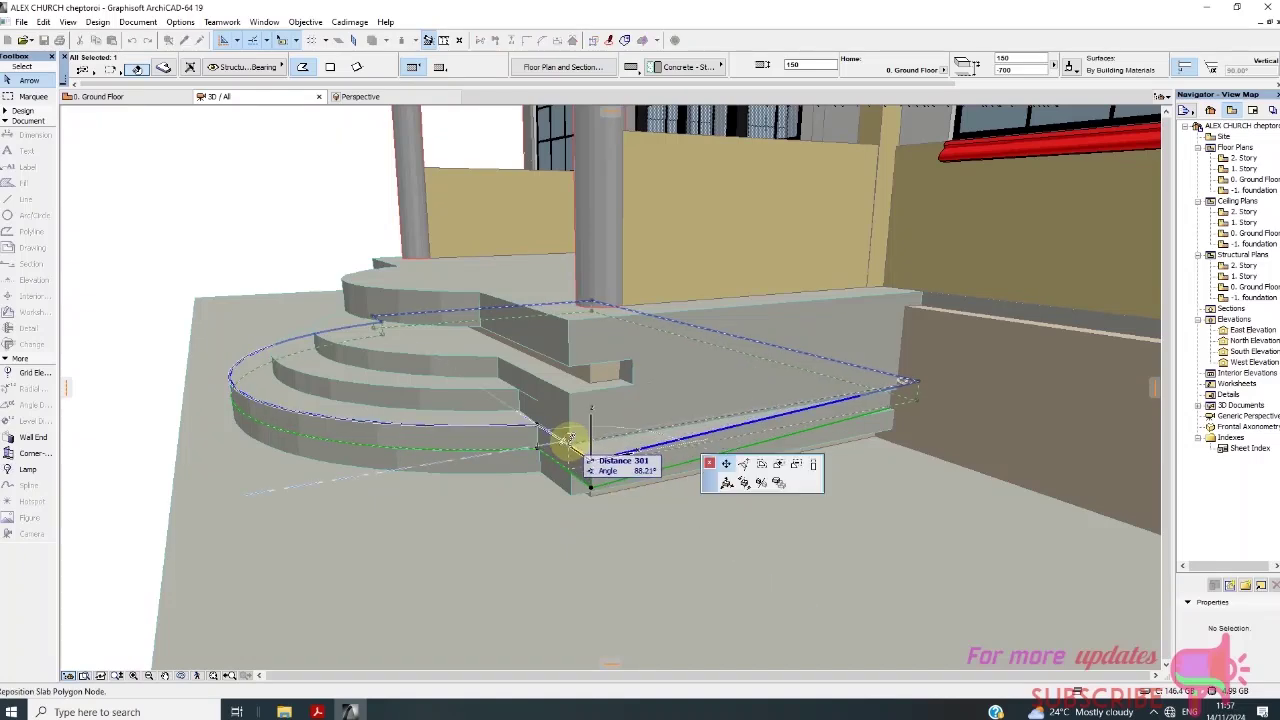
pyautogui.click(568, 437)
pyautogui.scroll(3, 560, 470)
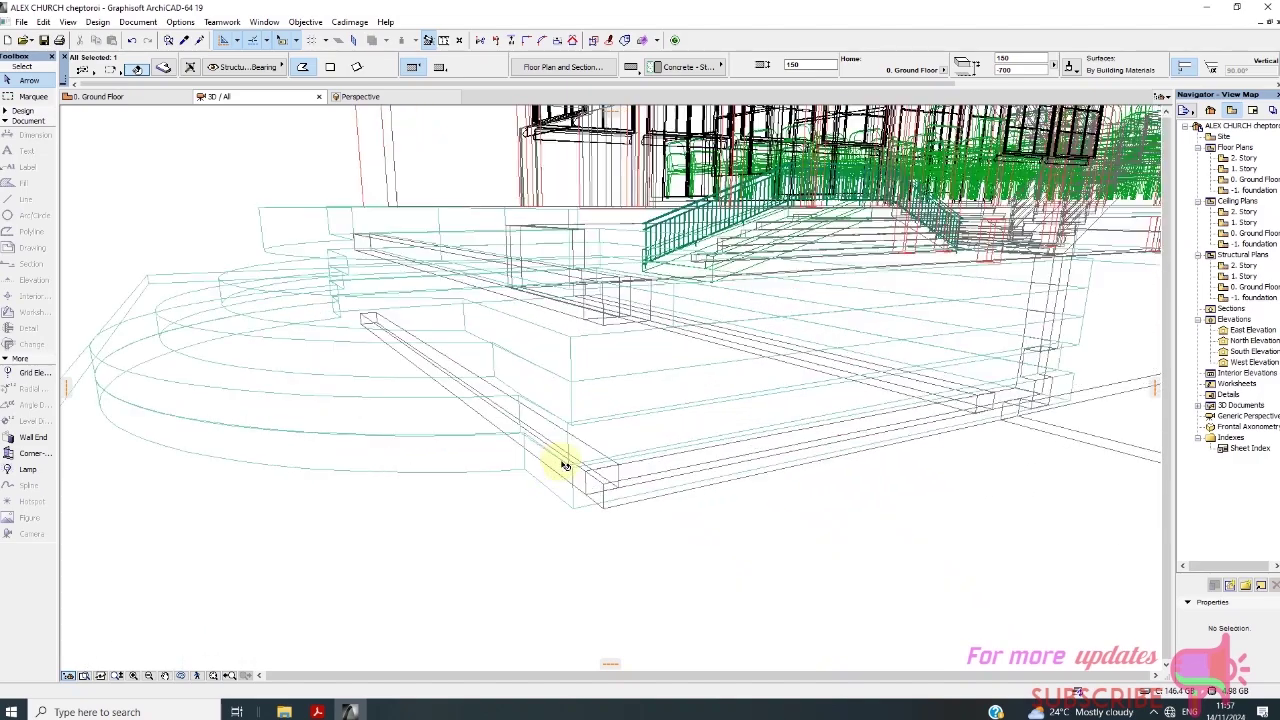
pyautogui.scroll(3, 565, 465)
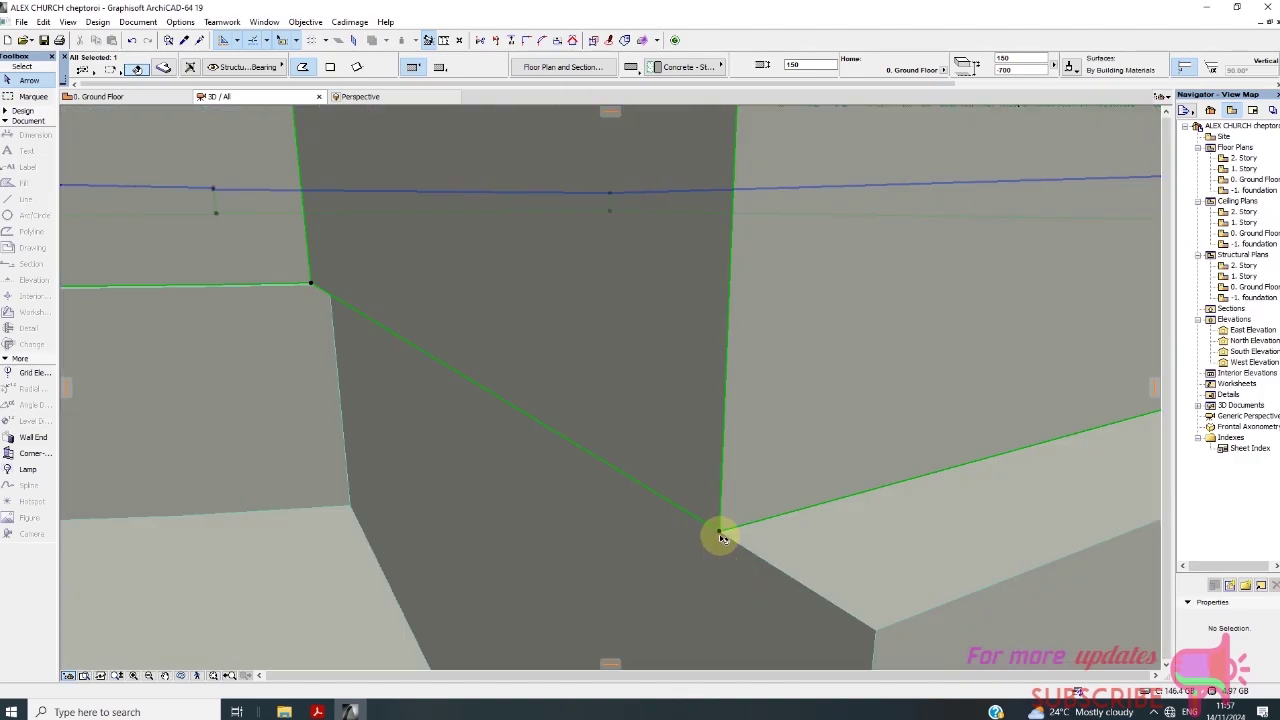
pyautogui.scroll(-5, 691, 509)
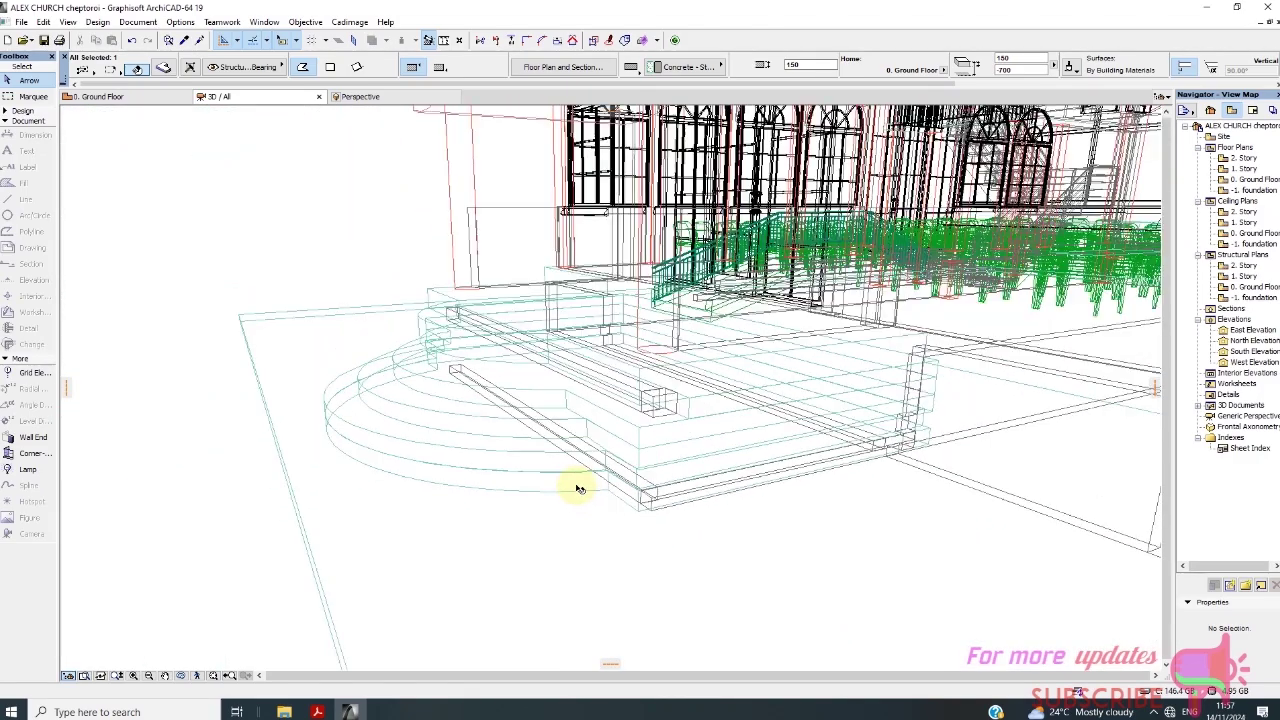
pyautogui.click(223, 451)
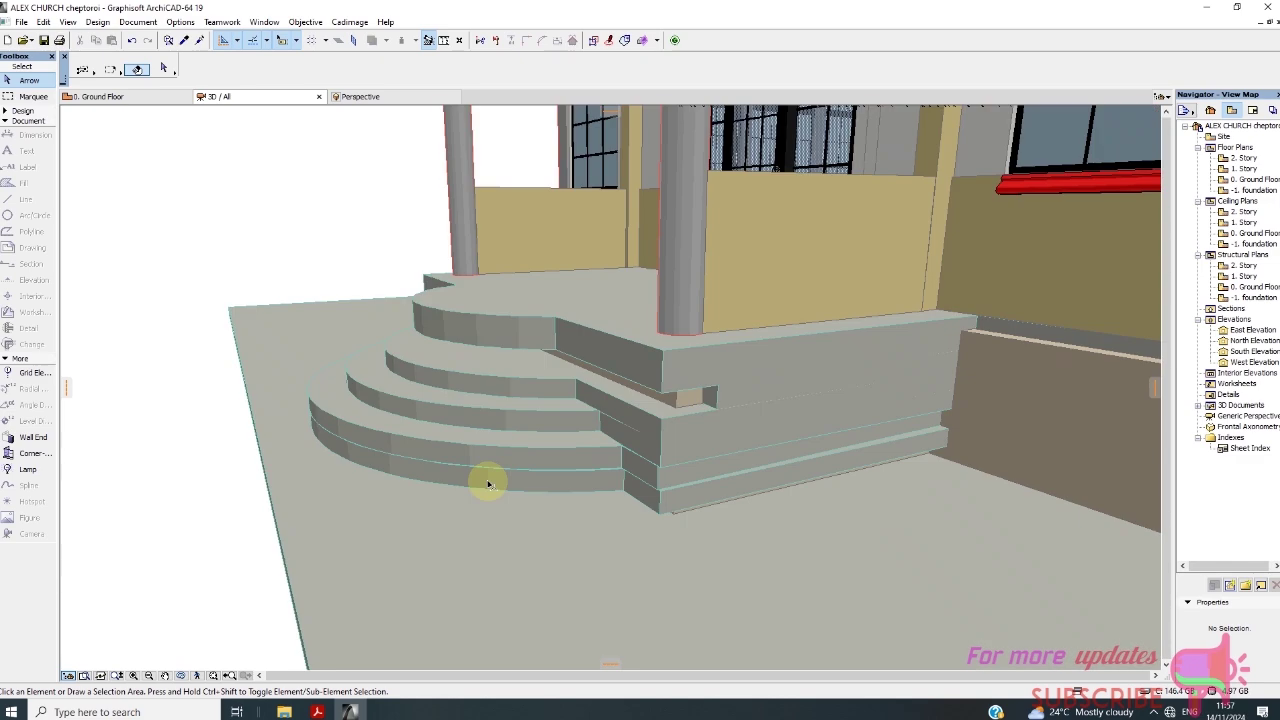
# On the ground floor plan, examine which slabs and arcs lie around the entry's lower corner and outermost step arc, then deselect
pyautogui.scroll(1, 485, 493)
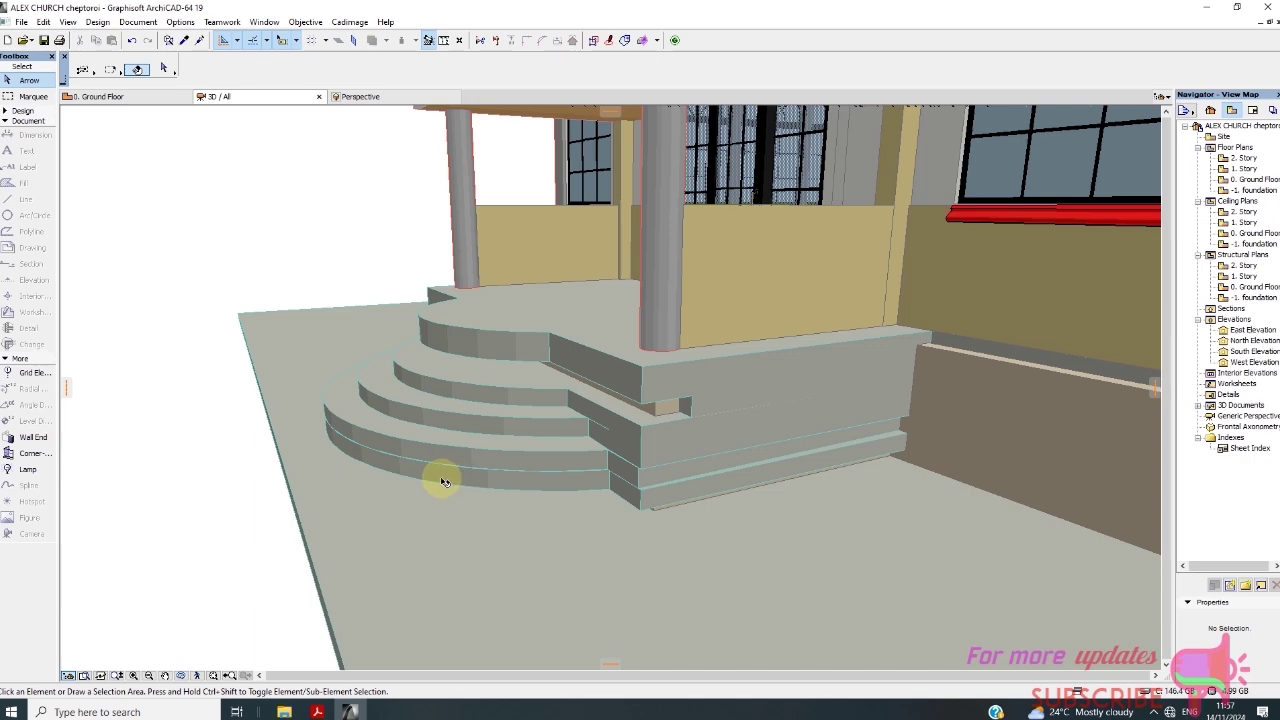
pyautogui.click(128, 100)
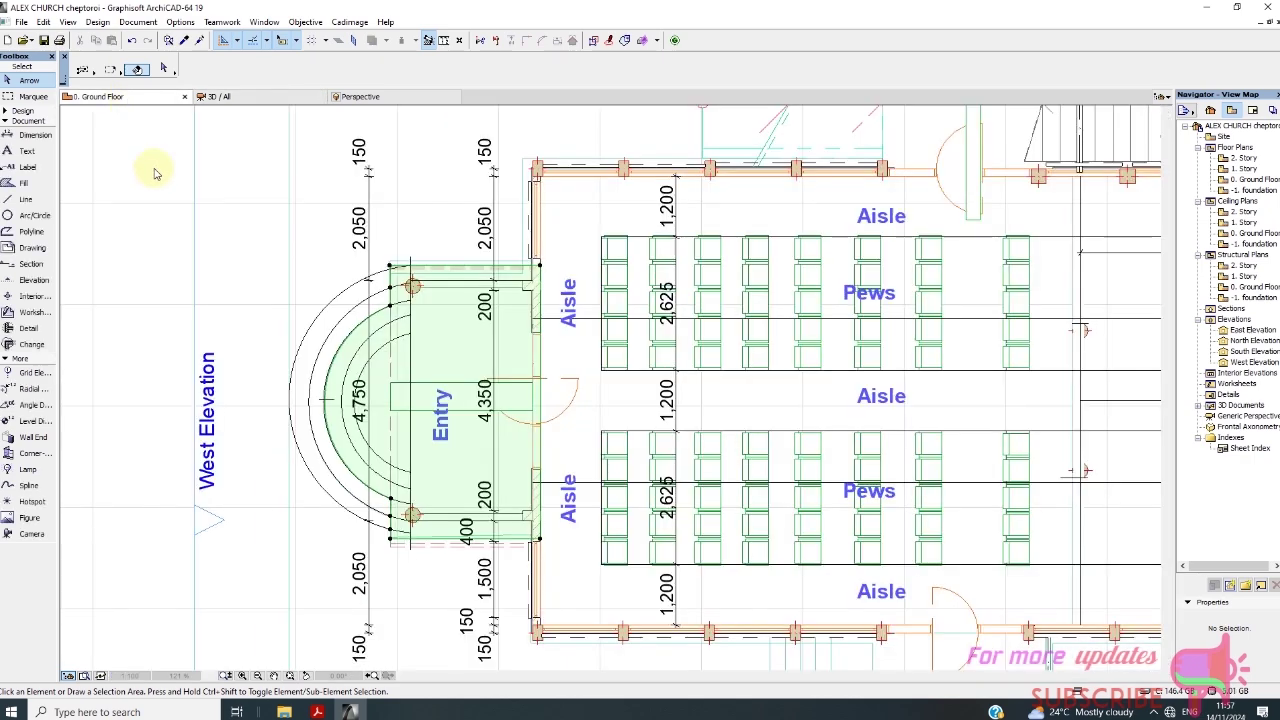
pyautogui.click(398, 550)
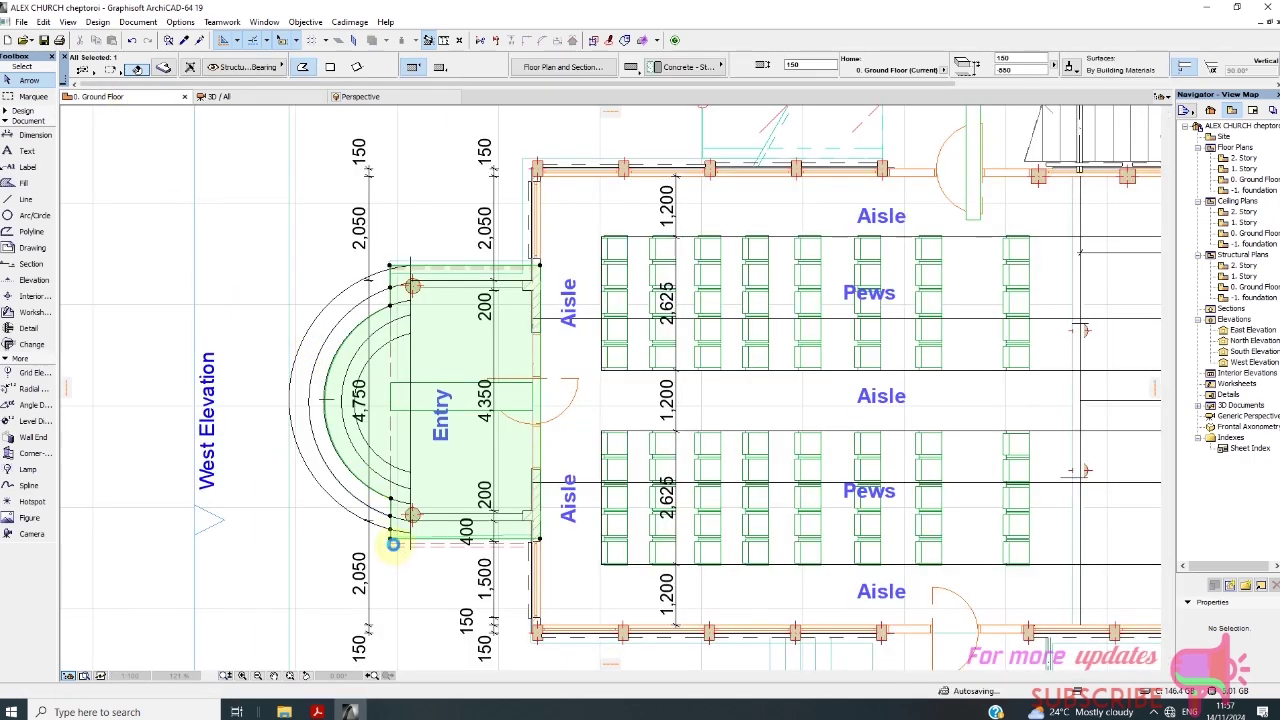
pyautogui.scroll(6, 398, 548)
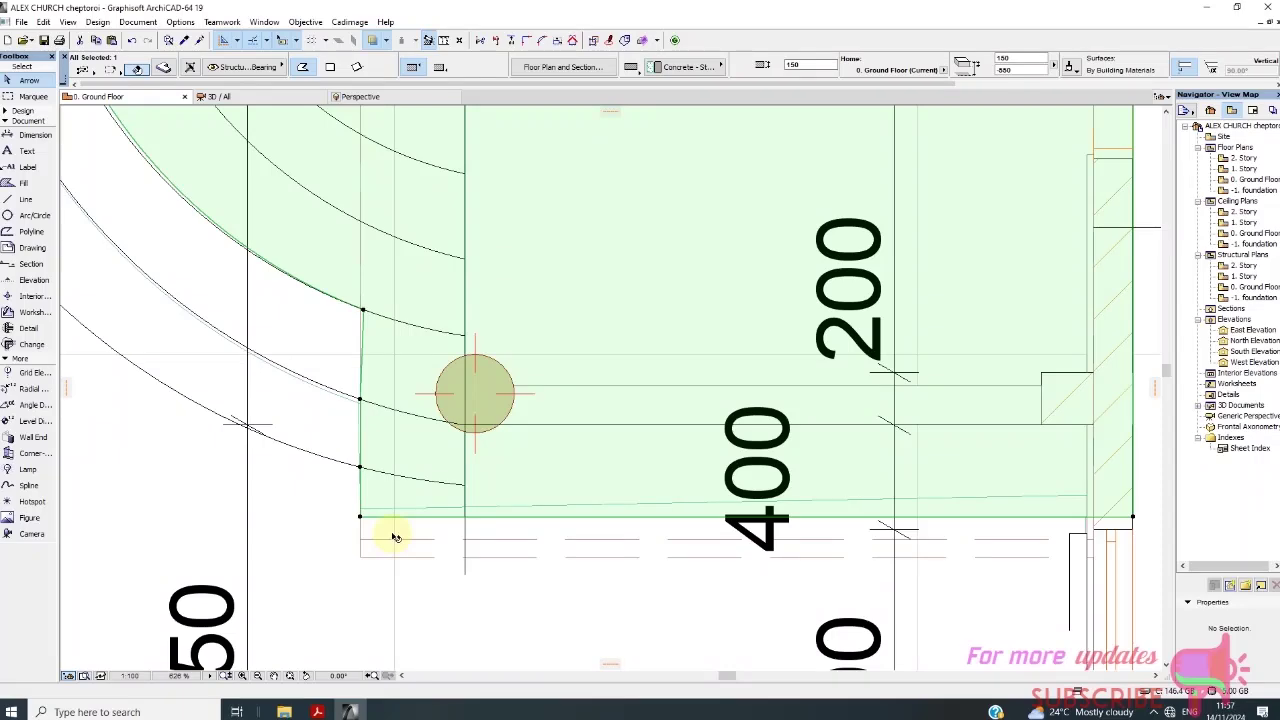
pyautogui.click(368, 528)
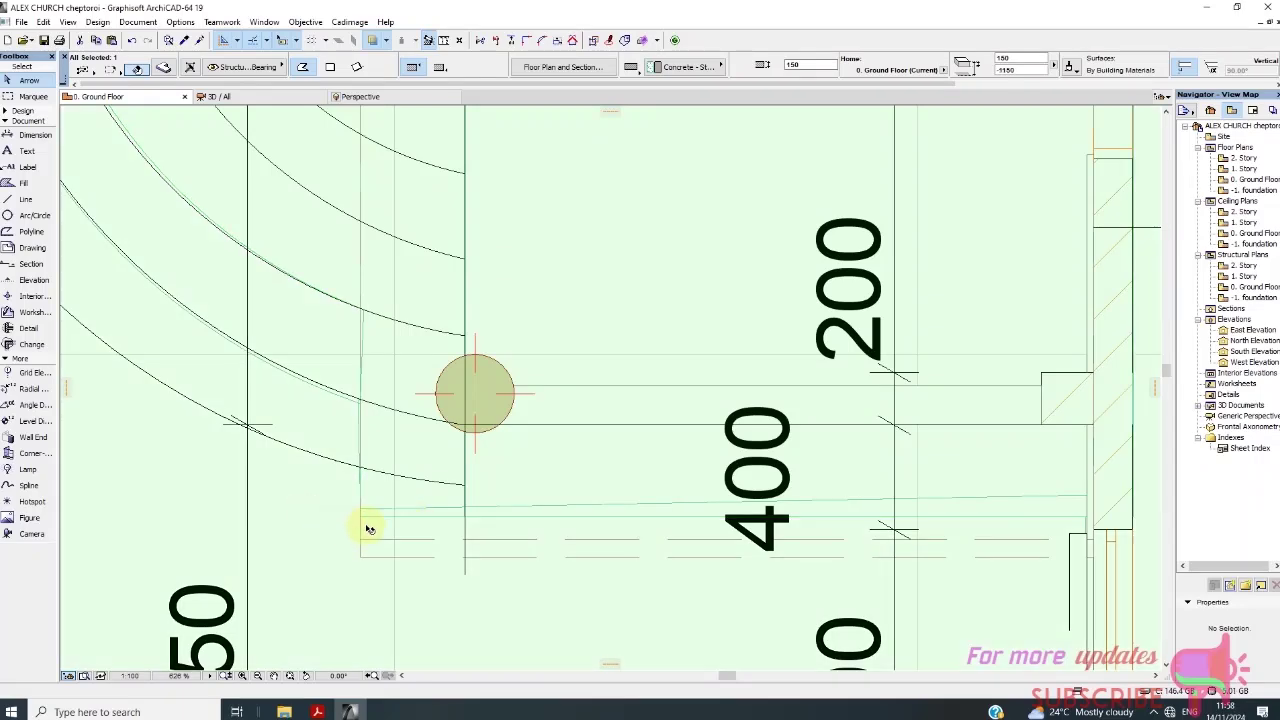
pyautogui.scroll(-4, 368, 451)
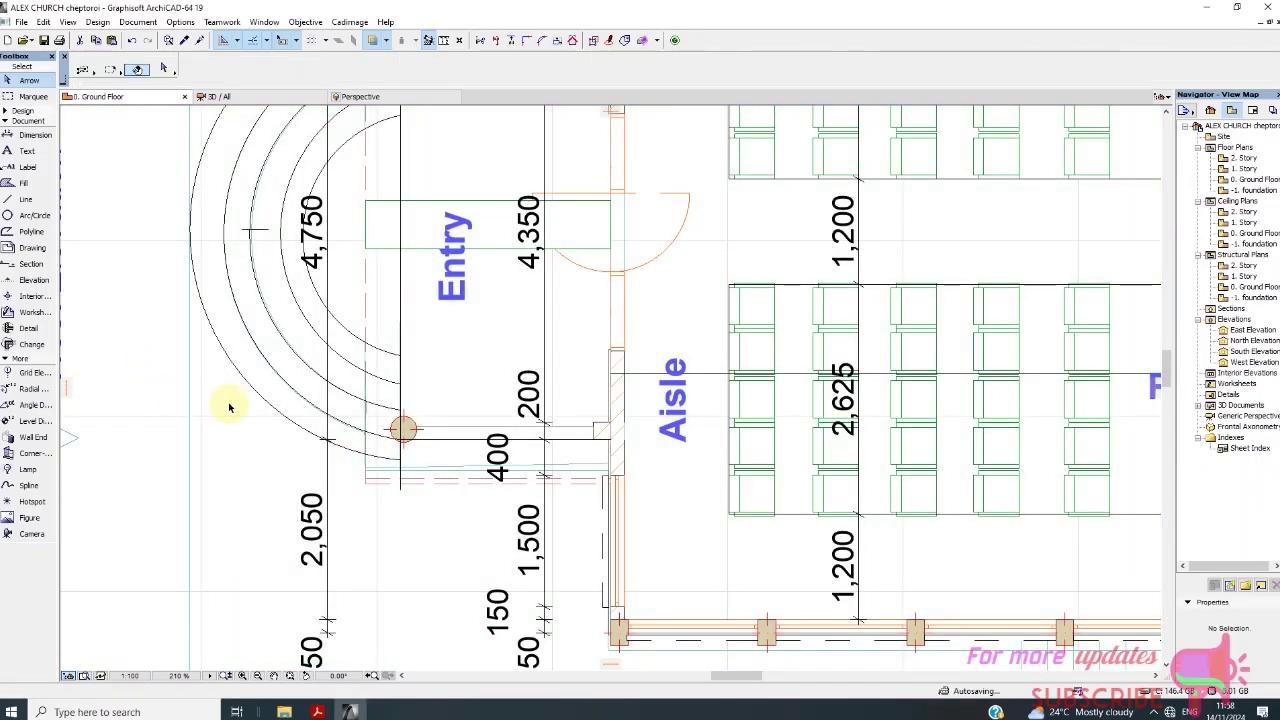
pyautogui.scroll(-2, 262, 400)
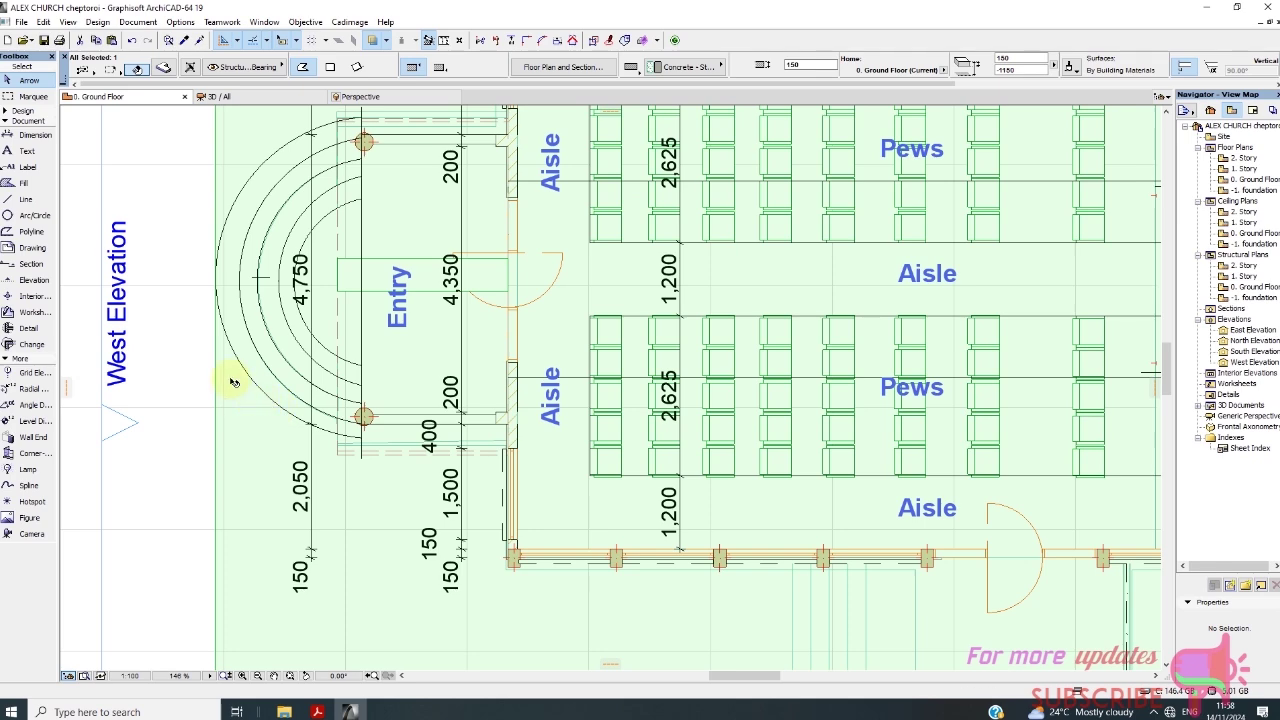
pyautogui.press('Escape')
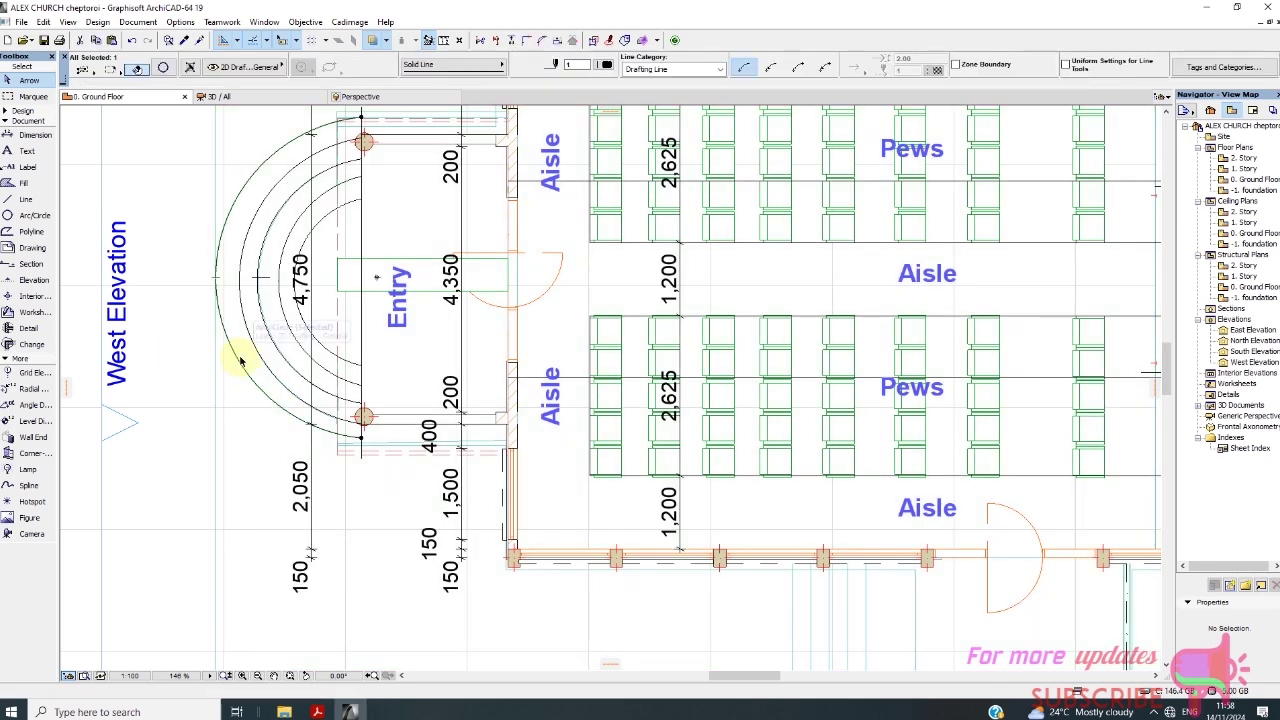
pyautogui.click(251, 363)
pyautogui.click(176, 385)
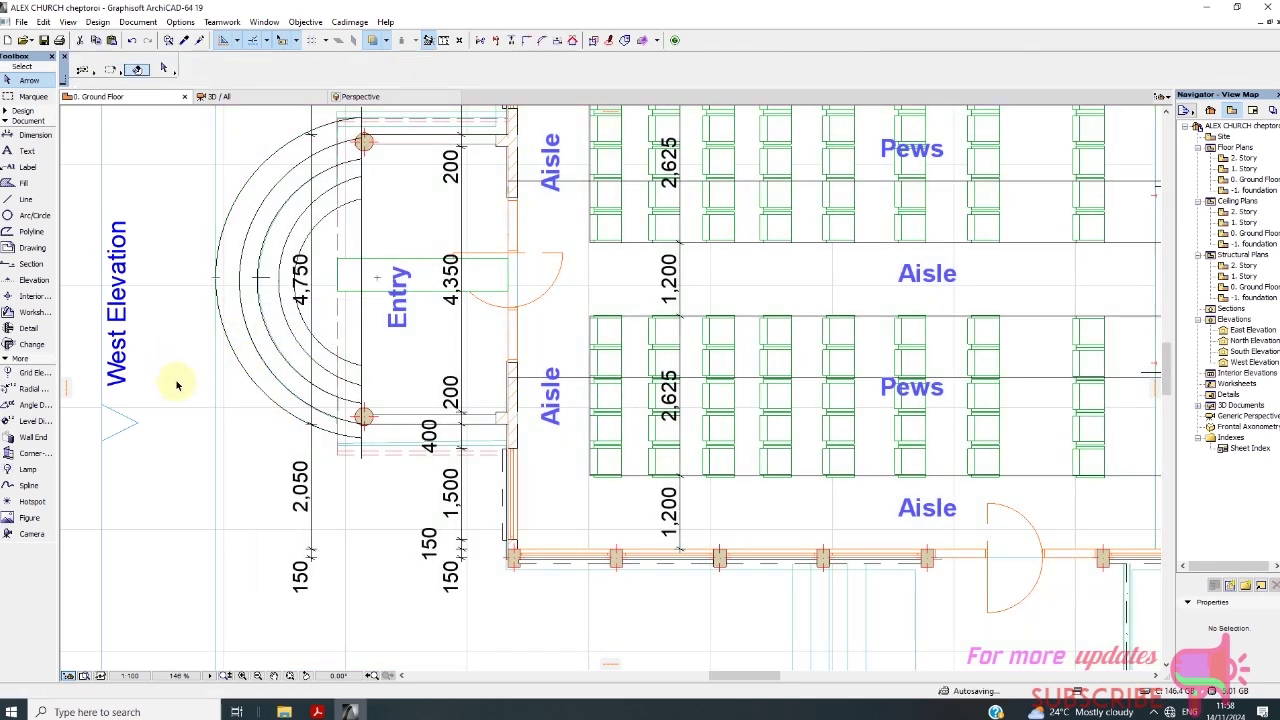
# Select the overlapping slabs along the entry's lower edge one after another to compare their elevations, then deselect
pyautogui.scroll(6, 352, 436)
pyautogui.click(347, 433)
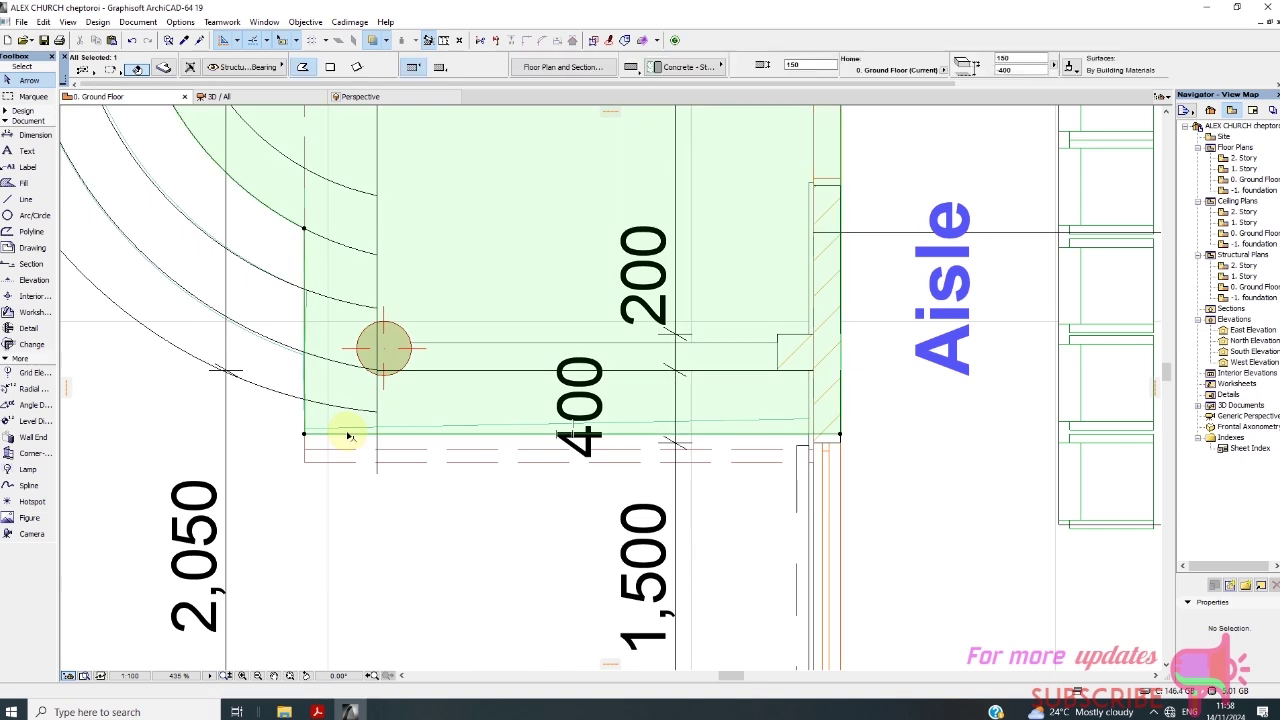
pyautogui.scroll(-2, 354, 446)
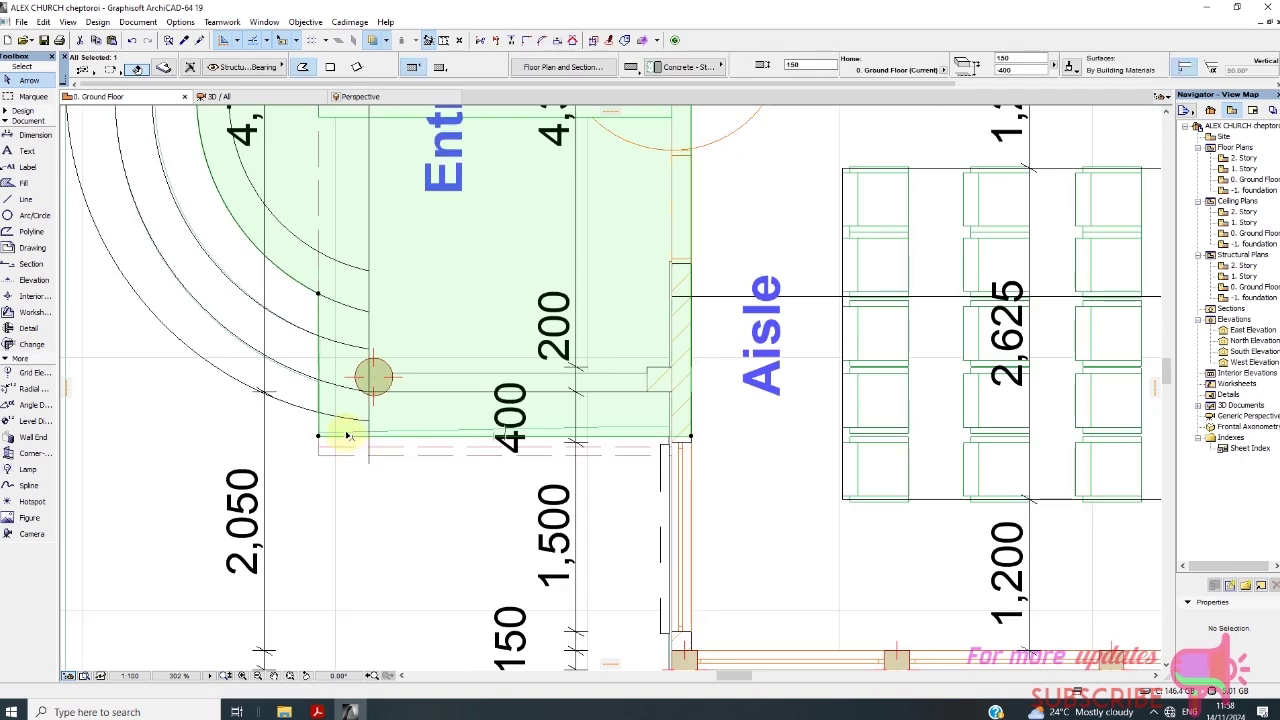
pyautogui.click(348, 435)
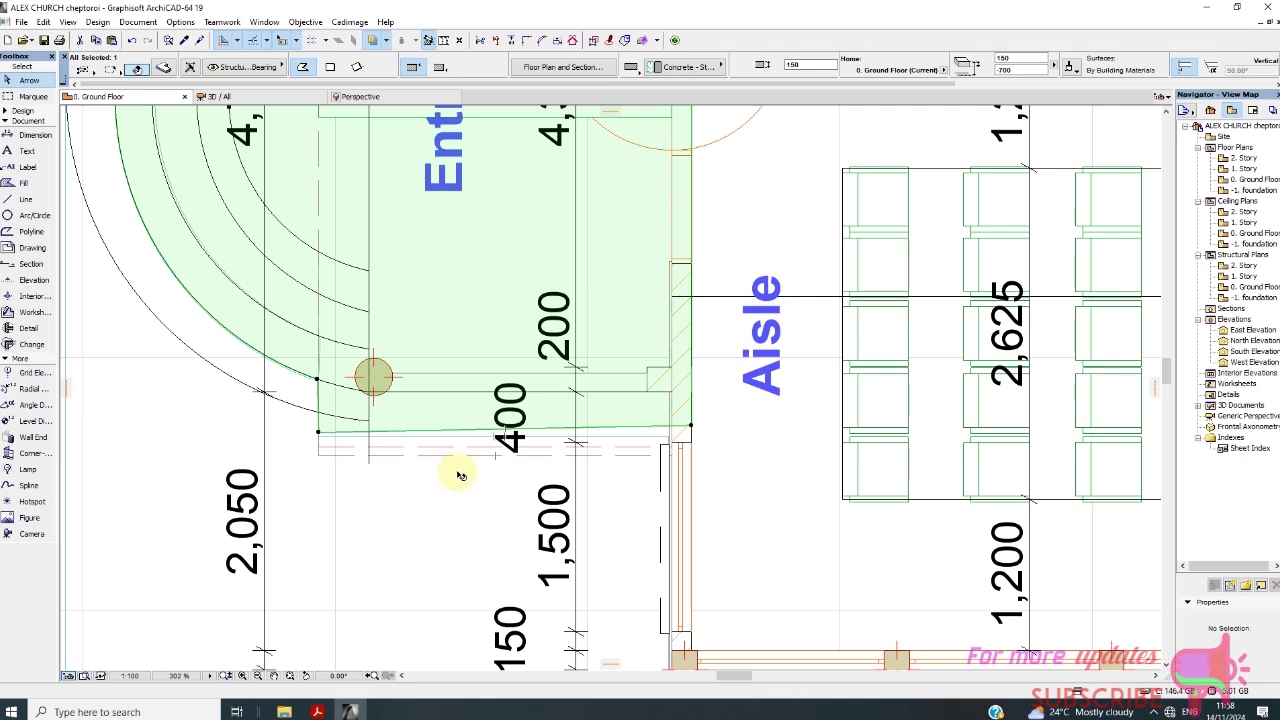
pyautogui.scroll(2, 347, 450)
pyautogui.click(358, 435)
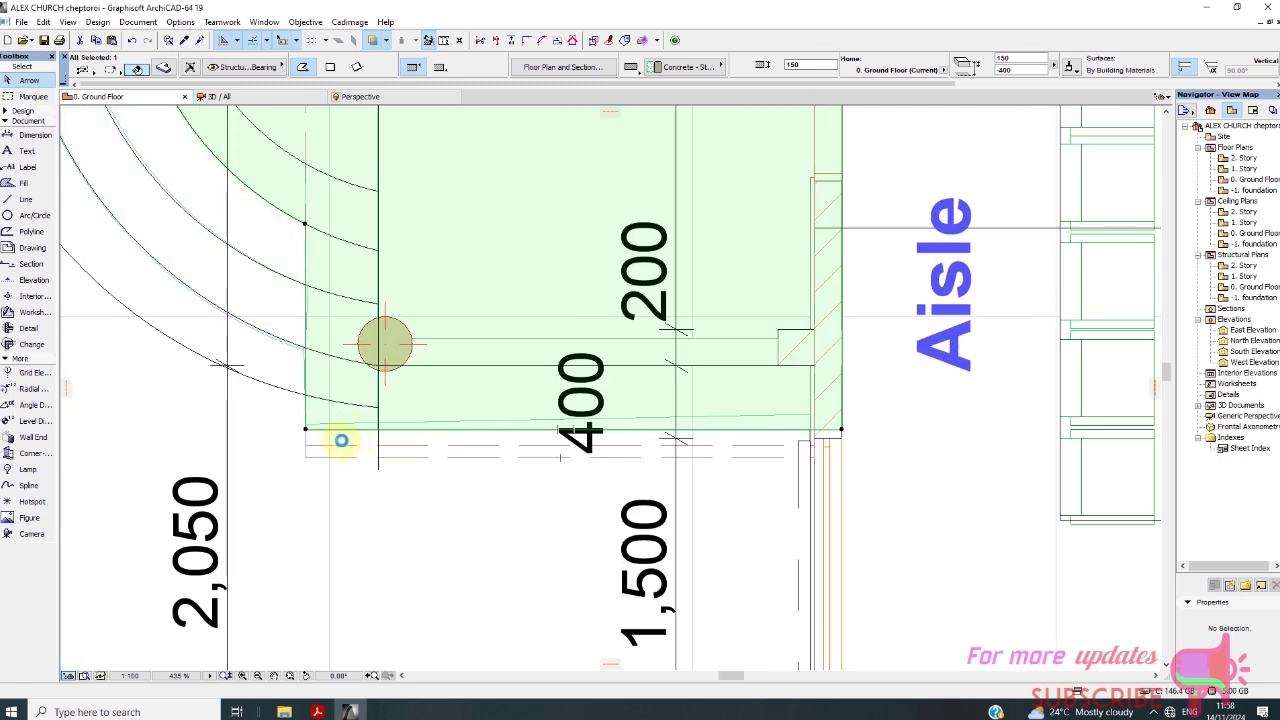
pyautogui.scroll(-3, 467, 427)
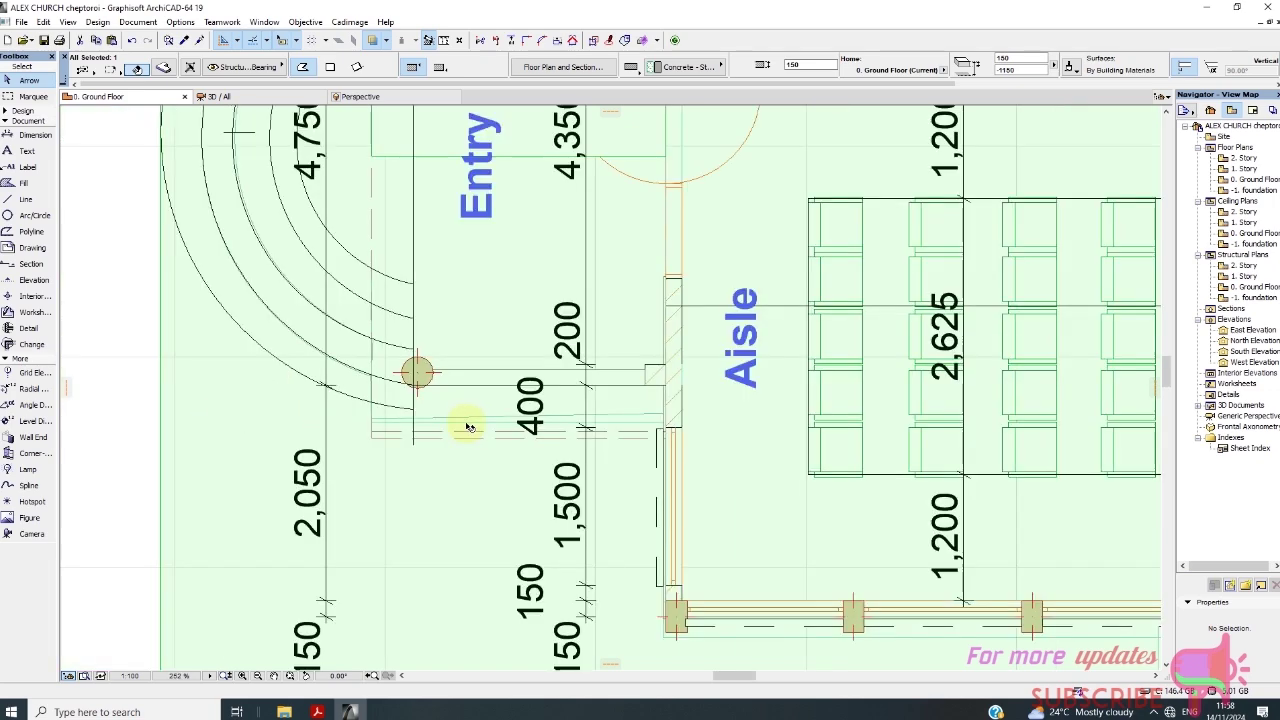
pyautogui.scroll(-2, 467, 427)
pyautogui.press('Escape')
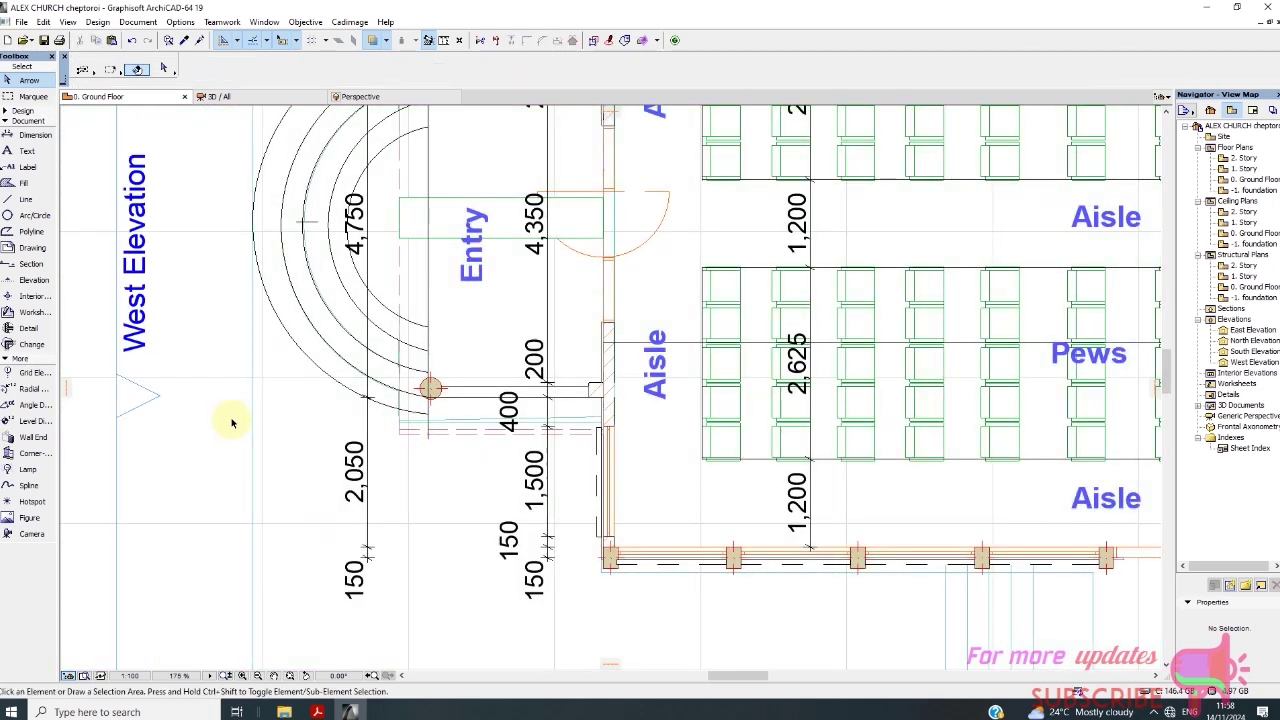
pyautogui.scroll(4, 410, 432)
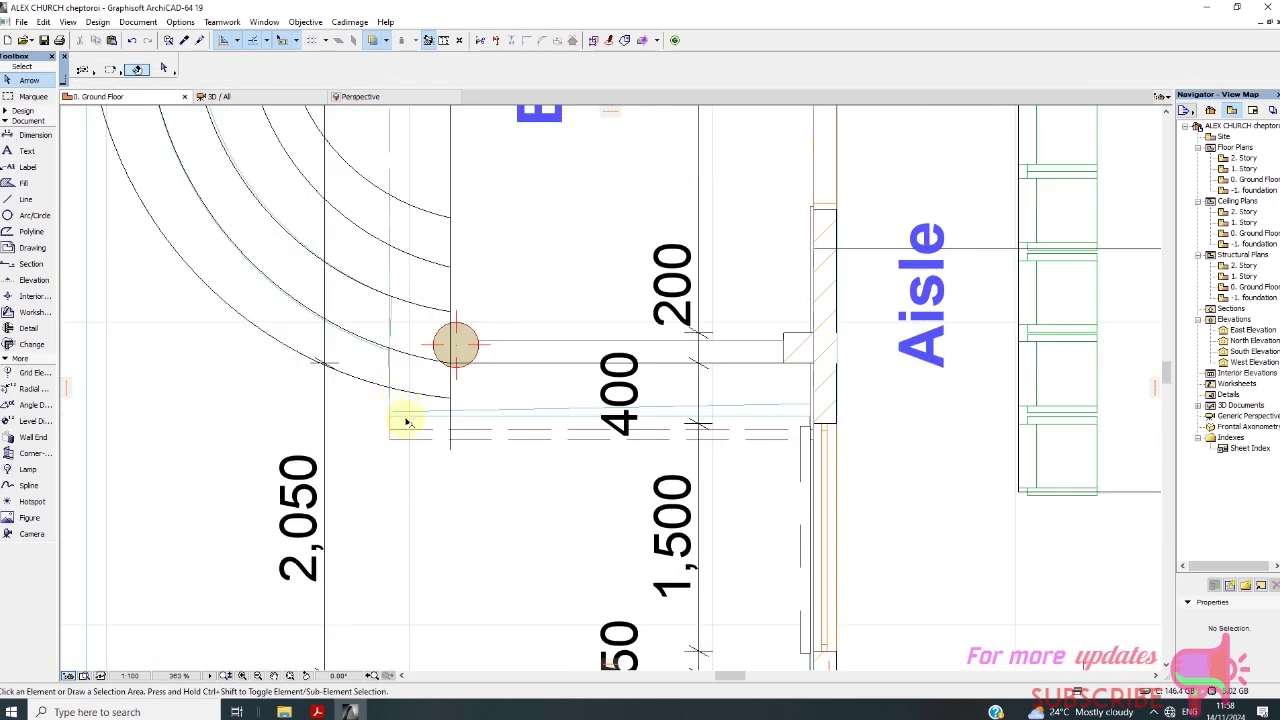
# In the 3D view, select the -700 slab and move its outer corner node about 79 mm inward along the side edge
pyautogui.click(248, 97)
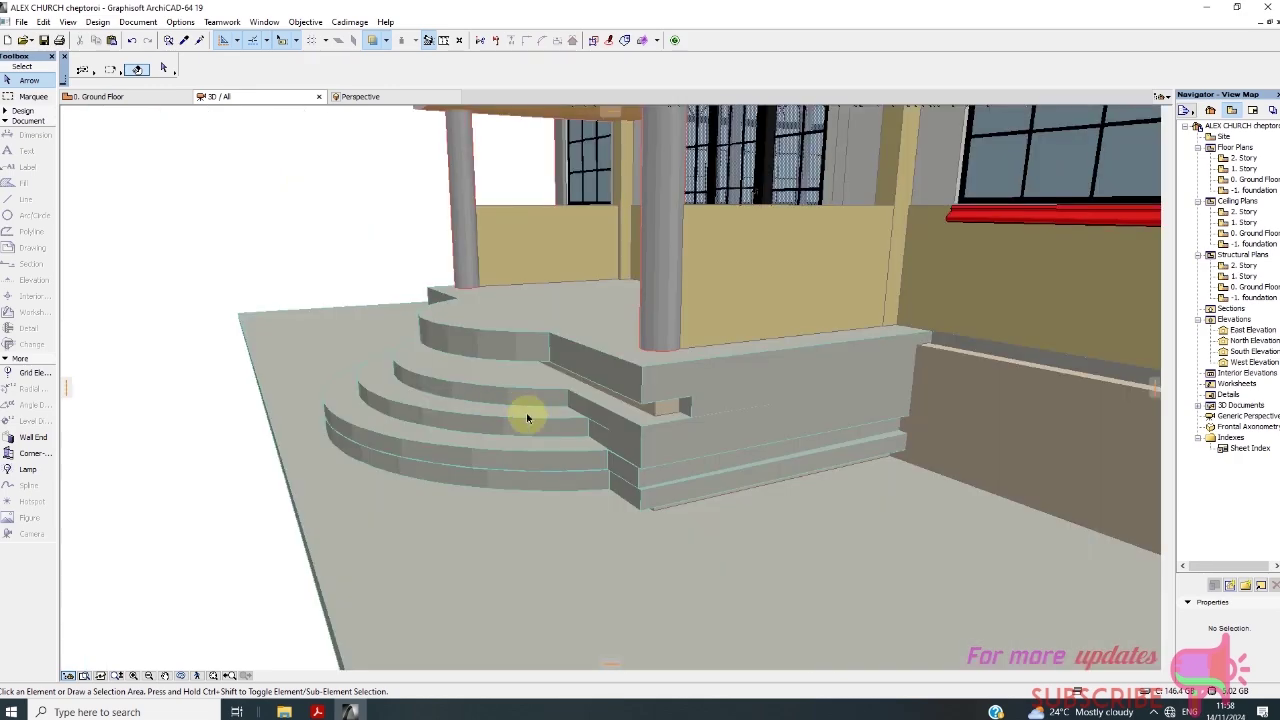
pyautogui.moveTo(566, 480)
pyautogui.keyDown('shift'); pyautogui.mouseDown(button='middle')
pyautogui.moveTo(697, 497)
pyautogui.moveTo(651, 500)
pyautogui.mouseUp(button='middle'); pyautogui.keyUp('shift')
pyautogui.click(662, 486)
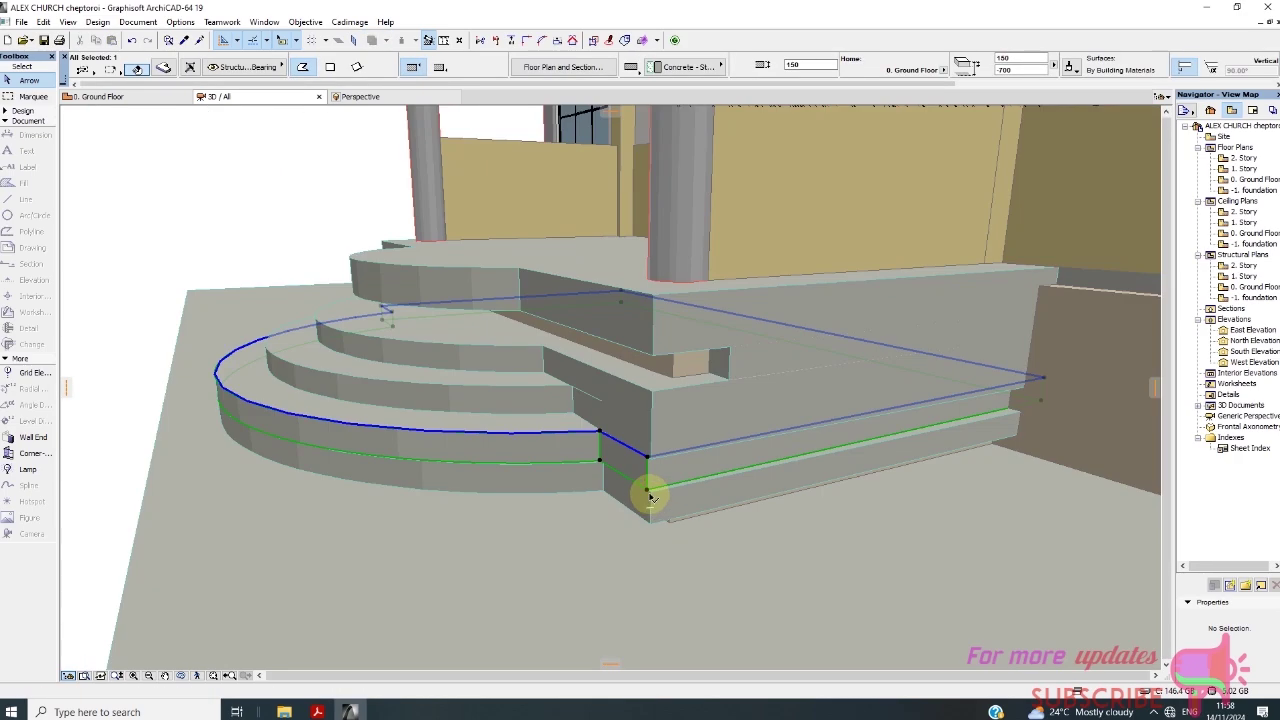
pyautogui.click(650, 490)
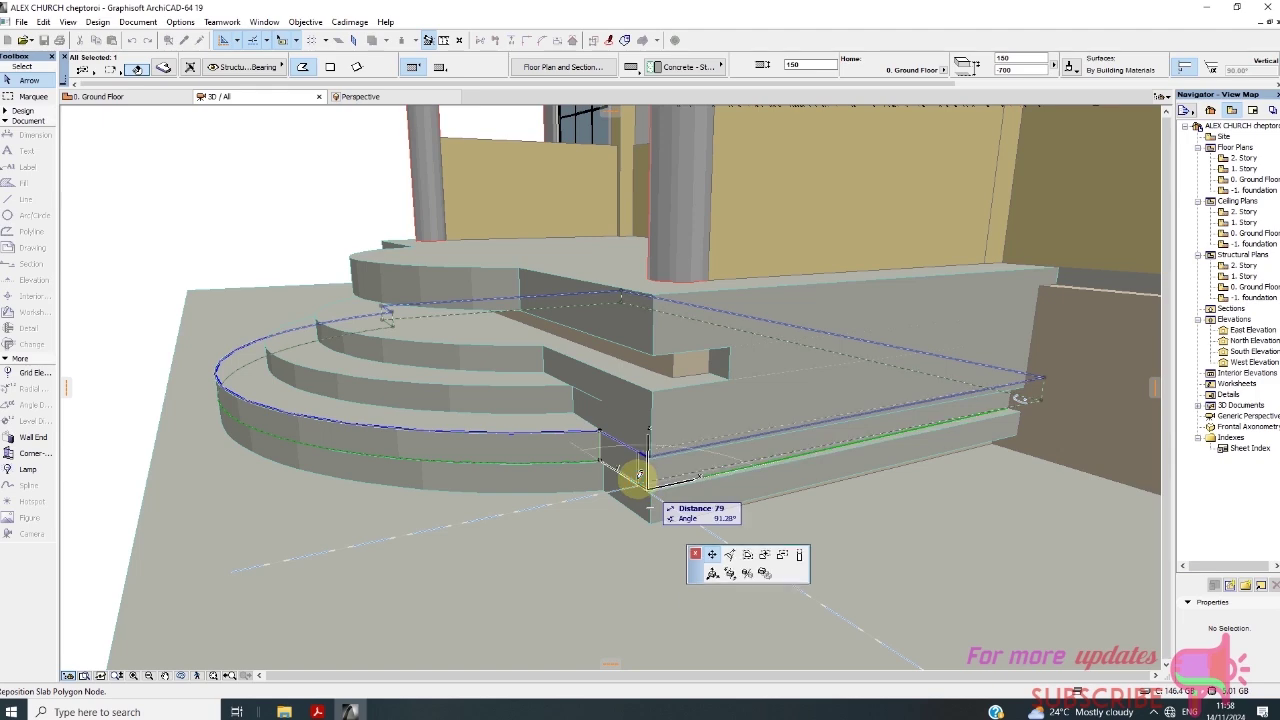
pyautogui.click(666, 510)
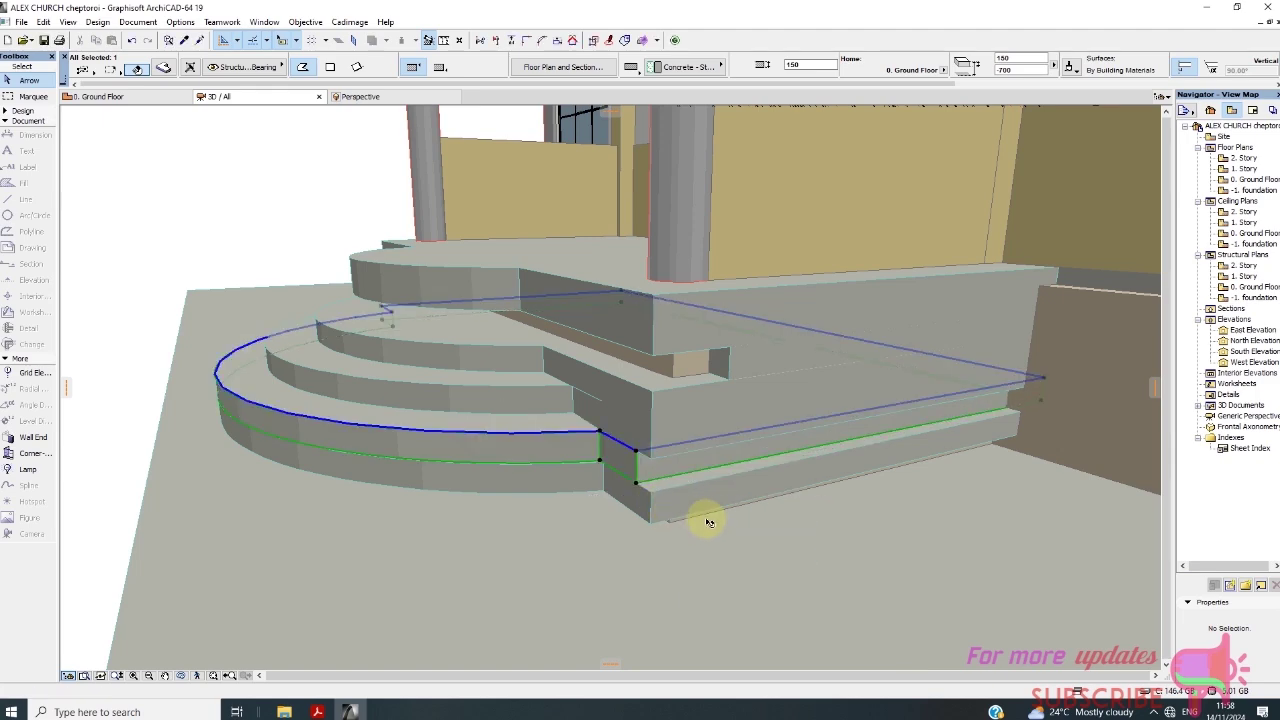
# In the 3D view, select the -400 slab and move its outer corner node slightly inward towards the edges of the slabs below
pyautogui.moveTo(736, 533)
pyautogui.keyDown('shift'); pyautogui.mouseDown(button='middle')
pyautogui.moveTo(677, 543)
pyautogui.moveTo(689, 517)
pyautogui.moveTo(678, 508)
pyautogui.mouseUp(button='middle'); pyautogui.keyUp('shift')
pyautogui.moveTo(673, 497); pyautogui.dragTo(660, 445)
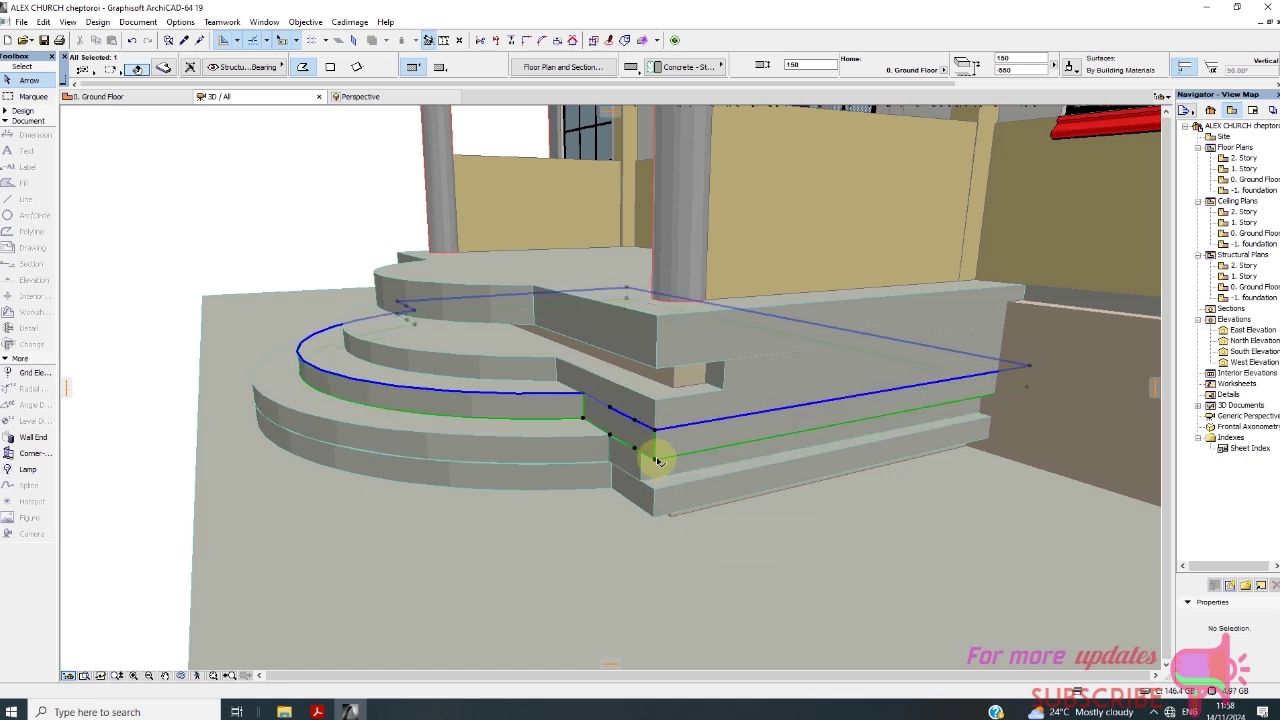
pyautogui.click(657, 461)
pyautogui.click(665, 422)
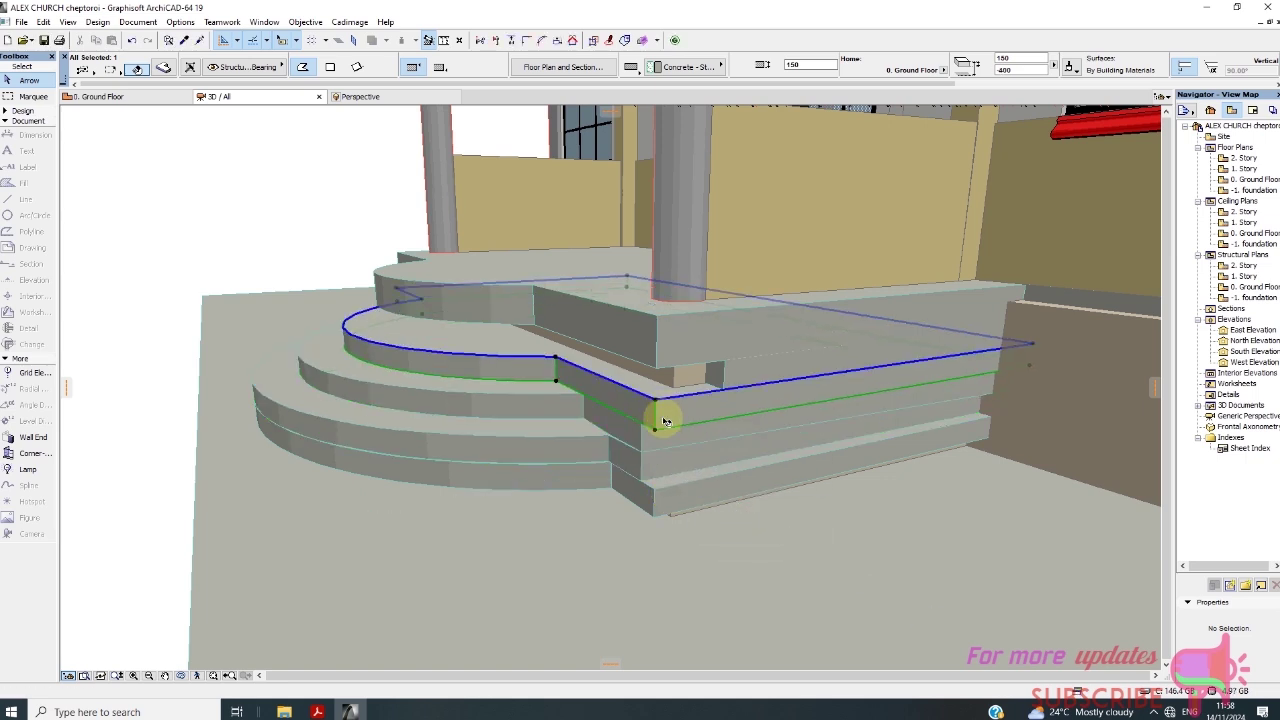
pyautogui.click(660, 425)
pyautogui.click(665, 457)
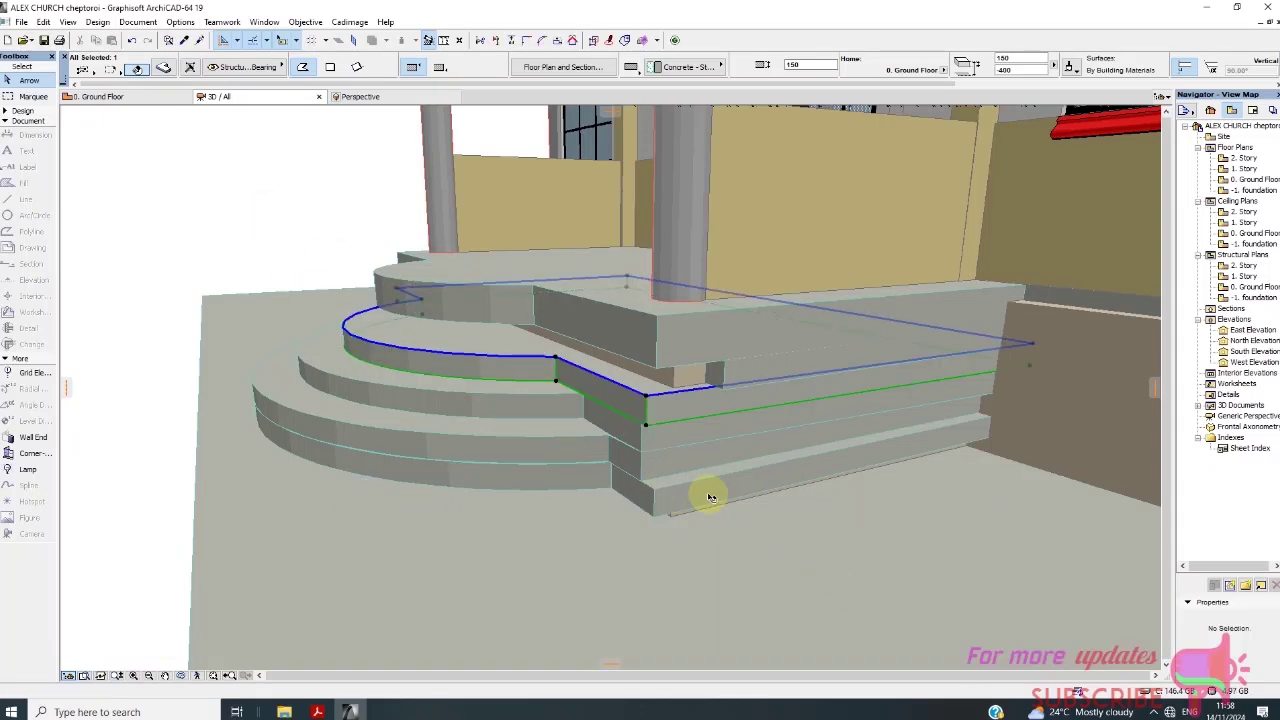
# Return to the ground floor plan and clear the slab selection around the entry's lower corner
pyautogui.click(106, 97)
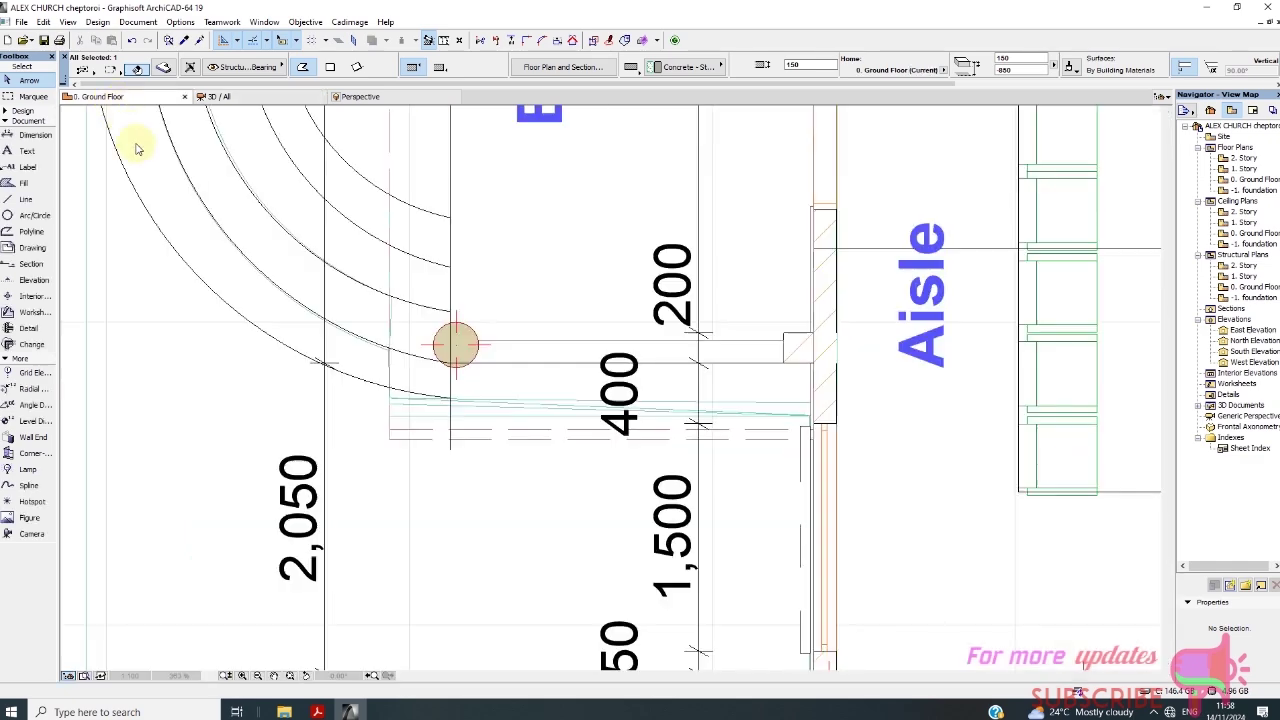
pyautogui.scroll(-2, 373, 430)
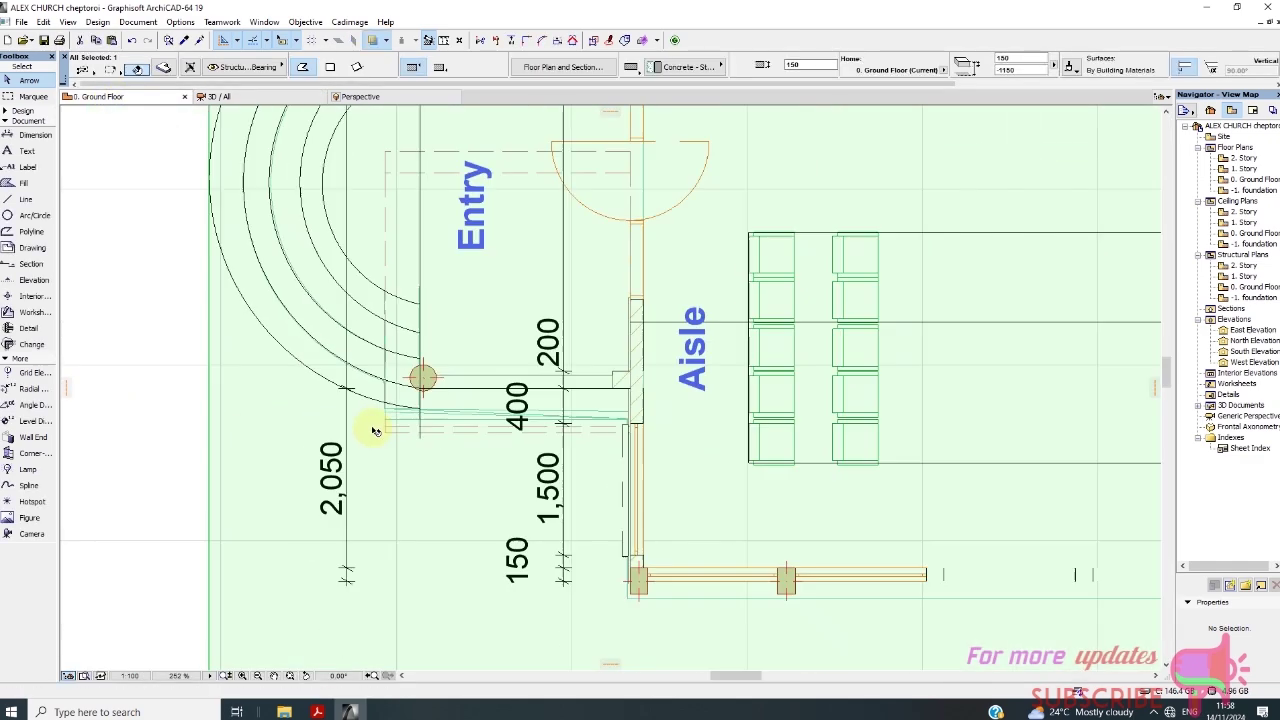
pyautogui.click(157, 425)
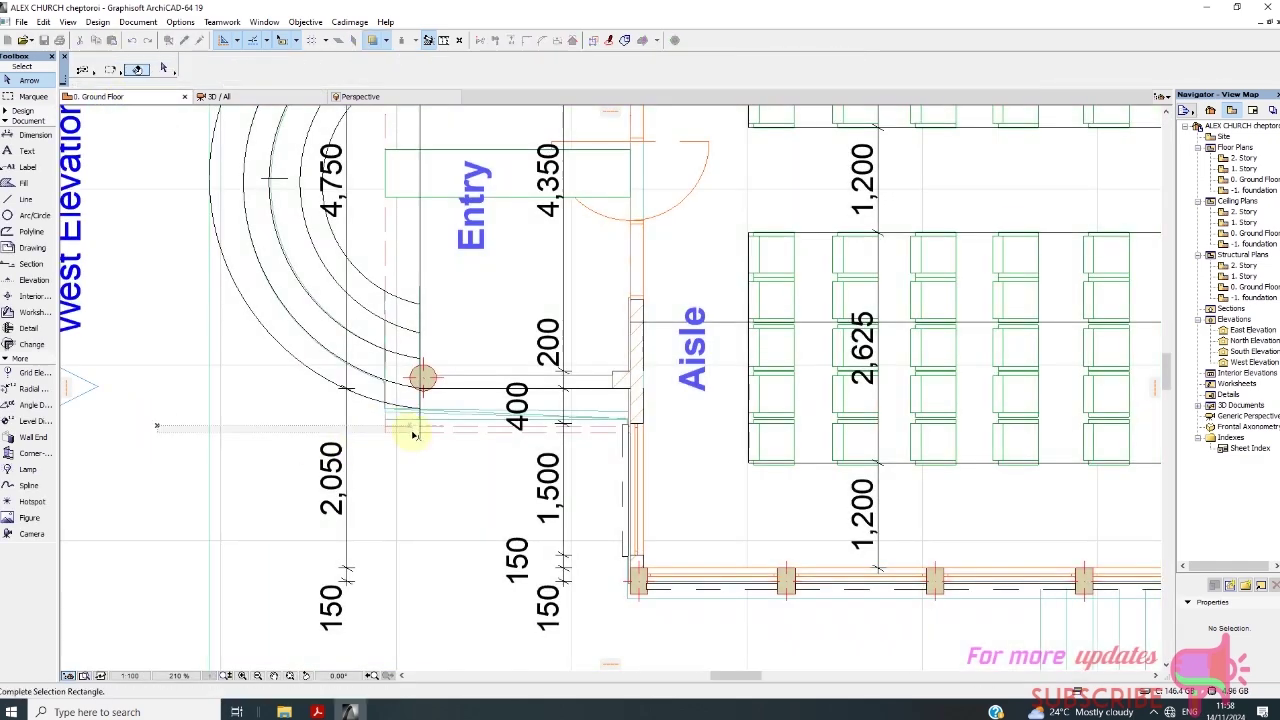
pyautogui.click(212, 458)
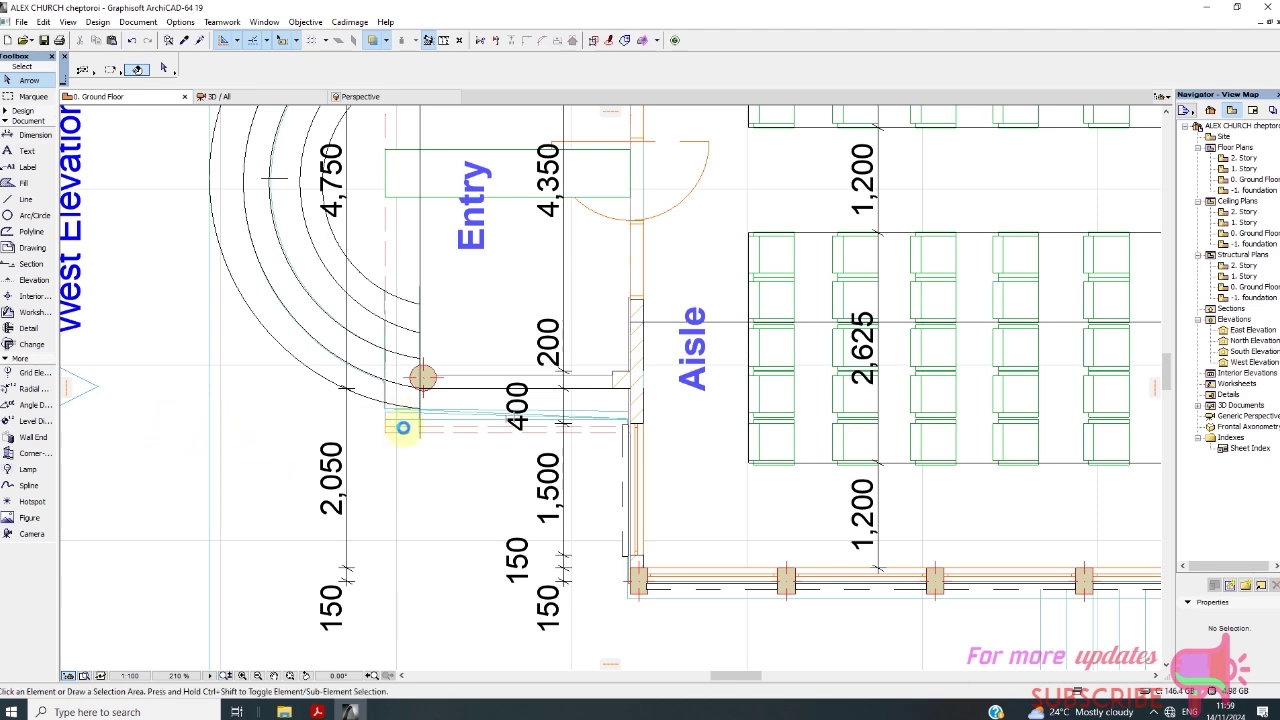
pyautogui.click(403, 428)
pyautogui.click(294, 429)
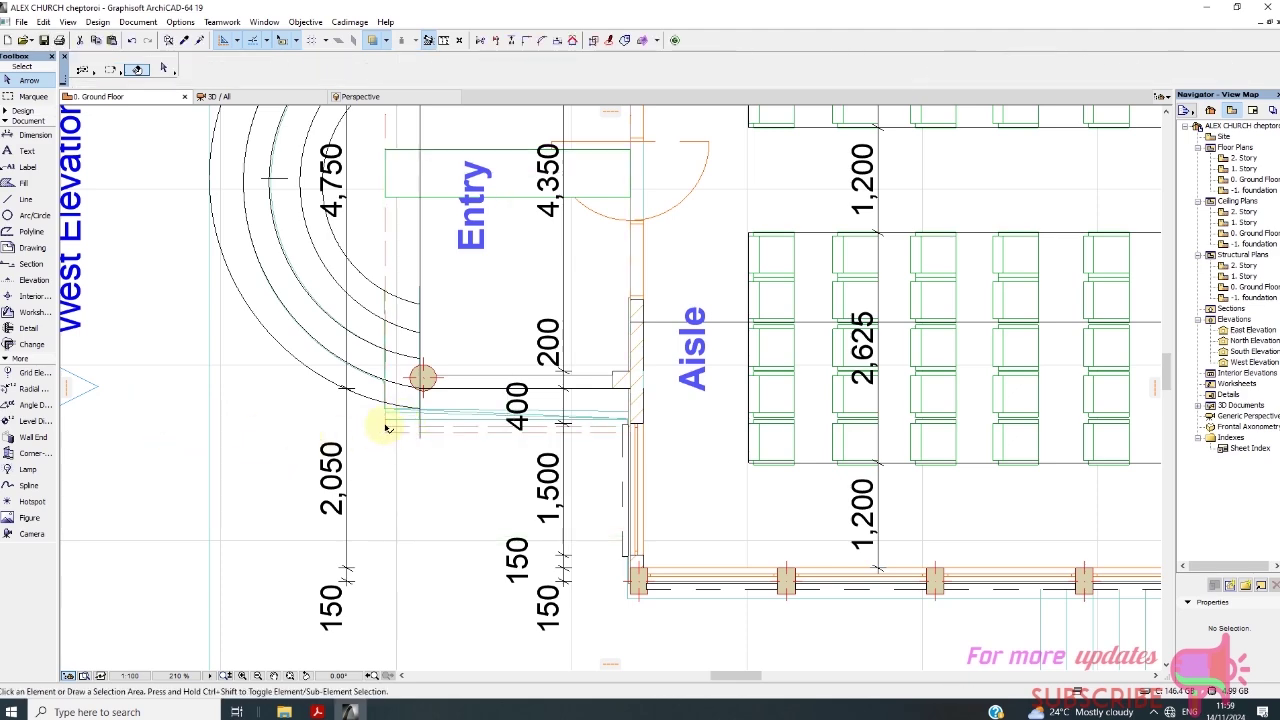
# Select the shell over the entry and compare its lower edge with the slab lines below the round column, then deselect
pyautogui.scroll(4, 385, 425)
pyautogui.click(433, 415)
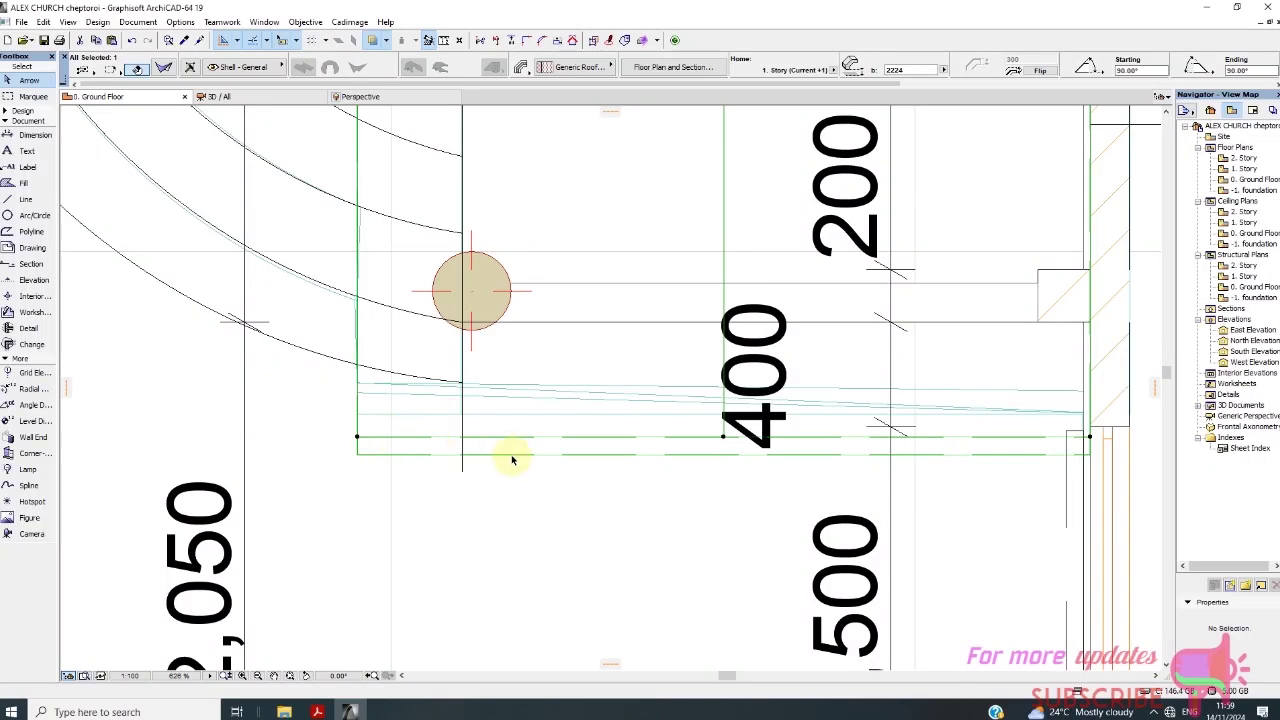
pyautogui.scroll(-2, 512, 460)
pyautogui.scroll(6, 444, 412)
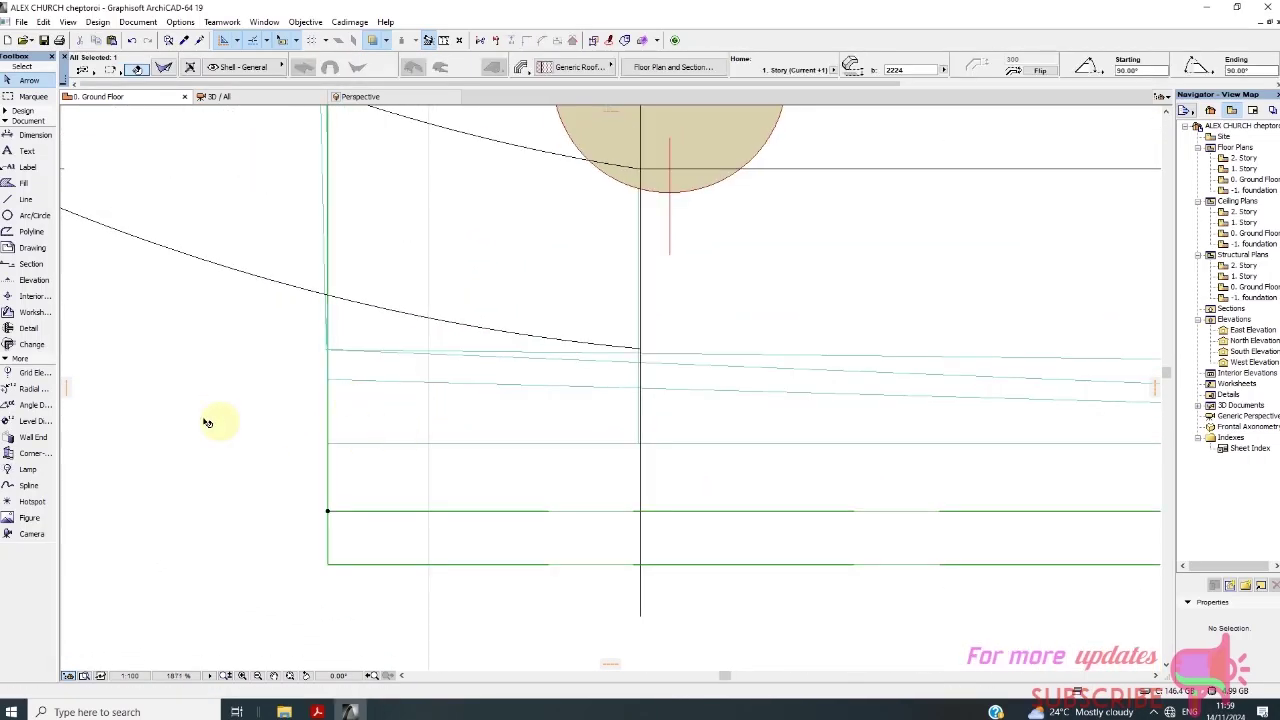
pyautogui.scroll(-8, 500, 430)
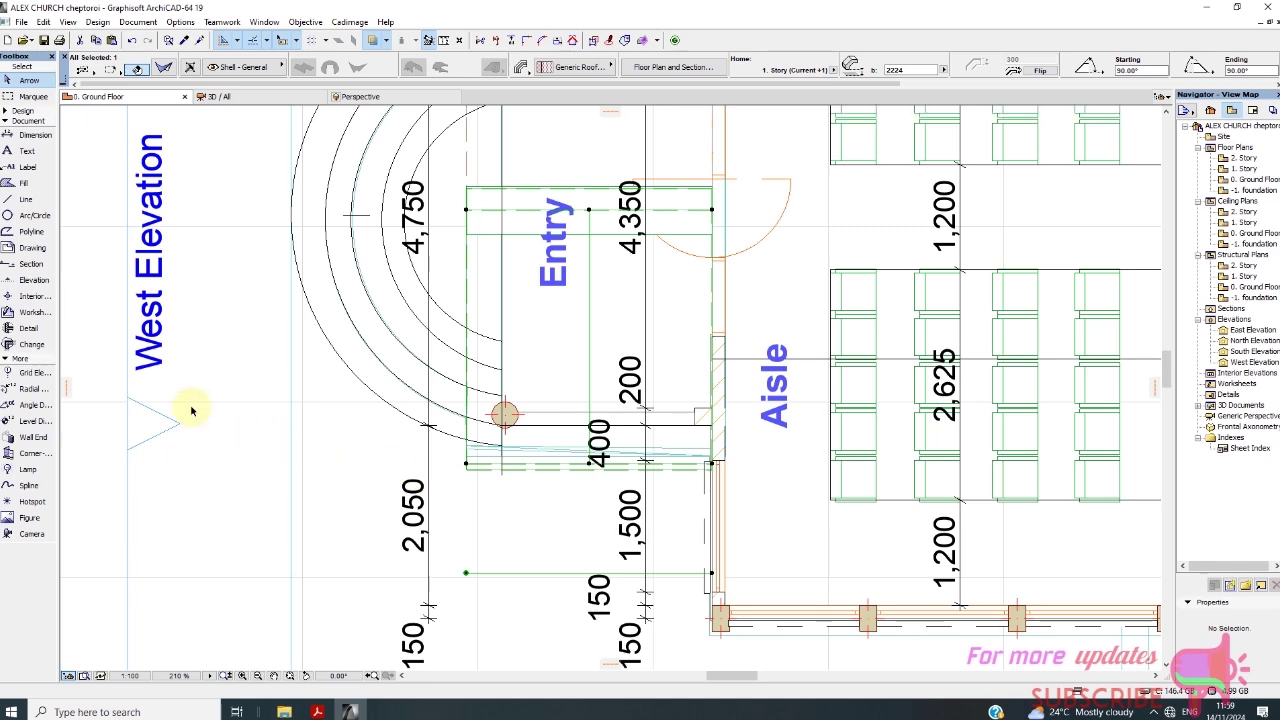
pyautogui.scroll(8, 505, 440)
pyautogui.click(461, 438)
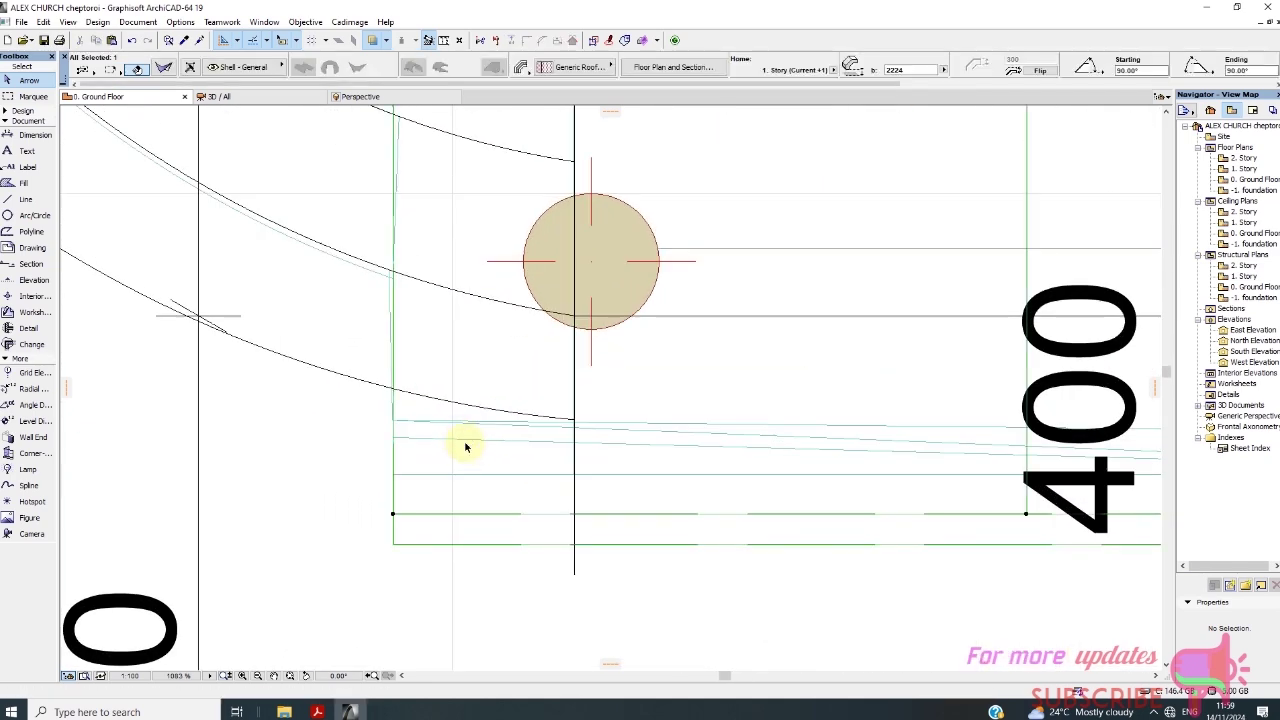
pyautogui.scroll(-8, 503, 490)
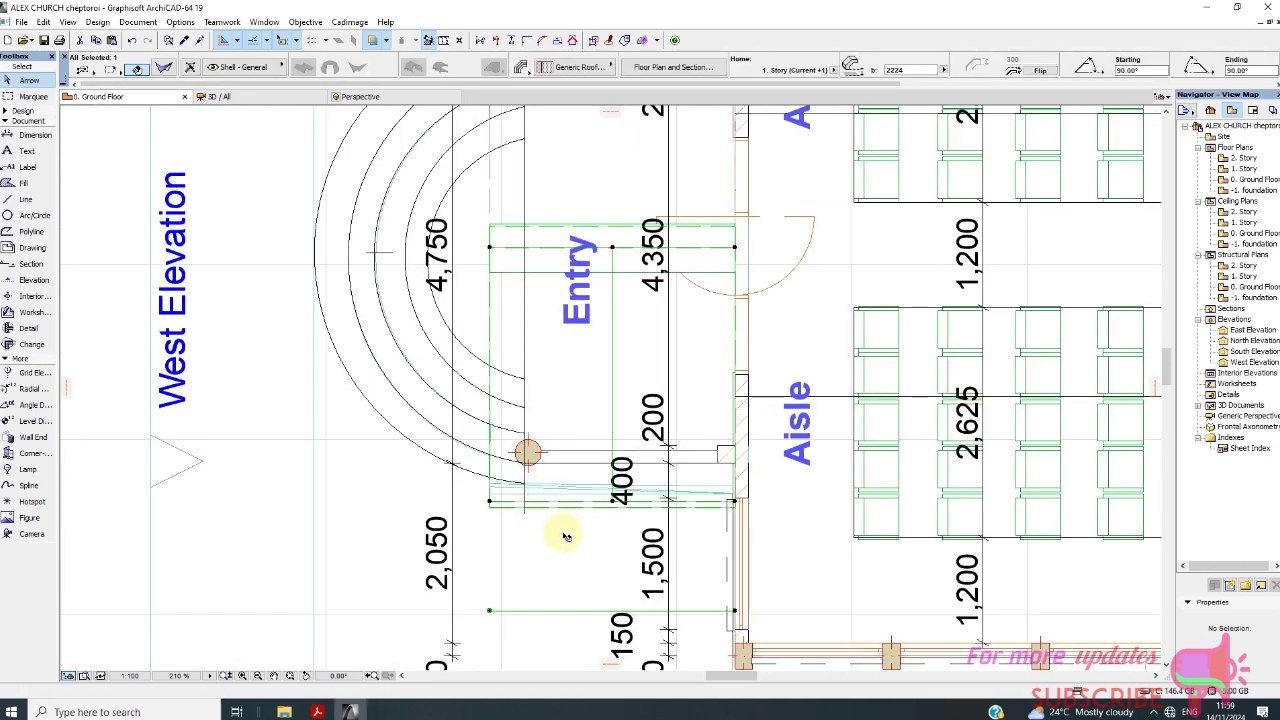
pyautogui.click(565, 537)
# Select the -850 and -550 slabs in turn and compare their corner nodes with the step arcs, then deselect
pyautogui.scroll(5, 505, 502)
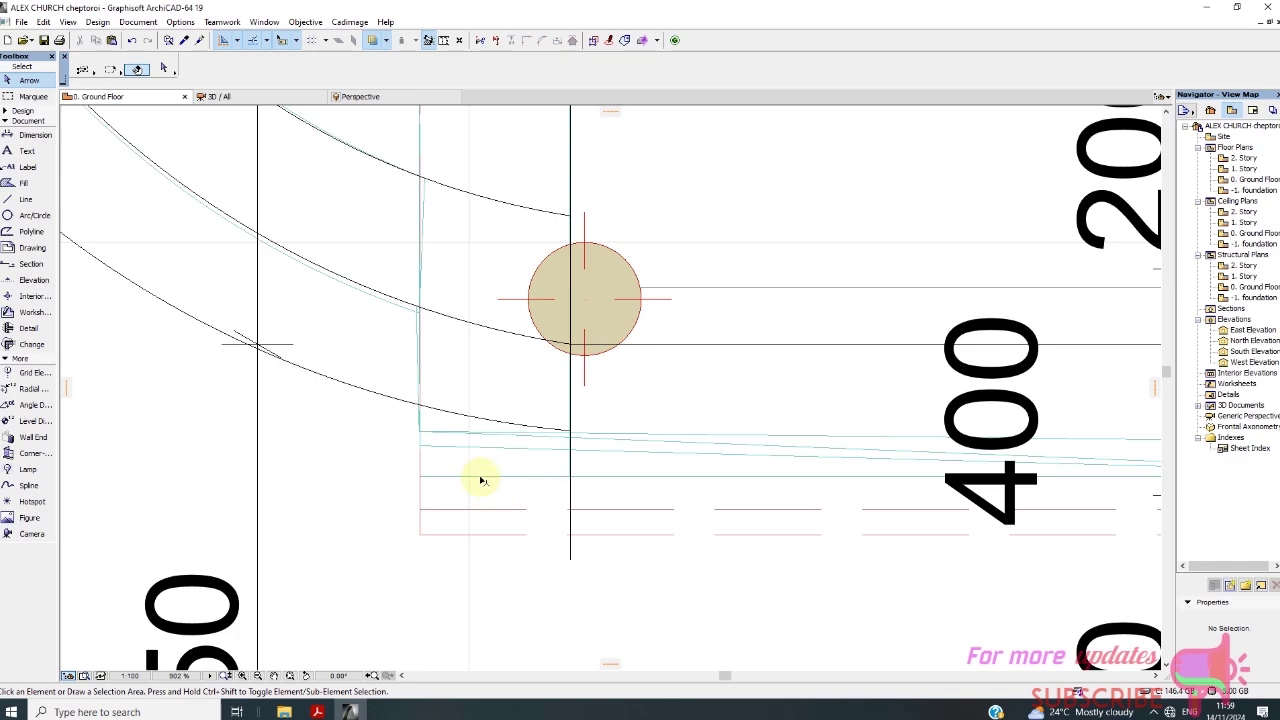
pyautogui.click(479, 480)
pyautogui.scroll(-5, 505, 510)
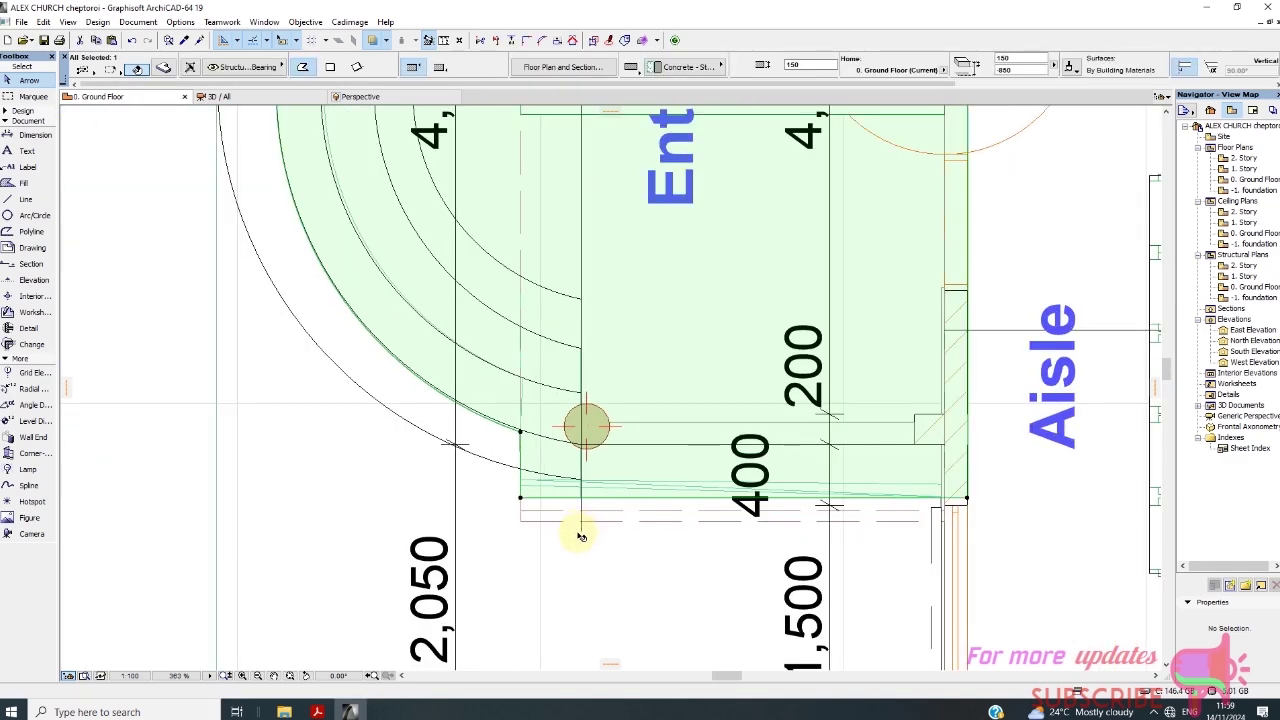
pyautogui.scroll(3, 562, 514)
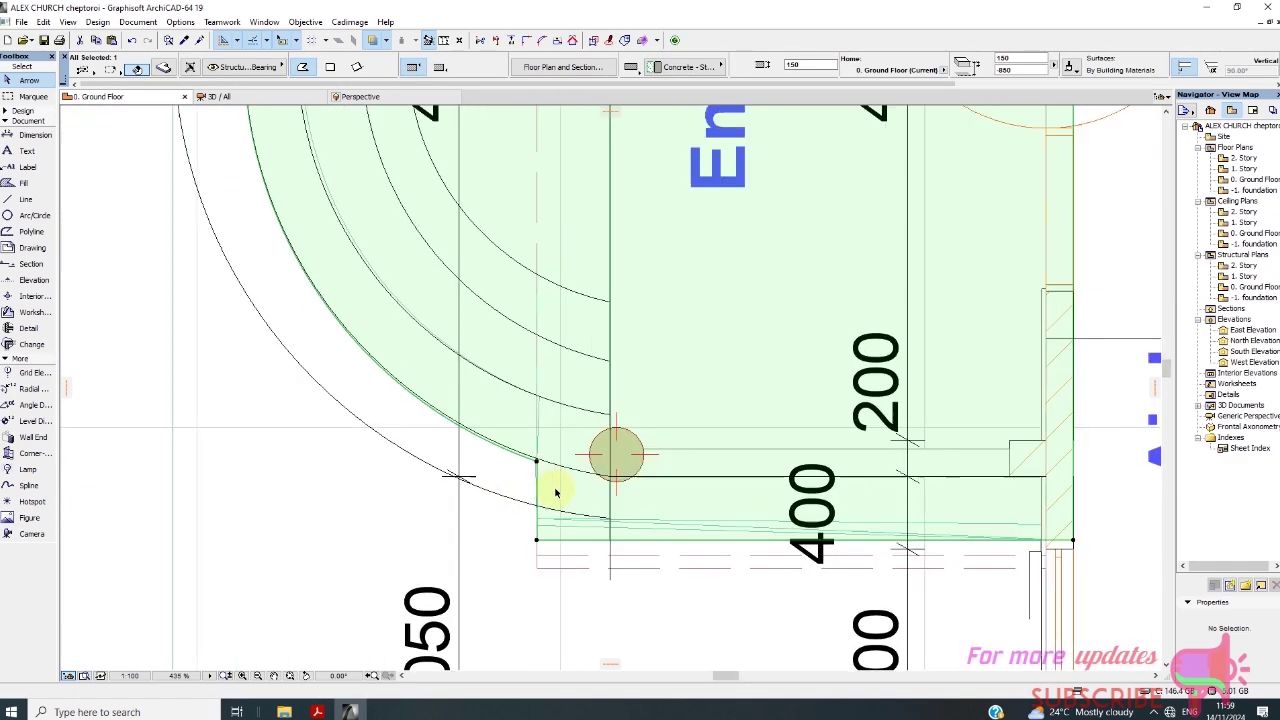
pyautogui.scroll(-3, 560, 518)
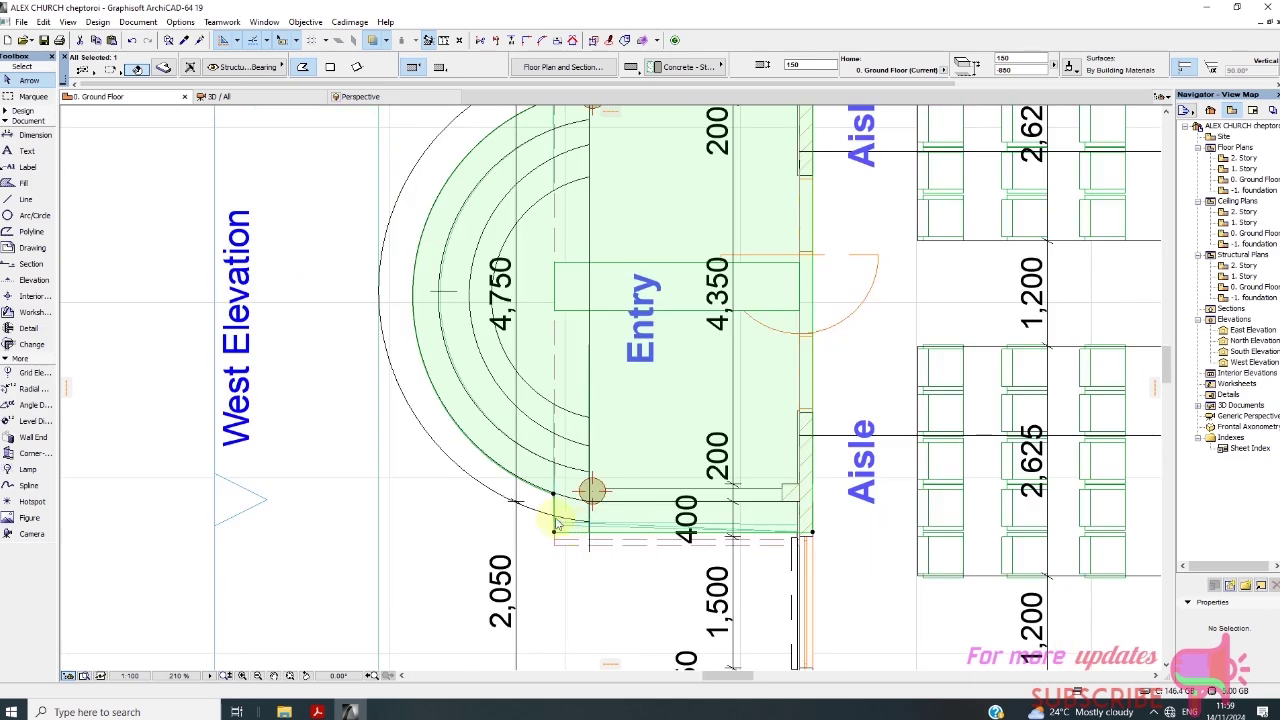
pyautogui.scroll(4, 561, 517)
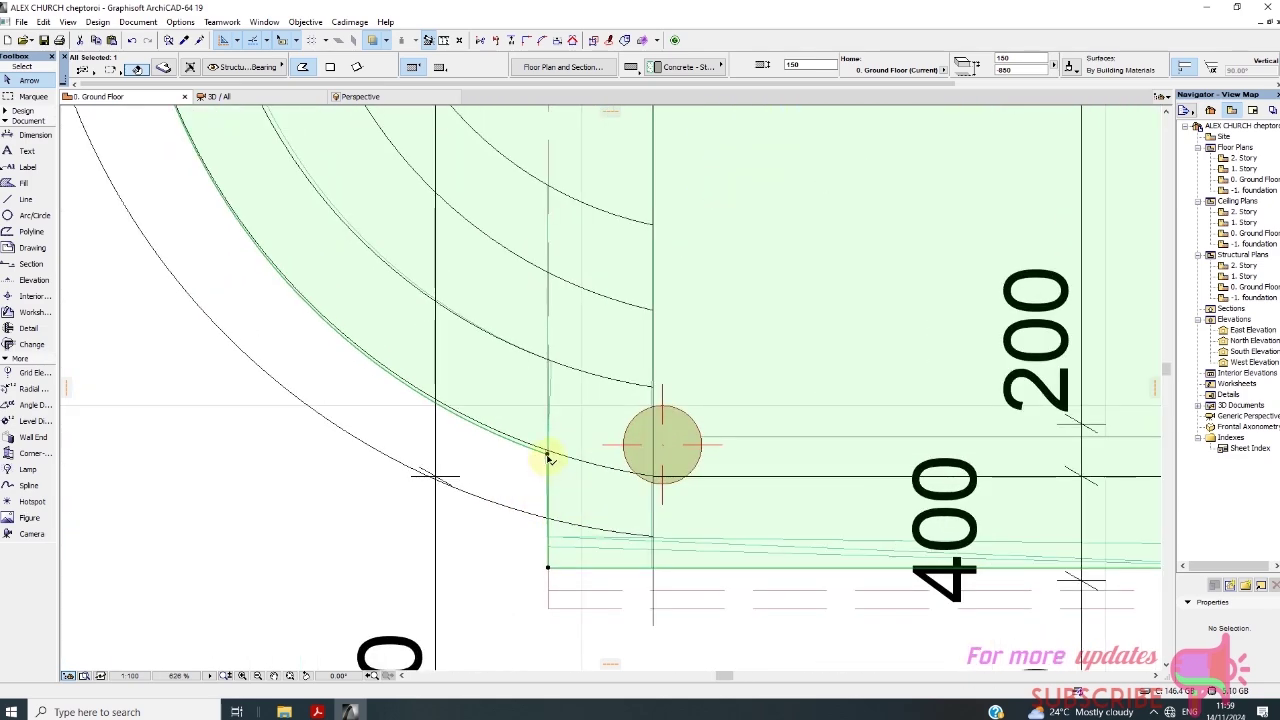
pyautogui.click(550, 521)
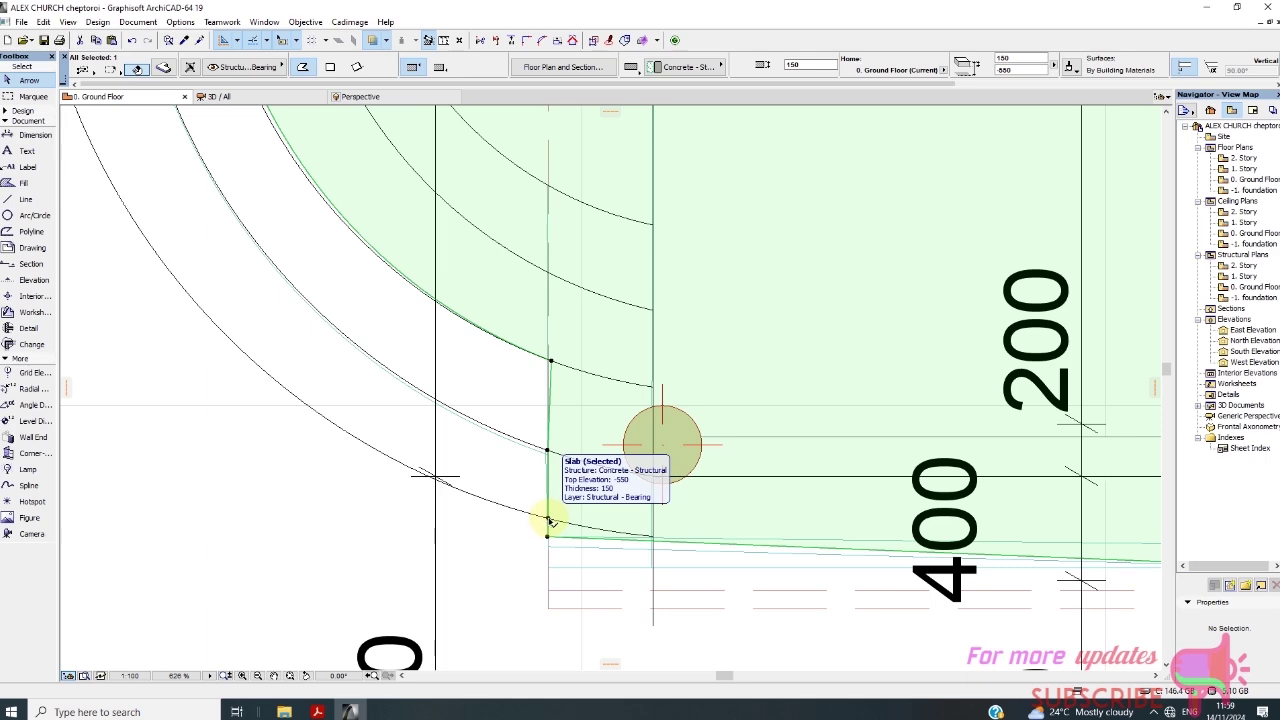
pyautogui.scroll(-2, 568, 535)
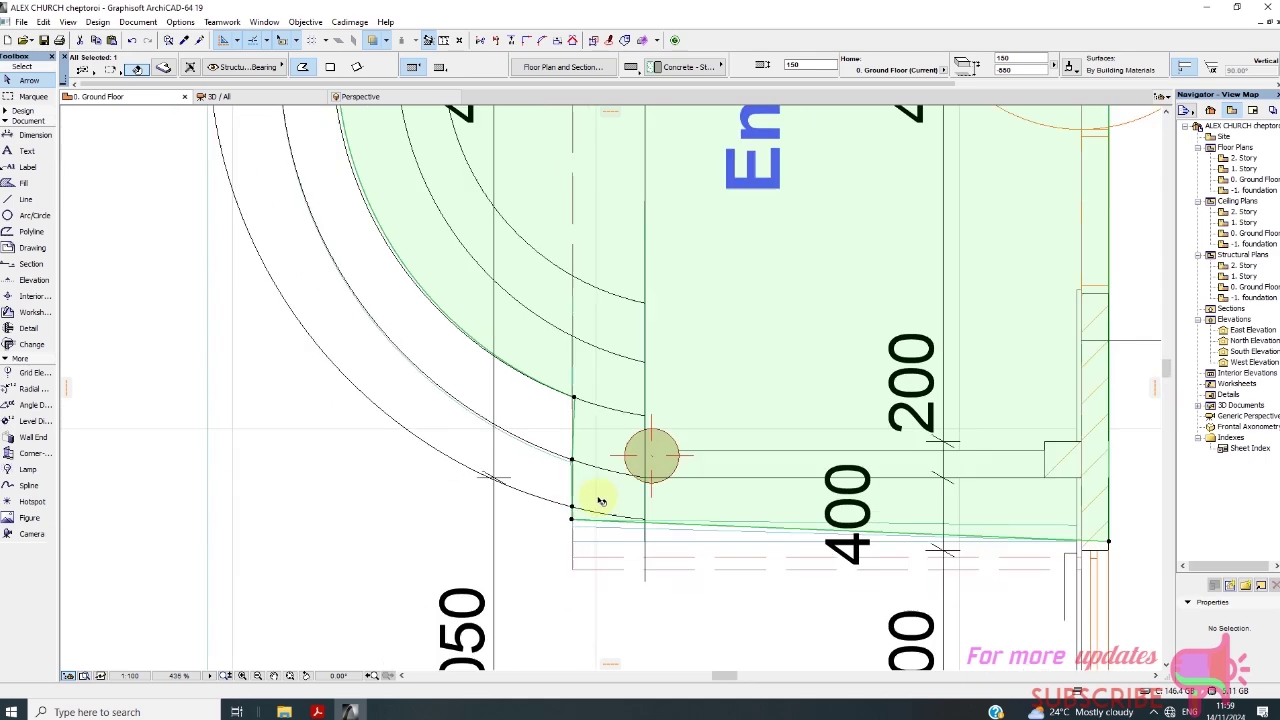
pyautogui.click(257, 457)
pyautogui.scroll(2, 571, 523)
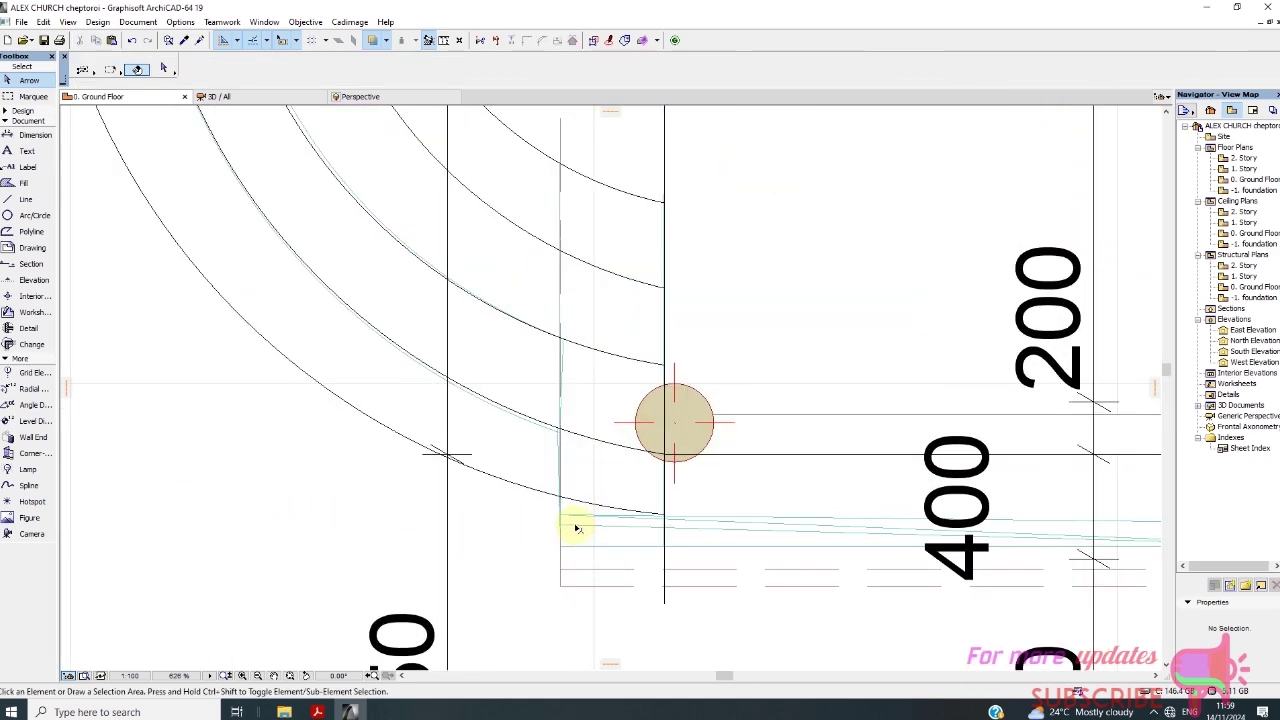
pyautogui.click(562, 539)
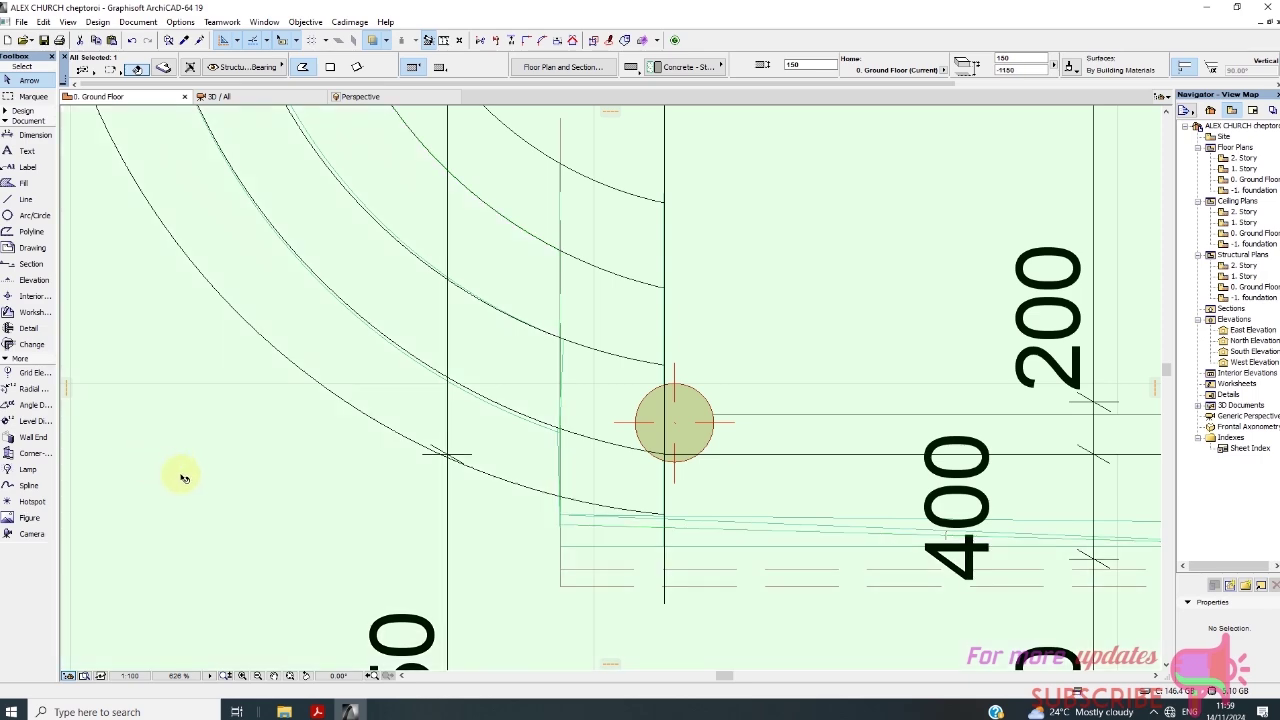
pyautogui.scroll(-3, 577, 517)
pyautogui.press('Escape')
pyautogui.scroll(4, 589, 526)
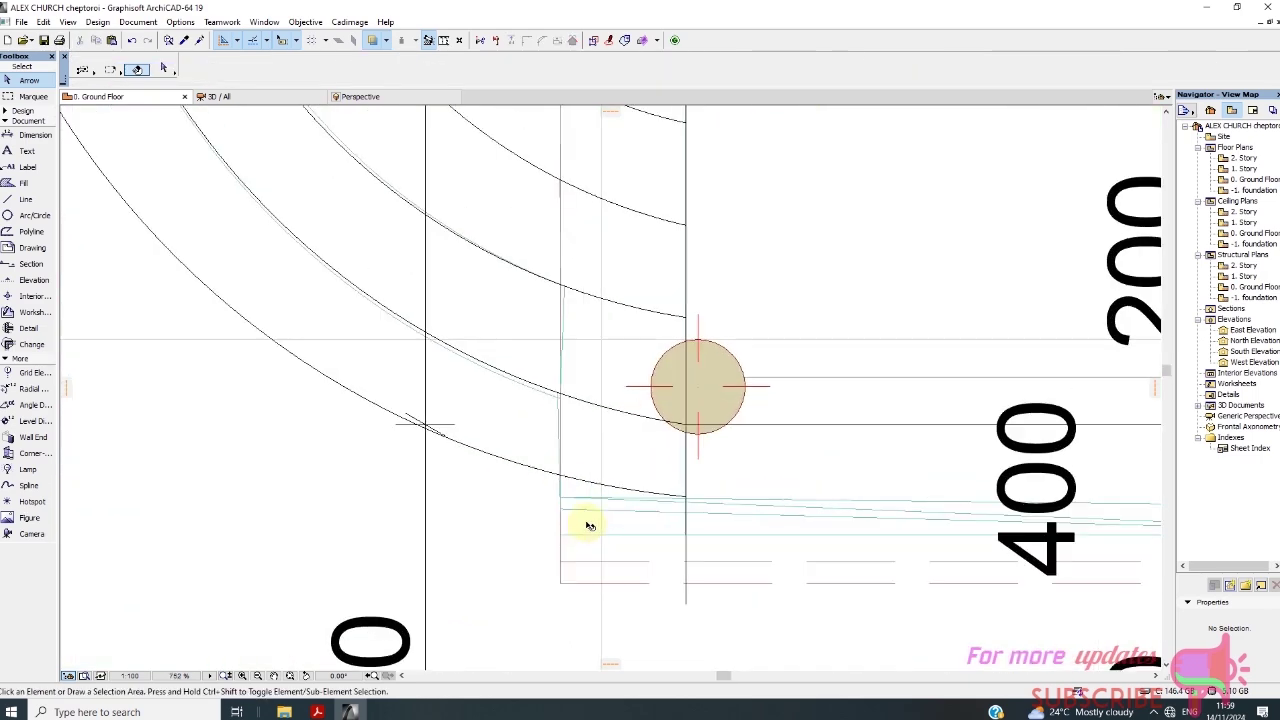
pyautogui.click(589, 530)
pyautogui.press('Escape')
# Select the -850 slab together with the outermost step arc and examine where the arc crosses the slab's side edge
pyautogui.click(592, 535)
pyautogui.scroll(3, 570, 499)
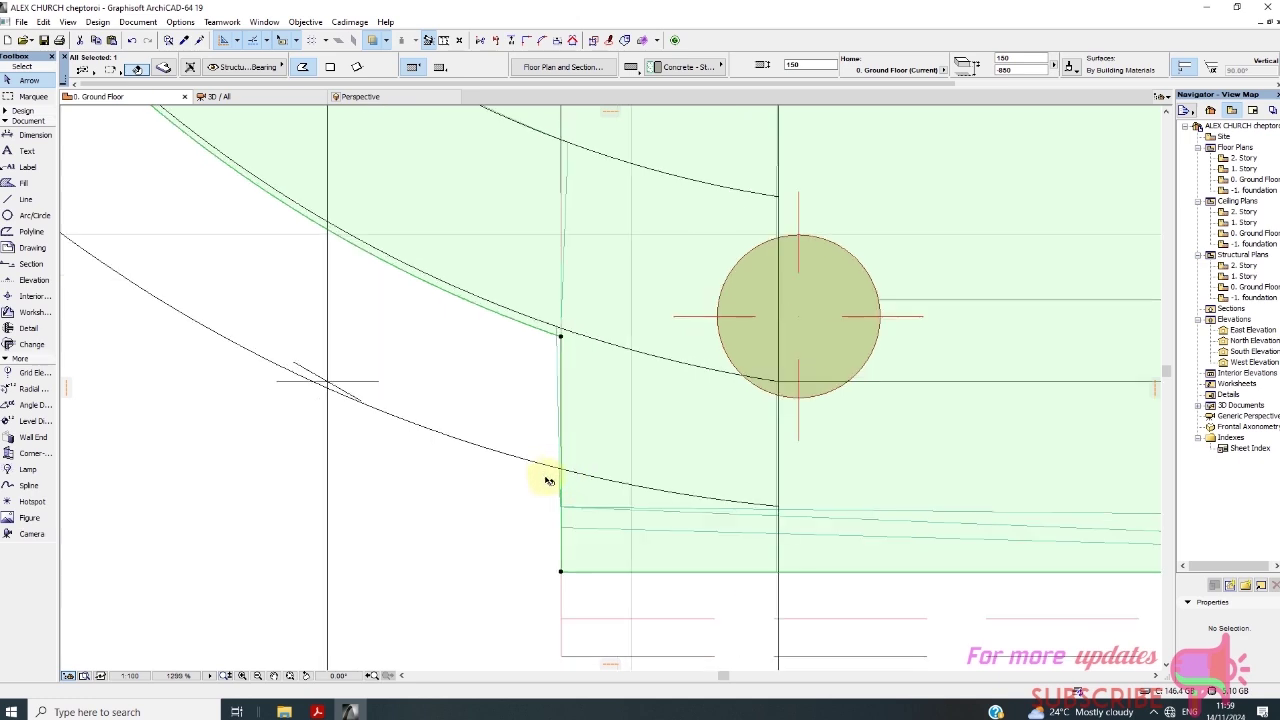
pyautogui.keyDown('shift'); pyautogui.click(533, 464); pyautogui.keyUp('shift')
pyautogui.scroll(10, 545, 465)
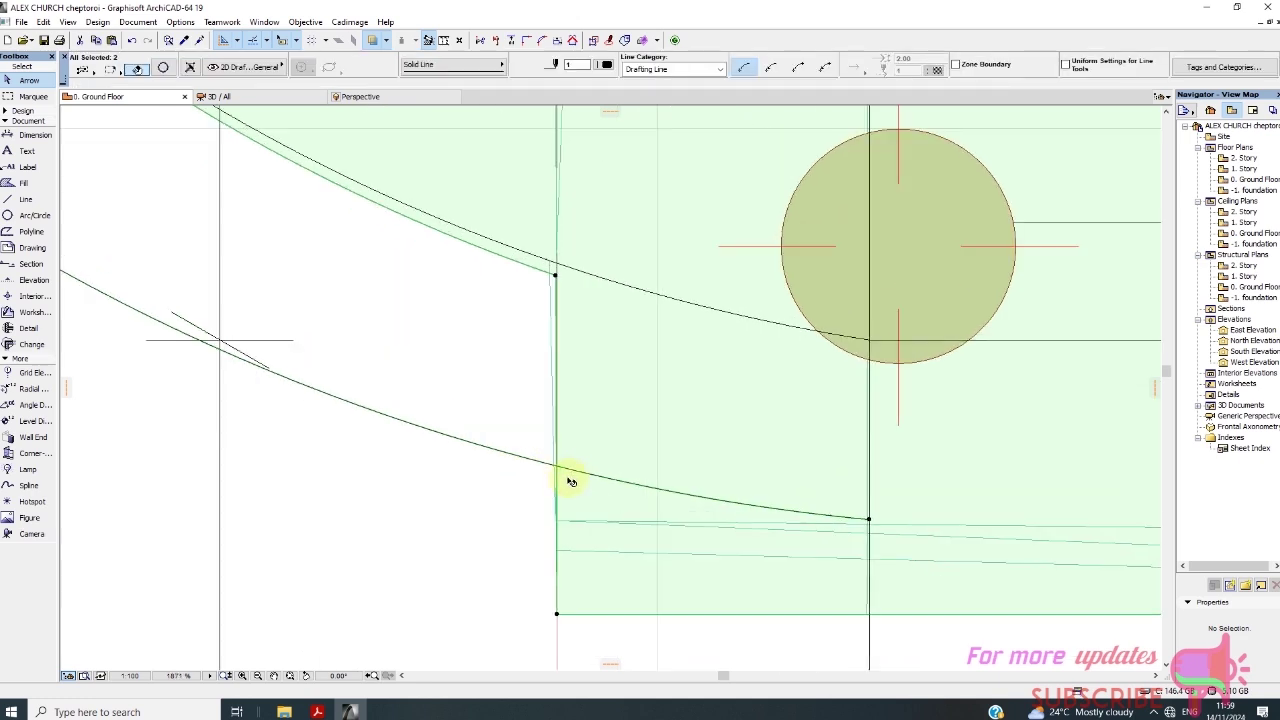
pyautogui.scroll(2, 546, 460)
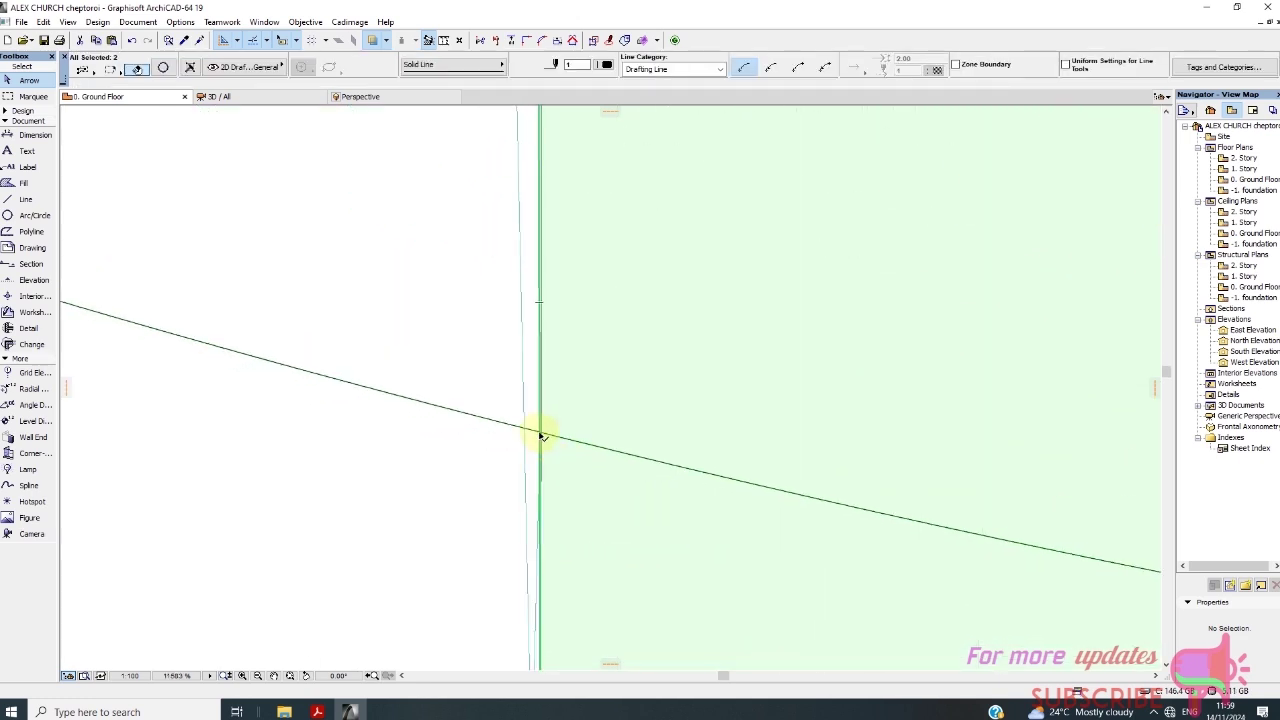
# Select the -550 slab, shift its lower outer corner node slightly inward, and move its node on the outermost arc in line with it
pyautogui.click(540, 436)
pyautogui.scroll(-3, 545, 440)
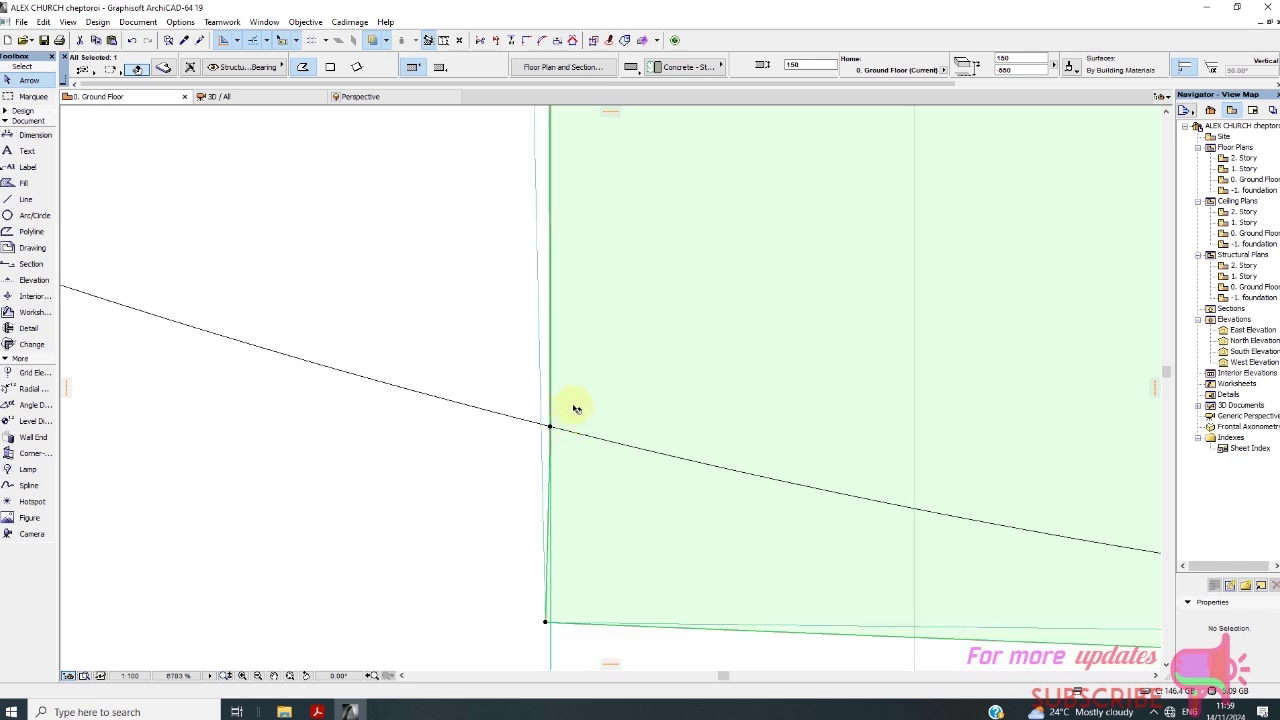
pyautogui.scroll(6, 557, 429)
pyautogui.scroll(-8, 540, 412)
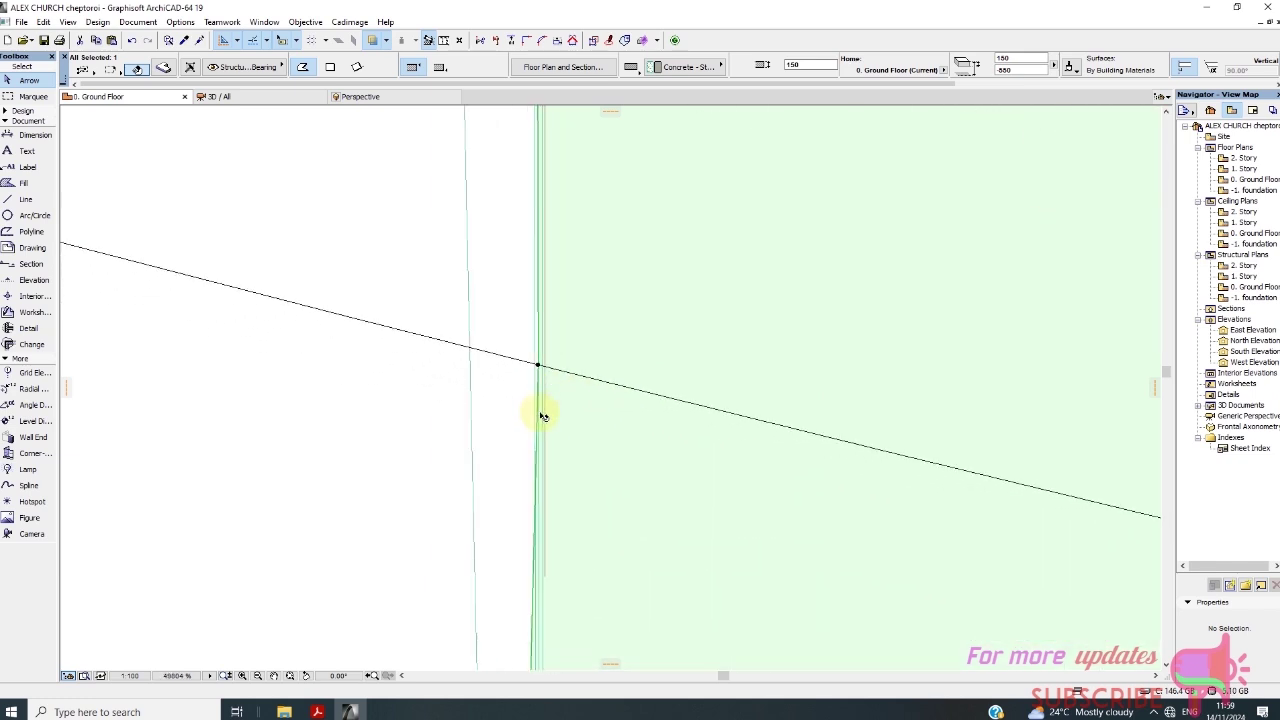
pyautogui.scroll(-8, 567, 366)
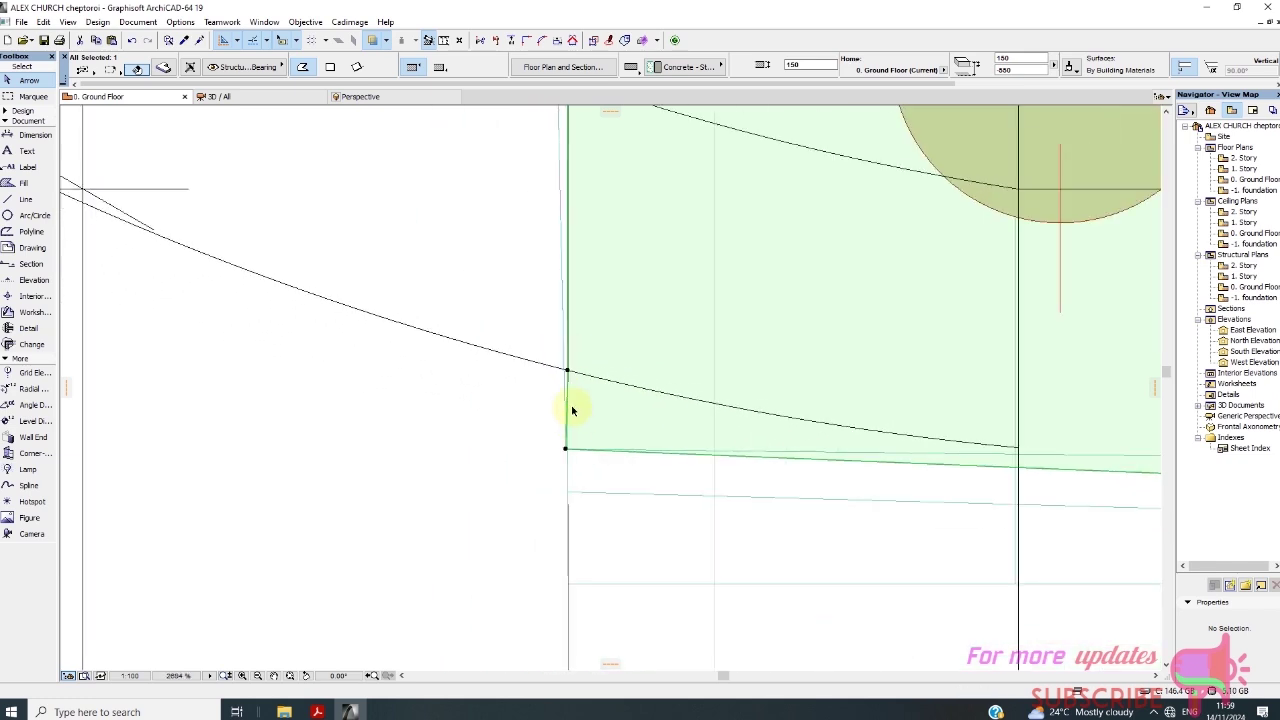
pyautogui.click(561, 453)
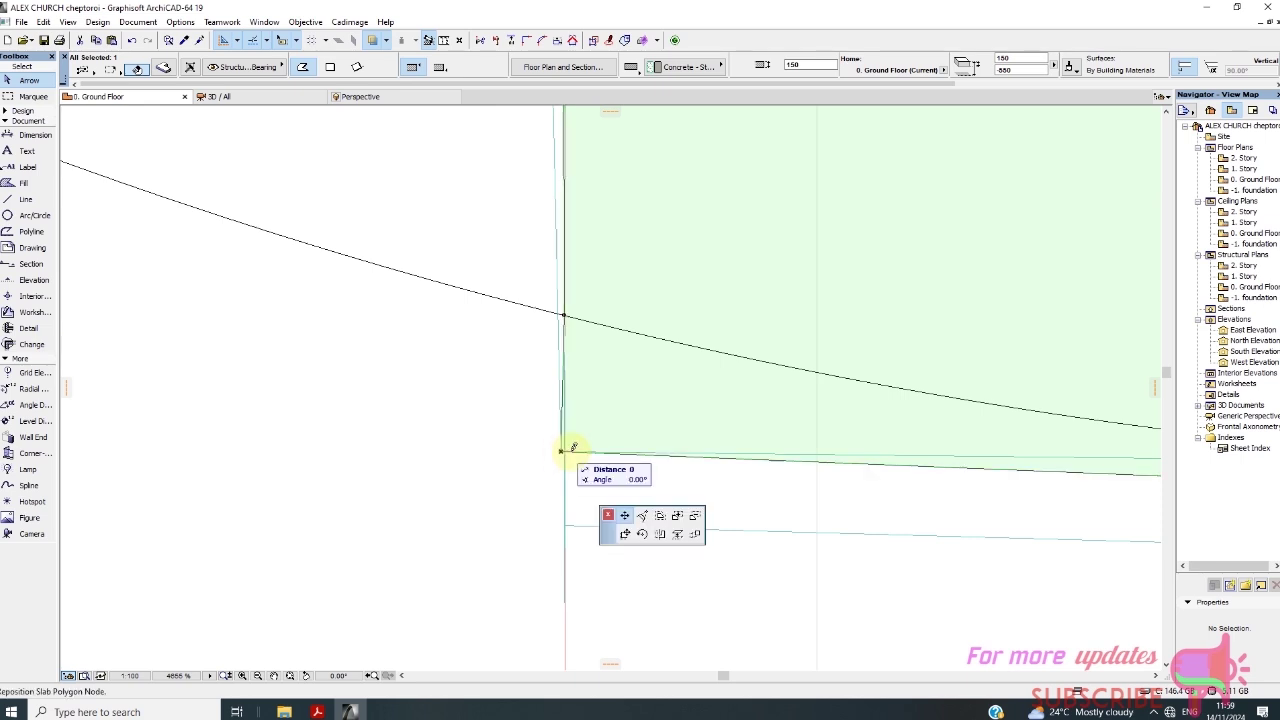
pyautogui.click(594, 453)
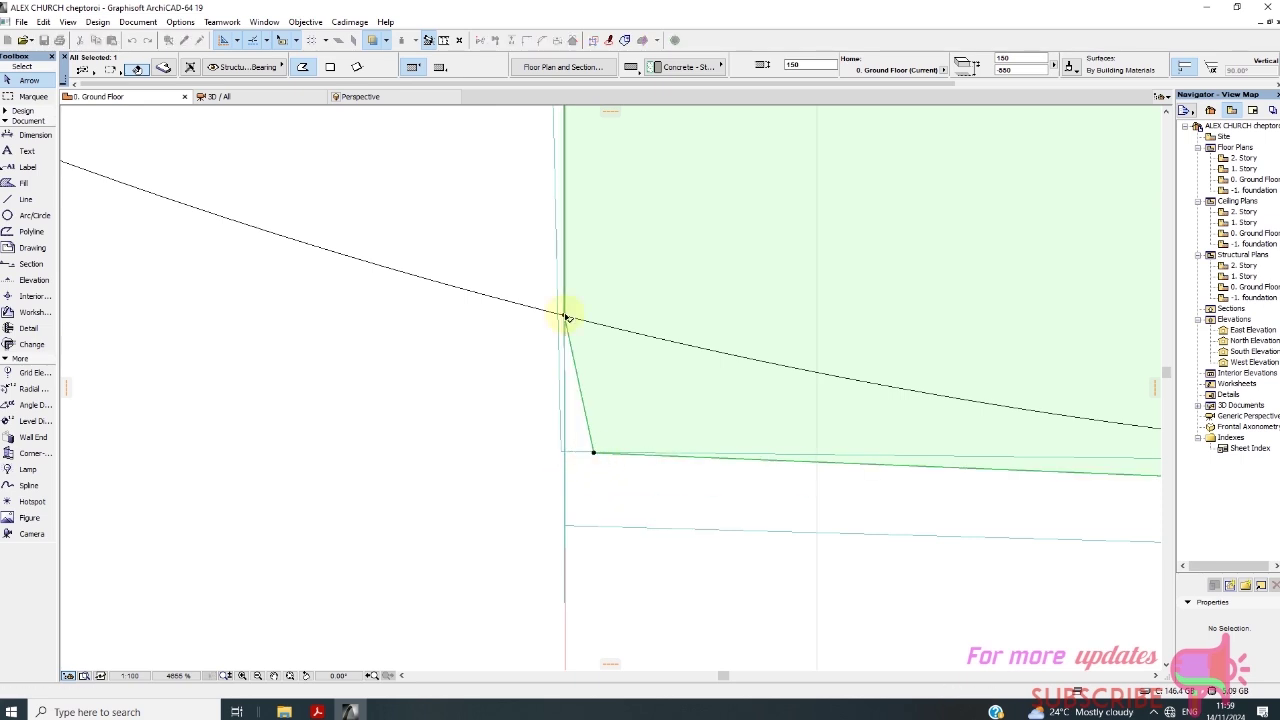
pyautogui.click(566, 318)
pyautogui.click(591, 320)
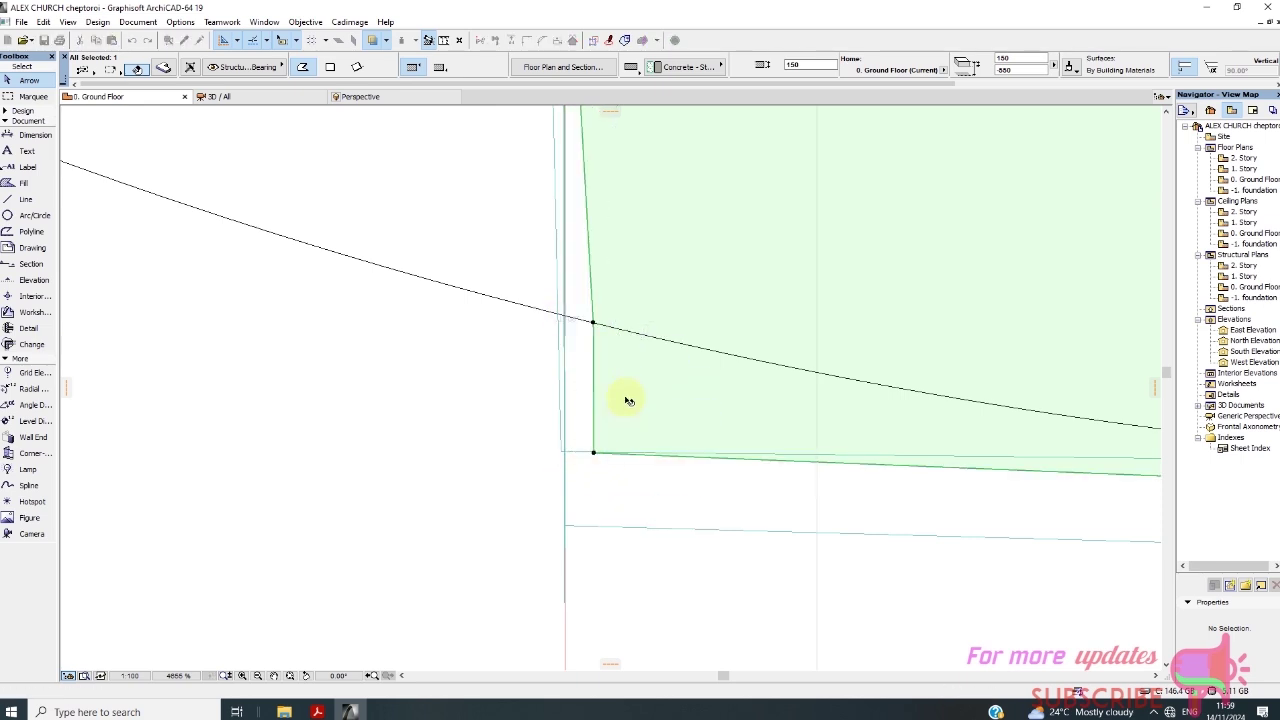
# Select the -400 slab and insert a node where the outermost step arc crosses its side edge near the lower round column
pyautogui.scroll(-3, 630, 352)
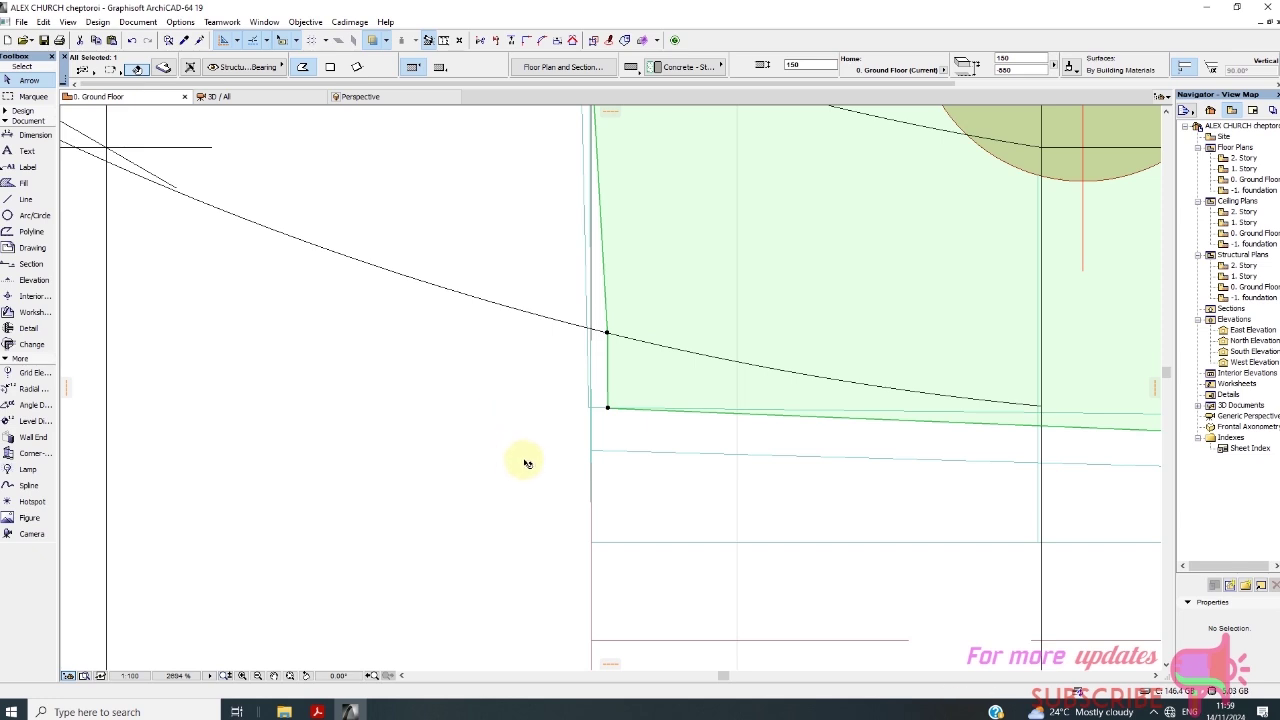
pyautogui.click(579, 466)
pyautogui.click(604, 452)
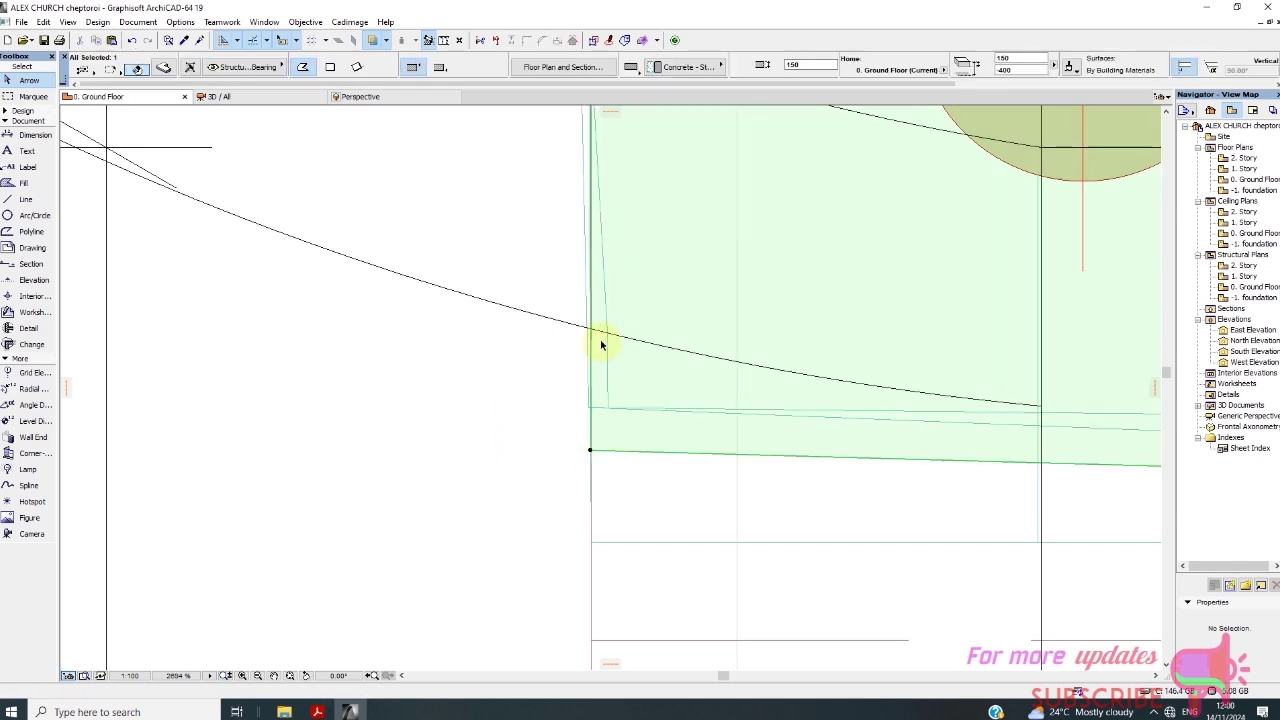
pyautogui.scroll(5, 588, 327)
pyautogui.scroll(5, 581, 327)
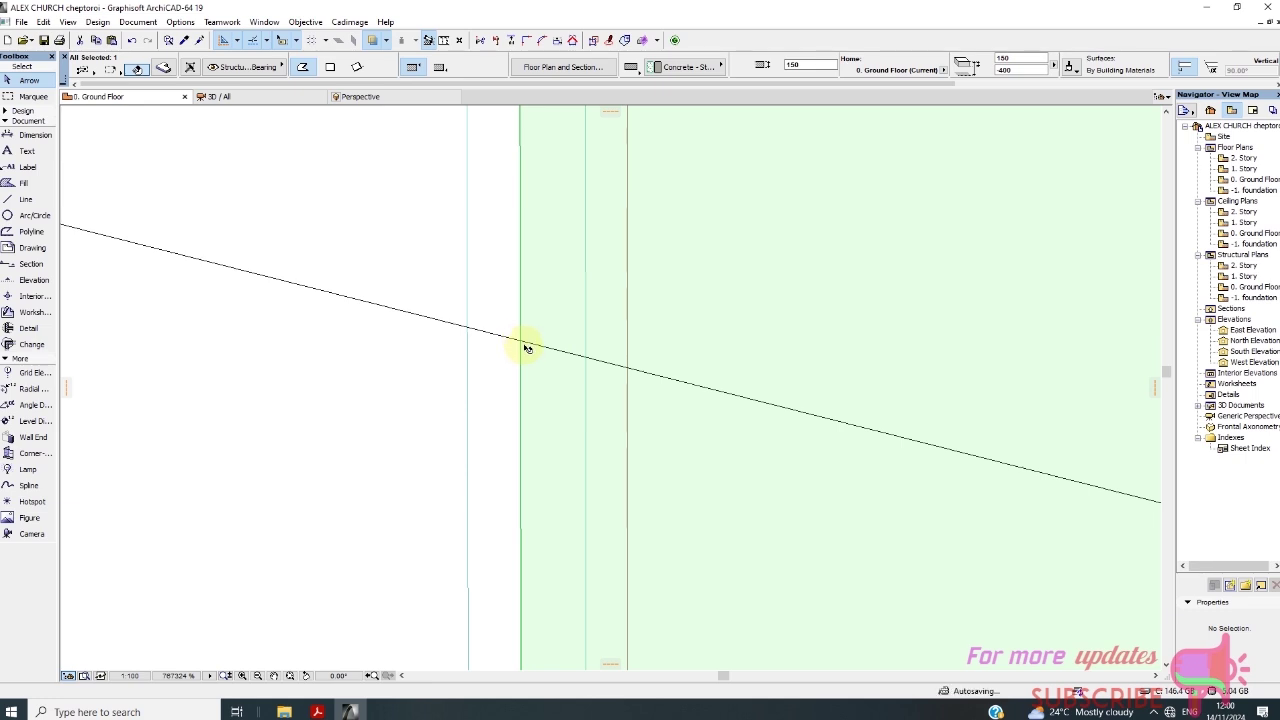
pyautogui.click(522, 344)
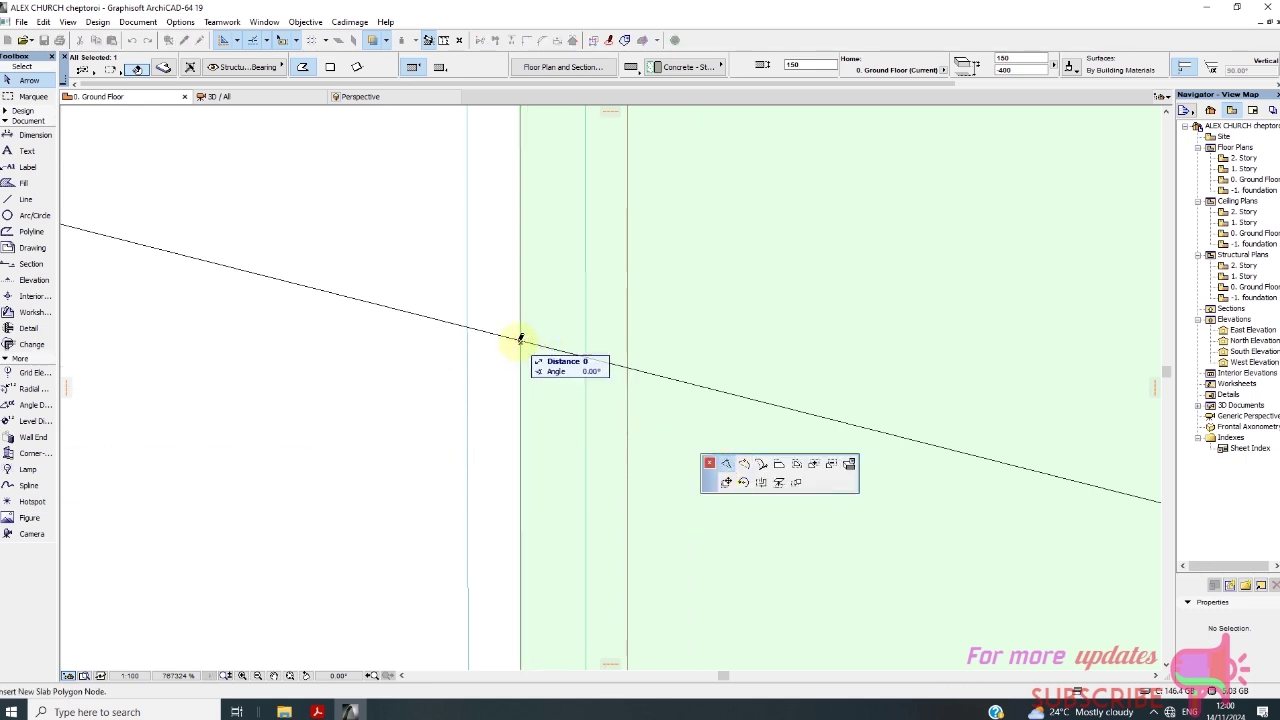
pyautogui.scroll(5, 566, 414)
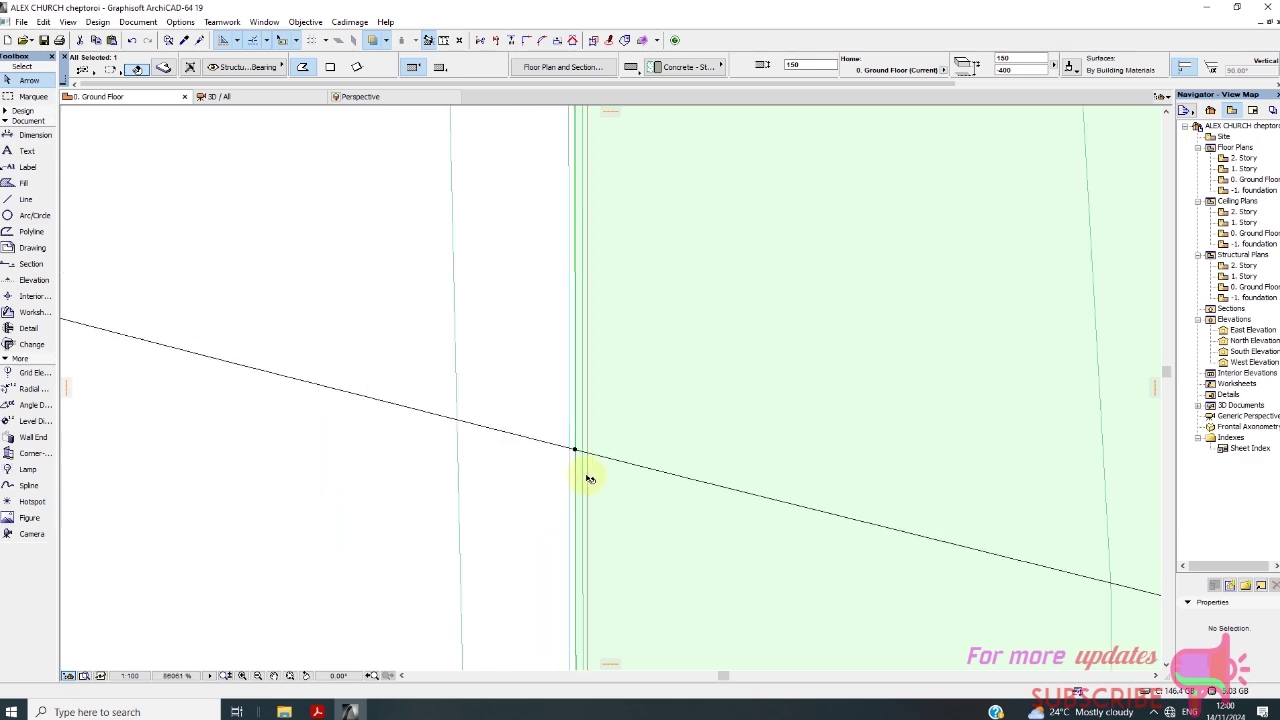
pyautogui.scroll(-10, 582, 532)
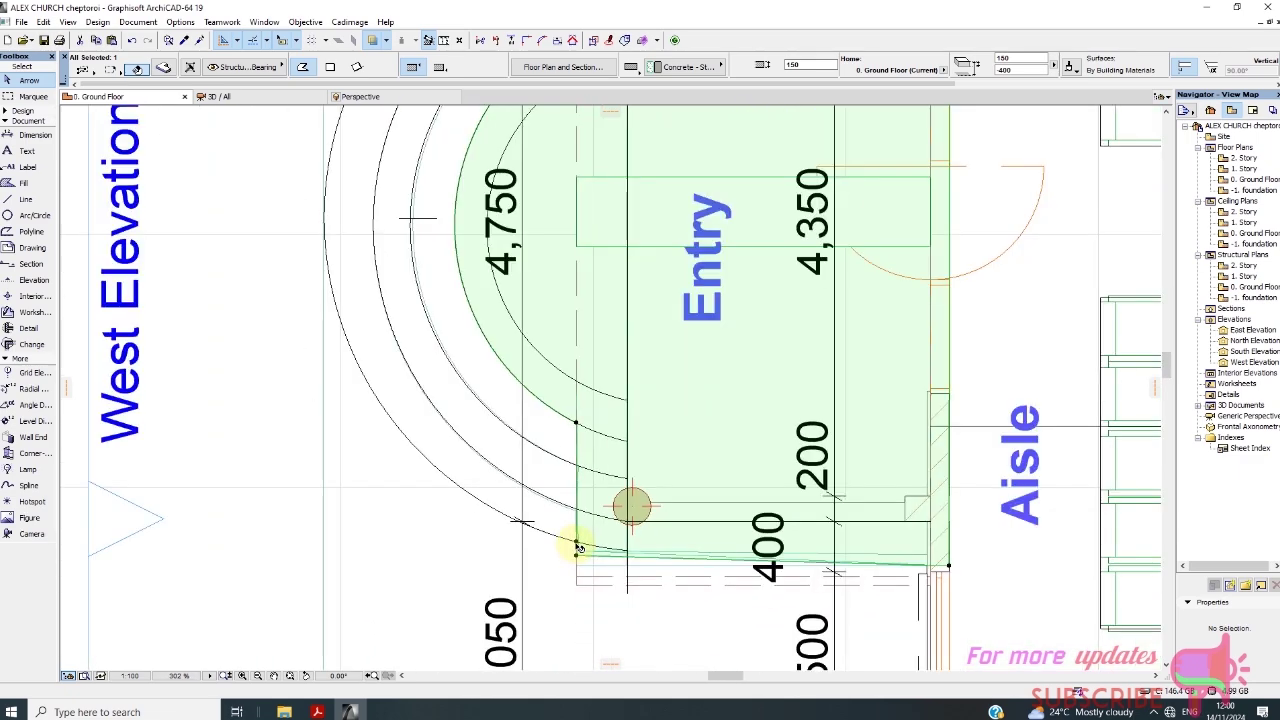
# Insert a matching node on the -400 slab where the outermost arc crosses its side edge near the upper round column
pyautogui.scroll(-2, 636, 187)
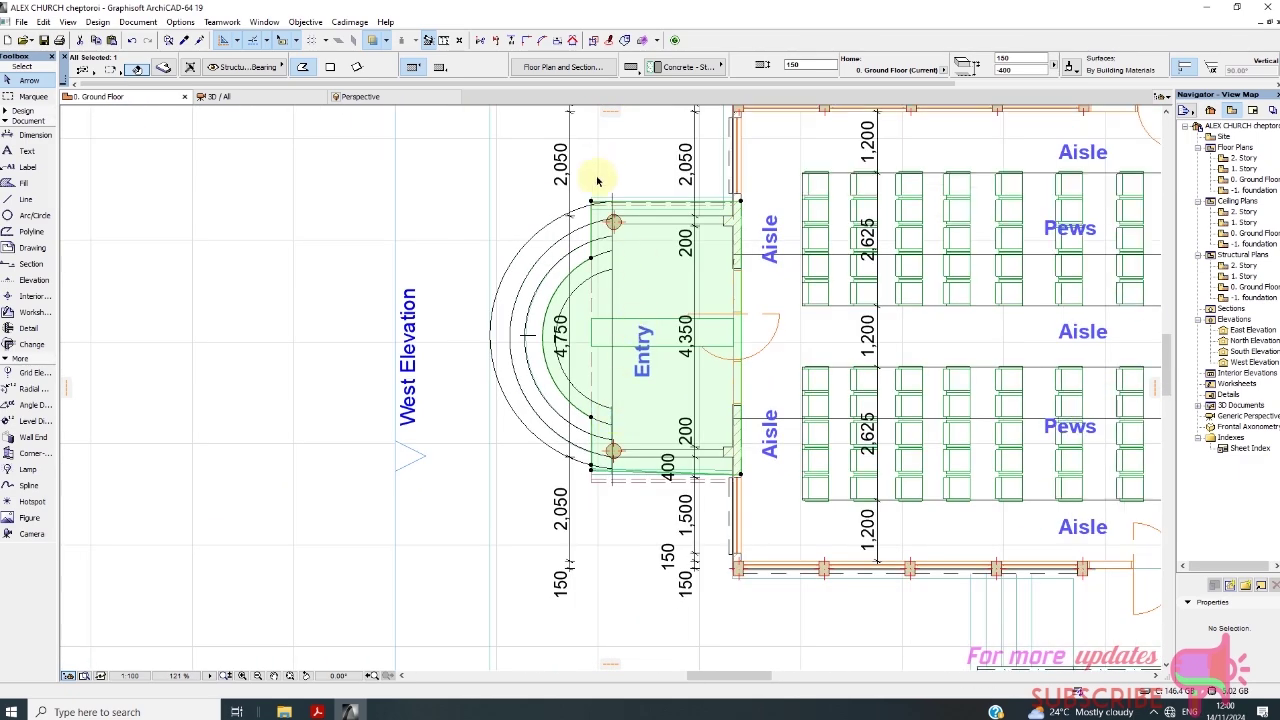
pyautogui.scroll(9, 603, 177)
pyautogui.scroll(20, 584, 220)
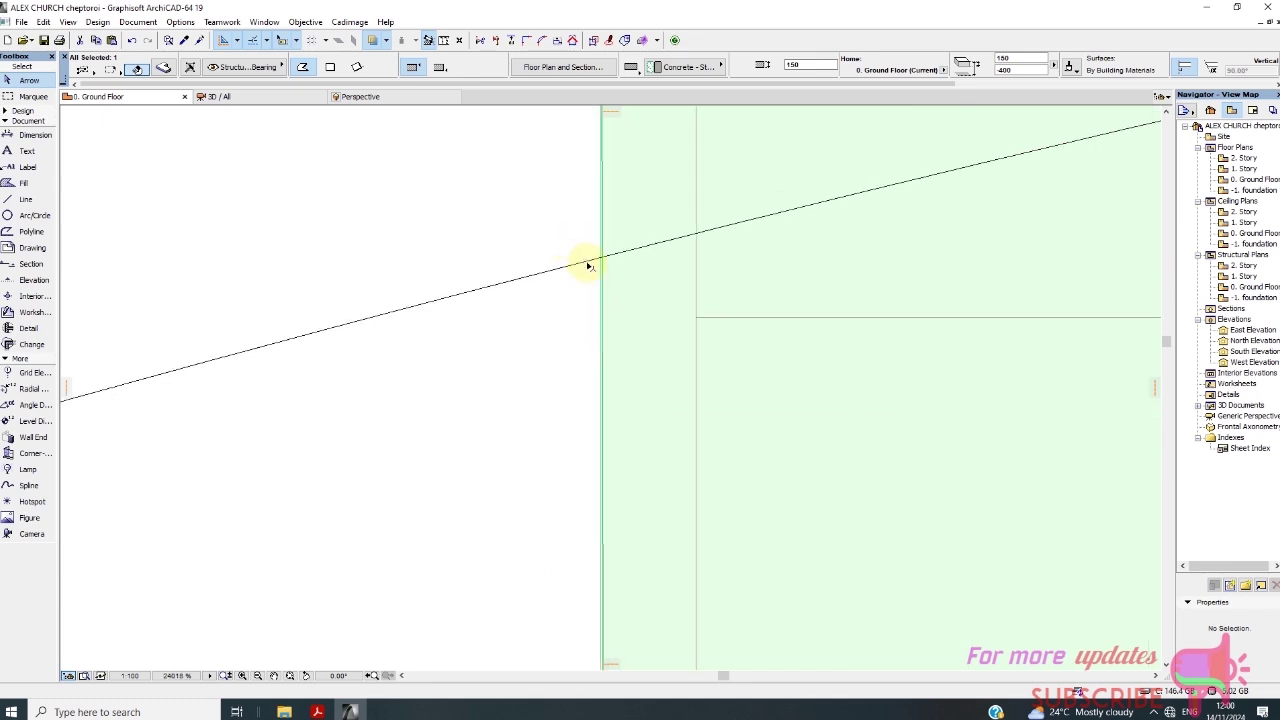
pyautogui.scroll(3, 644, 241)
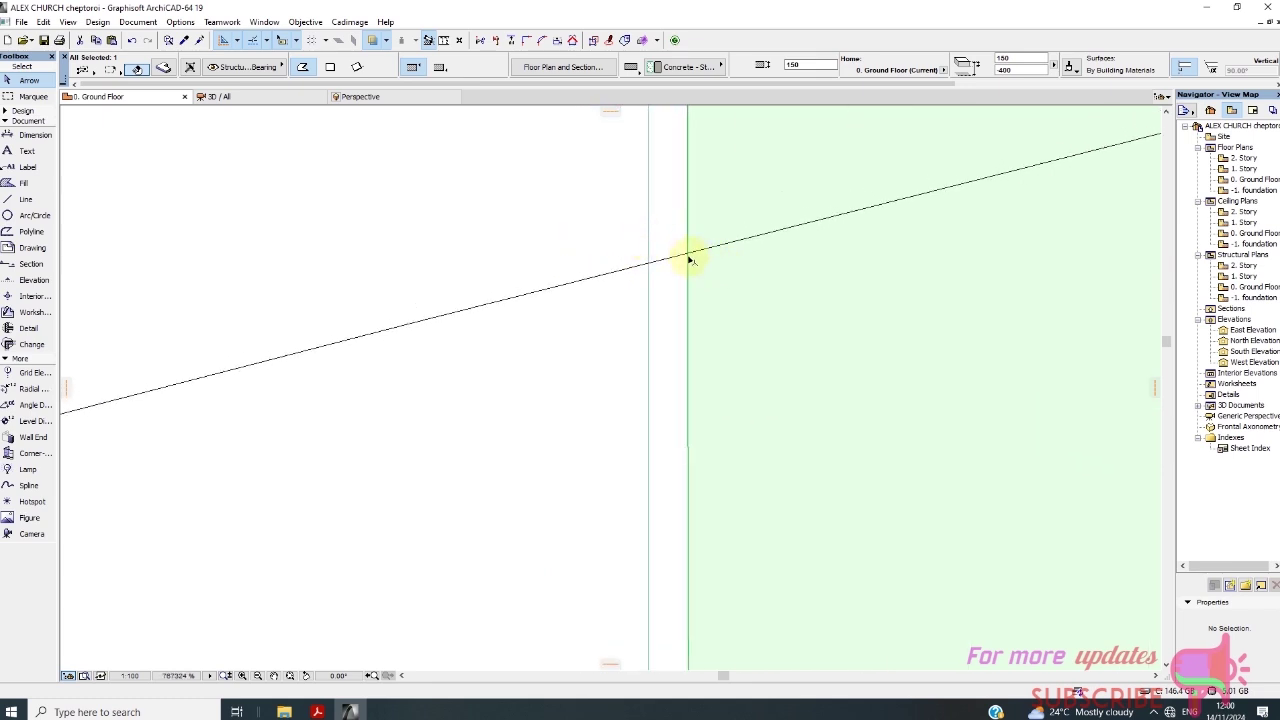
pyautogui.scroll(-5, 655, 291)
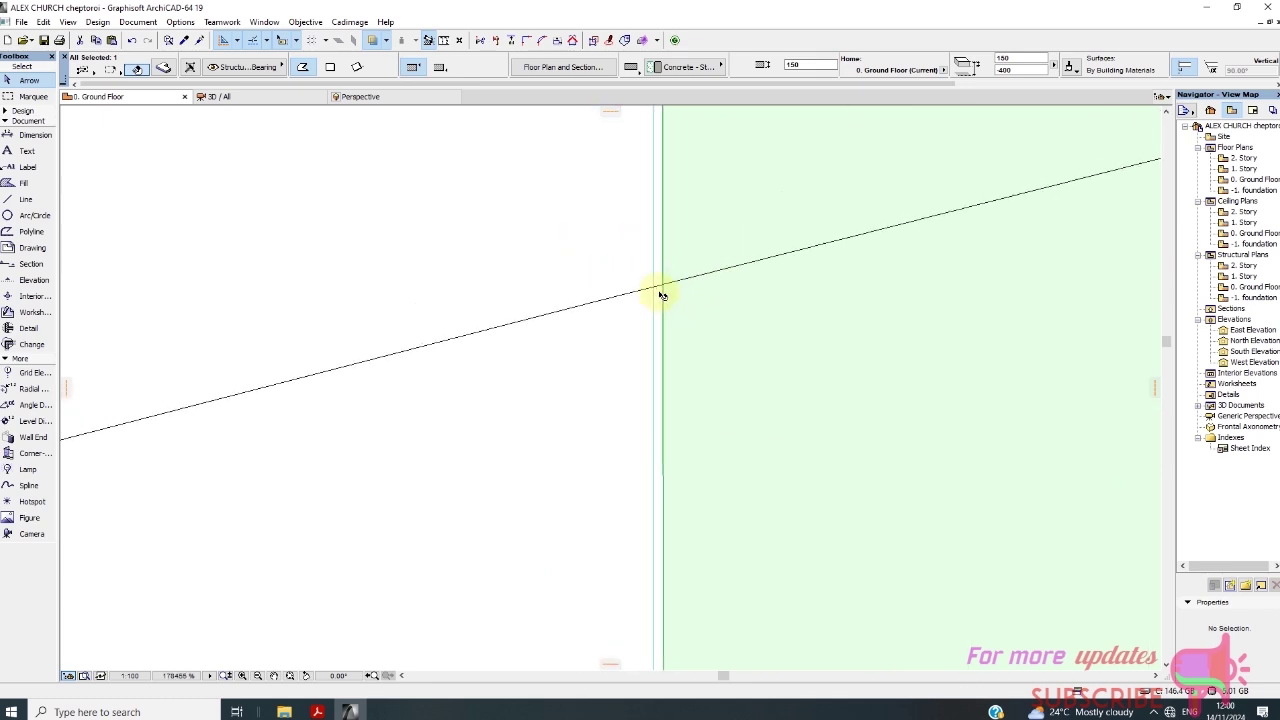
pyautogui.click(588, 304)
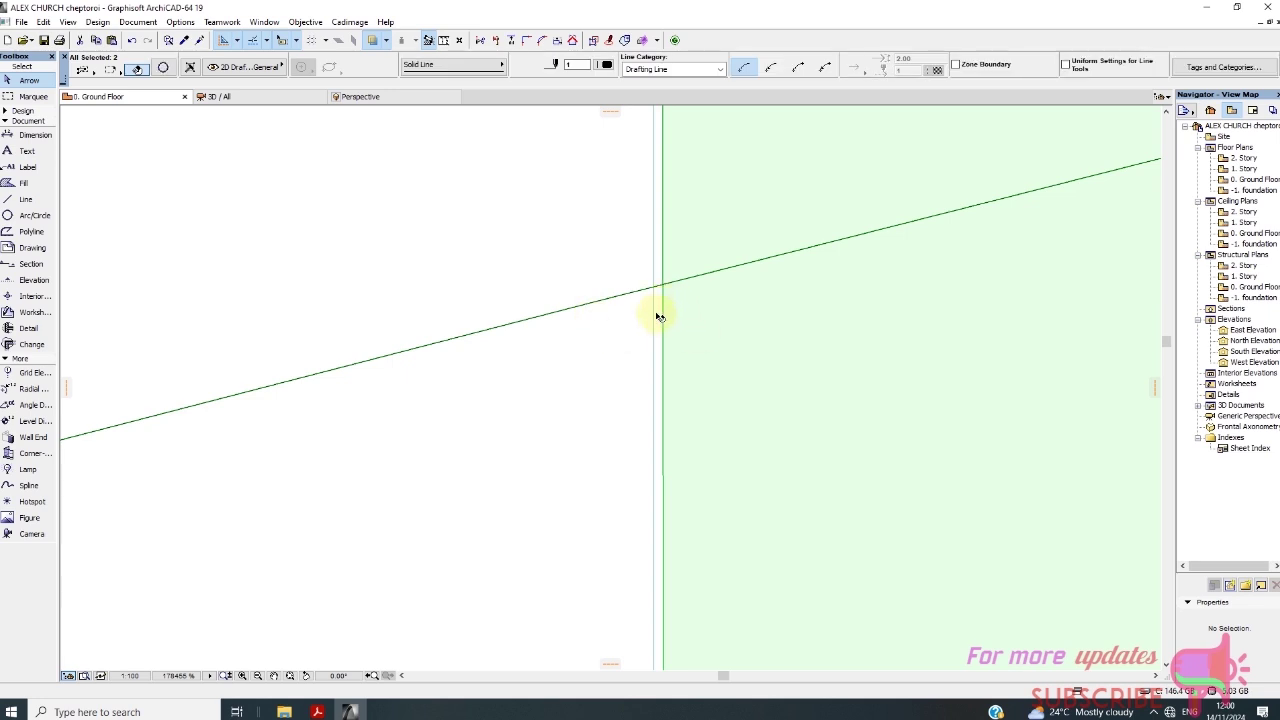
pyautogui.scroll(-2, 660, 304)
pyautogui.scroll(4, 662, 302)
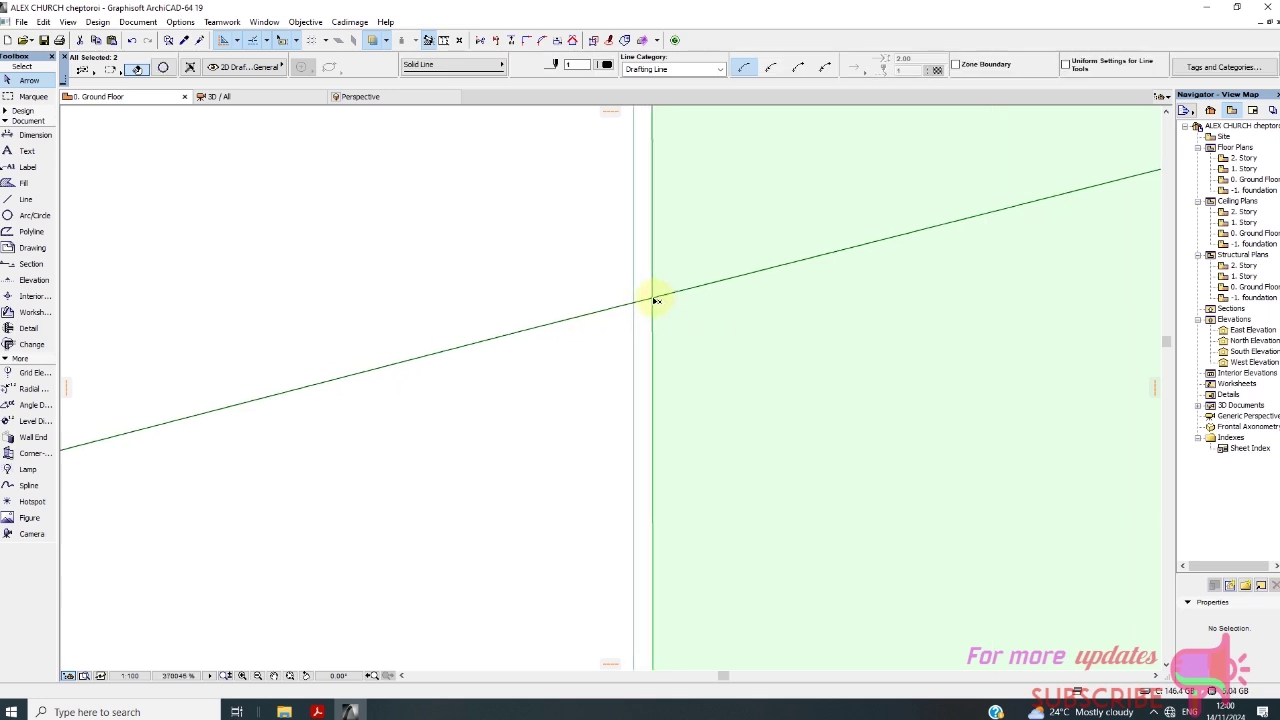
pyautogui.click(655, 301)
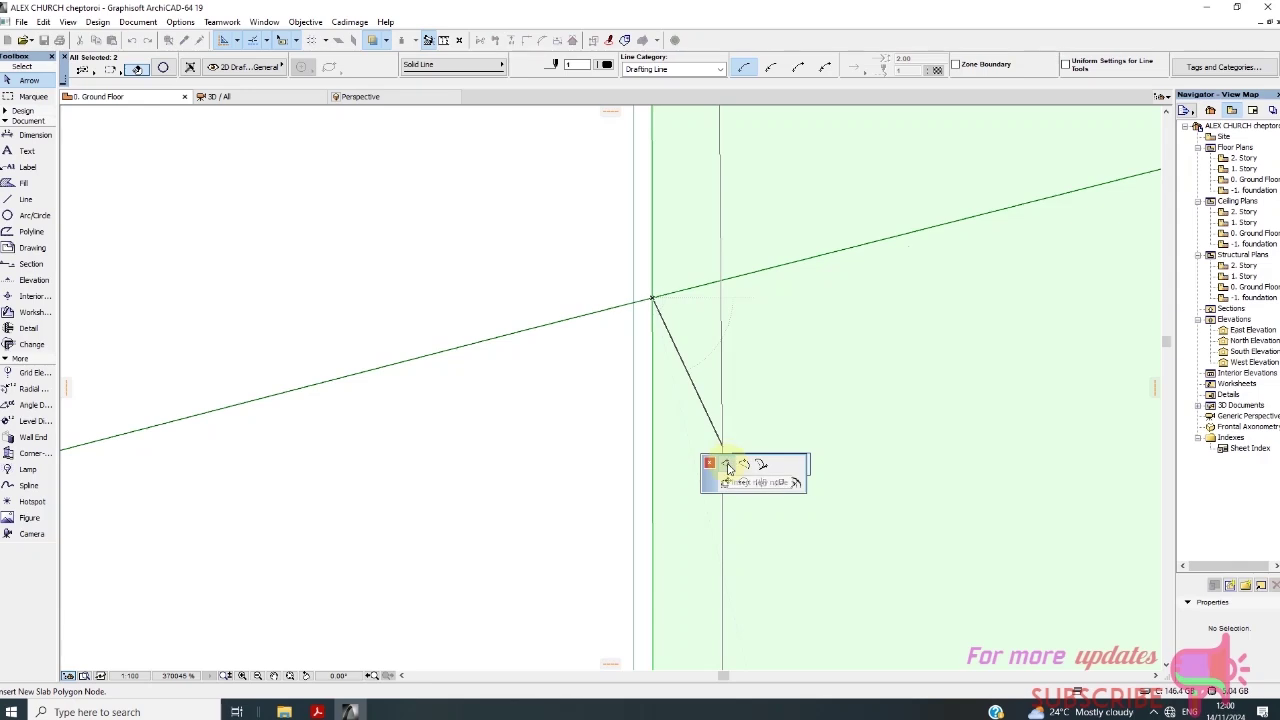
pyautogui.click(727, 465)
pyautogui.click(651, 295)
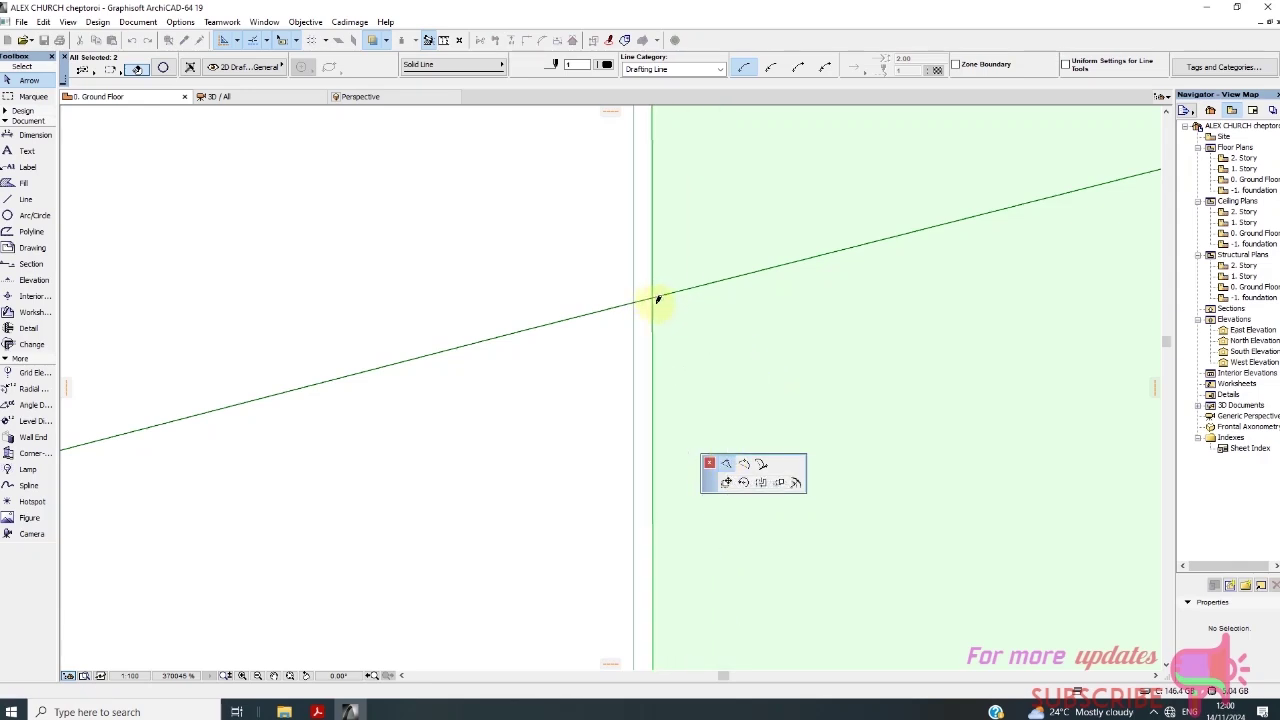
pyautogui.click(708, 356)
pyautogui.scroll(-5, 740, 290)
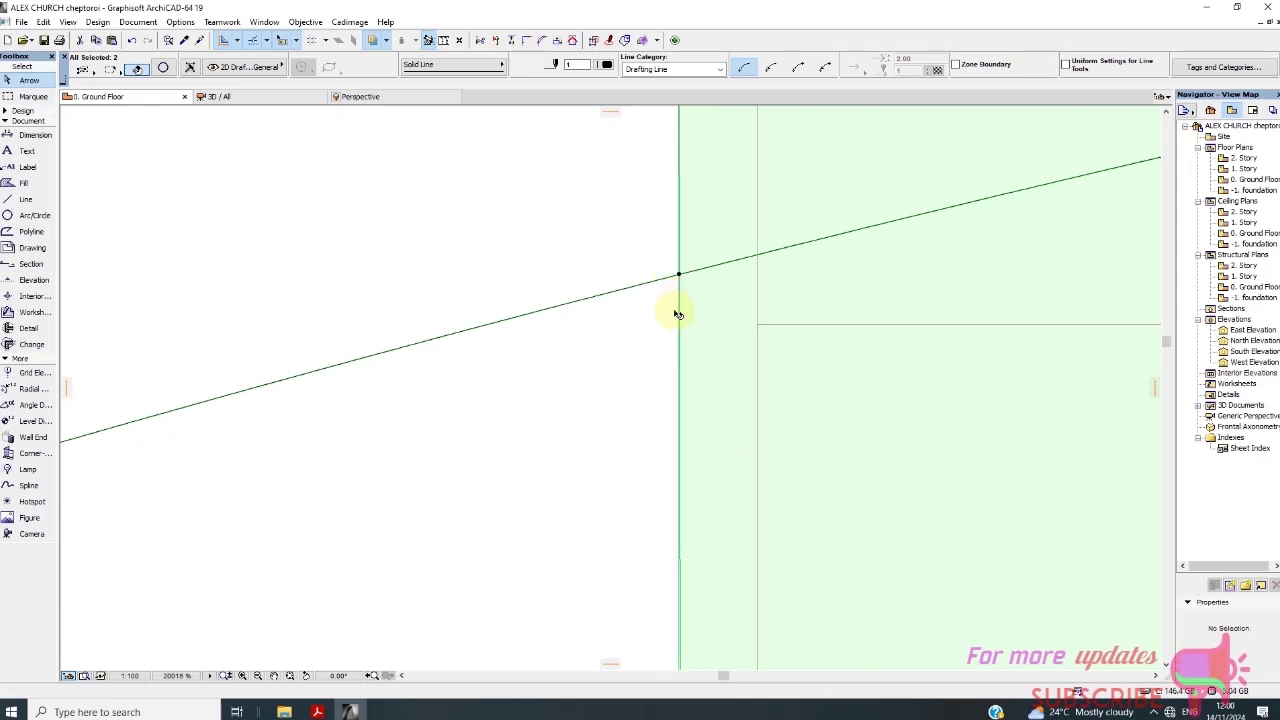
pyautogui.scroll(3, 690, 468)
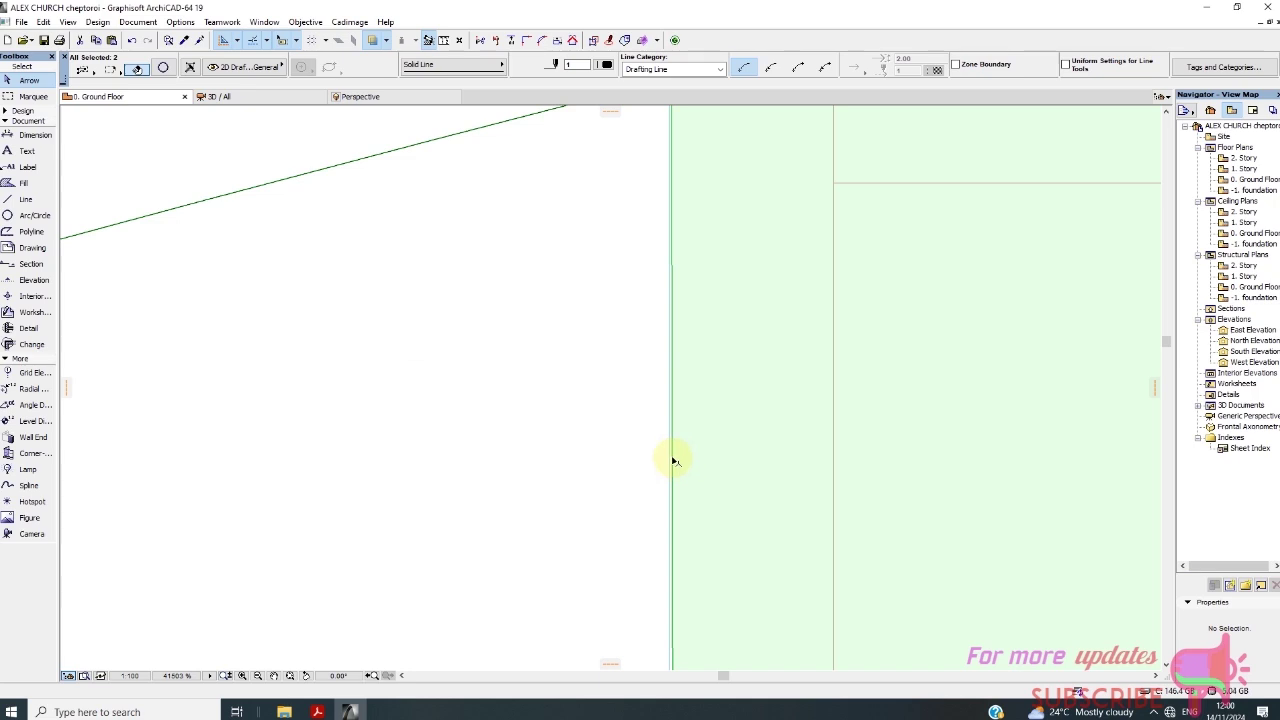
pyautogui.click(674, 461)
pyautogui.click(815, 523)
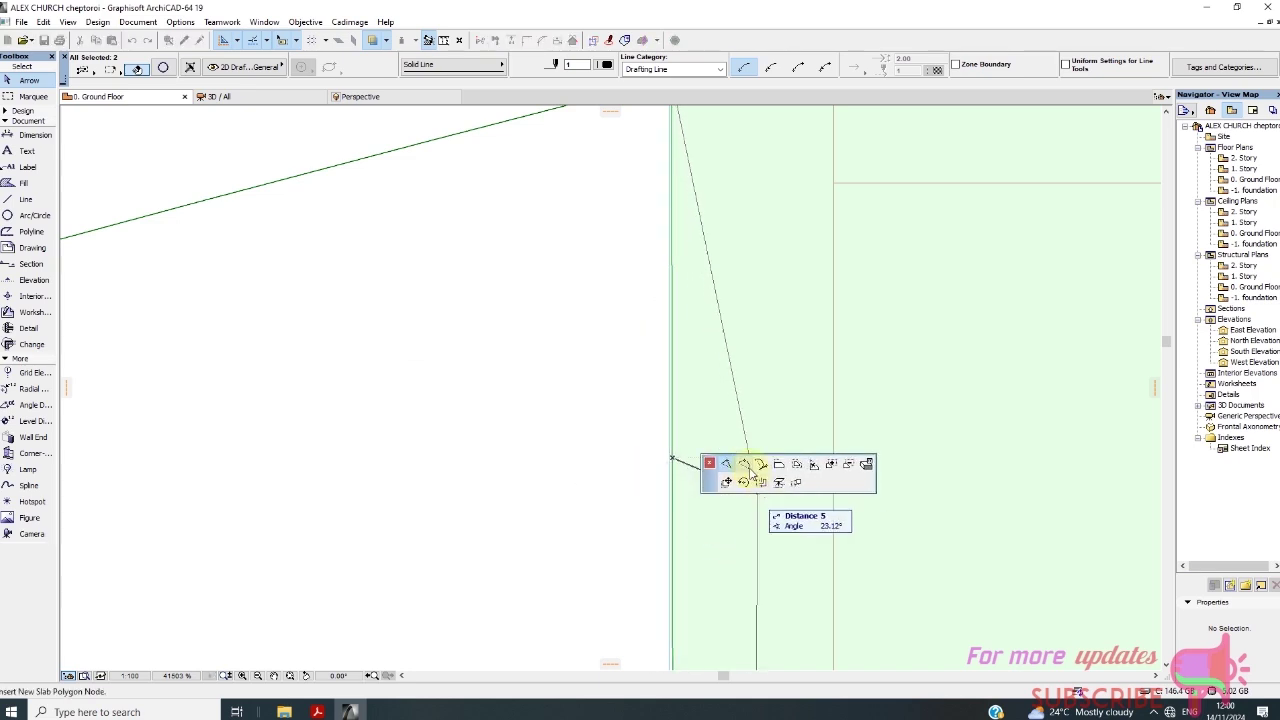
pyautogui.click(748, 466)
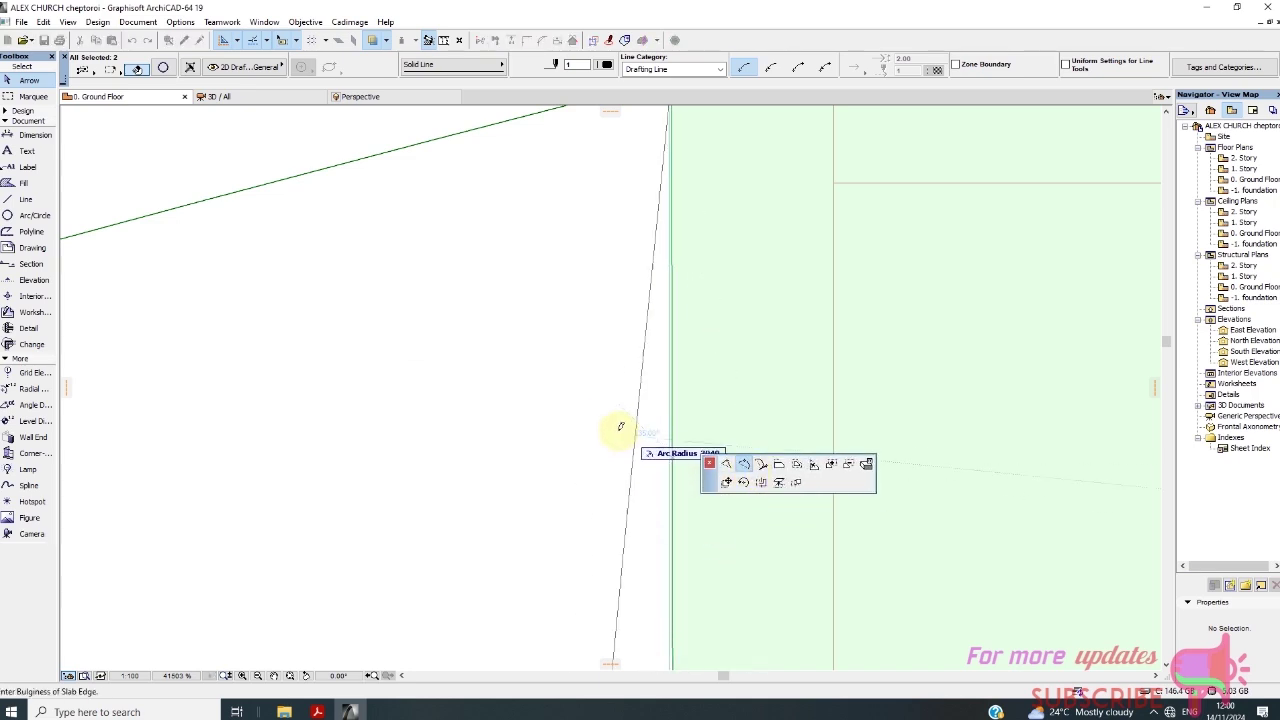
pyautogui.scroll(-8, 640, 380)
pyautogui.scroll(-9, 601, 322)
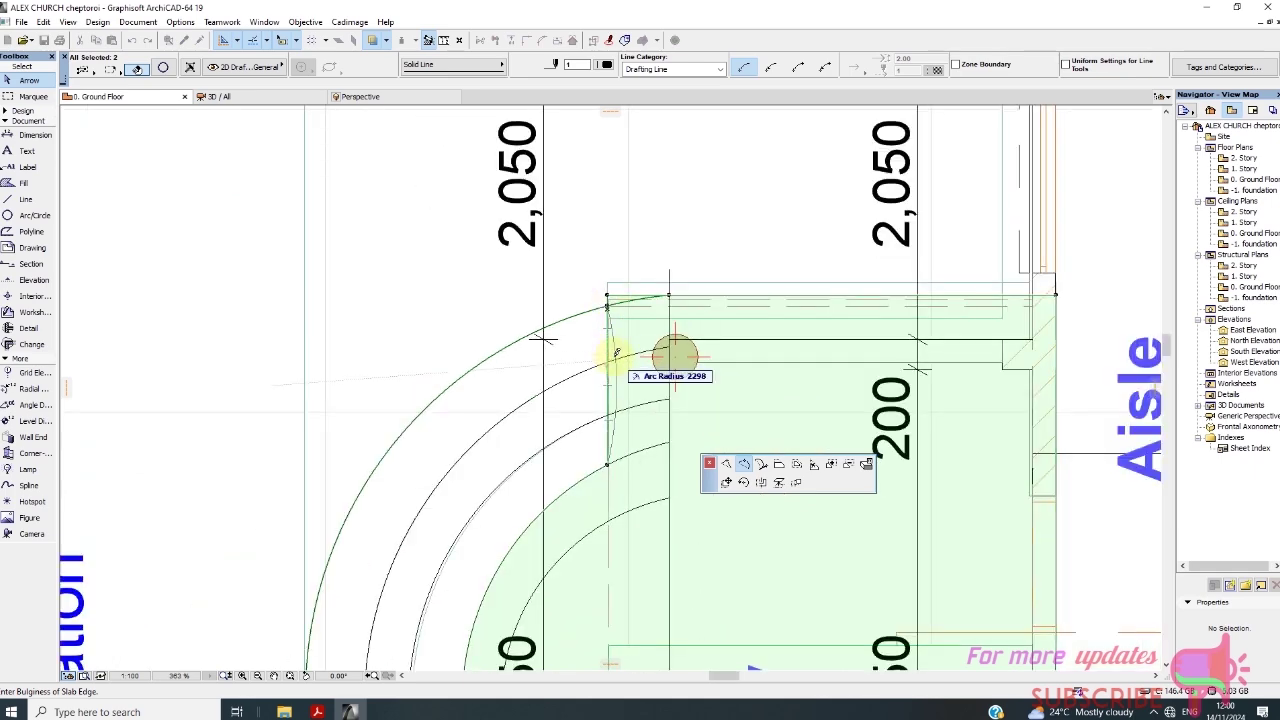
pyautogui.click(616, 486)
pyautogui.scroll(1, 617, 486)
pyautogui.press('Escape')
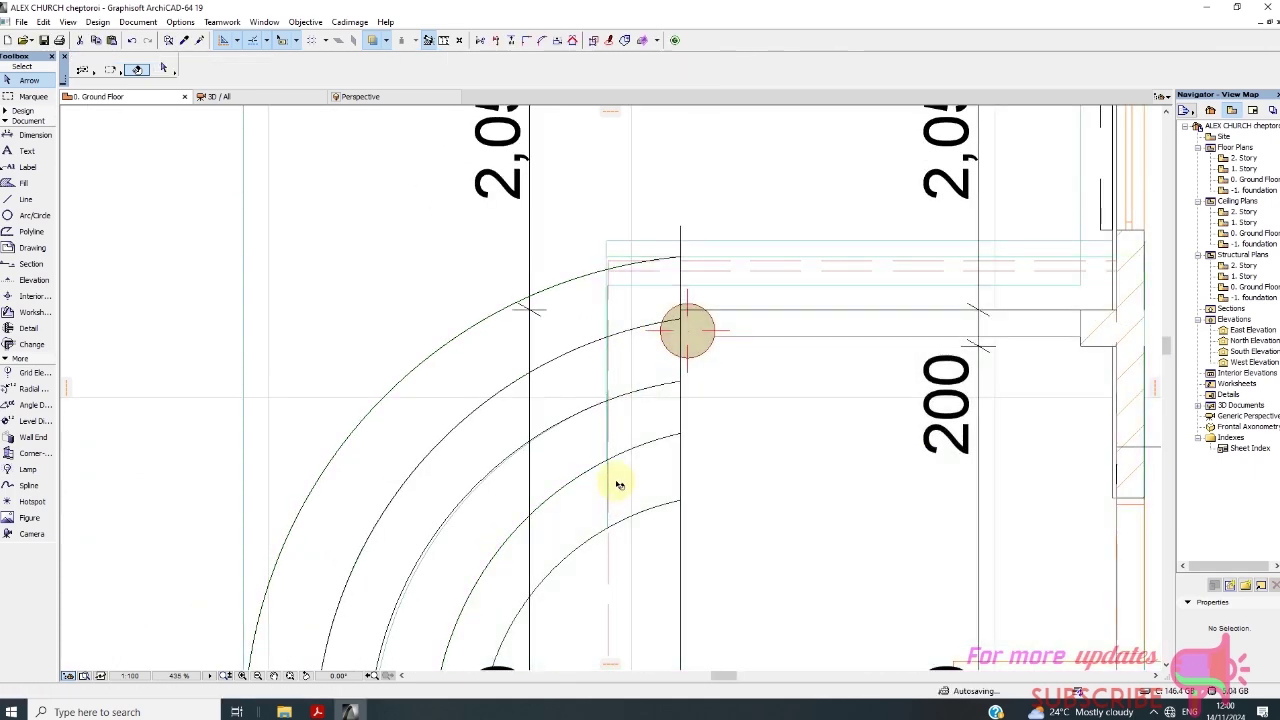
# Select the -400 slab, examine its upper node on the step arc, check the large slab around the steps, and deselect
pyautogui.scroll(10, 606, 457)
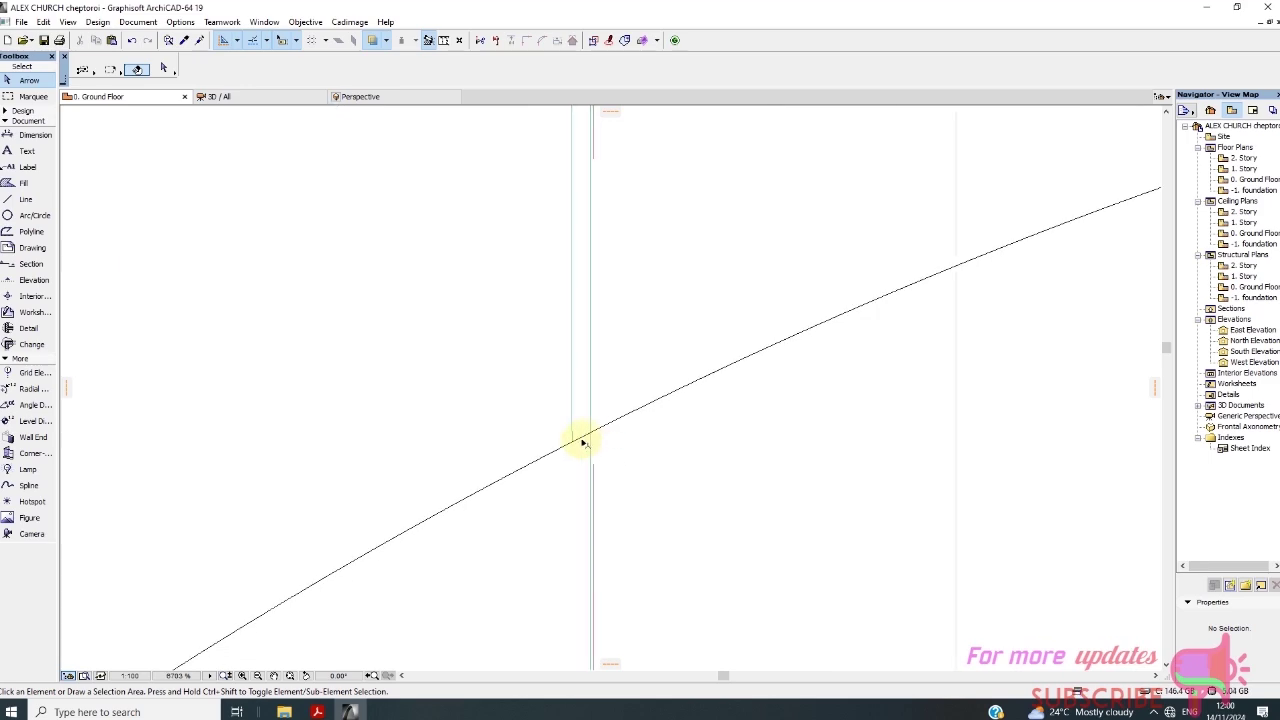
pyautogui.click(572, 437)
pyautogui.scroll(-10, 663, 429)
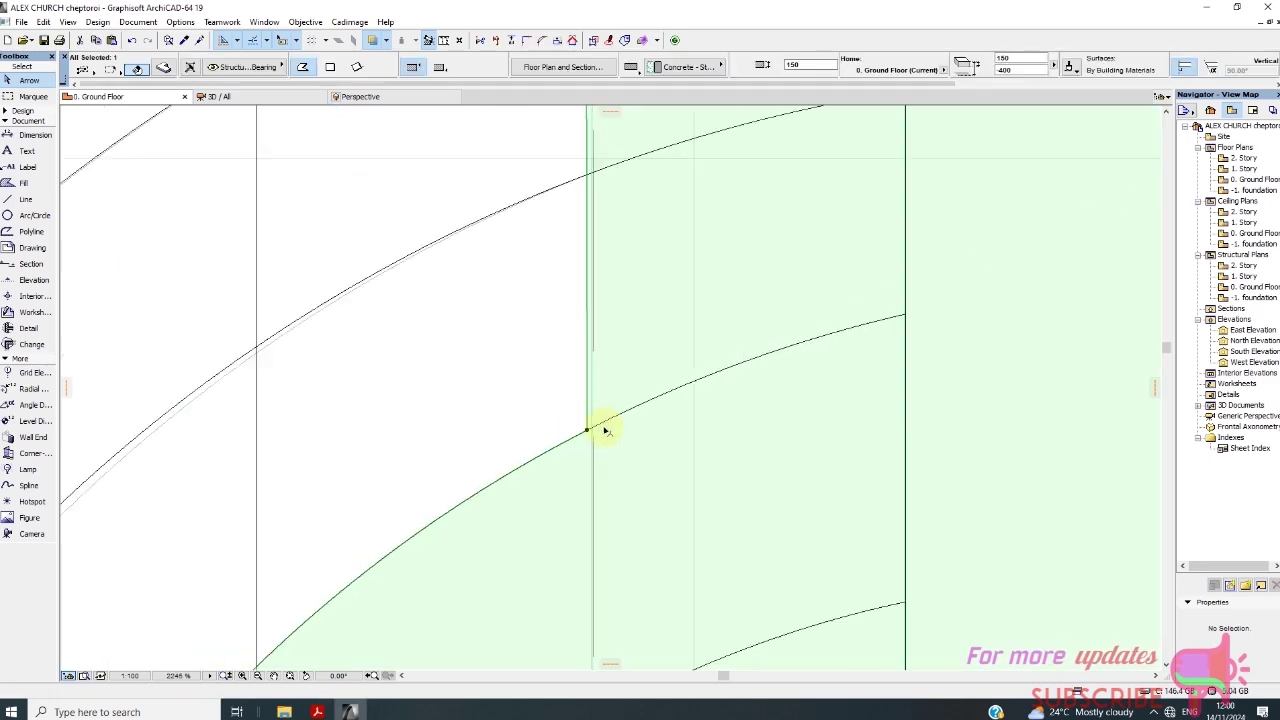
pyautogui.scroll(-3, 608, 395)
pyautogui.scroll(6, 608, 385)
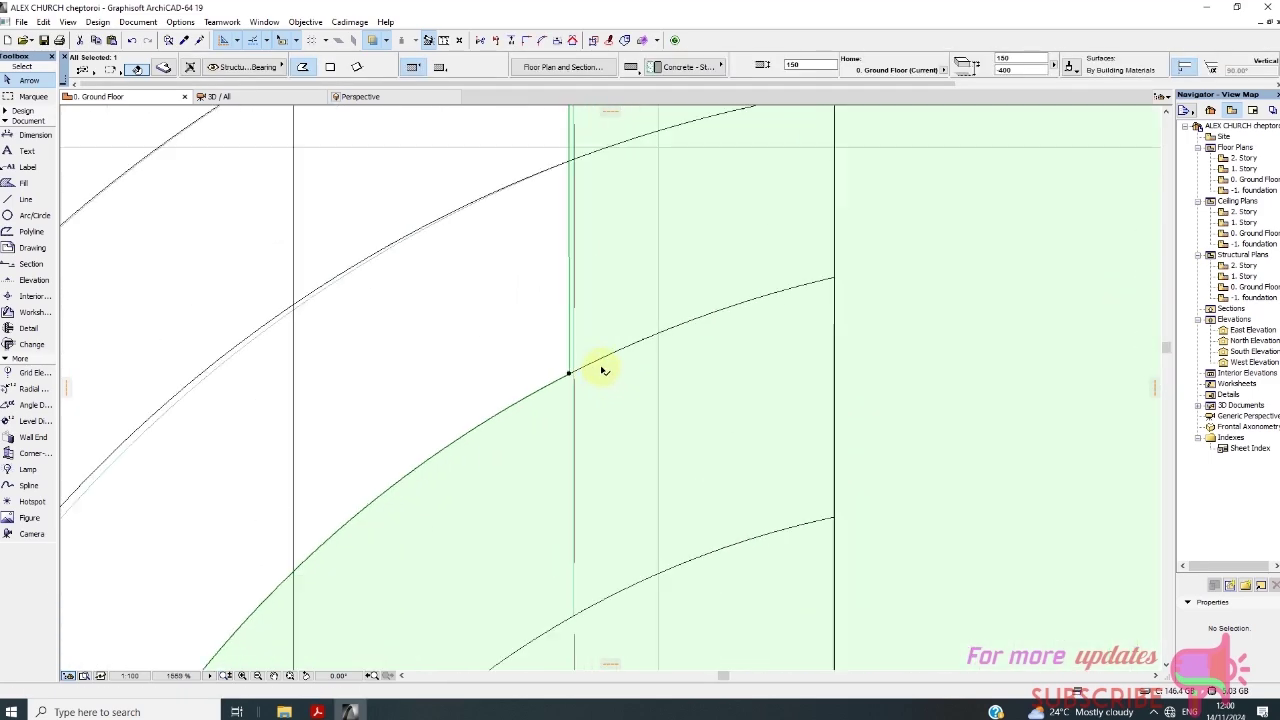
pyautogui.scroll(-5, 607, 341)
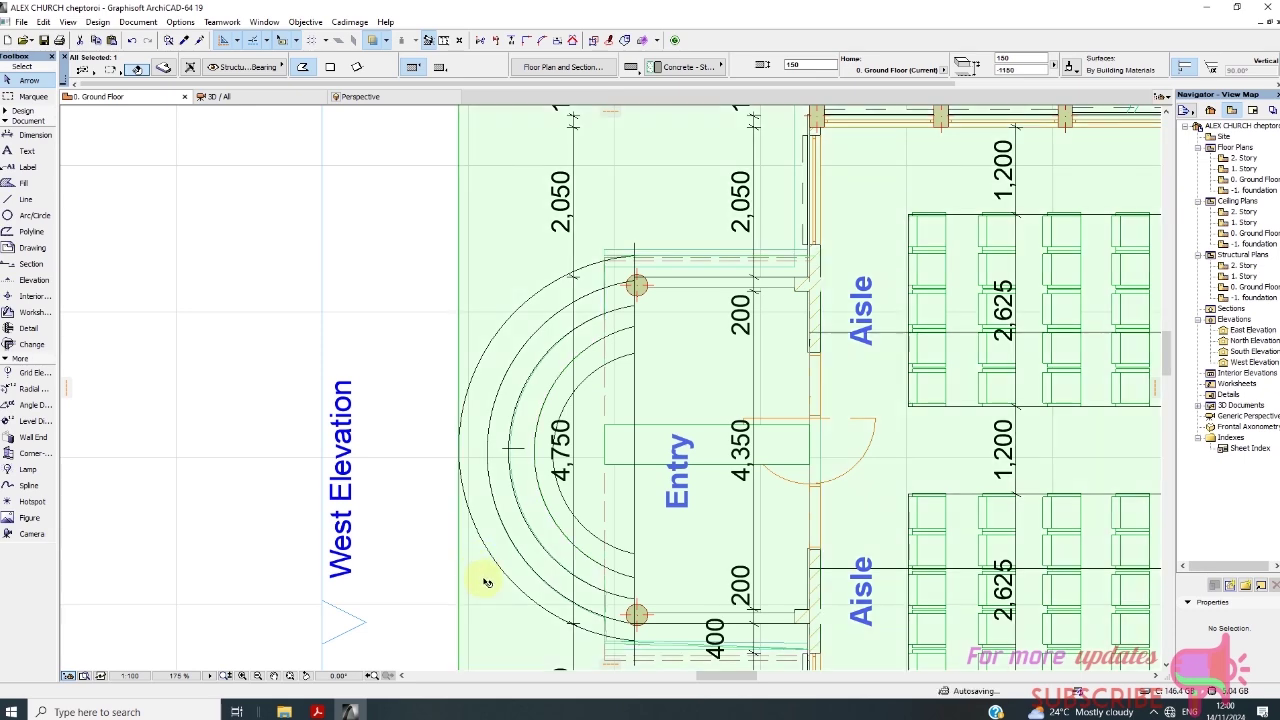
pyautogui.scroll(3, 543, 609)
pyautogui.scroll(-3, 560, 510)
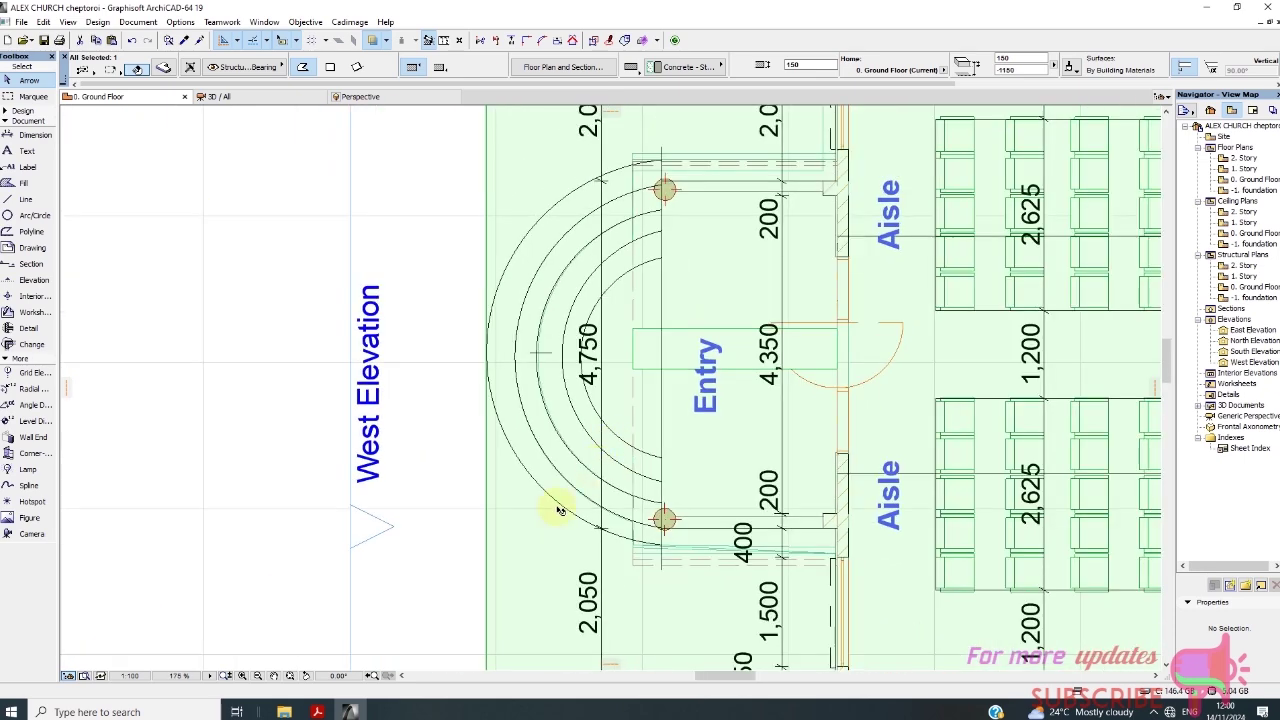
pyautogui.click(418, 602)
# Select the -850 slab and drag the whole slab downward by its lower arc node onto the outermost step arc
pyautogui.scroll(7, 551, 606)
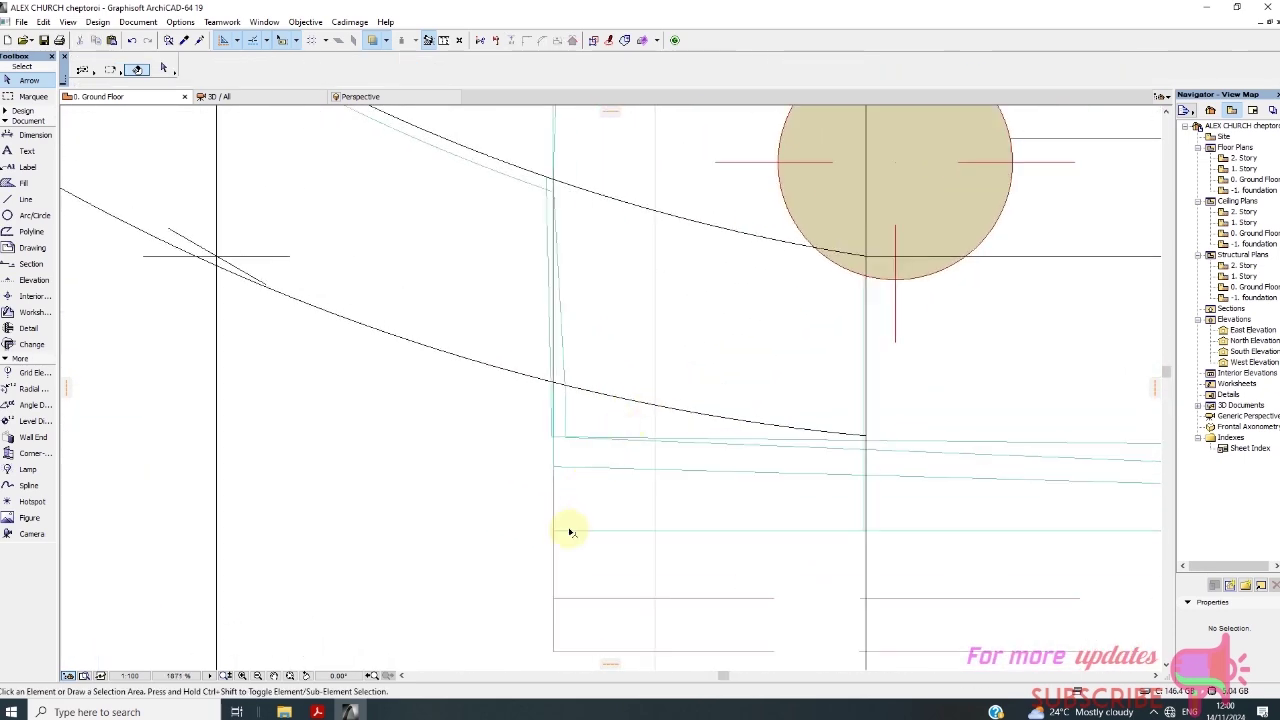
pyautogui.click(568, 534)
pyautogui.scroll(-2, 627, 546)
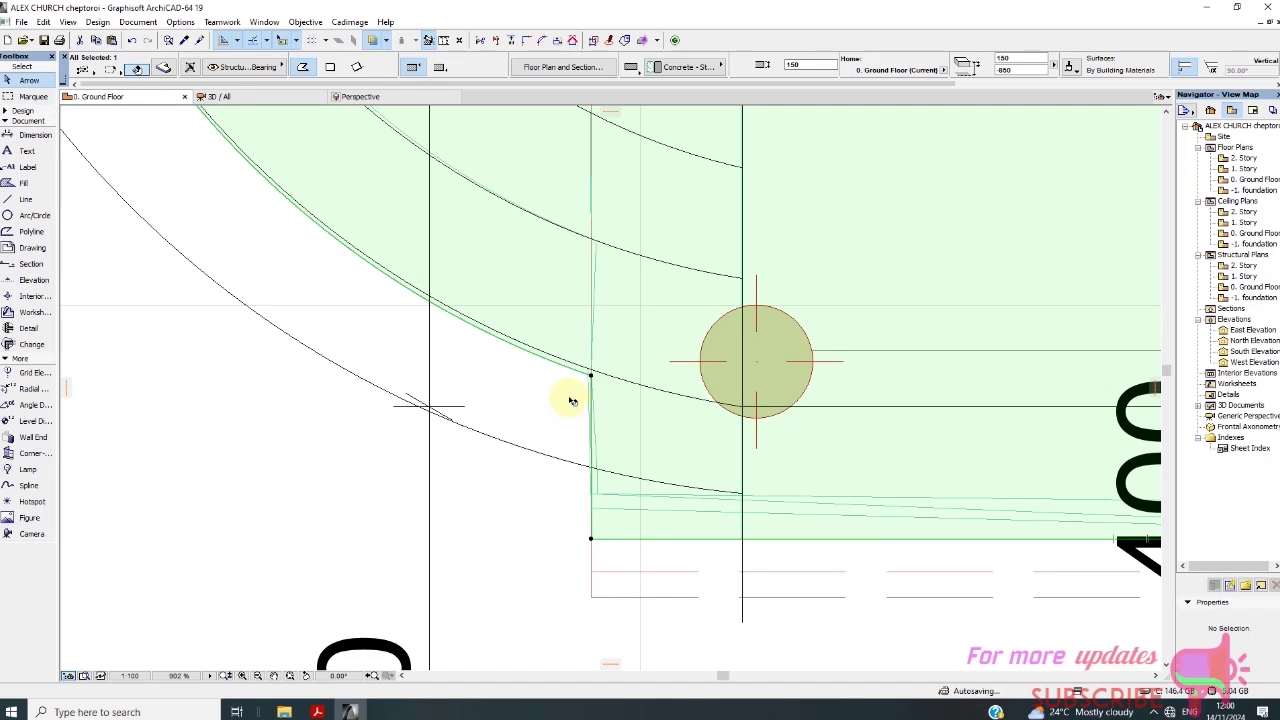
pyautogui.scroll(6, 604, 378)
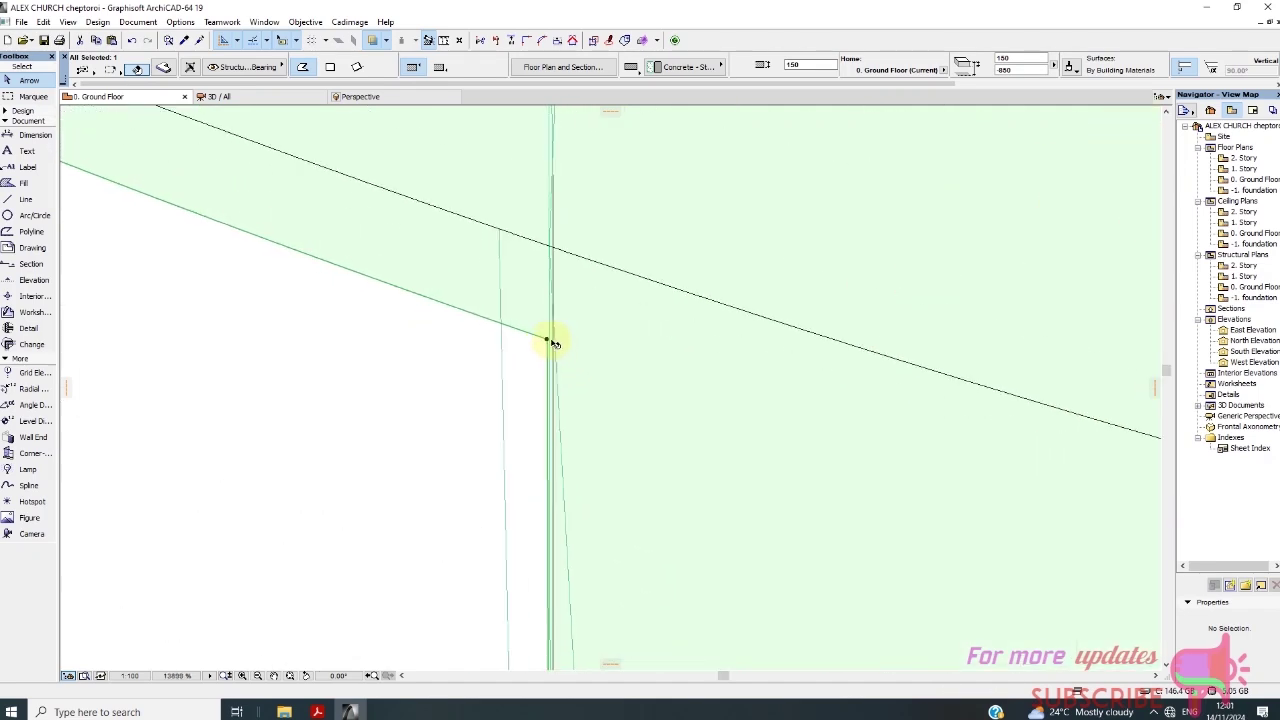
pyautogui.scroll(8, 540, 350)
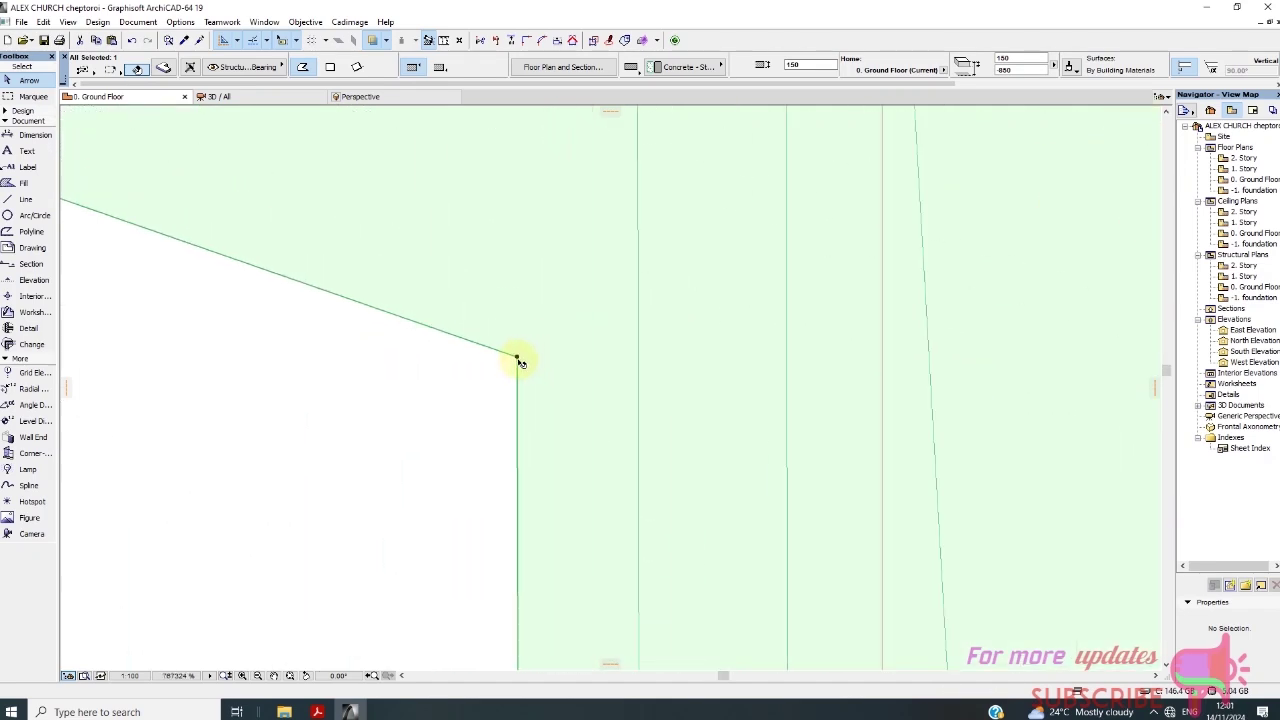
pyautogui.click(518, 357)
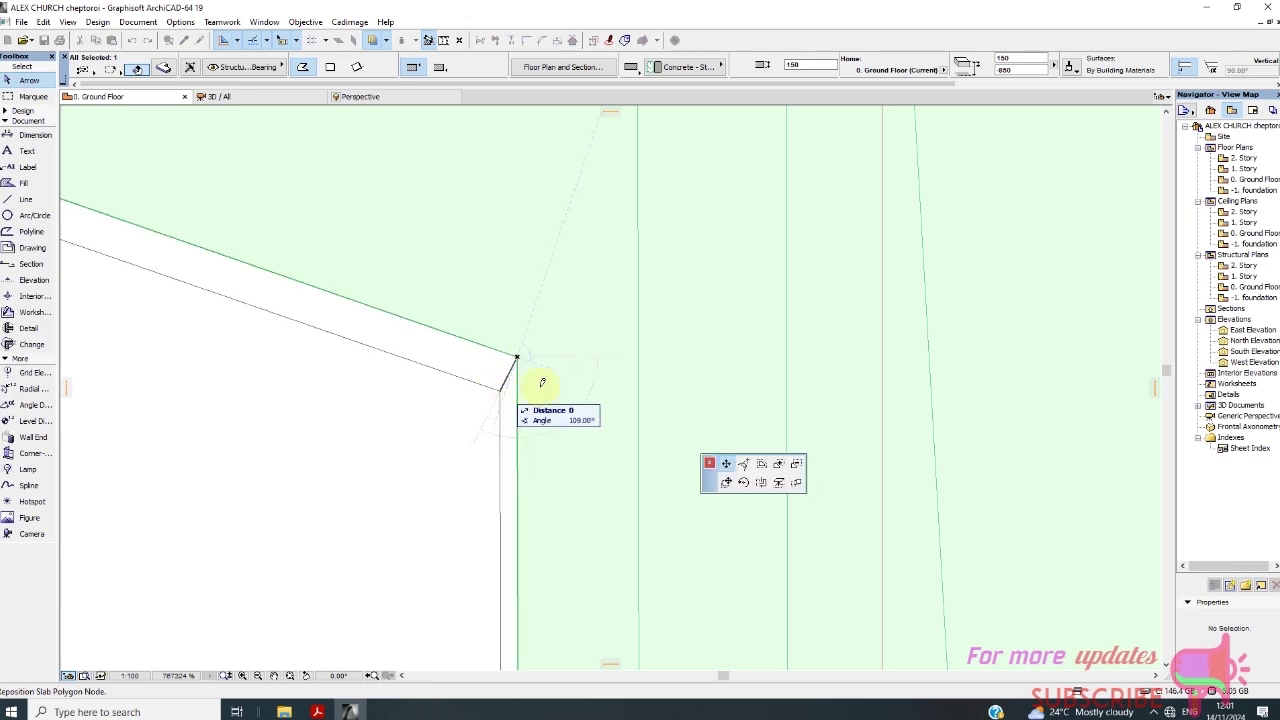
pyautogui.scroll(-6, 548, 332)
pyautogui.scroll(-2, 551, 323)
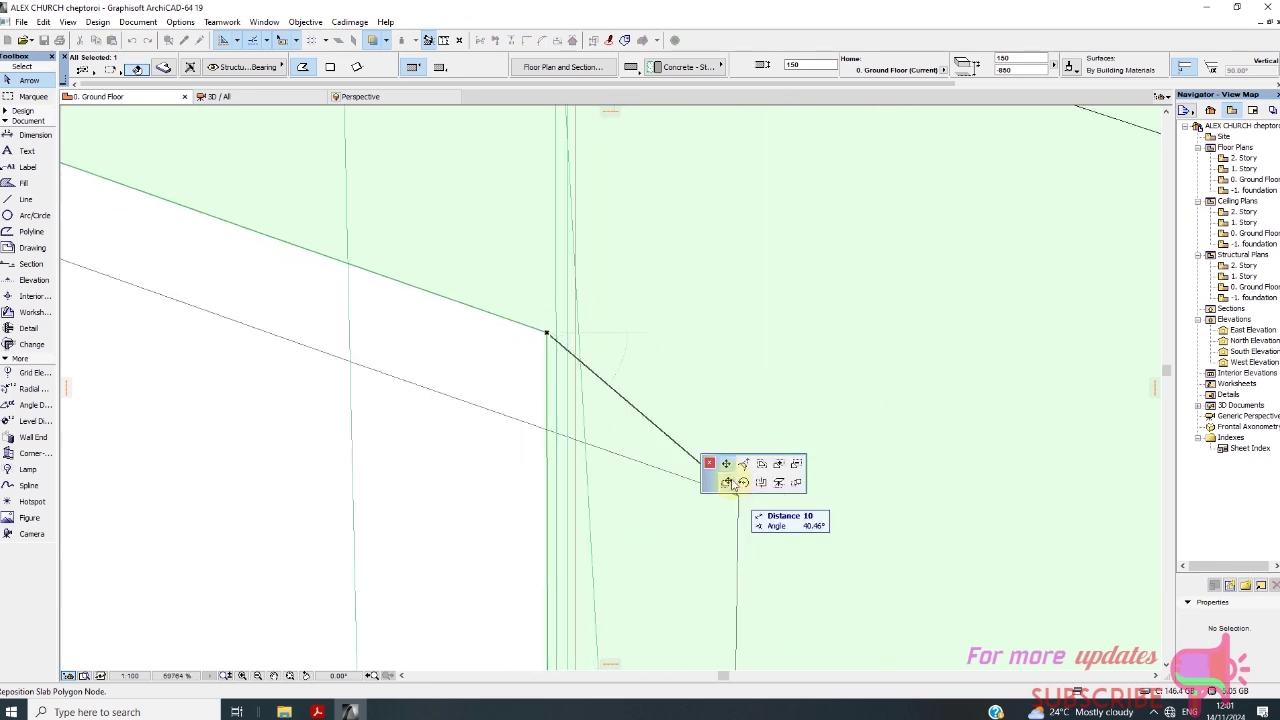
pyautogui.click(727, 483)
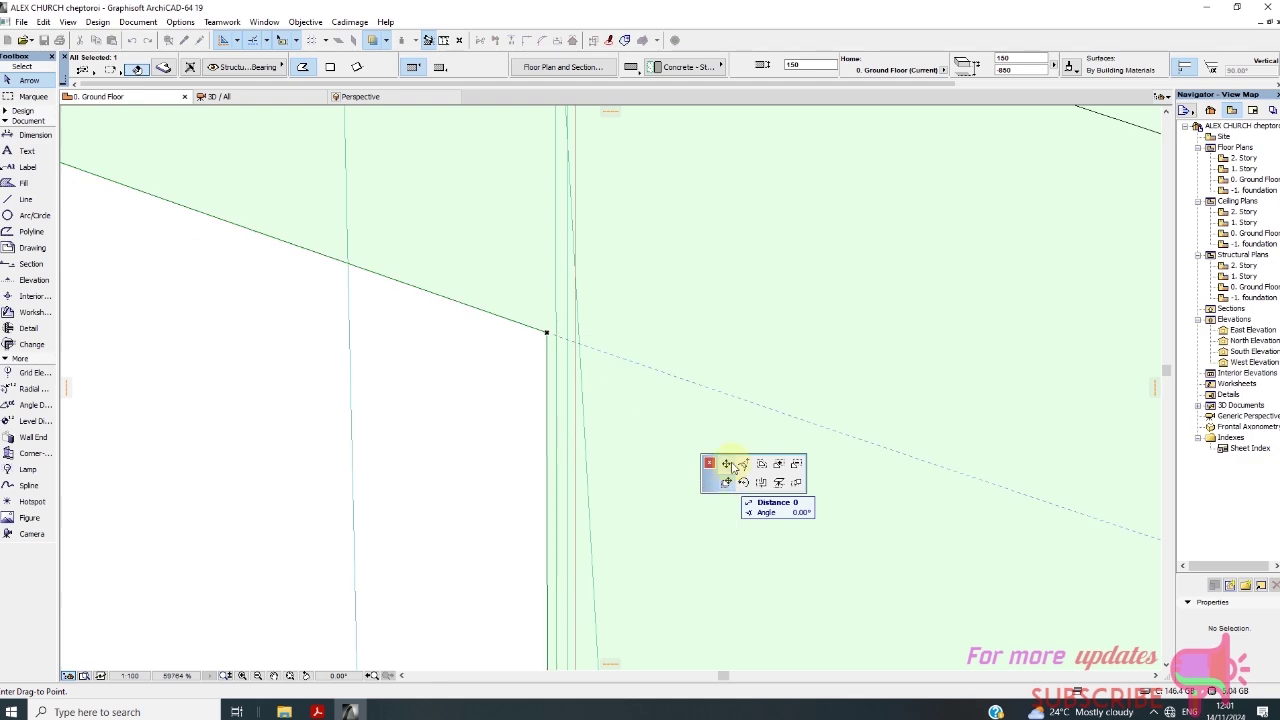
pyautogui.scroll(-3, 532, 310)
pyautogui.scroll(-8, 530, 305)
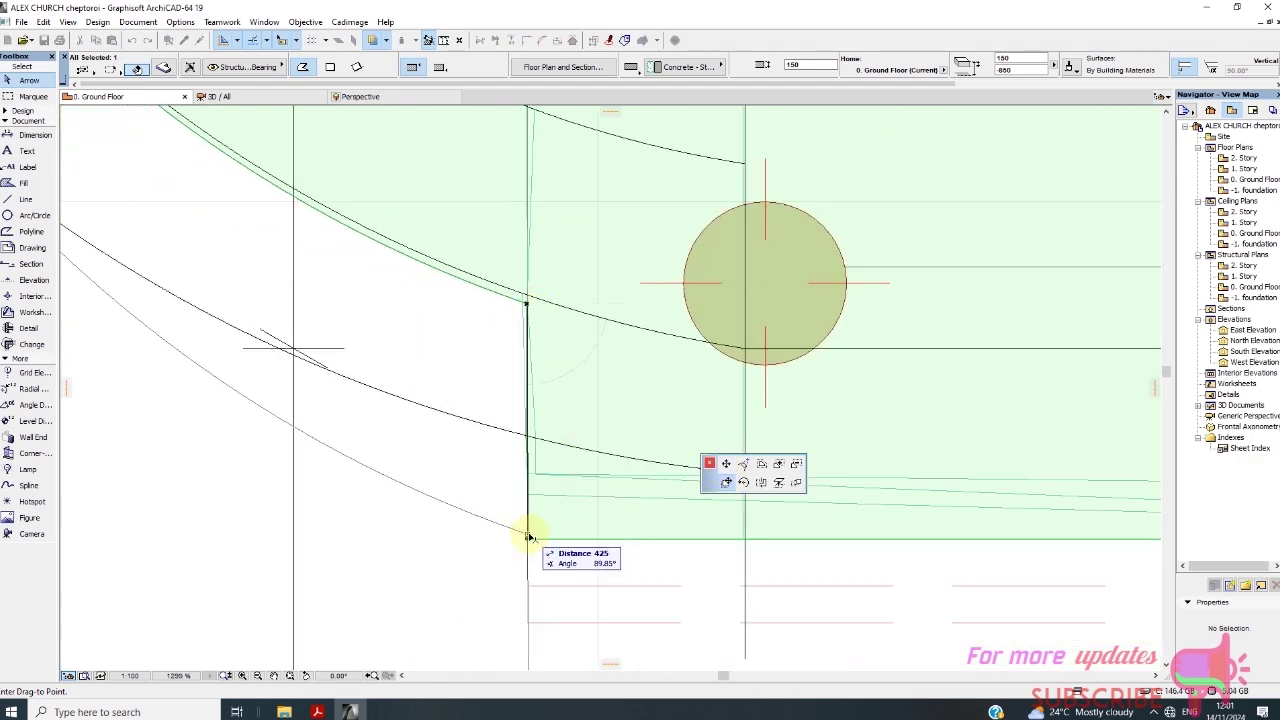
pyautogui.scroll(-4, 541, 515)
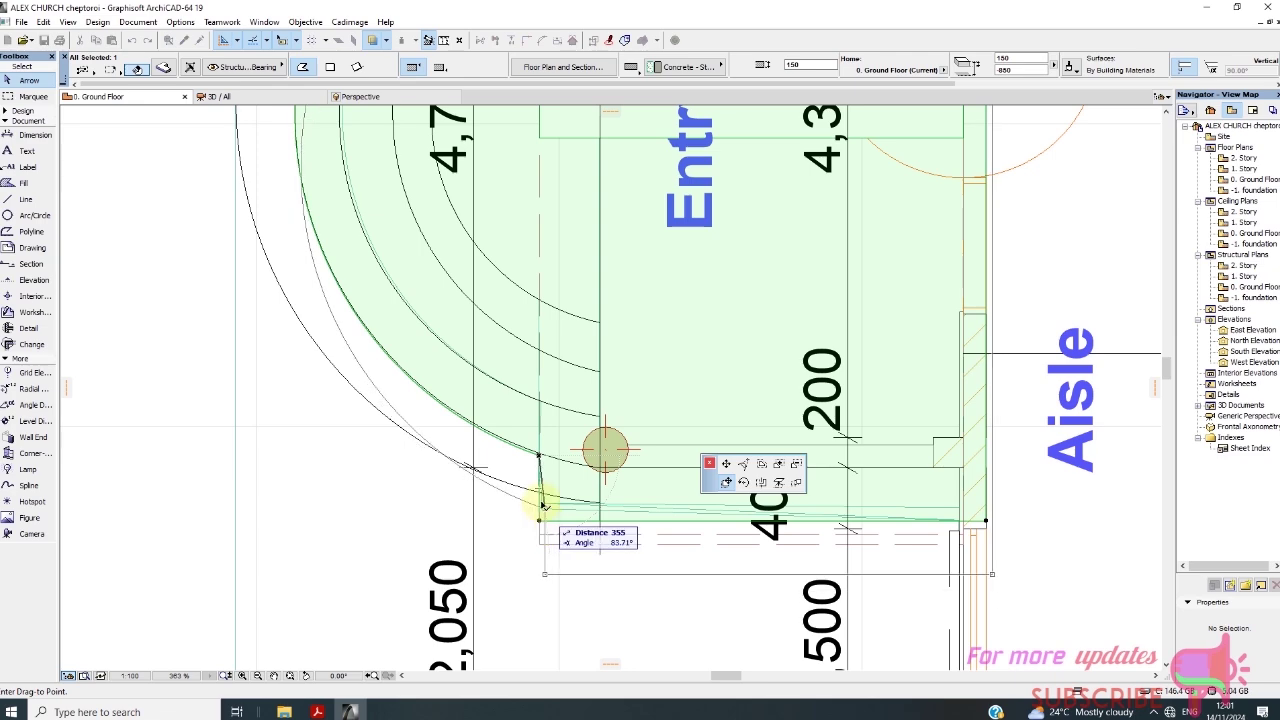
pyautogui.scroll(5, 543, 510)
pyautogui.scroll(3, 544, 497)
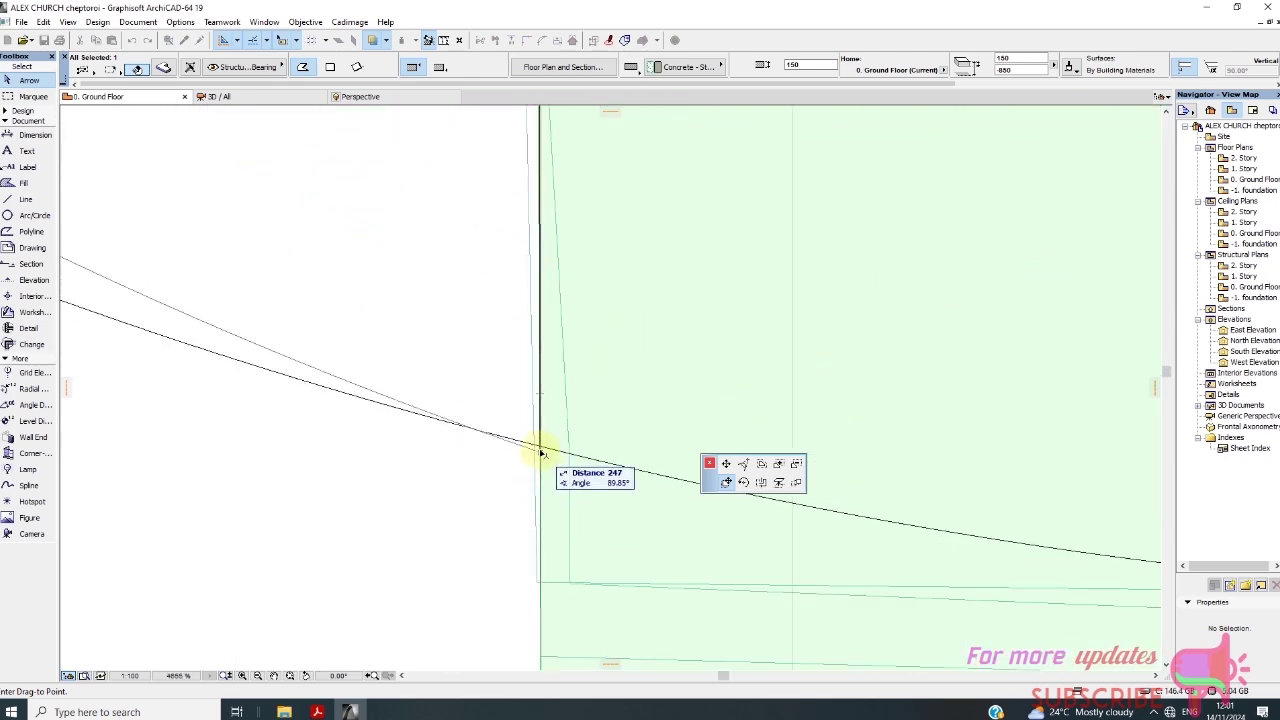
pyautogui.scroll(-10, 553, 506)
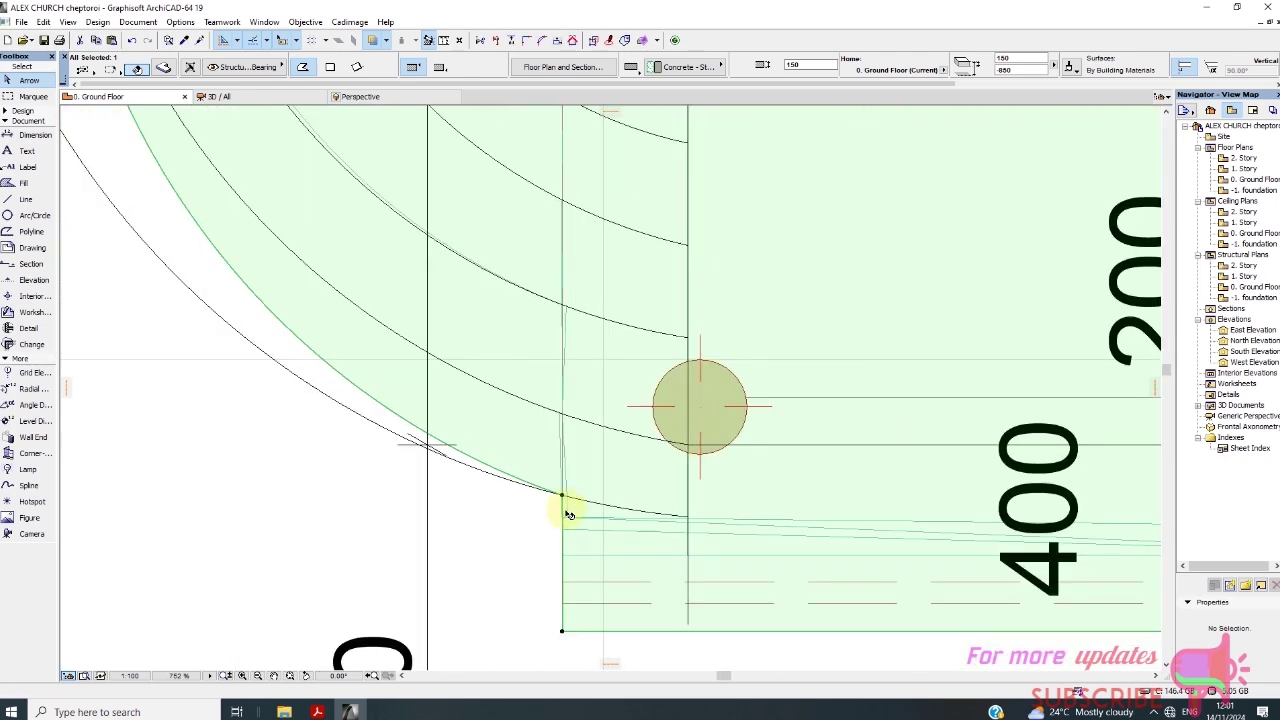
# Drag the -850 slab upward by its upper arc node, about 360 mm, to near its former upper corner
pyautogui.scroll(7, 565, 158)
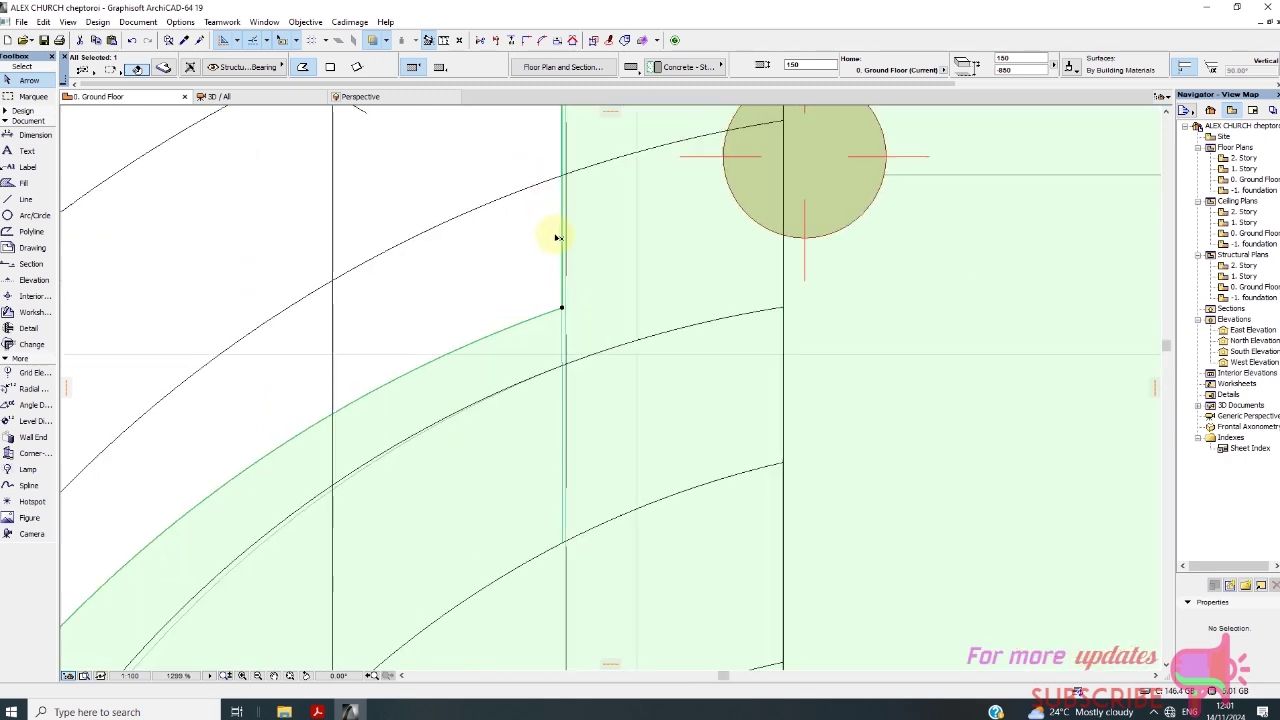
pyautogui.click(568, 362)
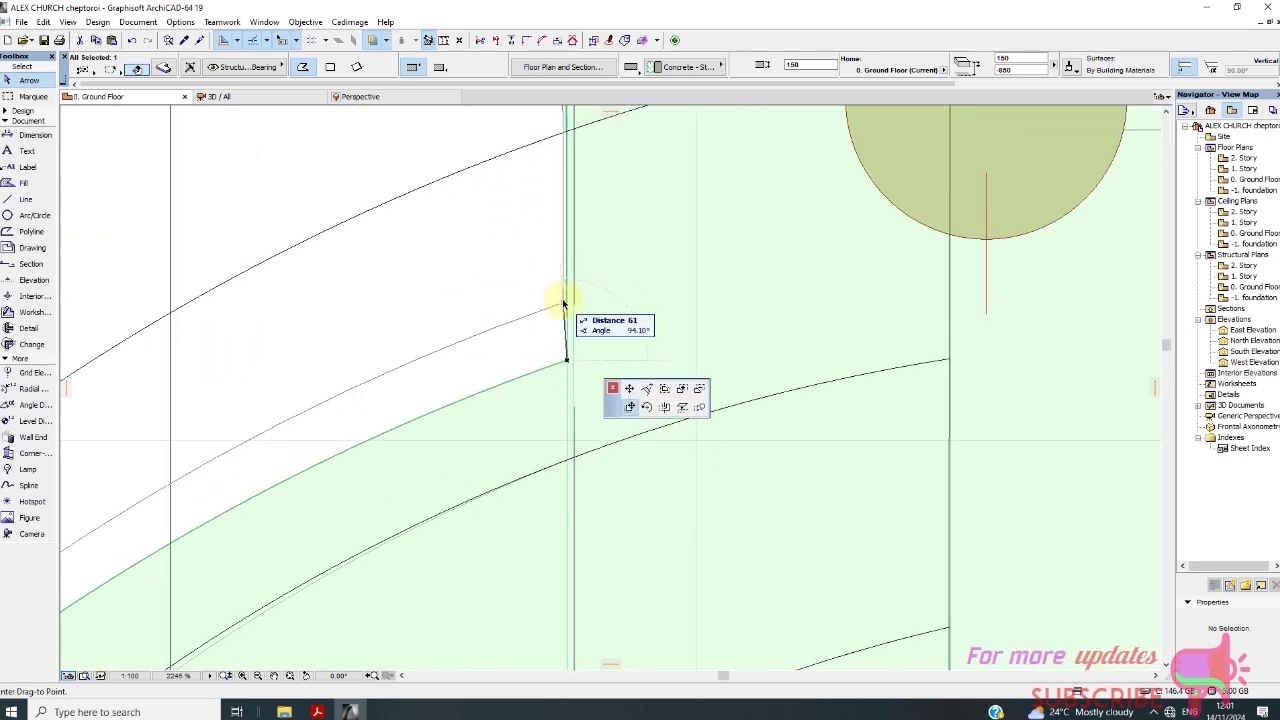
pyautogui.scroll(-3, 561, 320)
pyautogui.scroll(1, 558, 208)
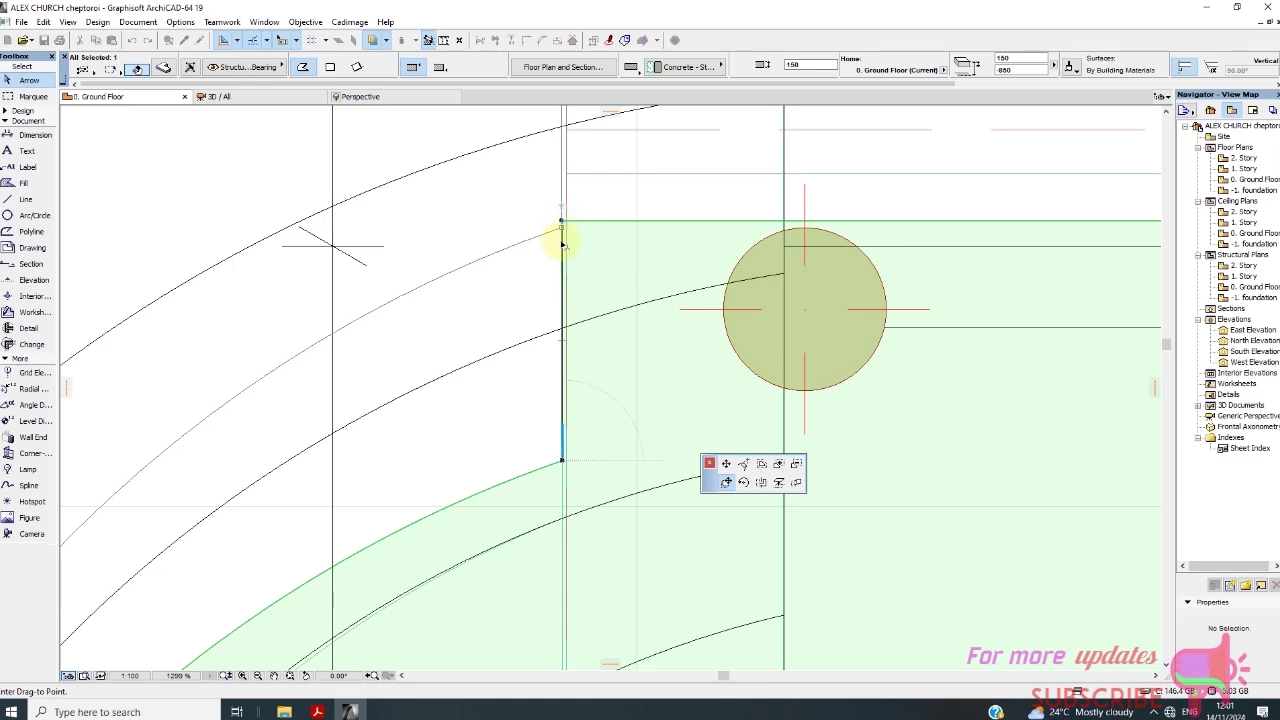
pyautogui.scroll(-3, 560, 230)
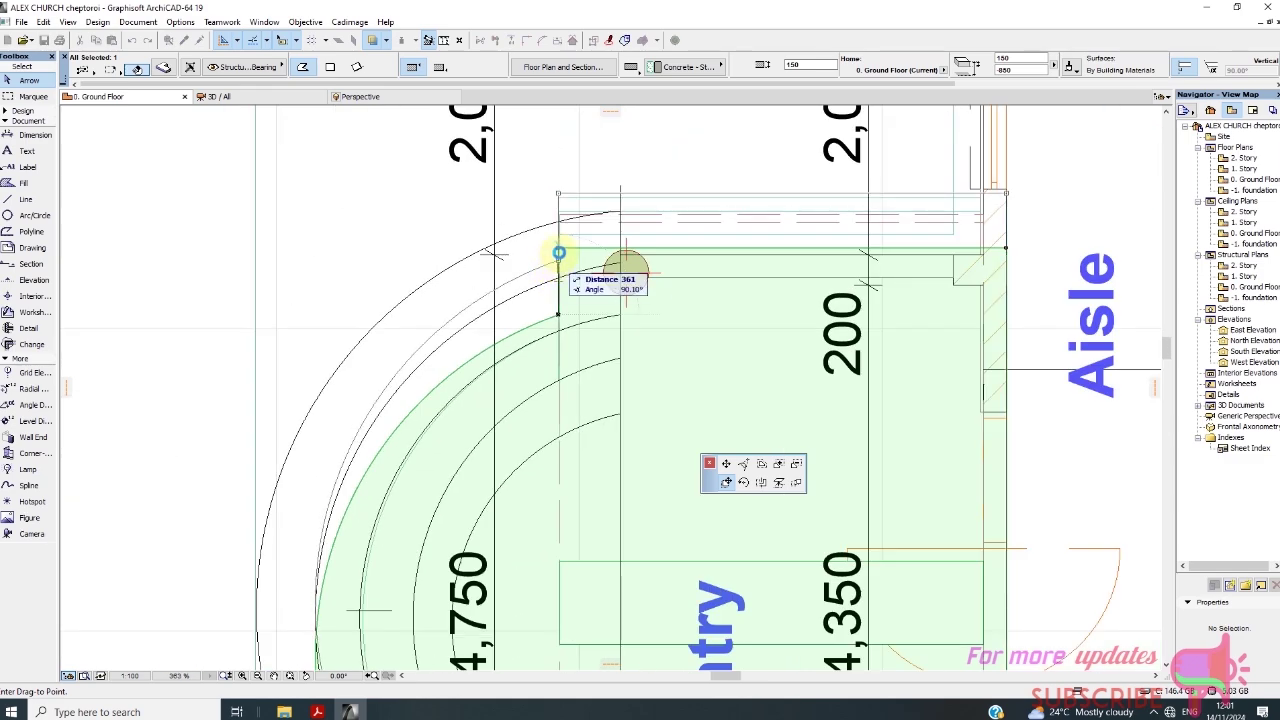
pyautogui.click(558, 252)
pyautogui.scroll(-3, 578, 262)
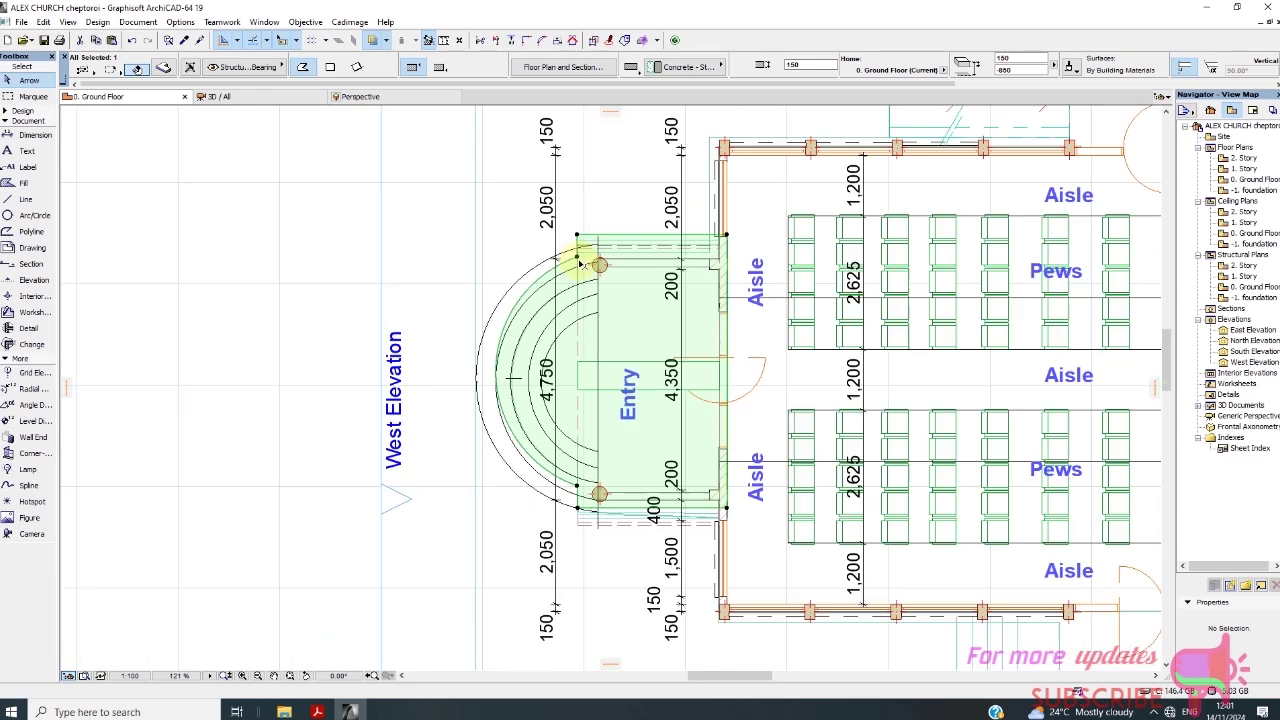
# Drag the whole -850 slab down by its lower arc node to where the outermost arc crosses the side edge
pyautogui.scroll(2, 560, 420)
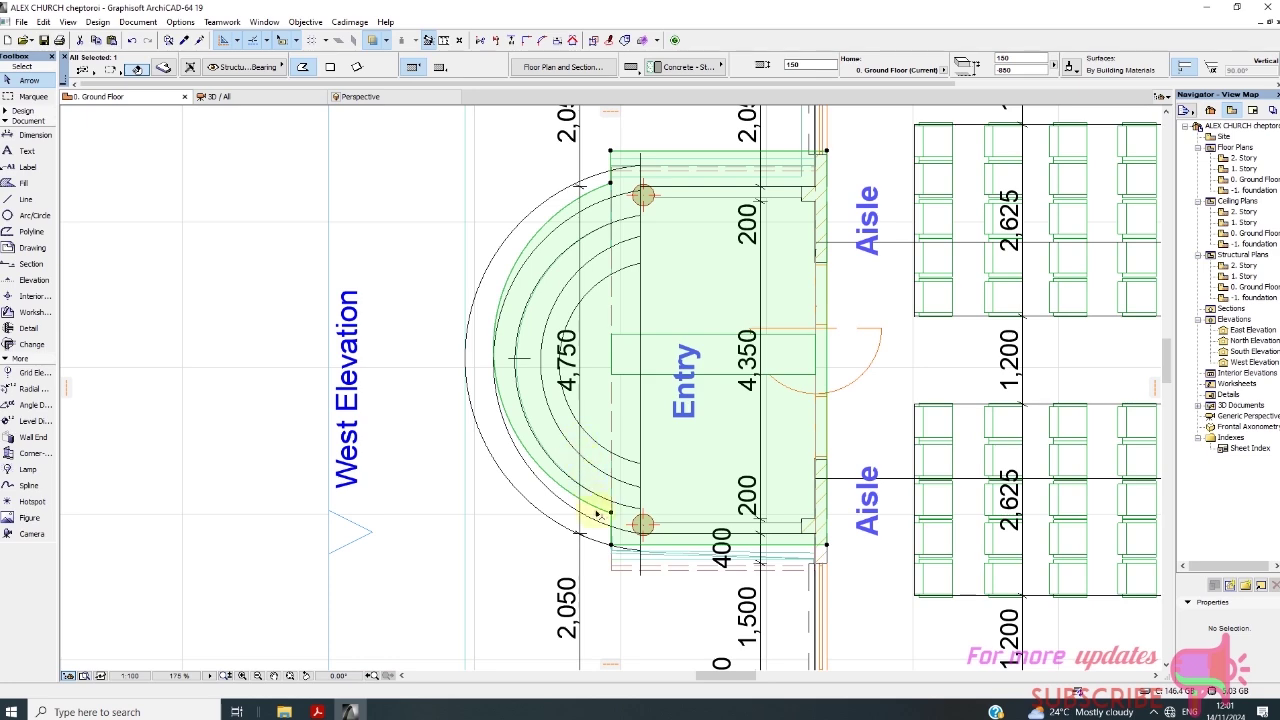
pyautogui.scroll(6, 597, 514)
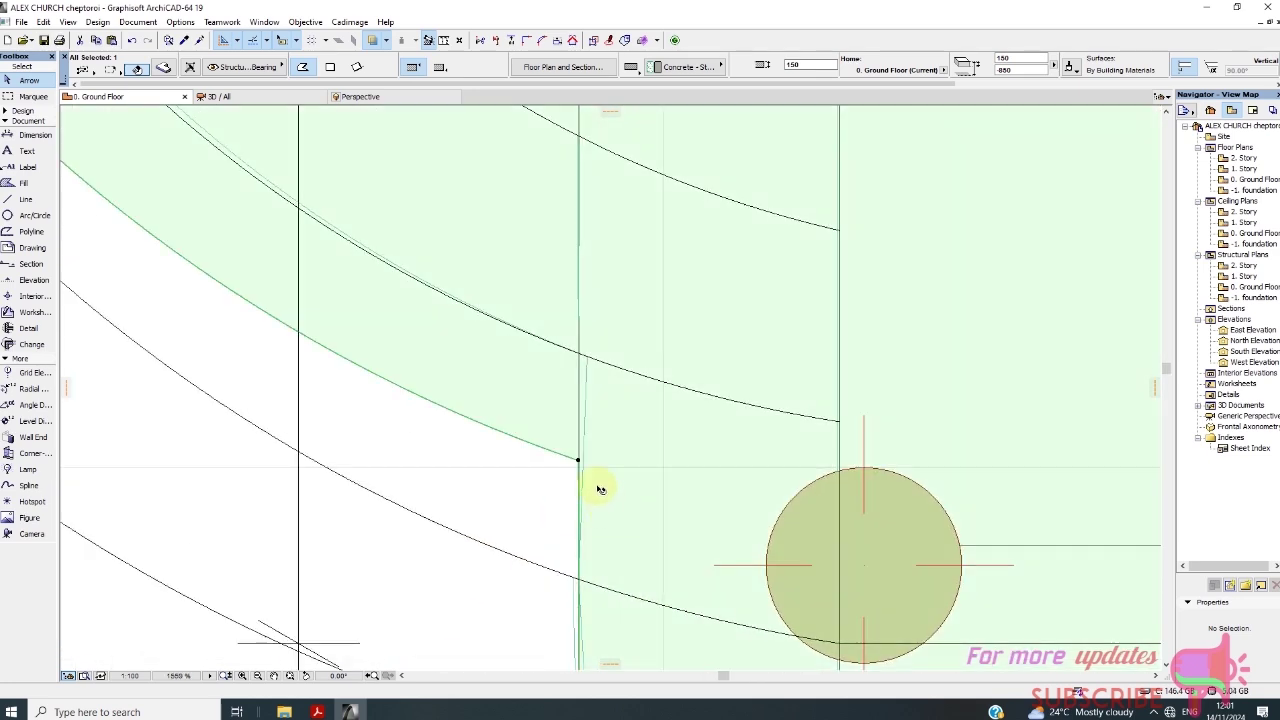
pyautogui.scroll(10, 598, 489)
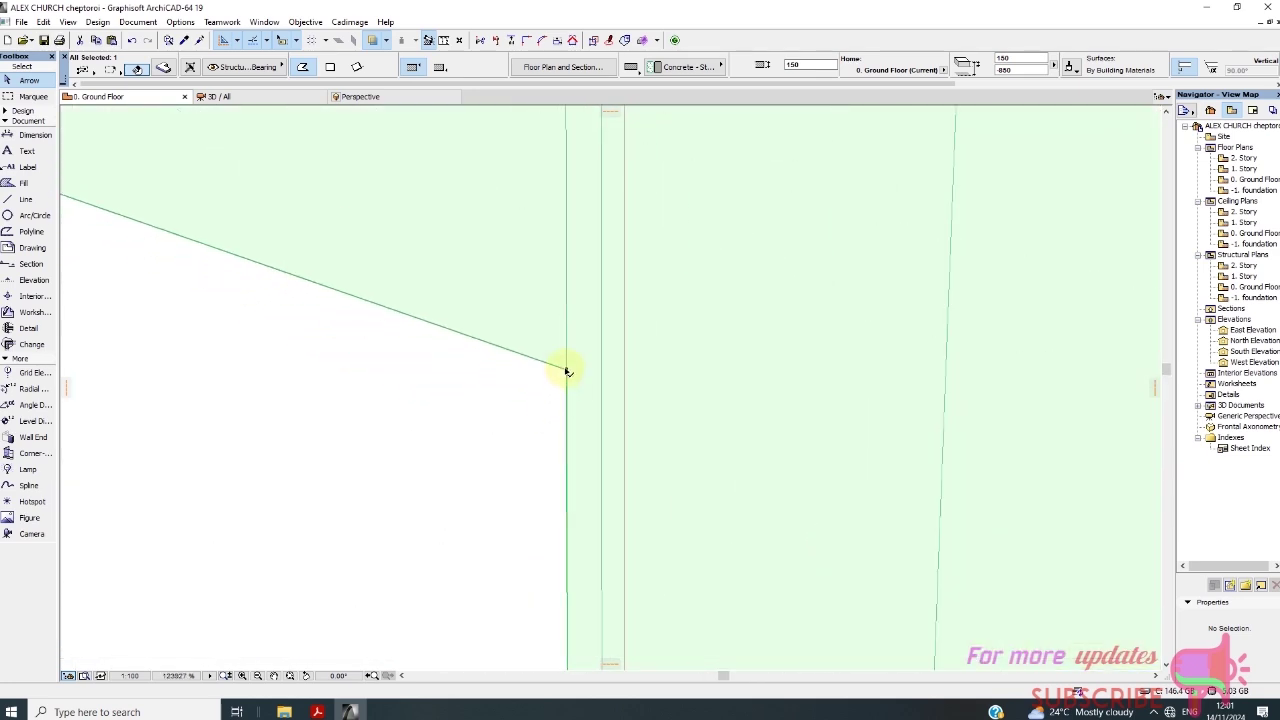
pyautogui.click(566, 371)
pyautogui.scroll(-7, 570, 372)
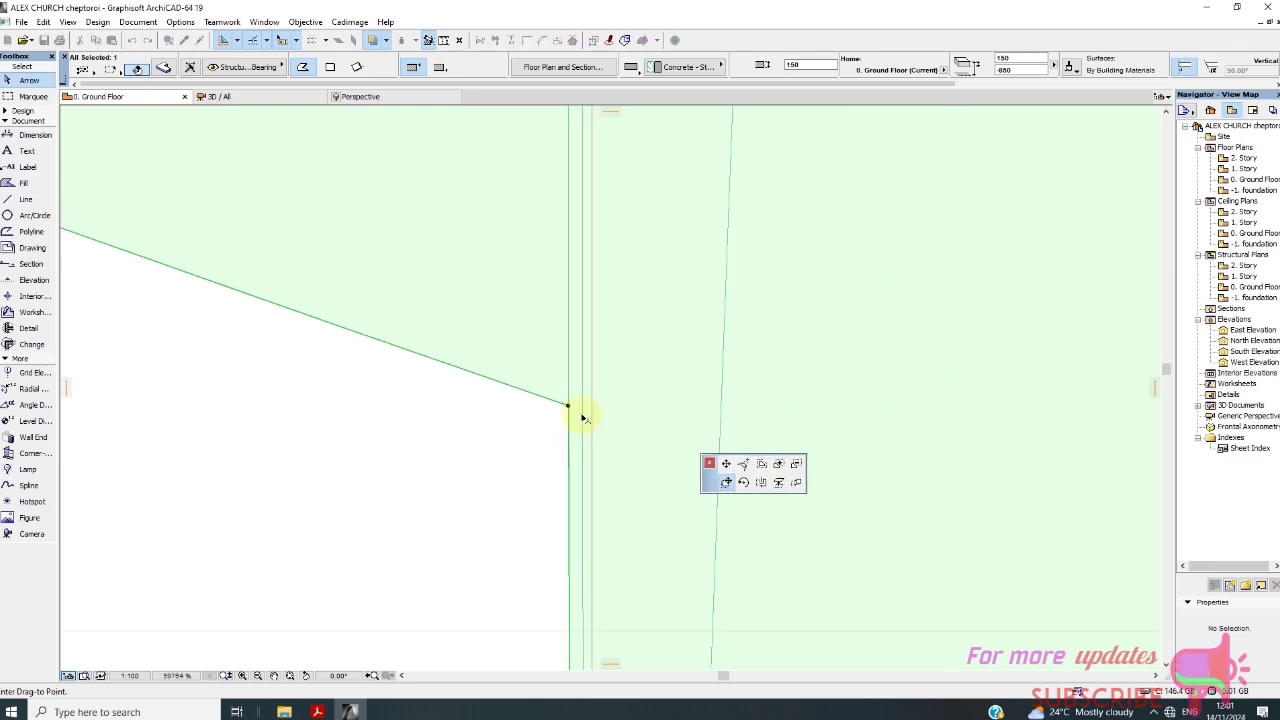
pyautogui.scroll(-5, 574, 370)
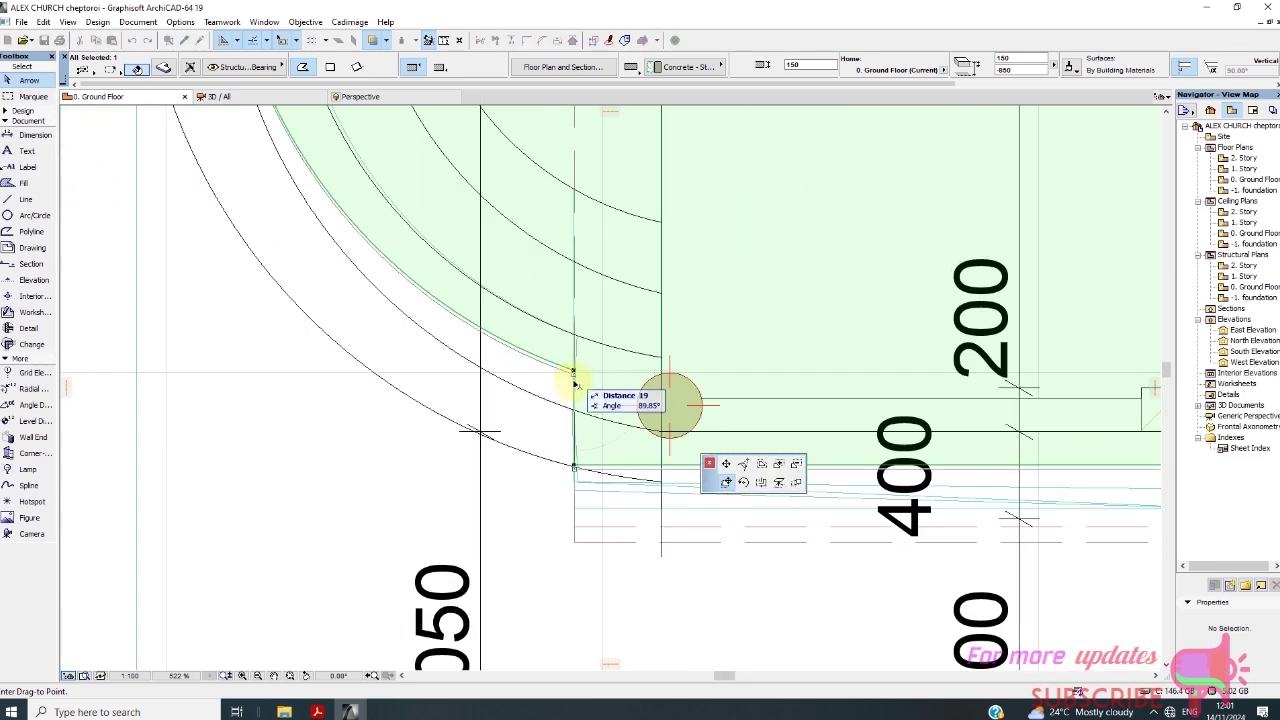
pyautogui.click(575, 467)
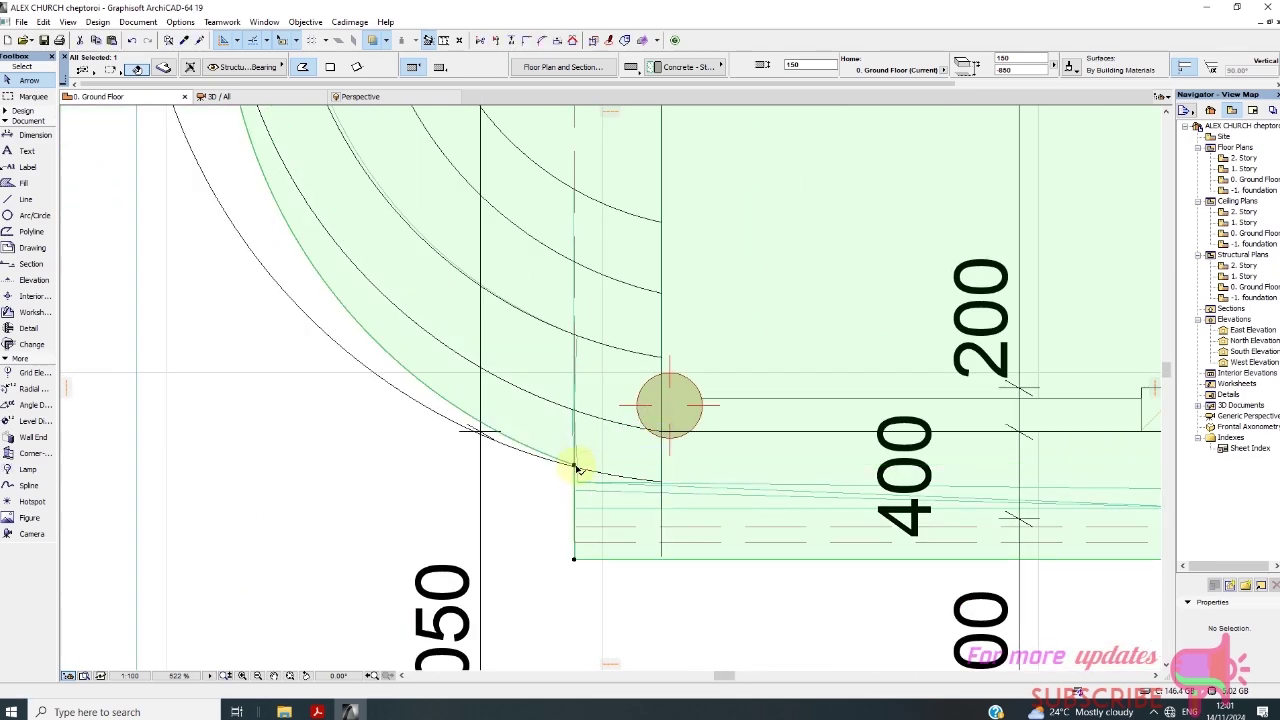
# Move only the upper arc node of the -850 slab onto the slab's upper outer corner
pyautogui.scroll(-4, 567, 468)
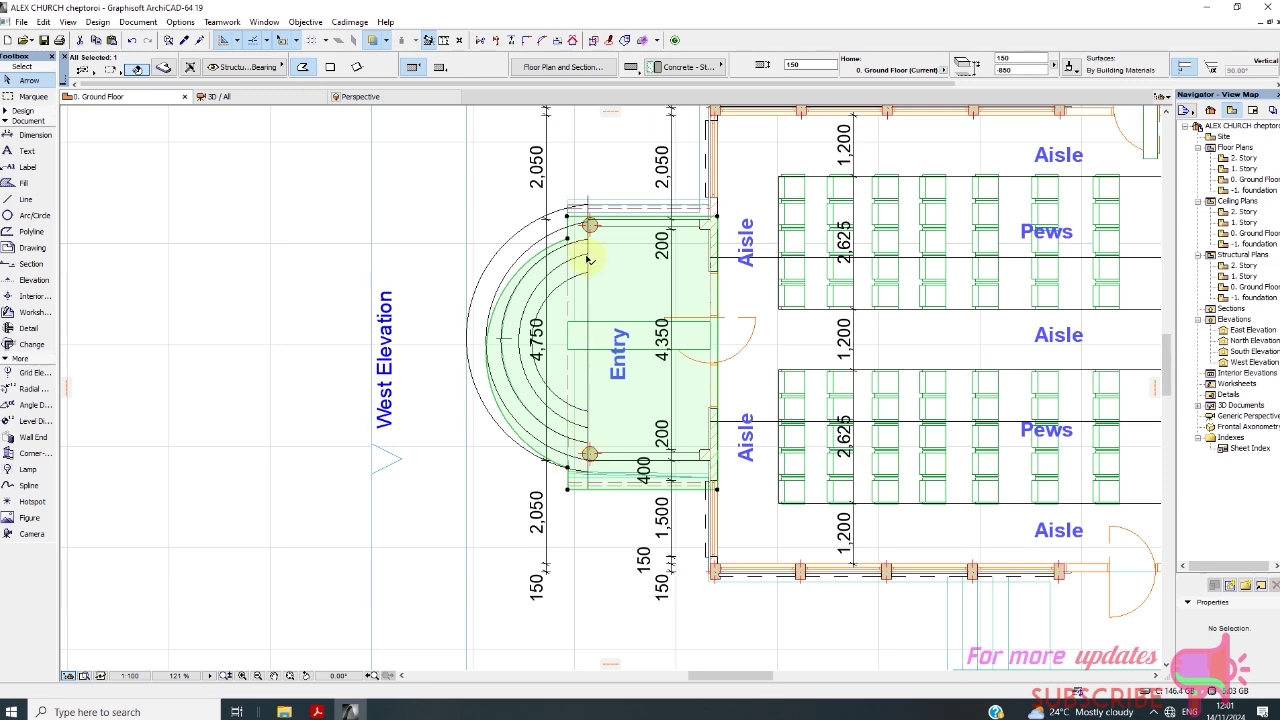
pyautogui.scroll(2, 590, 260)
pyautogui.click(563, 238)
pyautogui.click(698, 412)
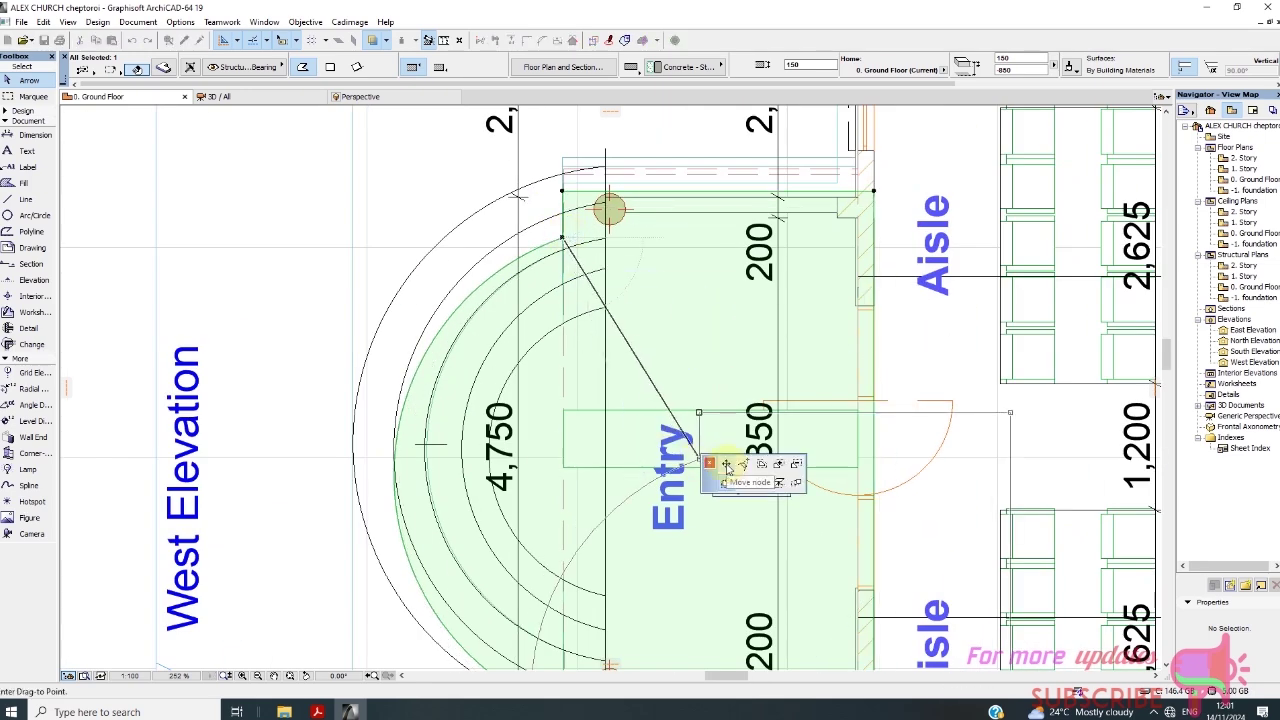
pyautogui.click(726, 466)
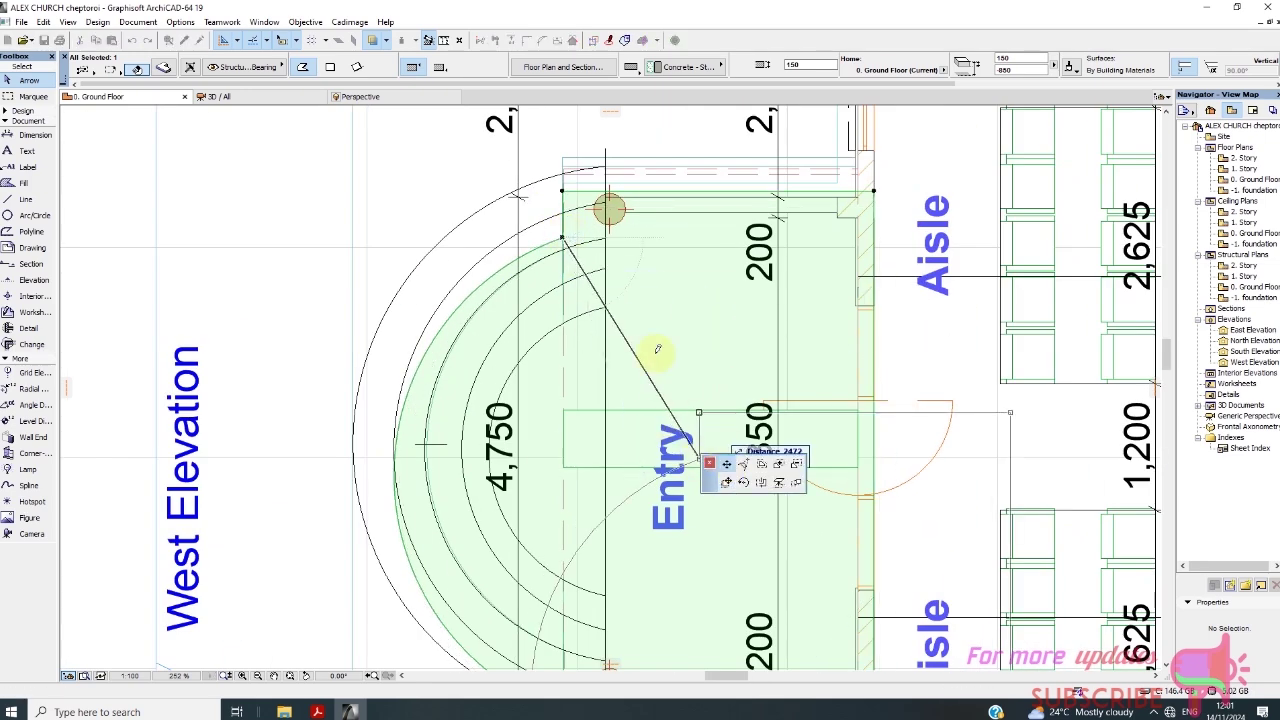
pyautogui.click(564, 188)
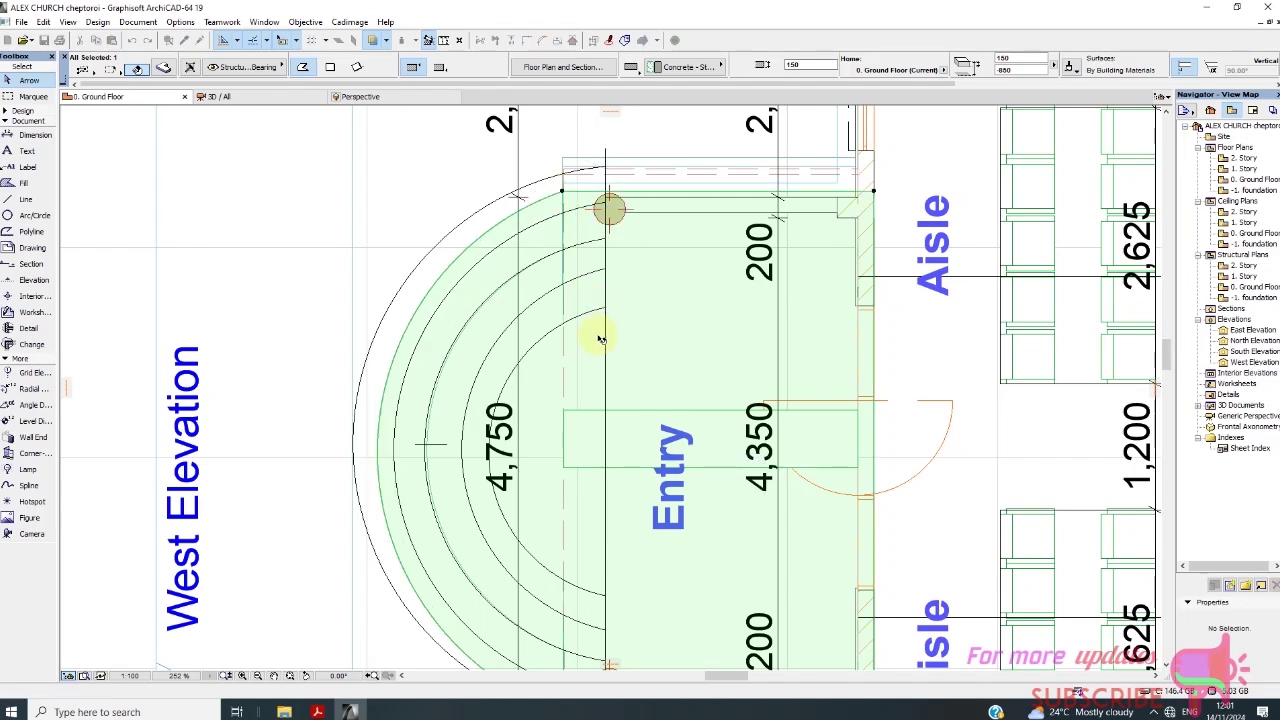
# Move the -850 slab's upper outer node straight up to the outermost step arc
pyautogui.scroll(-3, 570, 285)
pyautogui.scroll(3, 540, 480)
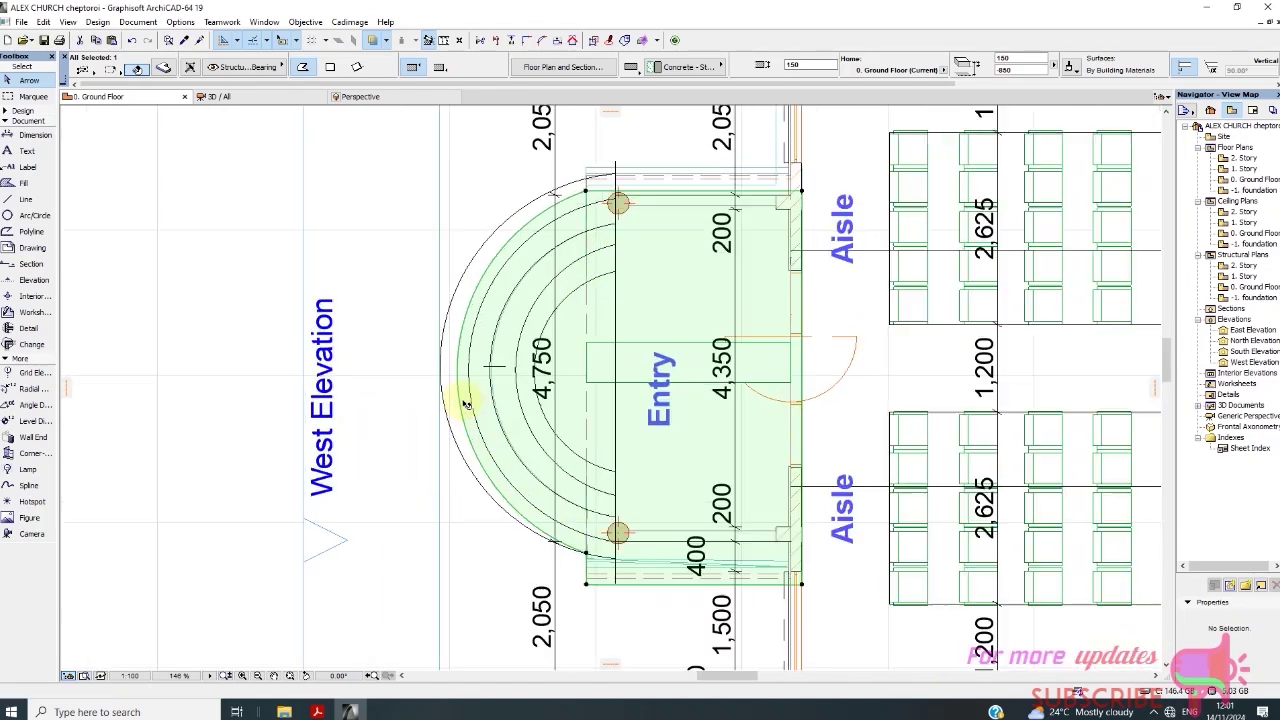
pyautogui.scroll(-1, 470, 378)
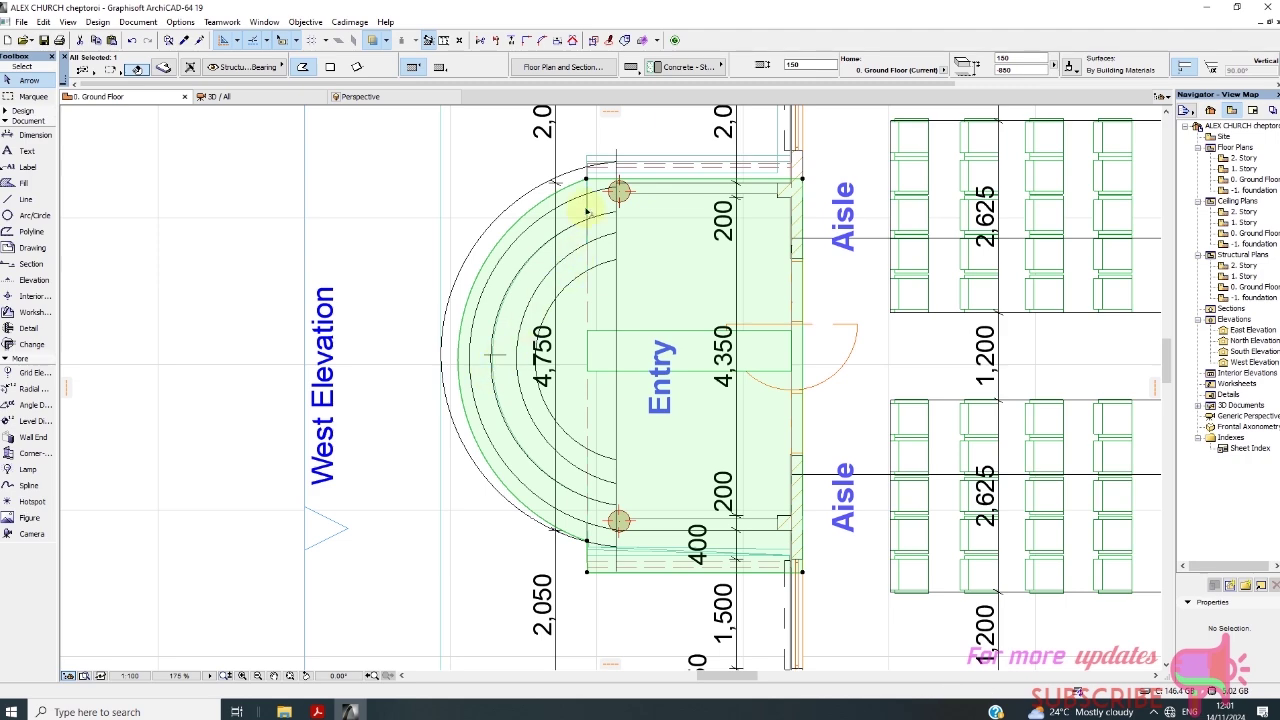
pyautogui.scroll(3, 587, 211)
pyautogui.scroll(-2, 600, 230)
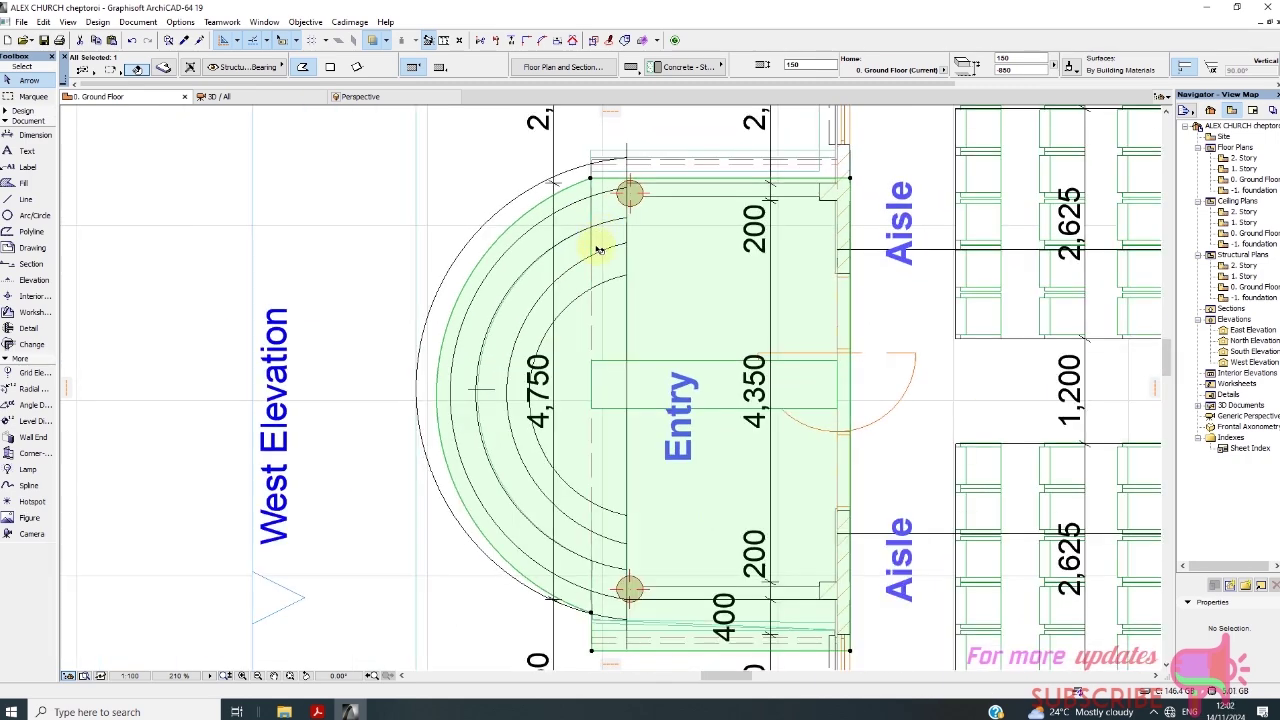
pyautogui.scroll(7, 600, 160)
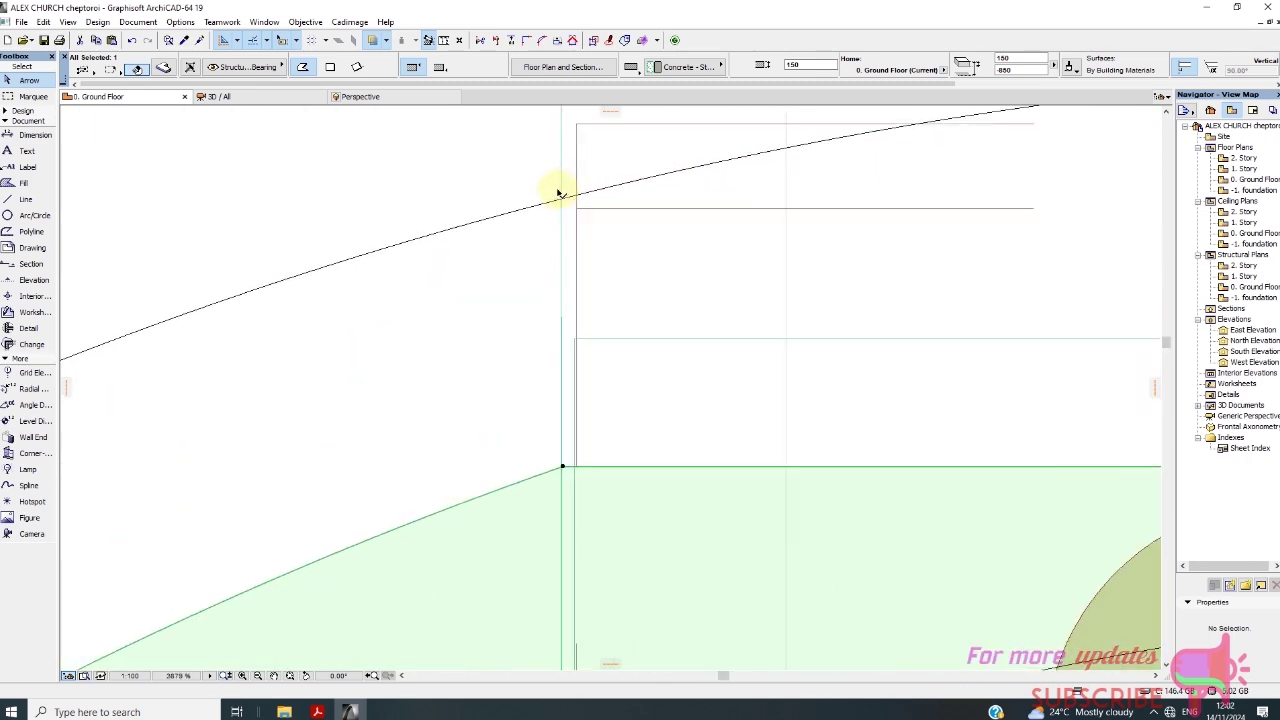
pyautogui.scroll(-4, 600, 434)
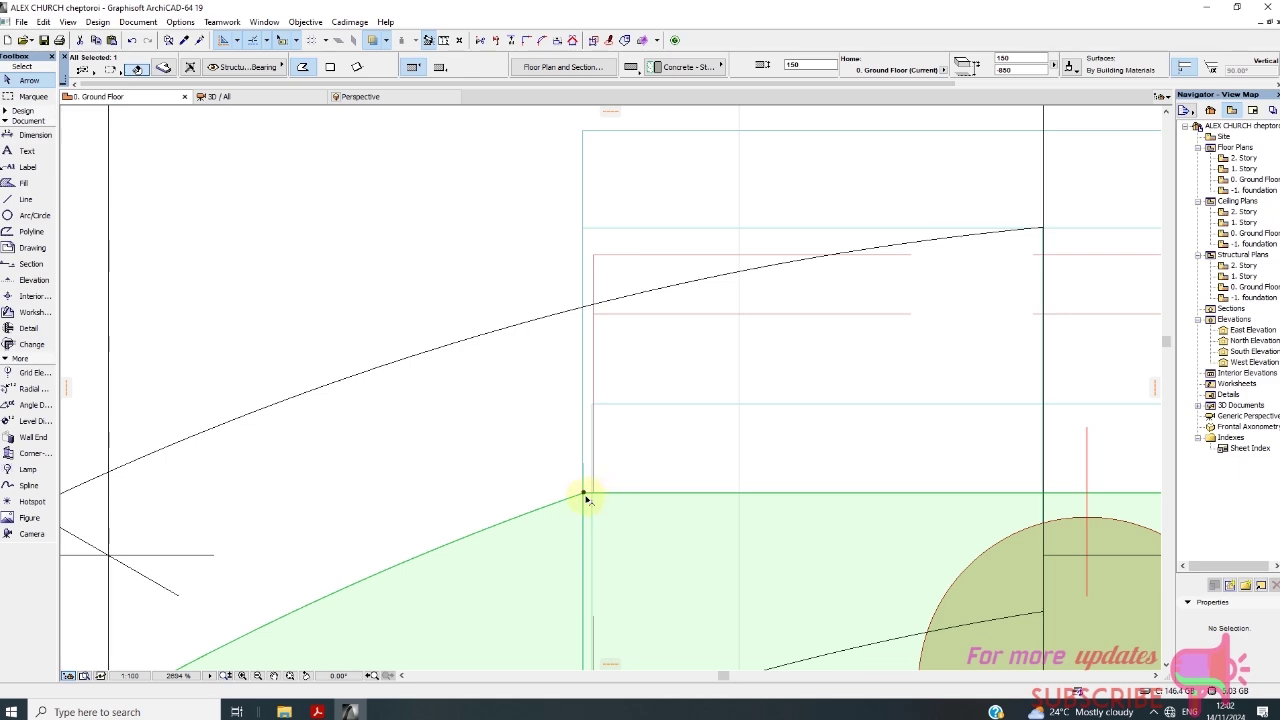
pyautogui.click(586, 495)
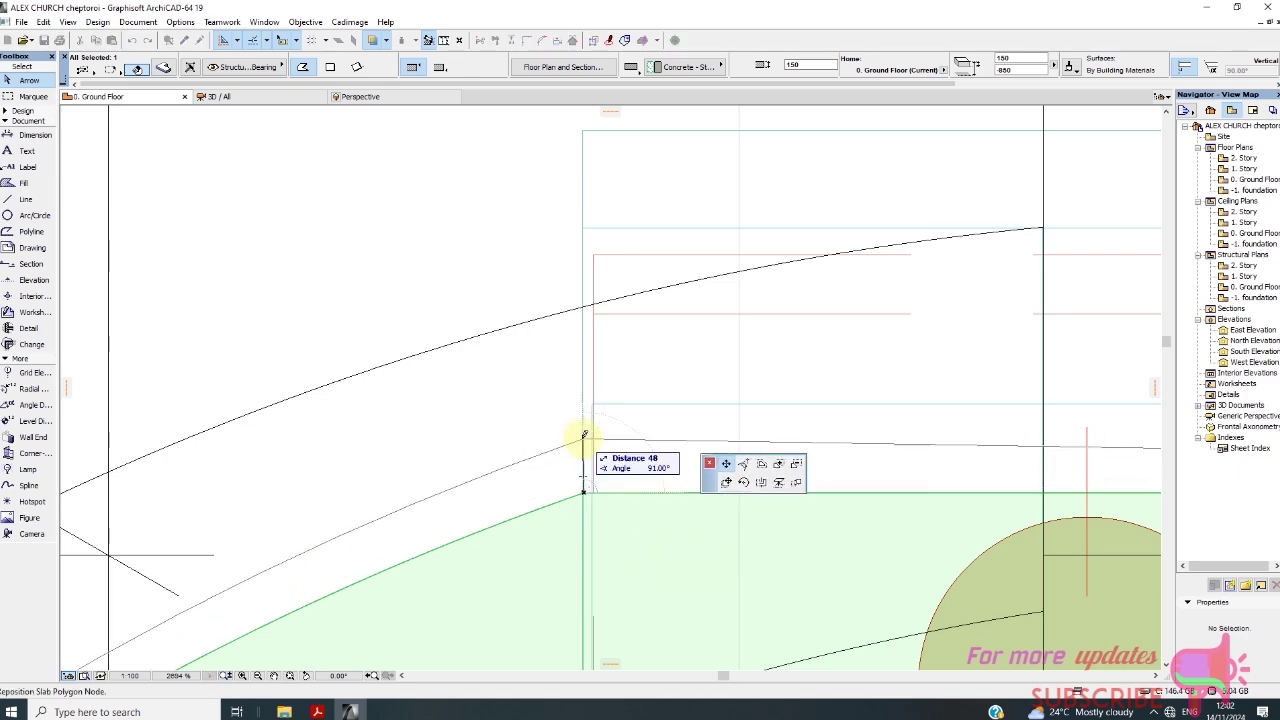
pyautogui.scroll(-2, 500, 430)
pyautogui.click(587, 331)
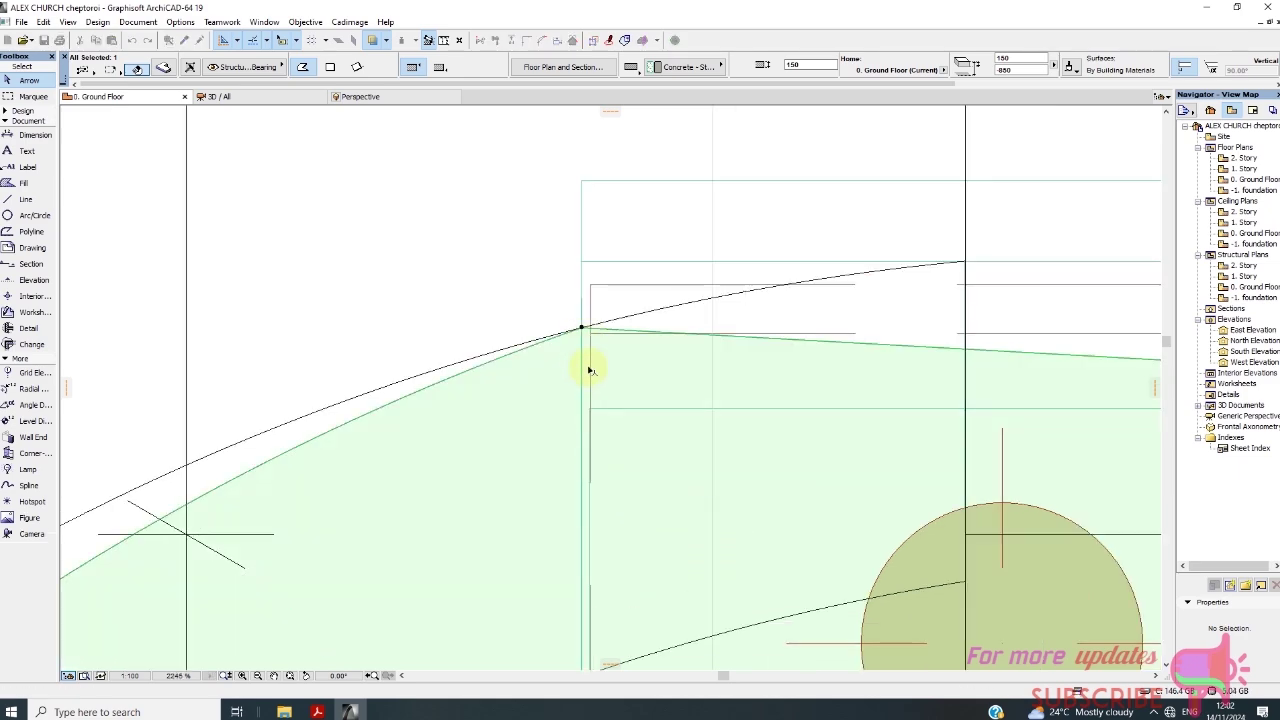
# Bulge the -850 slab's curved edge outward to the outermost step arc, with a radius of about 2660 mm
pyautogui.scroll(-4, 605, 305)
pyautogui.scroll(-4, 609, 295)
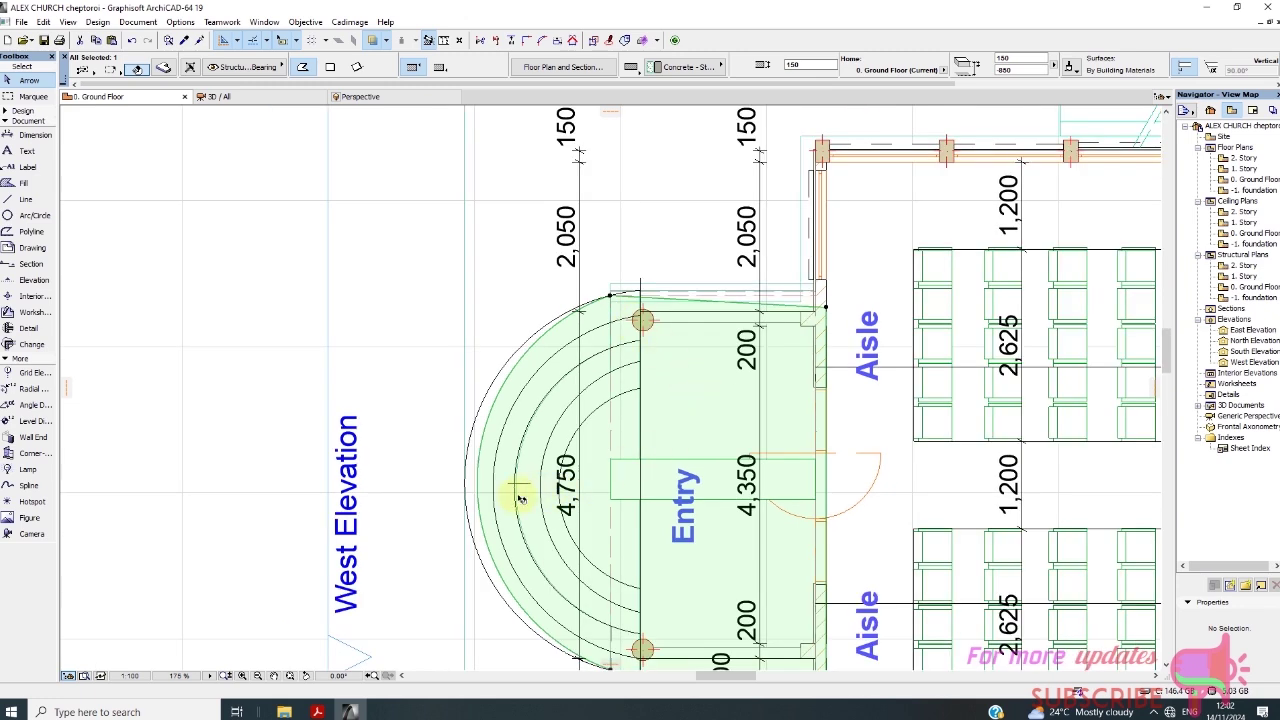
pyautogui.click(476, 488)
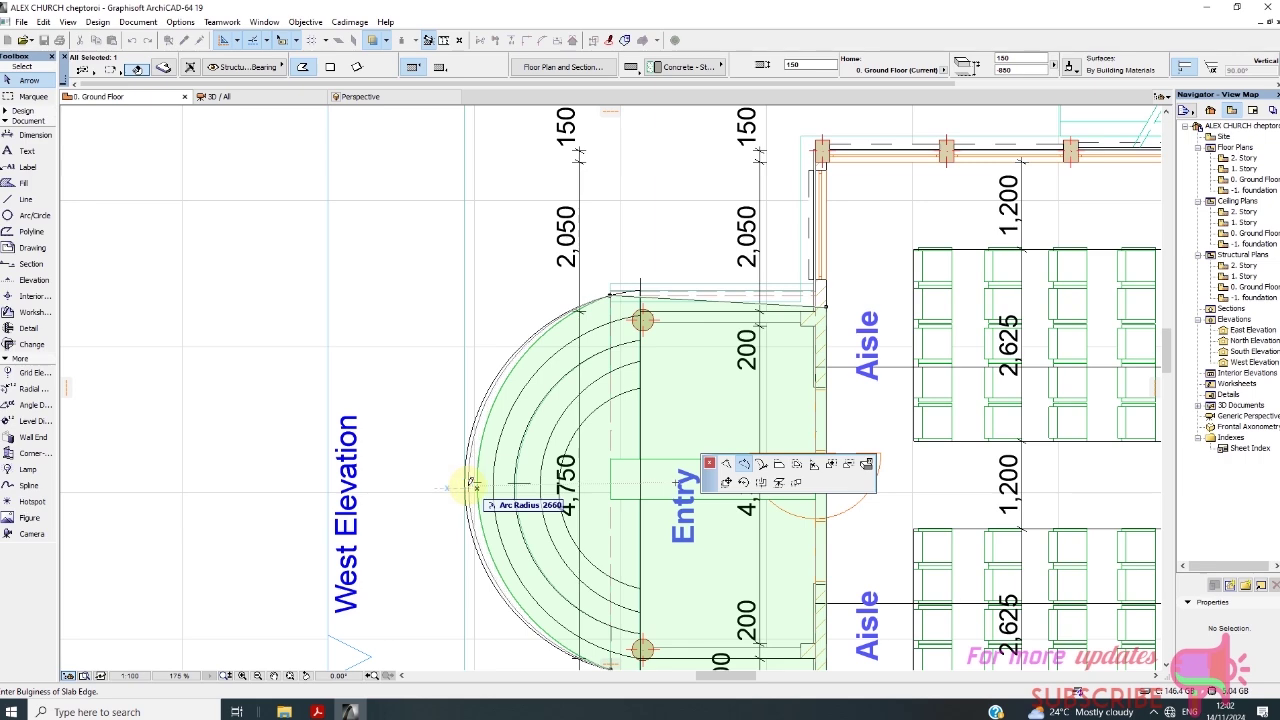
pyautogui.click(472, 487)
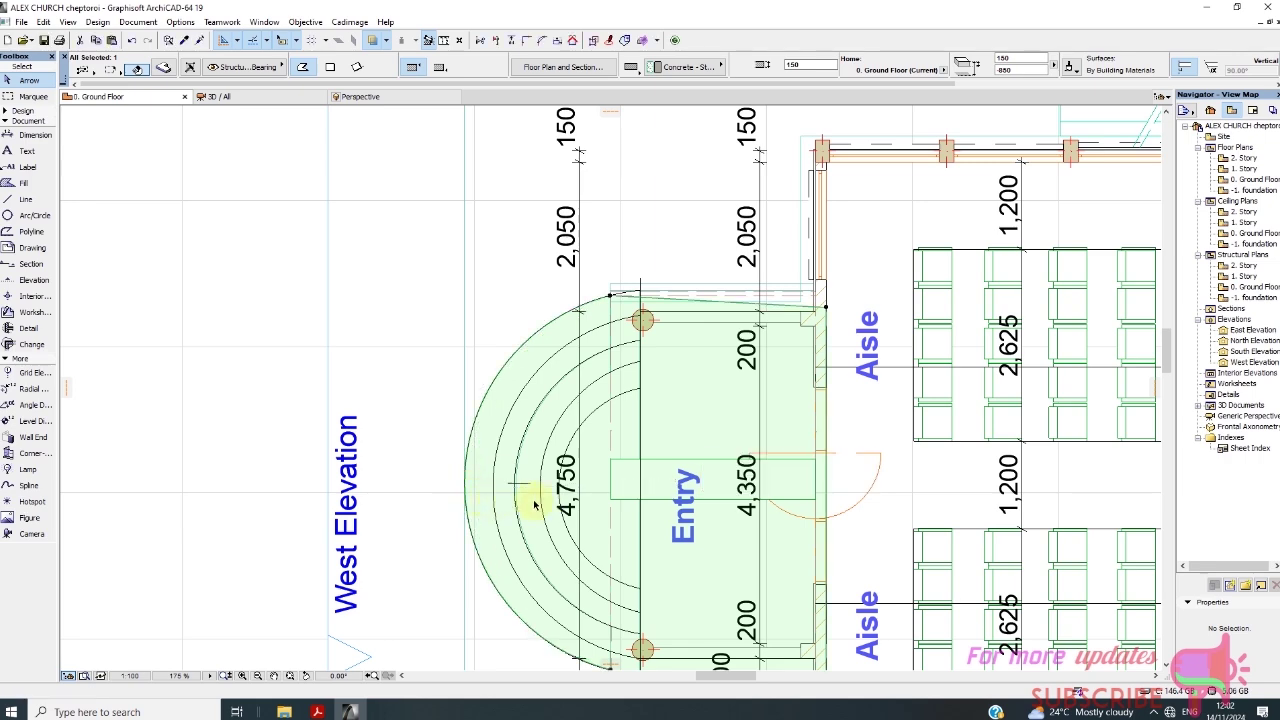
pyautogui.scroll(-2, 510, 335)
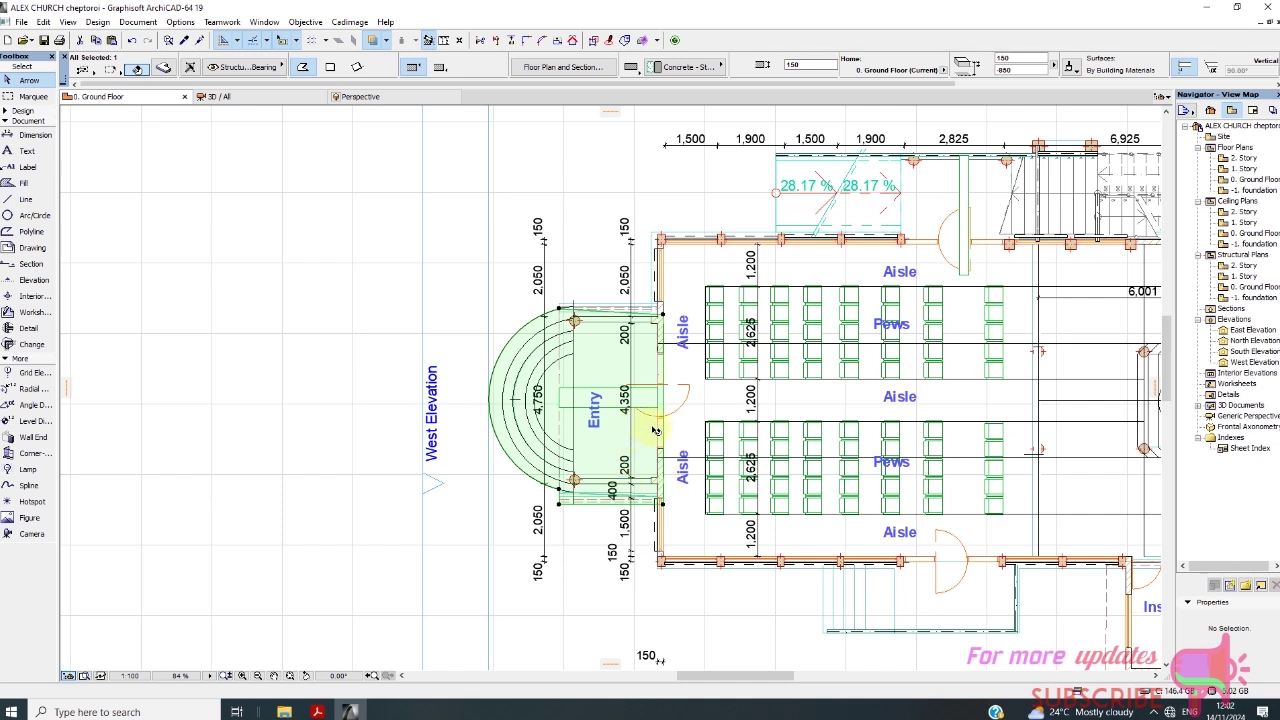
# Try dragging the whole -850 slab in the 3D view by its outer corner to beneath the step above, and undo the move
pyautogui.click(257, 96)
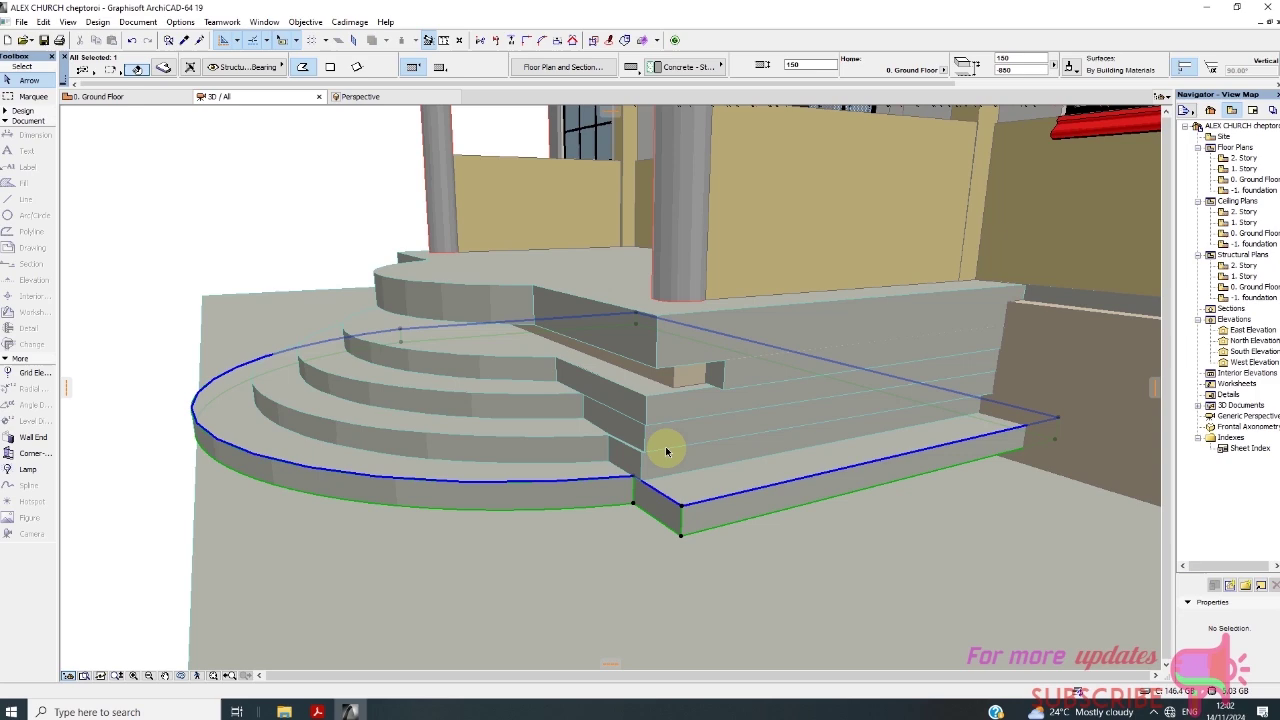
pyautogui.keyDown('shift'); pyautogui.moveTo(667, 451); pyautogui.dragTo(360, 480, button='middle'); pyautogui.keyUp('shift')
pyautogui.click(174, 414)
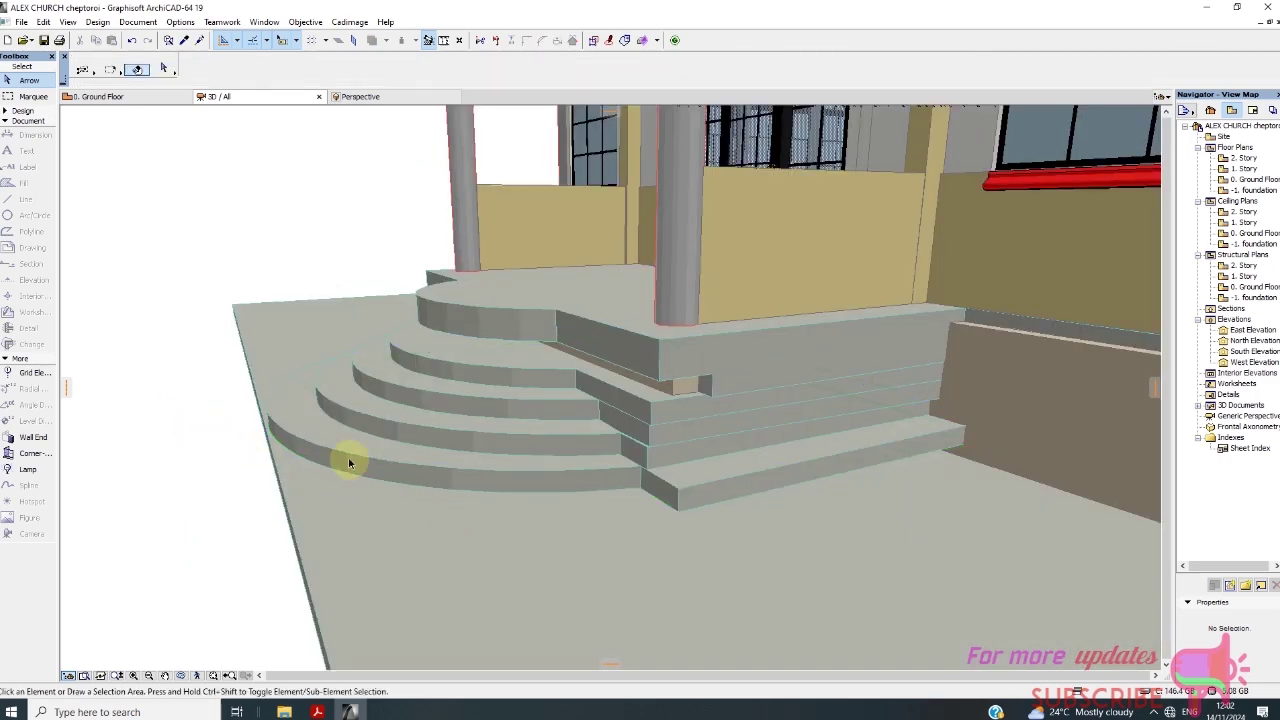
pyautogui.click(686, 501)
pyautogui.click(679, 492)
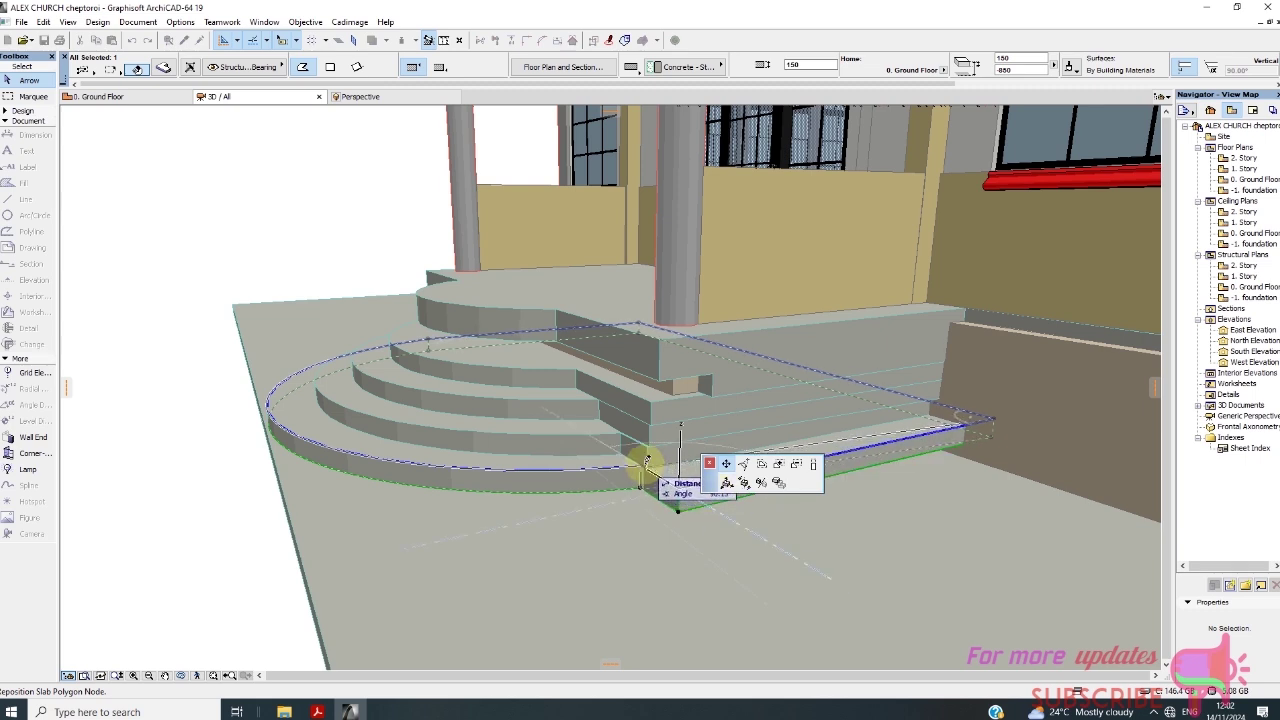
pyautogui.click(728, 485)
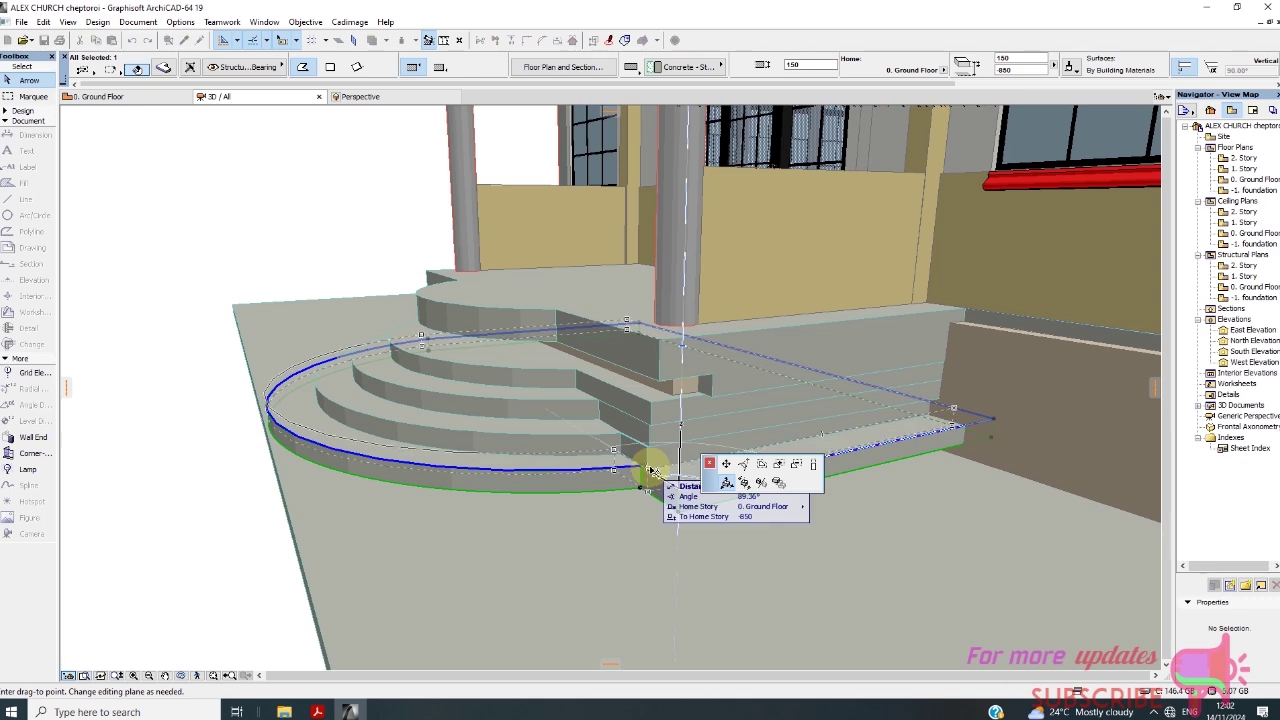
pyautogui.click(649, 491)
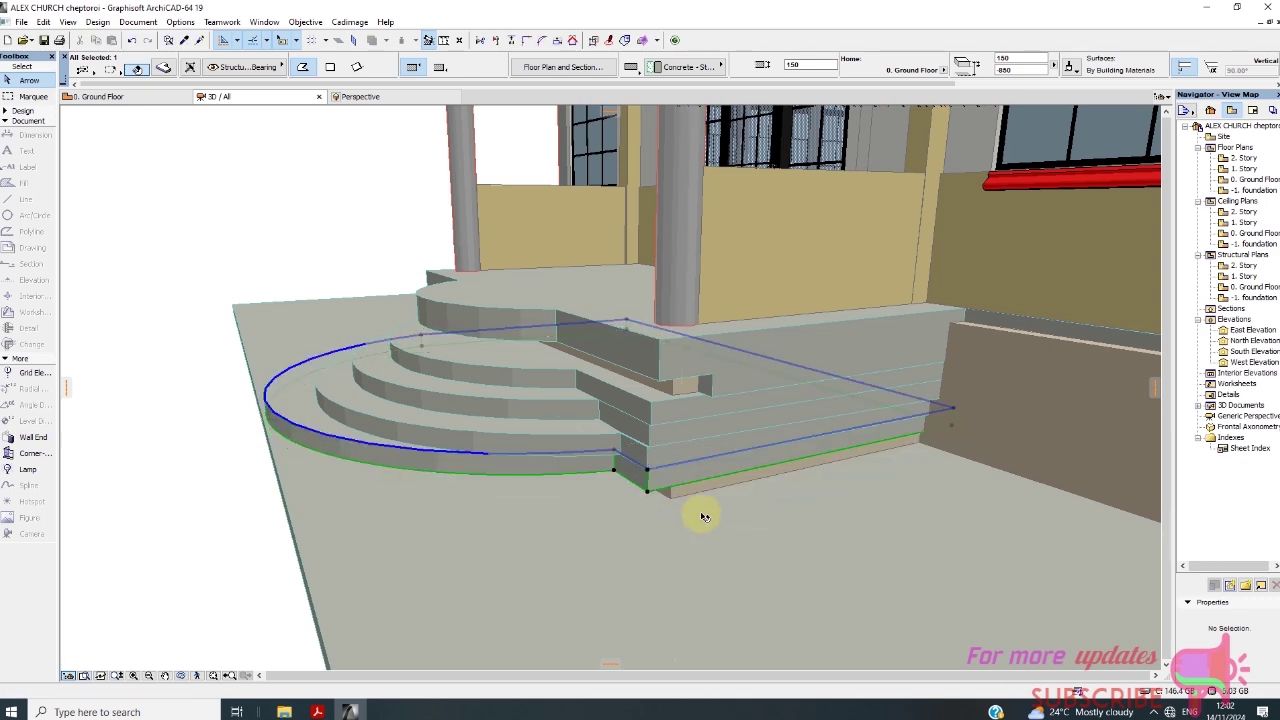
pyautogui.moveTo(695, 509)
pyautogui.keyDown('shift'); pyautogui.mouseDown(button='middle')
pyautogui.moveTo(731, 527)
pyautogui.moveTo(673, 507)
pyautogui.mouseUp(button='middle'); pyautogui.keyUp('shift')
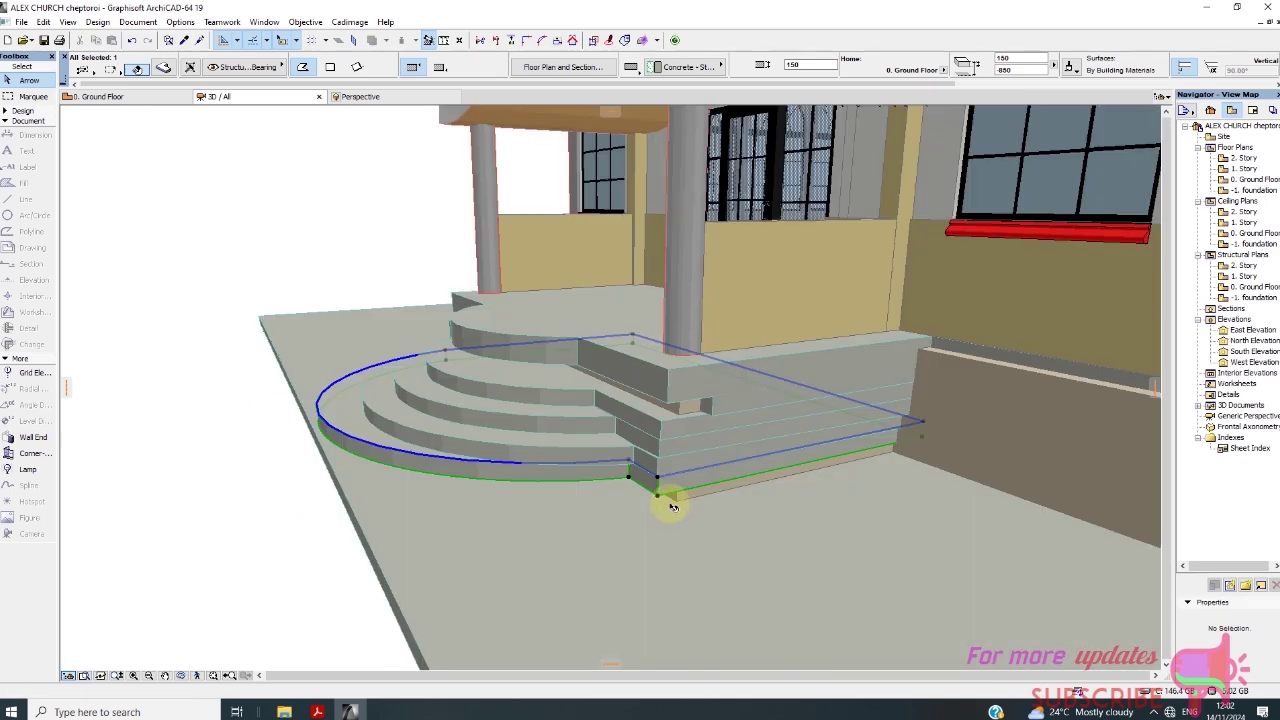
pyautogui.click(132, 41)
# Move the -850 slab's outer corner node in line with the step above, and its rear corner node back to the step's wall end
pyautogui.click(686, 496)
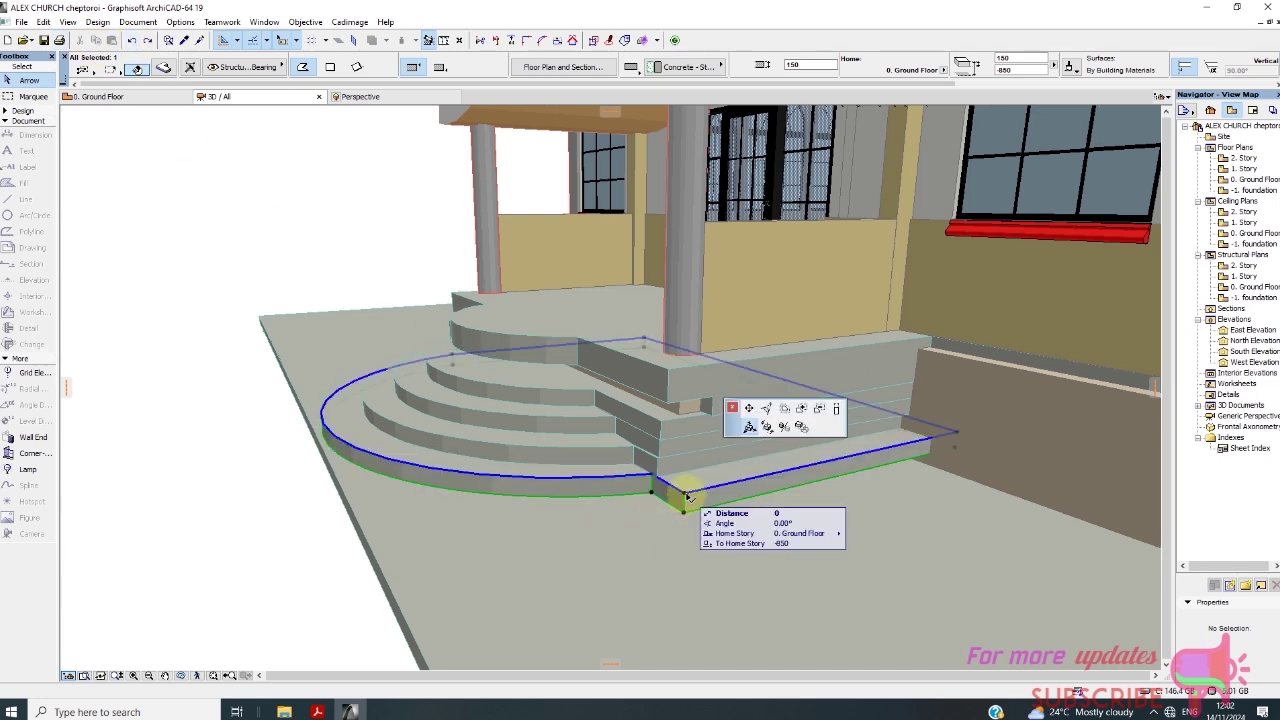
pyautogui.click(727, 465)
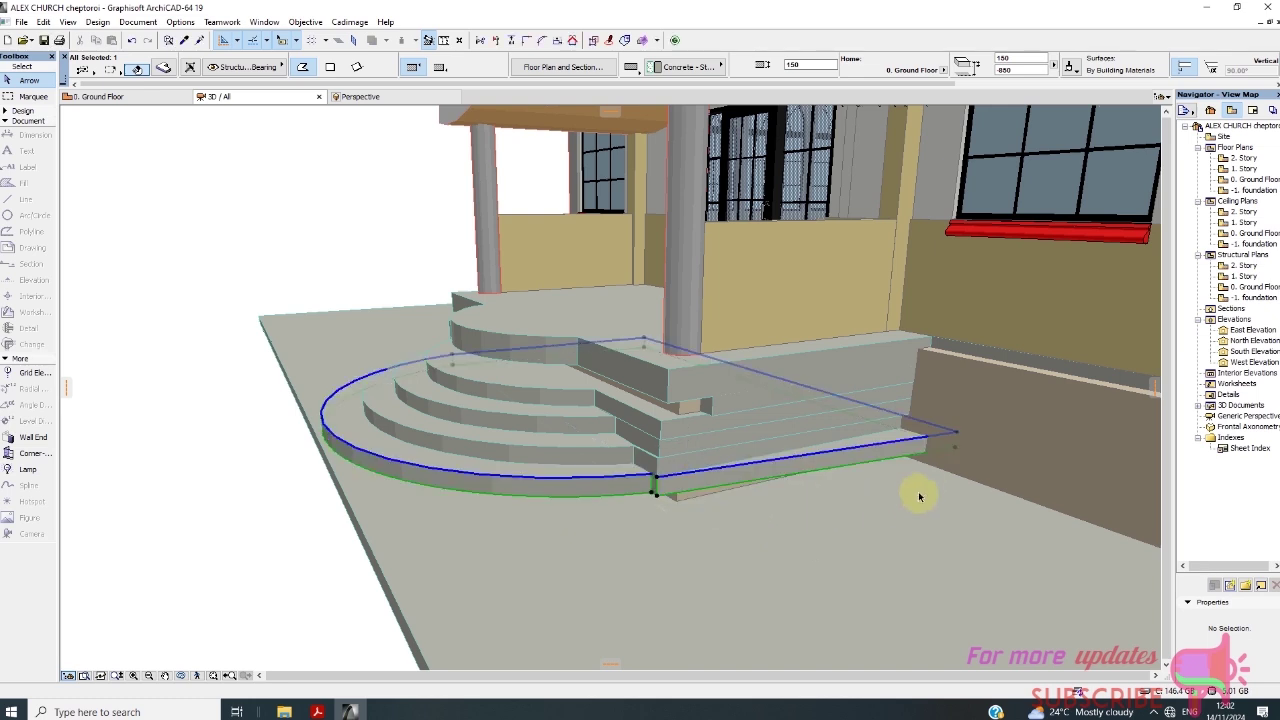
pyautogui.click(905, 424)
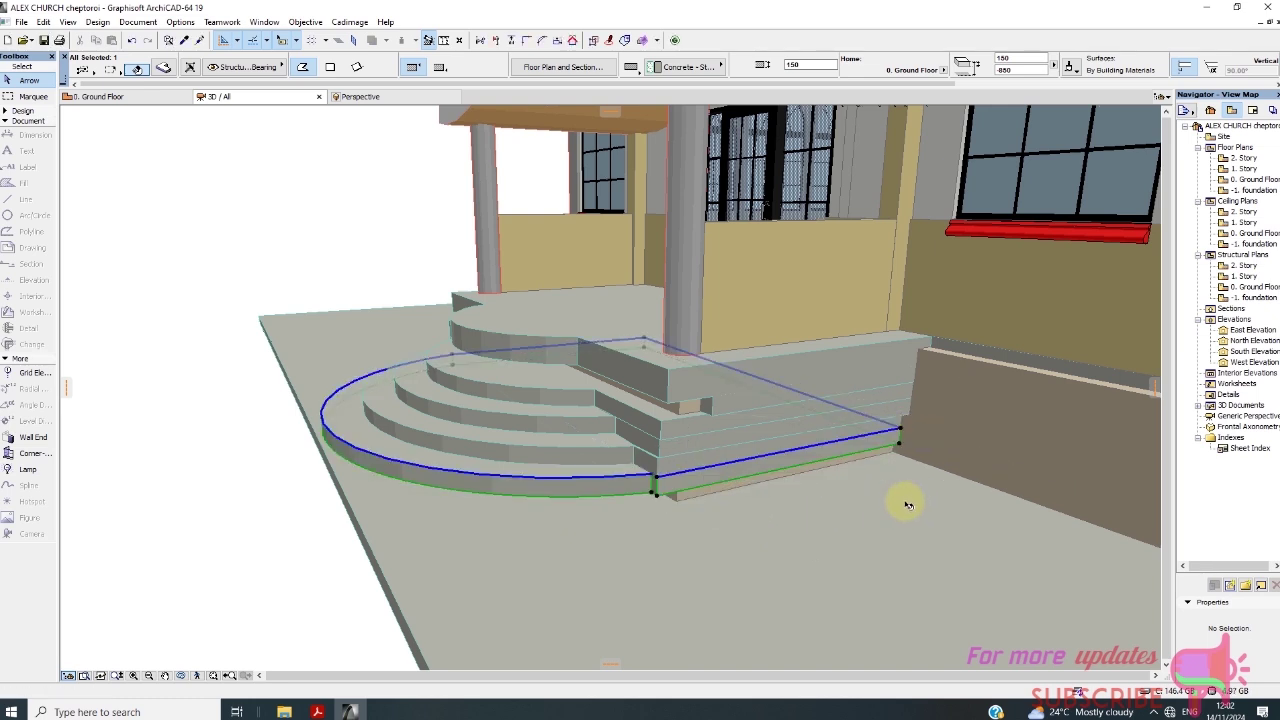
pyautogui.click(655, 493)
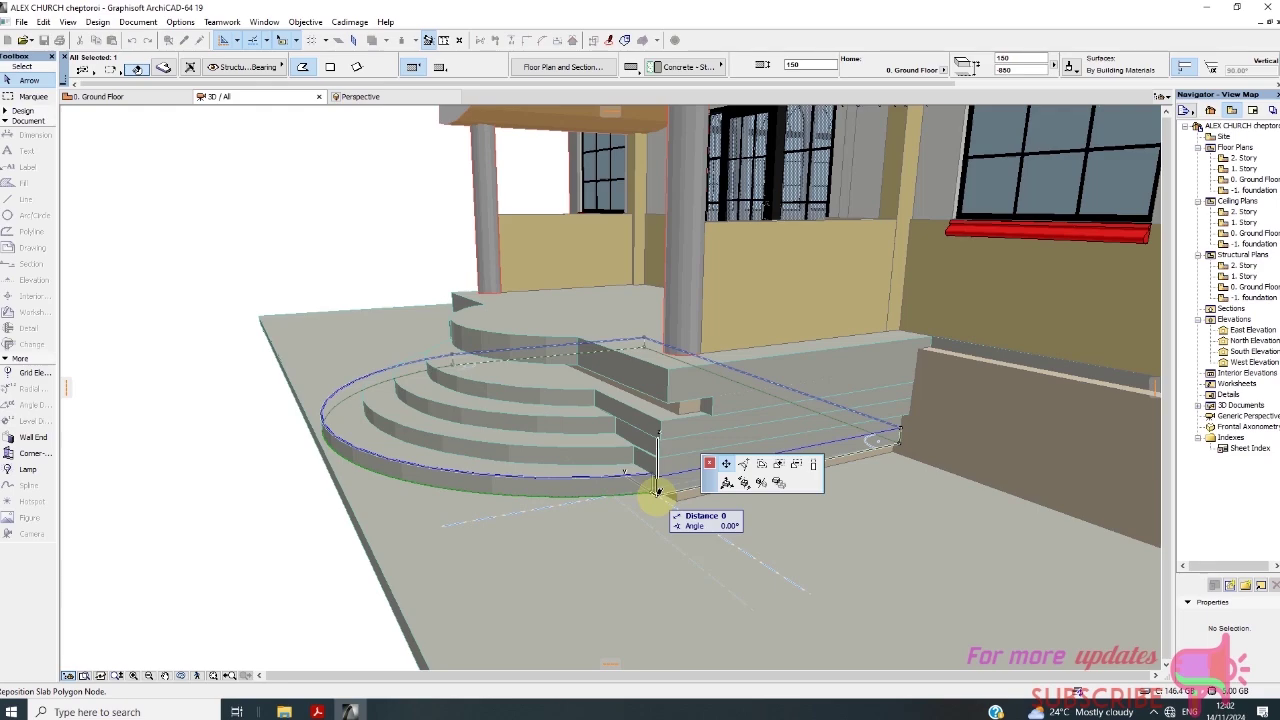
pyautogui.click(592, 497)
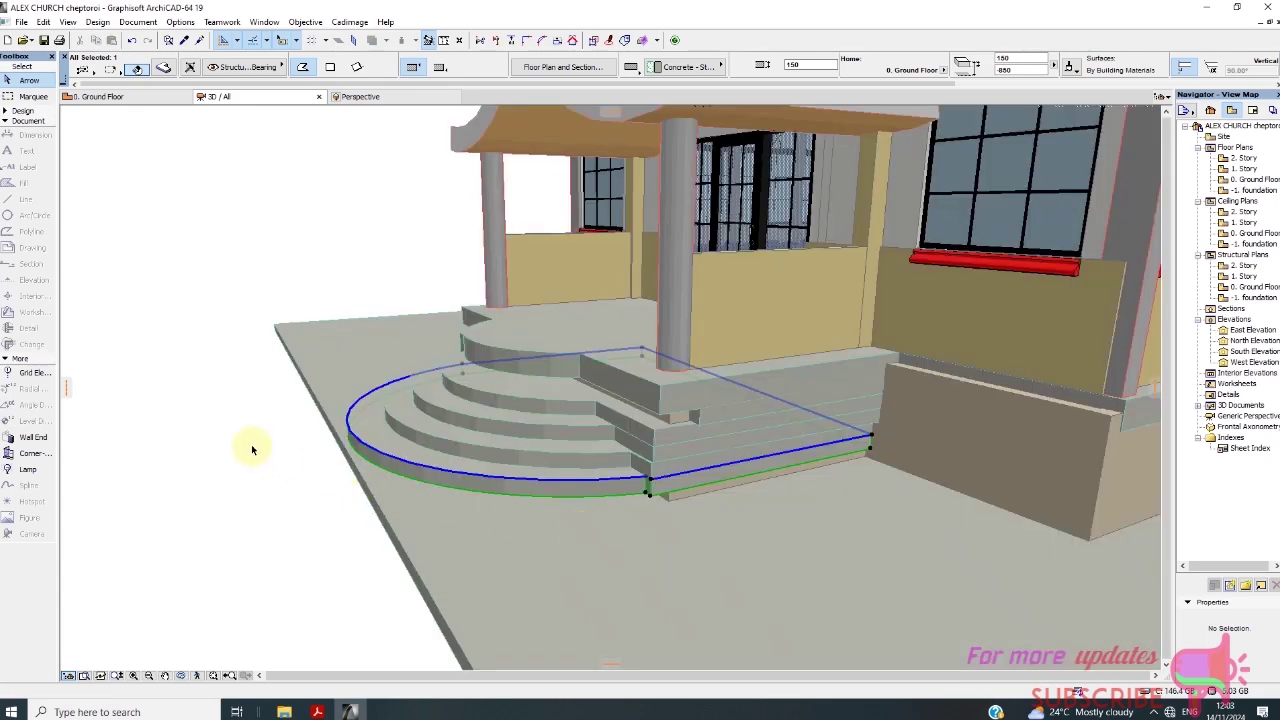
pyautogui.click(290, 470)
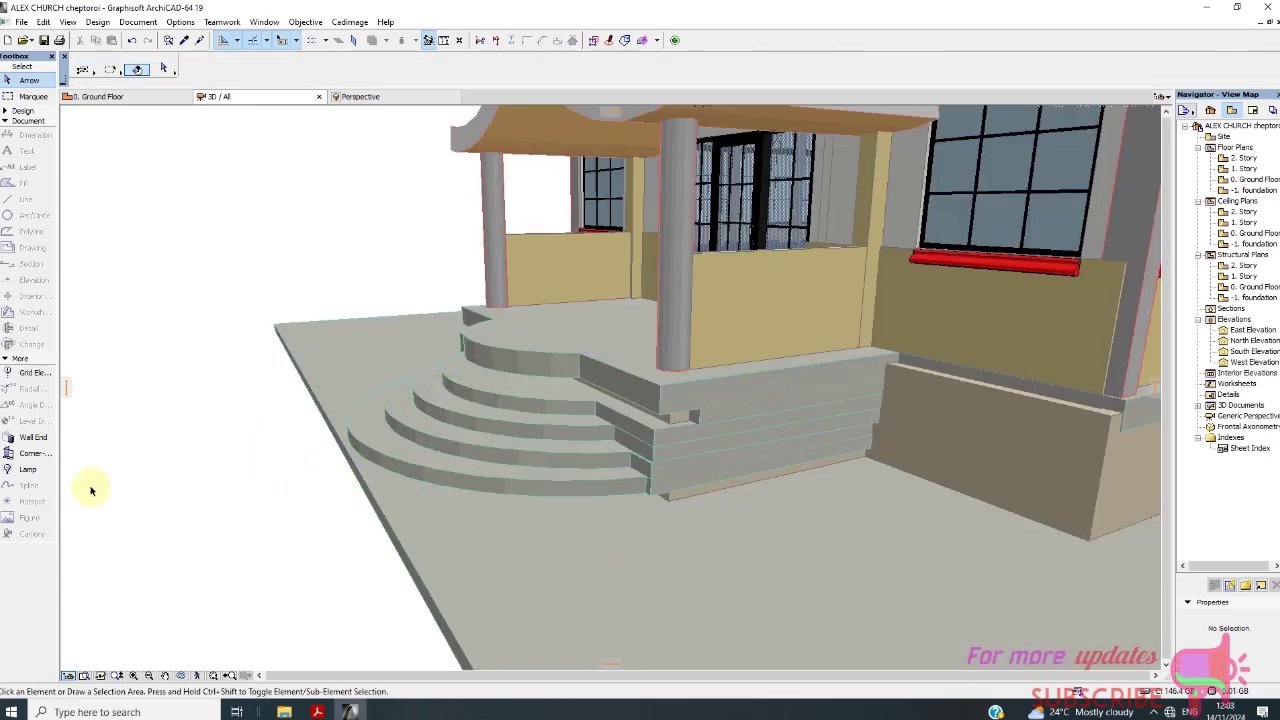
# On the opposite side of the entry, move the -850 slab's outer arc node to beneath the upper step's corner and shift it back about 121 mm
pyautogui.moveTo(90, 490)
pyautogui.keyDown('shift'); pyautogui.mouseDown(button='middle')
pyautogui.moveTo(109, 486)
pyautogui.moveTo(137, 523)
pyautogui.moveTo(366, 586)
pyautogui.moveTo(589, 594)
pyautogui.moveTo(755, 569)
pyautogui.moveTo(974, 471)
pyautogui.moveTo(920, 429)
pyautogui.moveTo(920, 490)
pyautogui.moveTo(481, 562)
pyautogui.mouseUp(button='middle'); pyautogui.keyUp('shift')
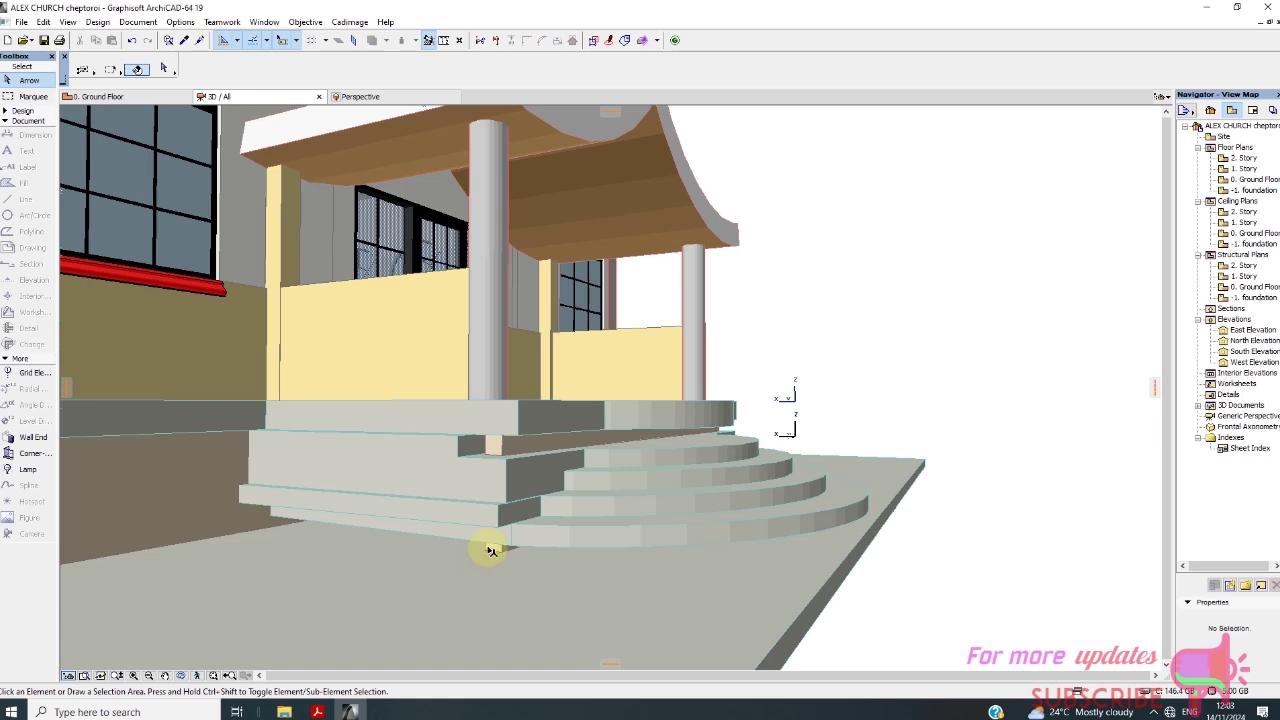
pyautogui.scroll(2, 491, 551)
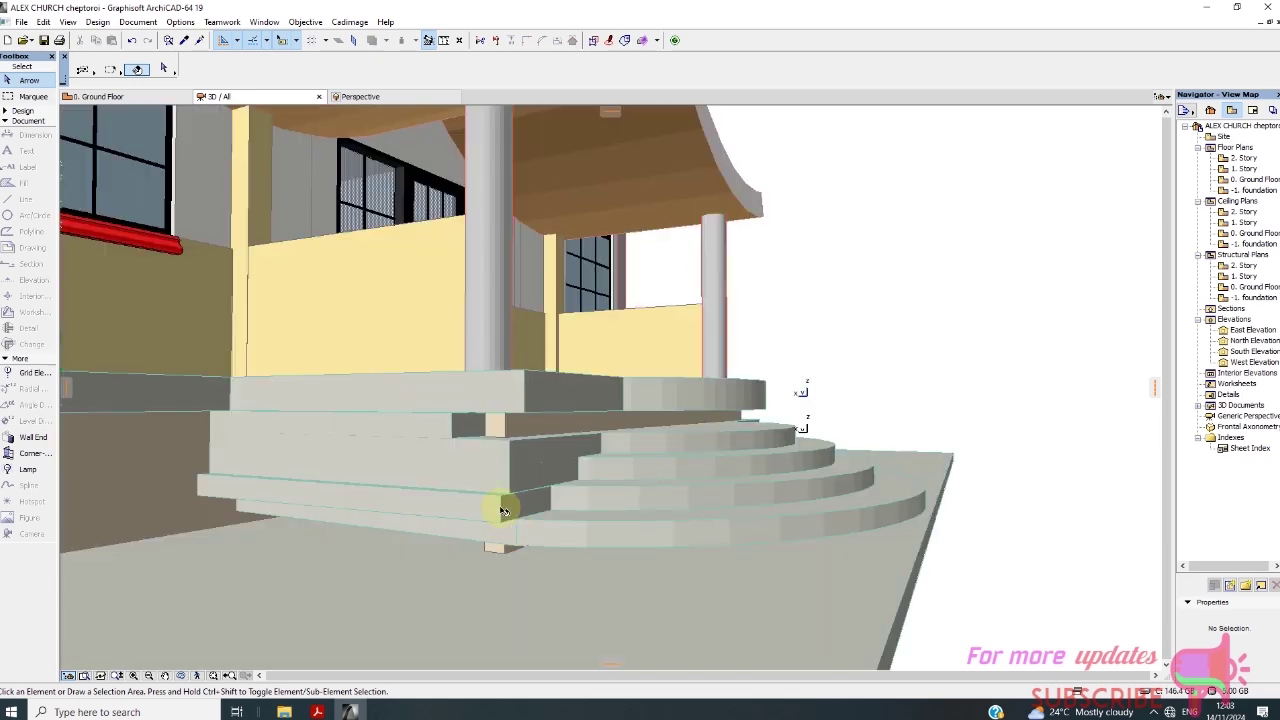
pyautogui.click(503, 511)
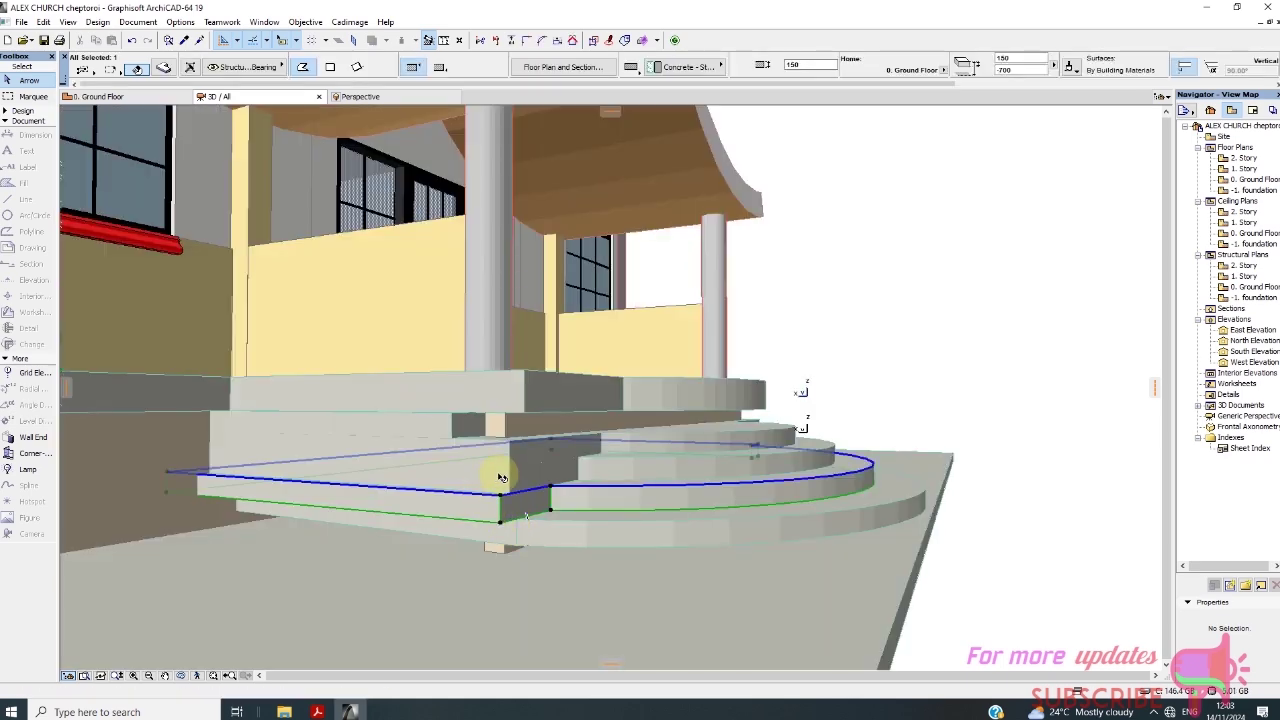
pyautogui.click(501, 477)
pyautogui.click(503, 545)
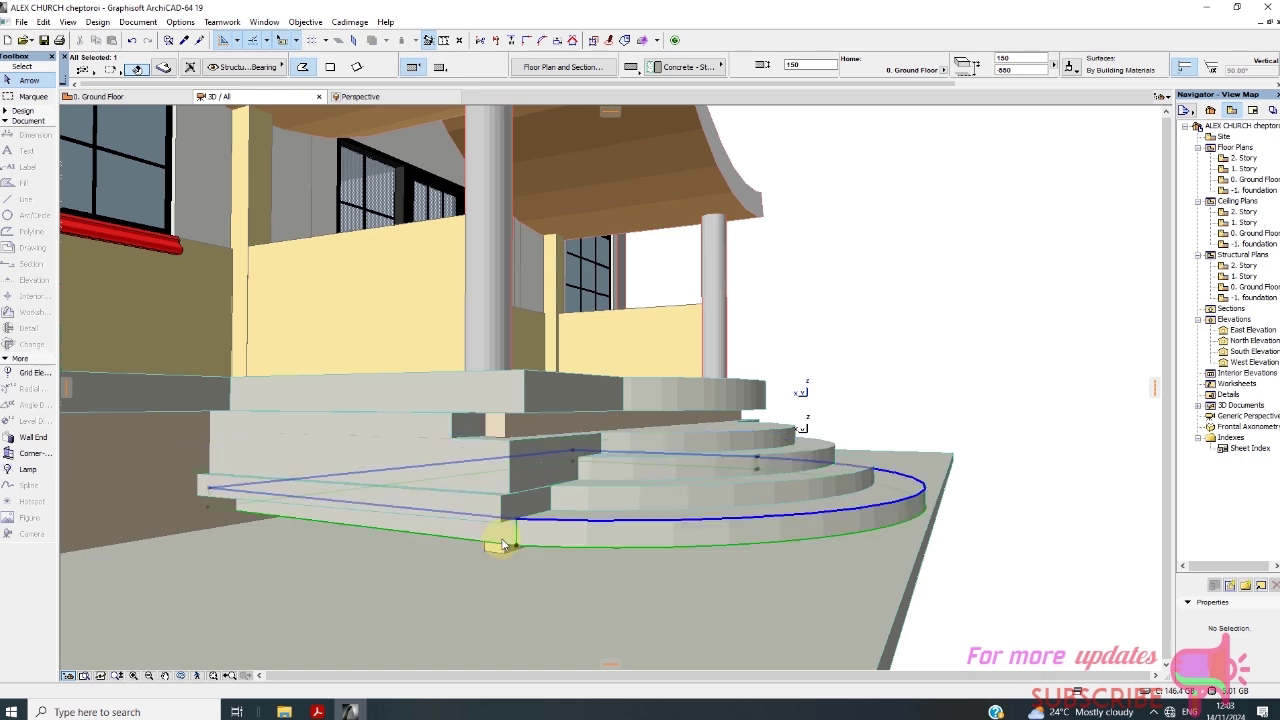
pyautogui.click(518, 522)
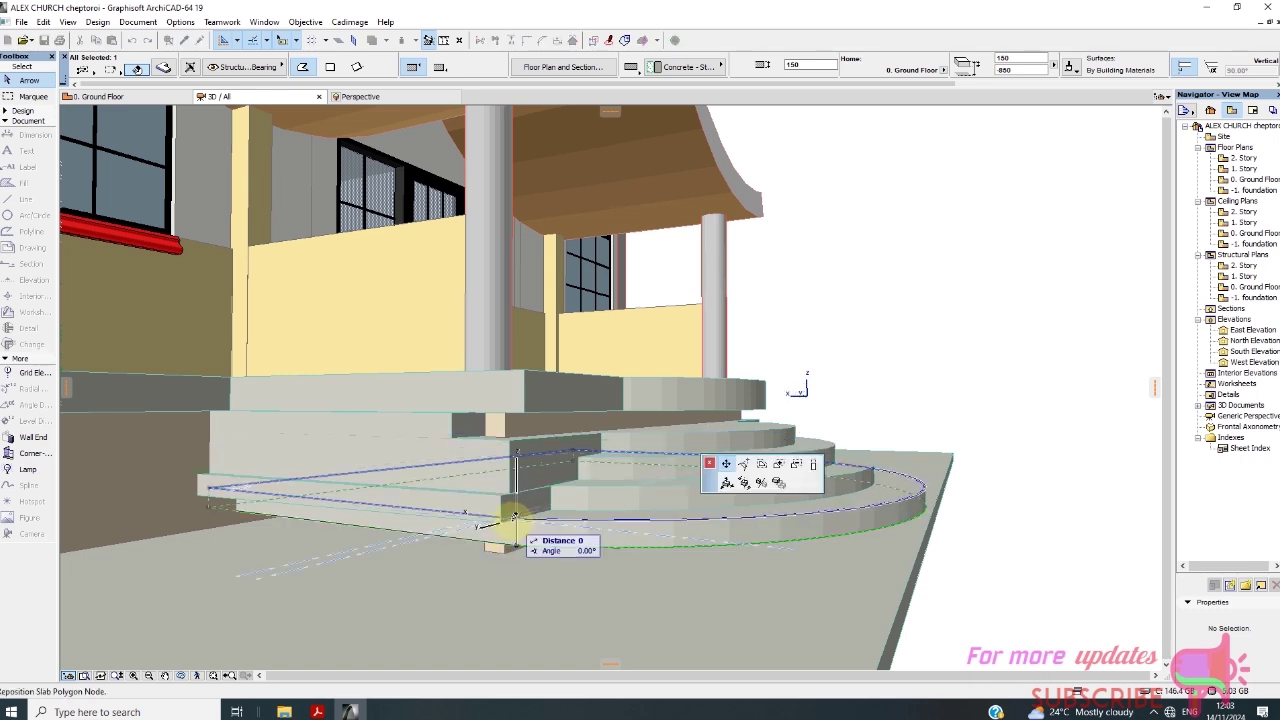
pyautogui.click(500, 598)
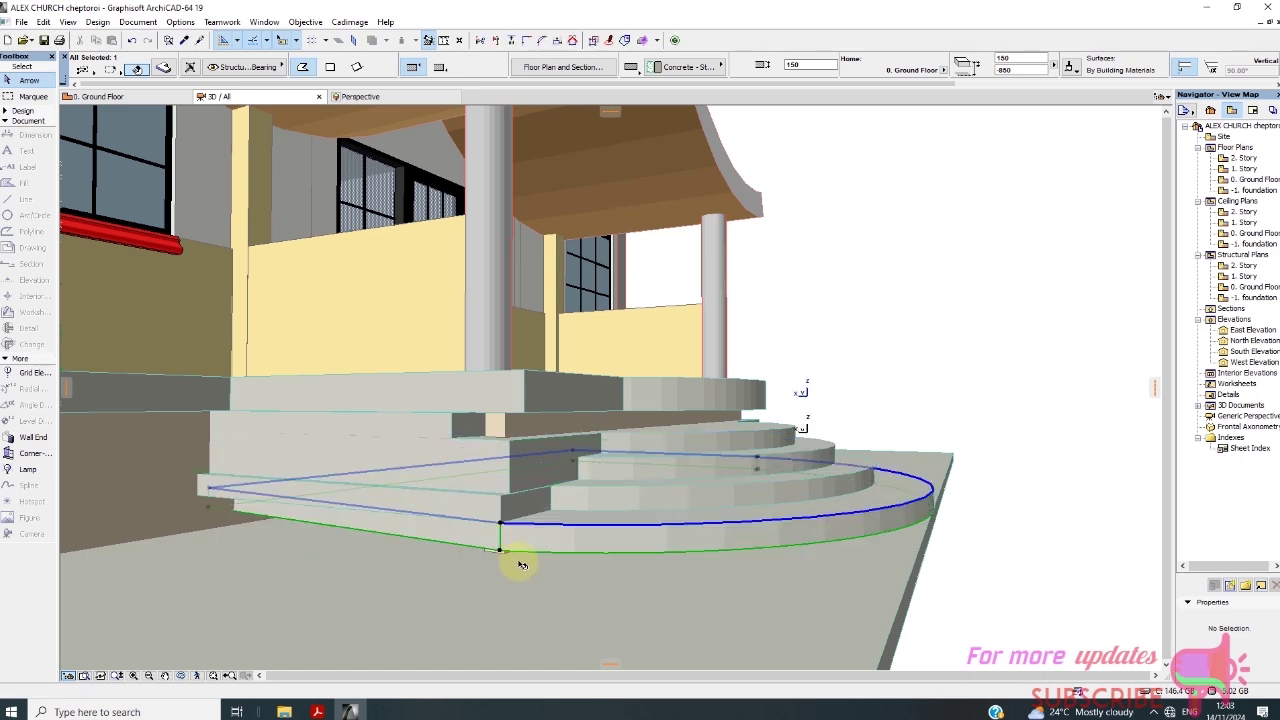
pyautogui.click(501, 524)
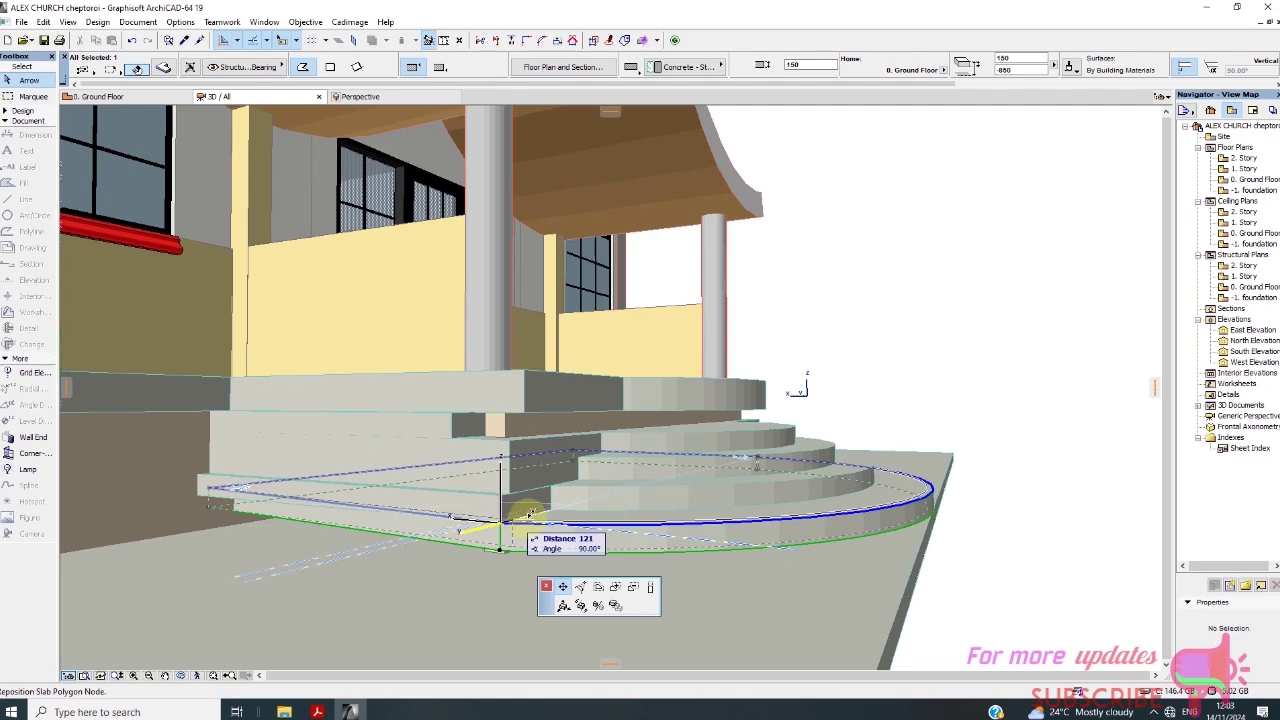
pyautogui.click(531, 516)
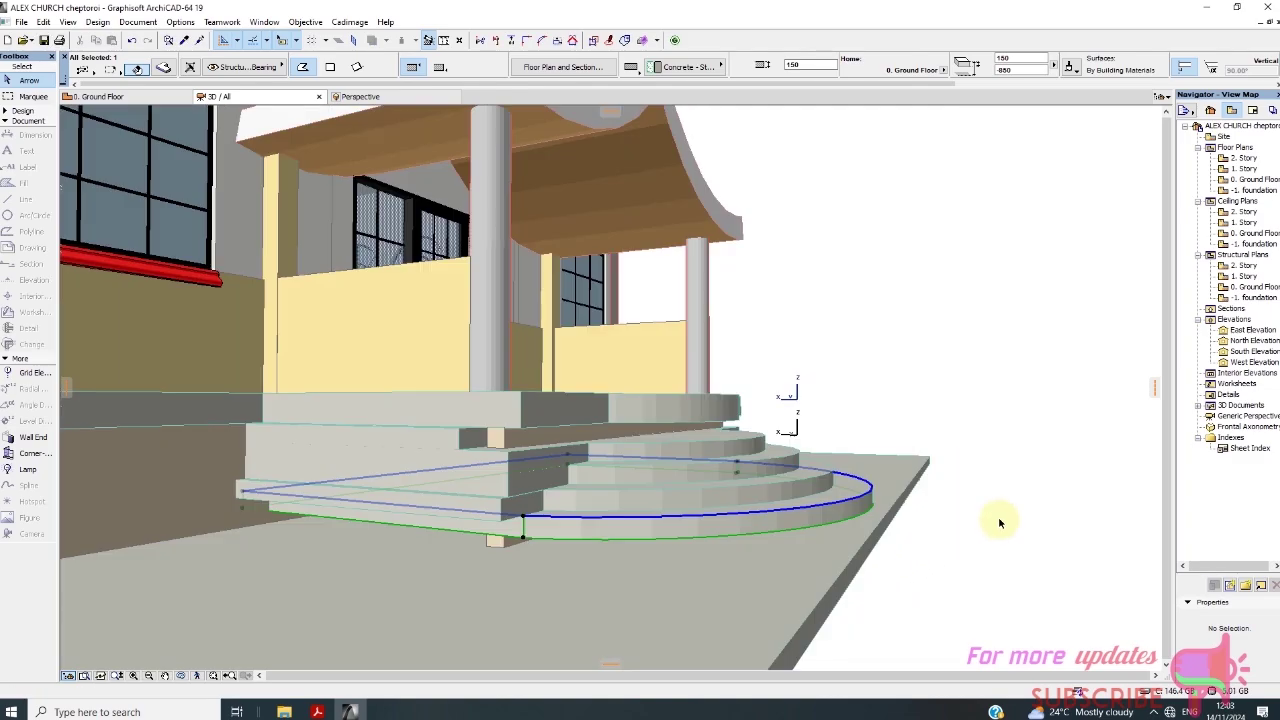
pyautogui.press('Escape')
pyautogui.moveTo(949, 509)
pyautogui.keyDown('shift'); pyautogui.mouseDown(button='middle')
pyautogui.moveTo(571, 449)
pyautogui.moveTo(669, 486)
pyautogui.mouseUp(button='middle'); pyautogui.keyUp('shift')
pyautogui.click(967, 503)
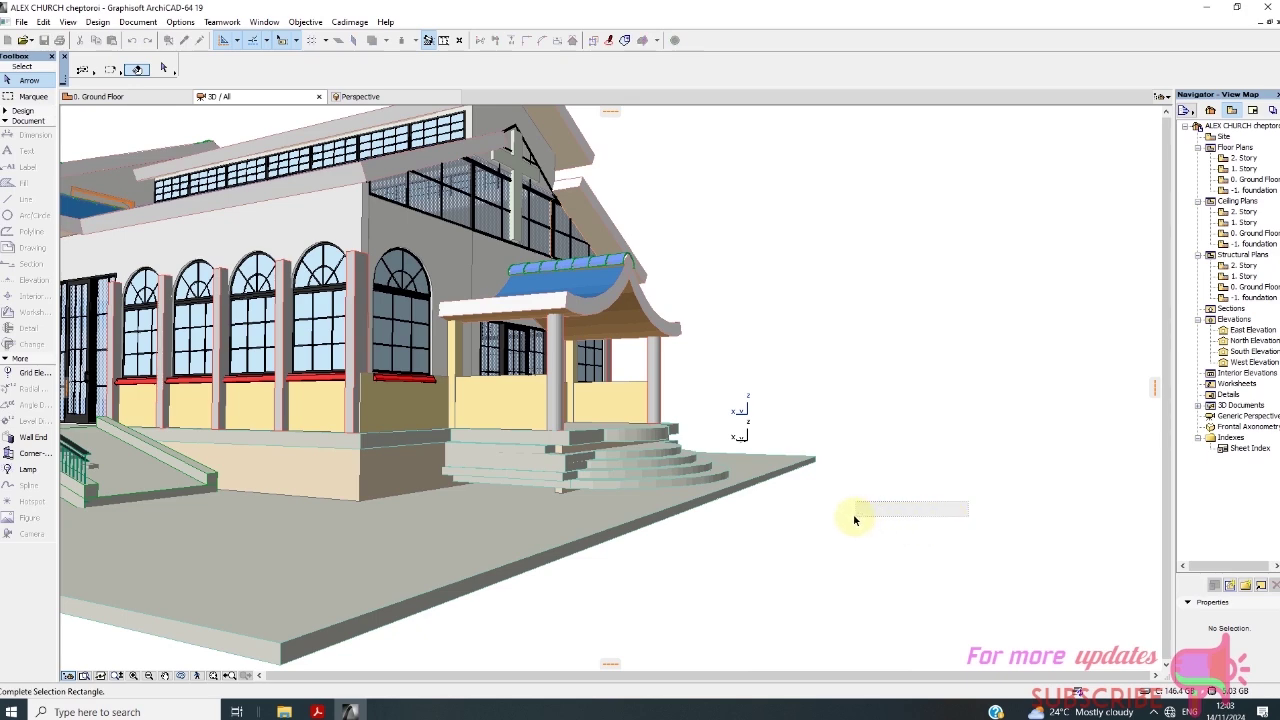
pyautogui.click(854, 534)
pyautogui.keyDown('shift'); pyautogui.moveTo(775, 515); pyautogui.dragTo(772, 507, button='middle'); pyautogui.keyUp('shift')
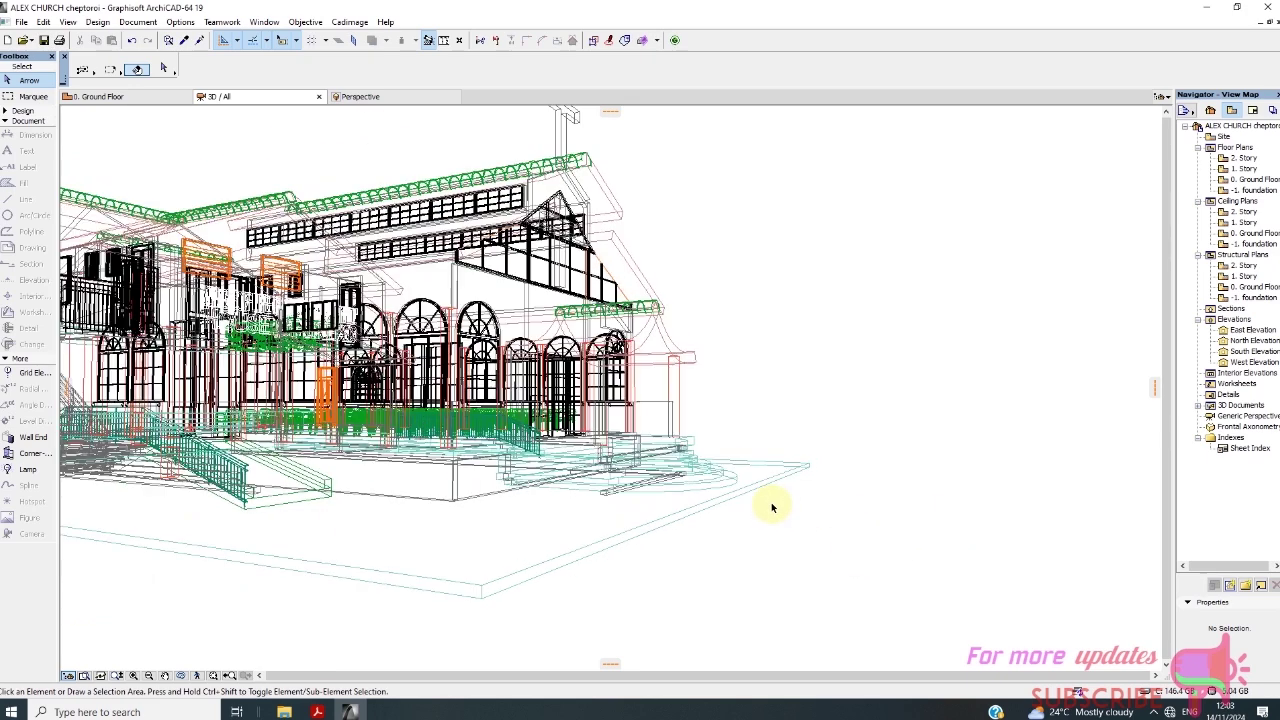
# On the ground floor plan, draw a large arc centred in the entry, sweeping around the outside of the curved steps from the church's front wall
pyautogui.click(104, 96)
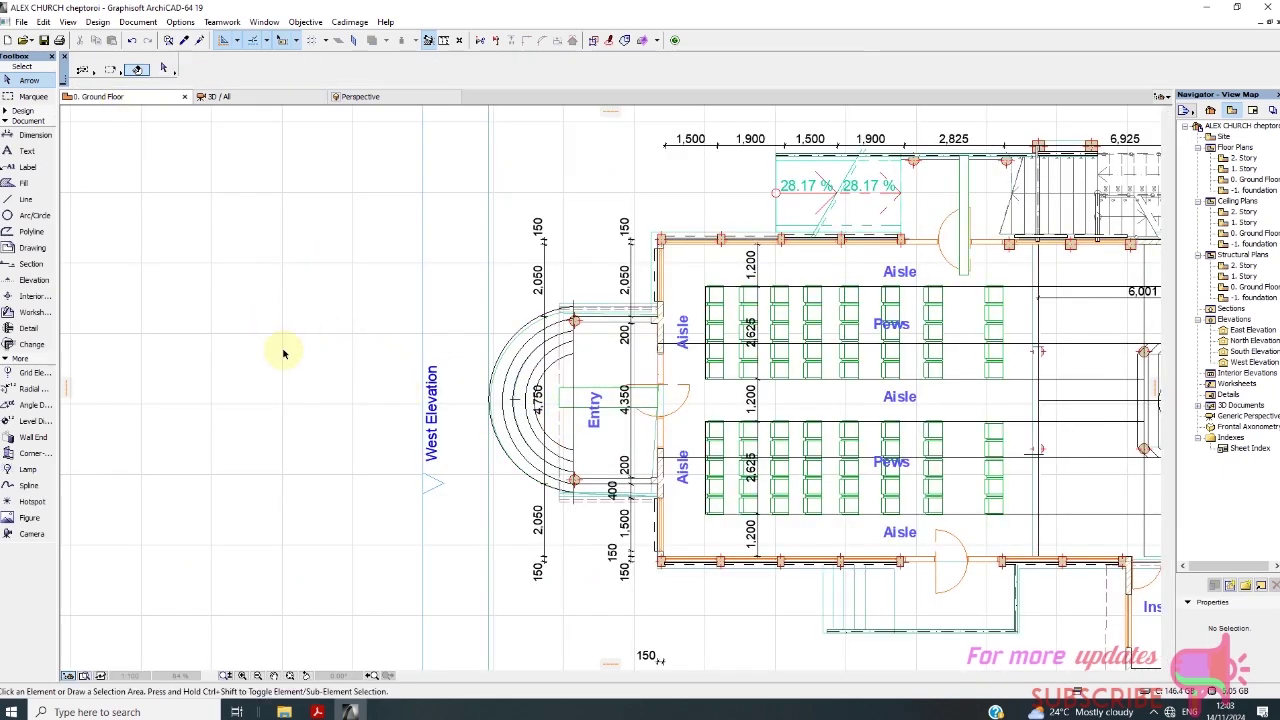
pyautogui.scroll(-2, 470, 395)
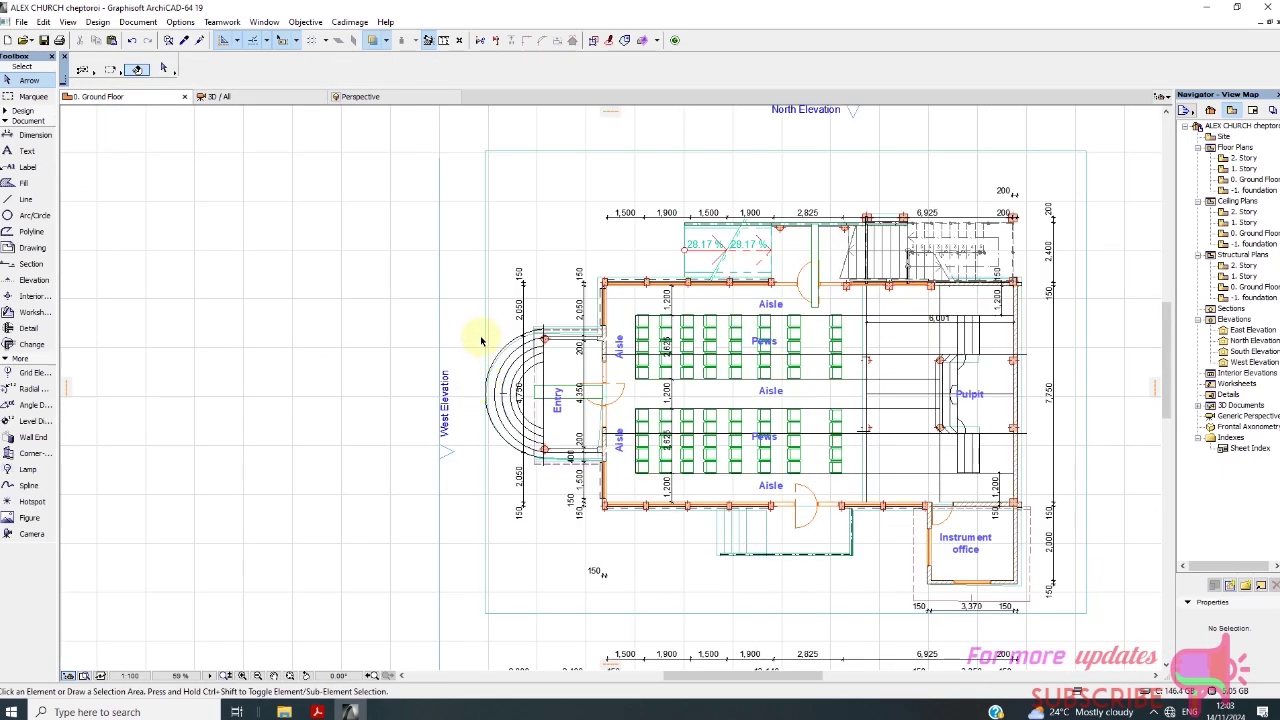
pyautogui.click(486, 350)
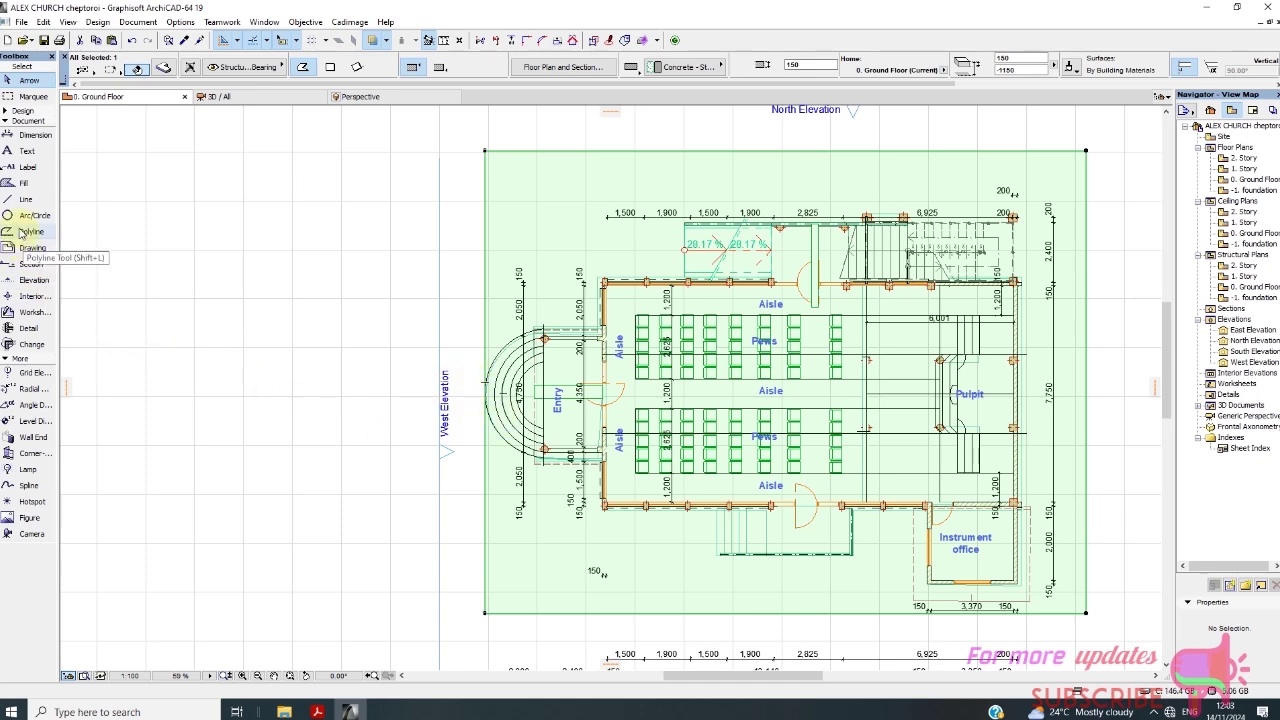
pyautogui.scroll(1, 487, 419)
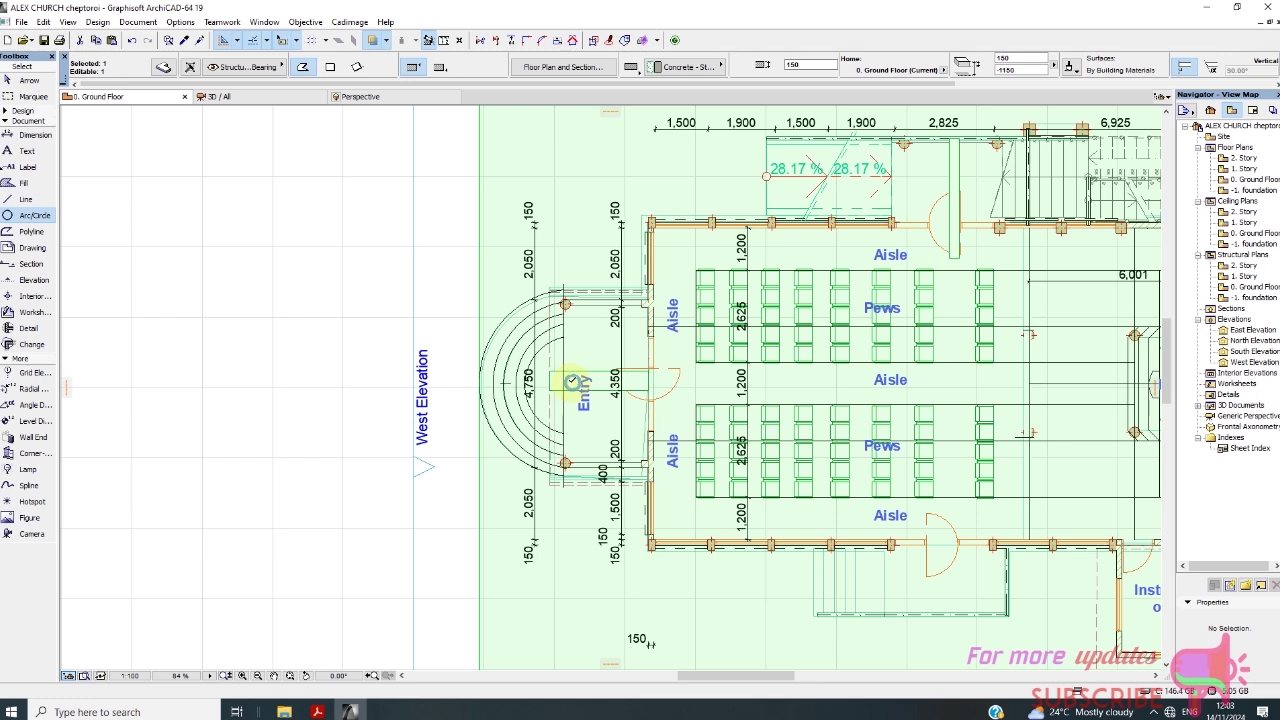
pyautogui.press('Escape')
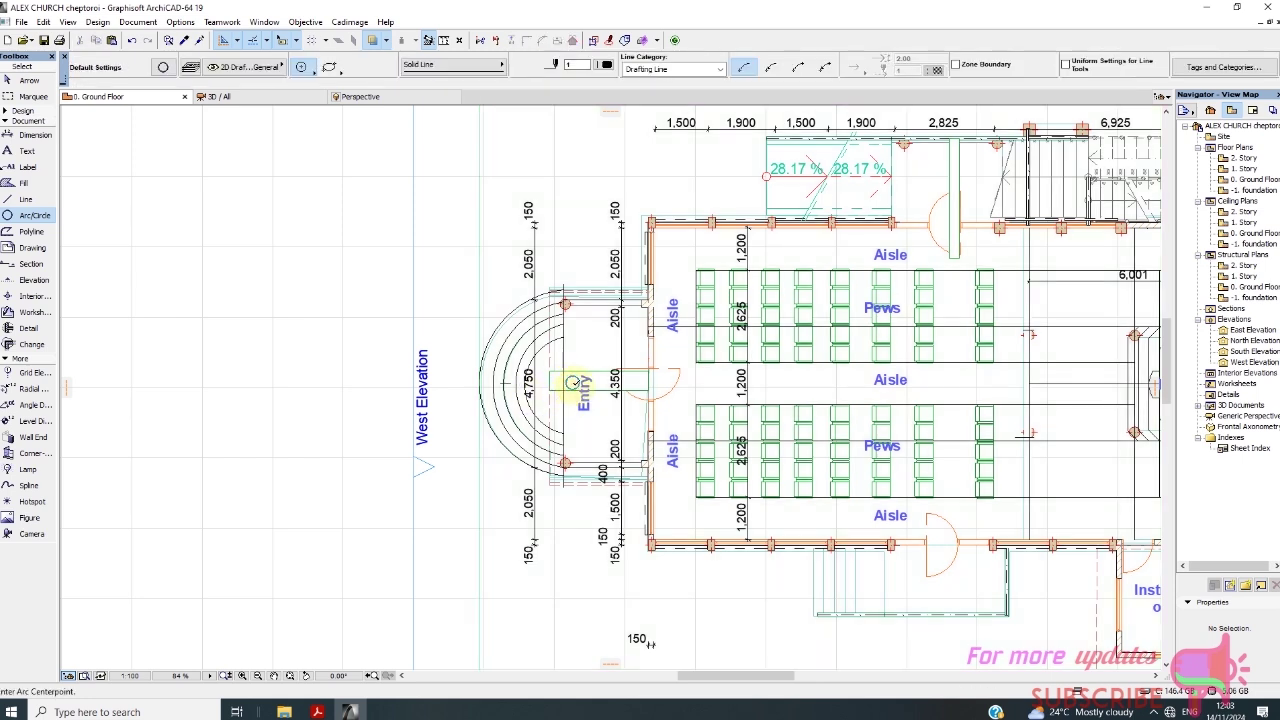
pyautogui.click(573, 383)
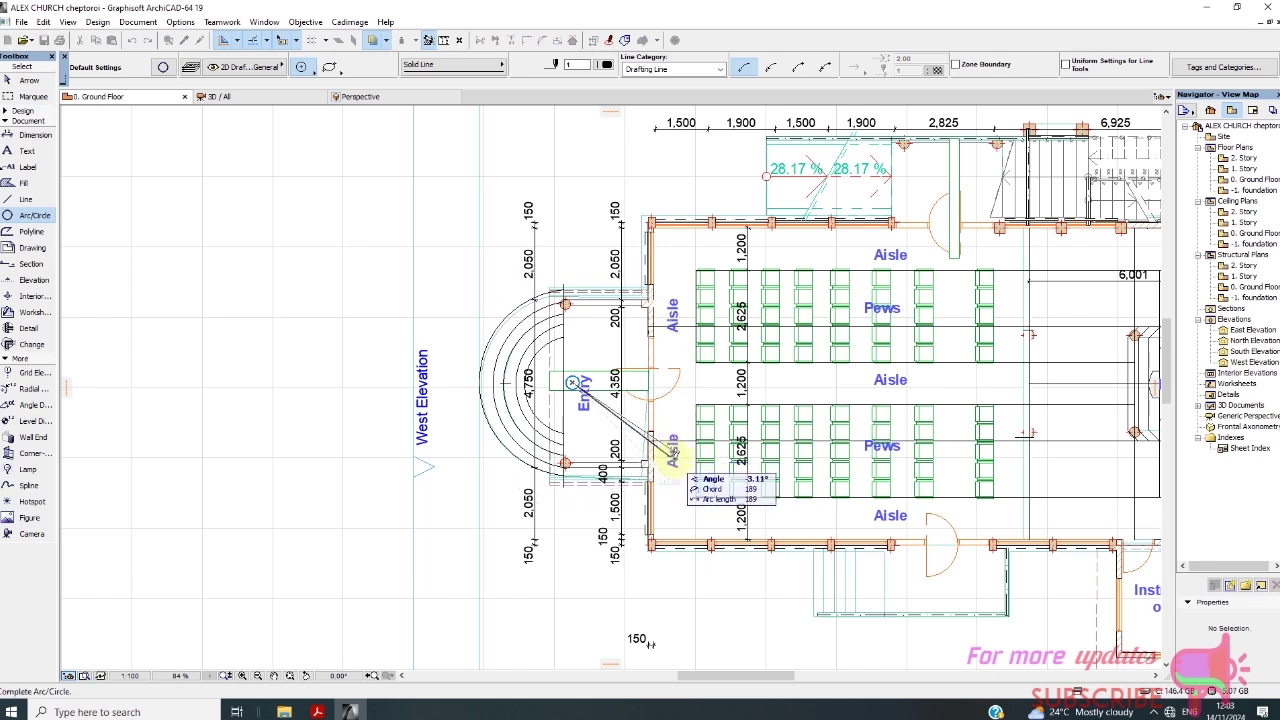
pyautogui.click(672, 463)
pyautogui.click(489, 283)
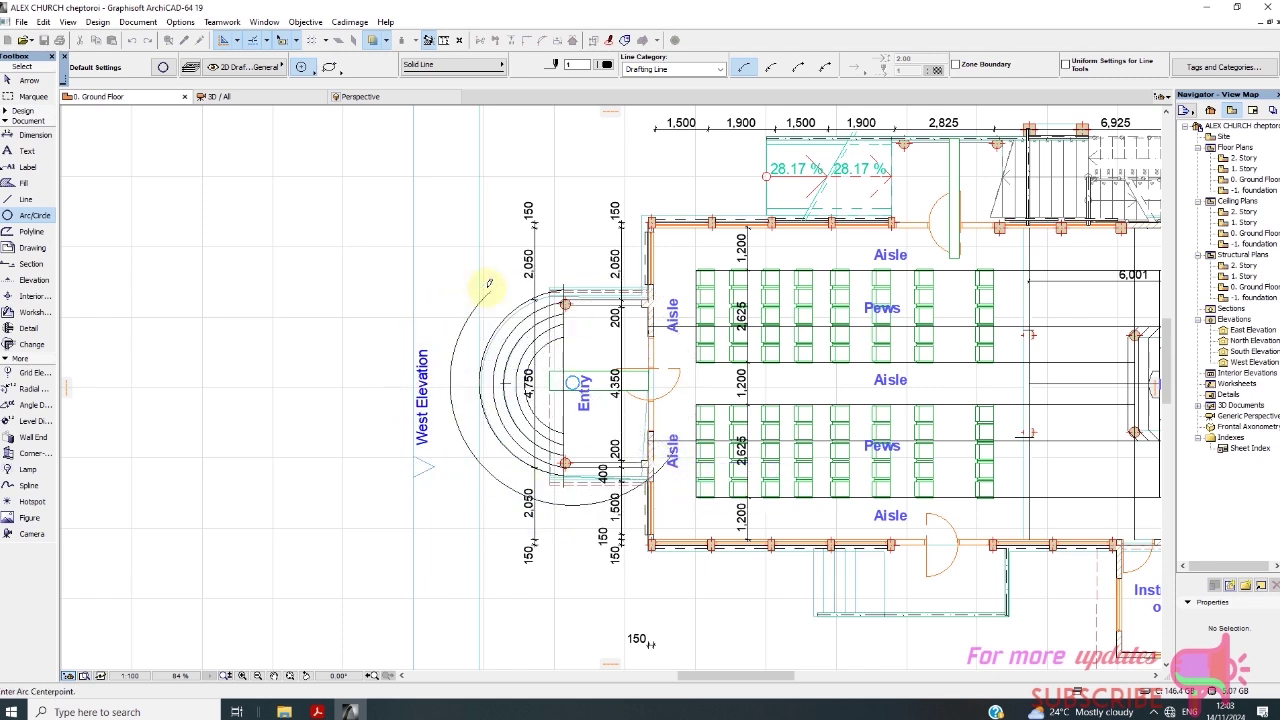
# Draw a vertical line from the large arc's upper end down across the curved entrance steps to the arc's lower part
pyautogui.click(25, 199)
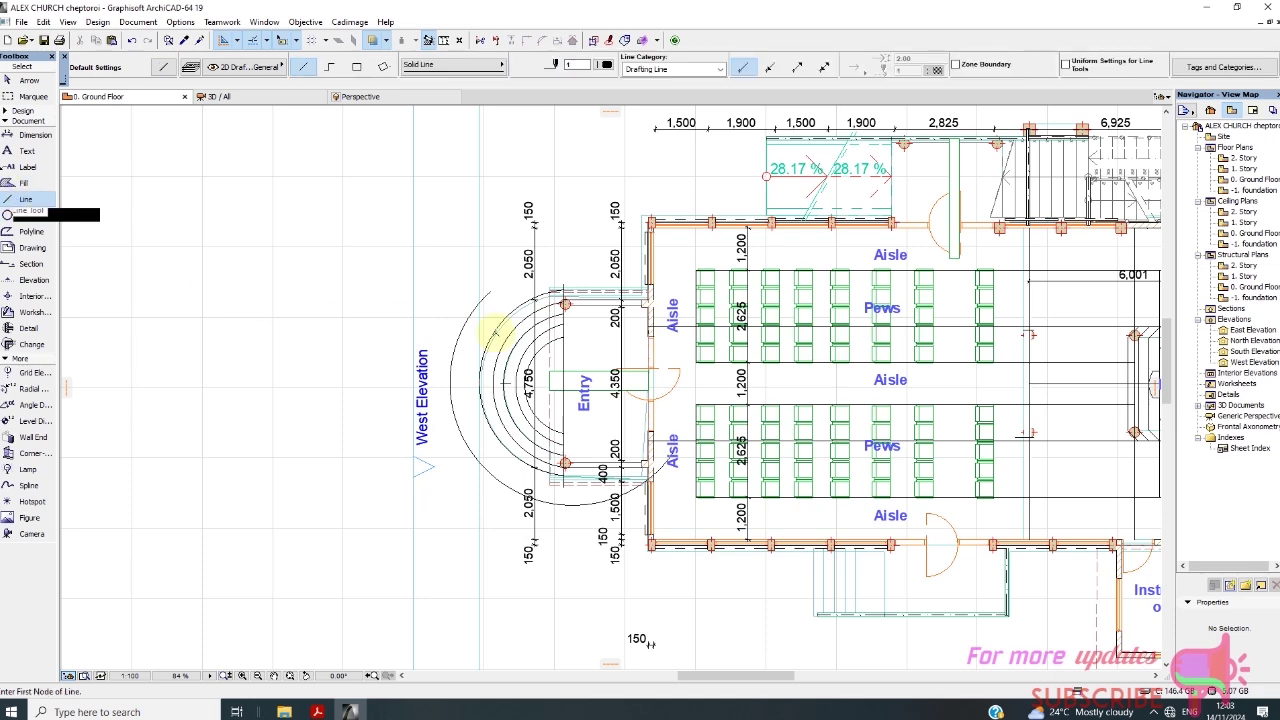
pyautogui.scroll(2, 472, 297)
pyautogui.click(483, 273)
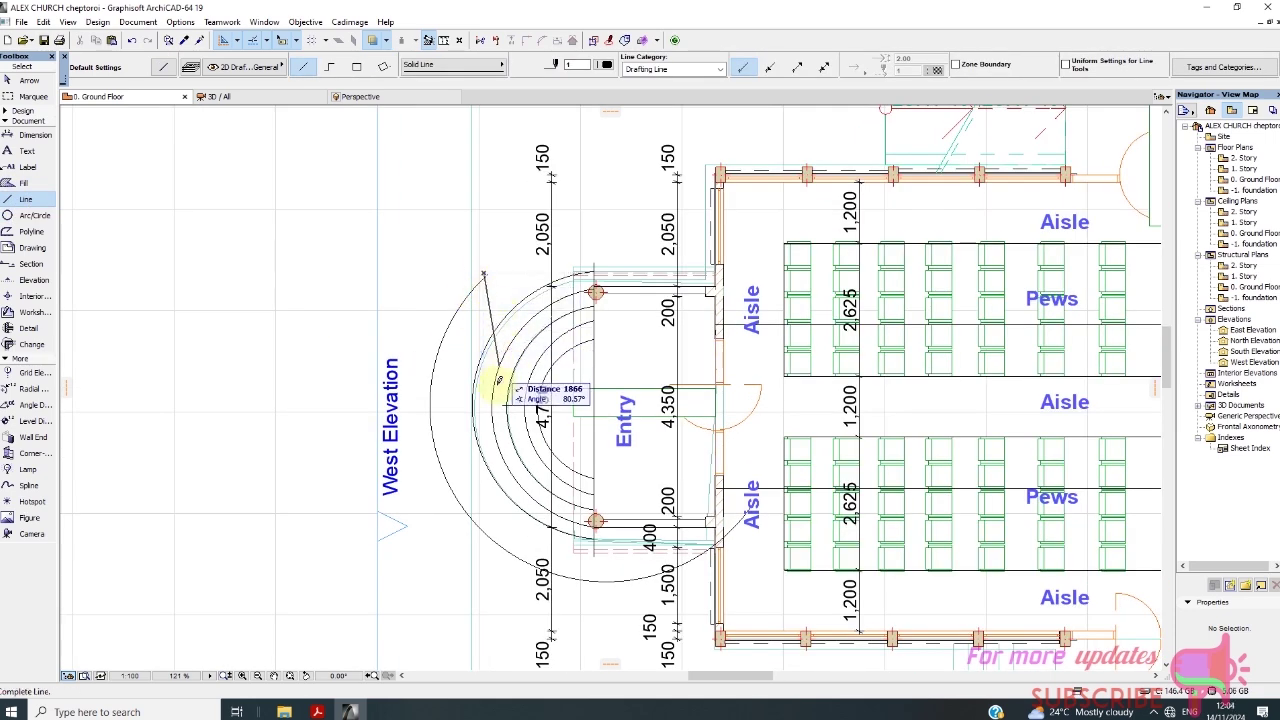
pyautogui.click(485, 547)
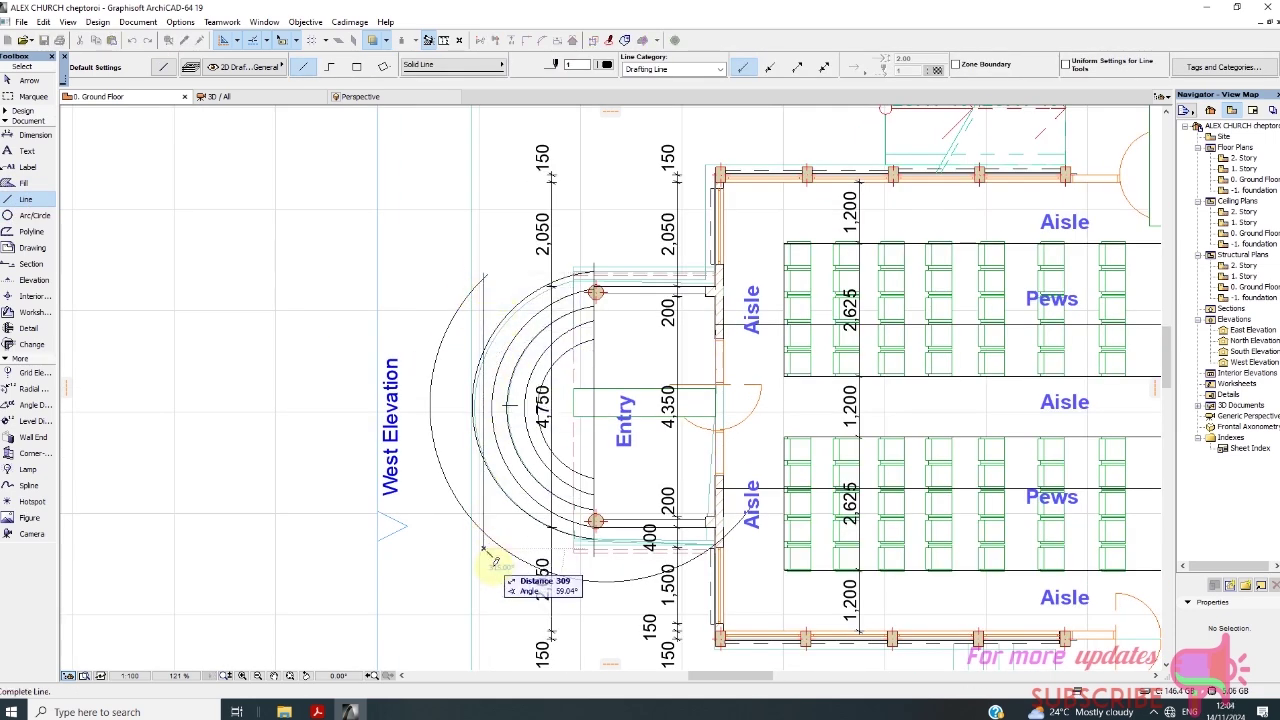
pyautogui.rightClick(507, 567)
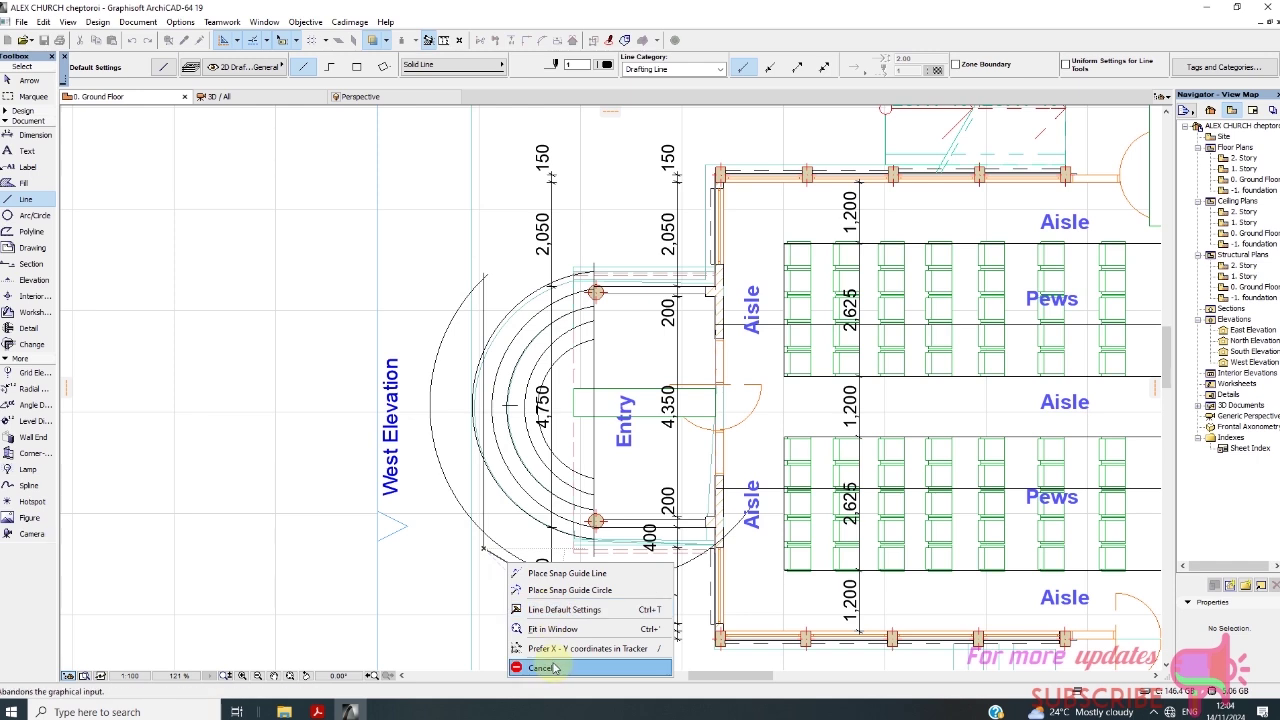
pyautogui.click(543, 646)
# Trim the large arc at the vertical line so only the bulge outside the entrance steps remains
pyautogui.click(25, 80)
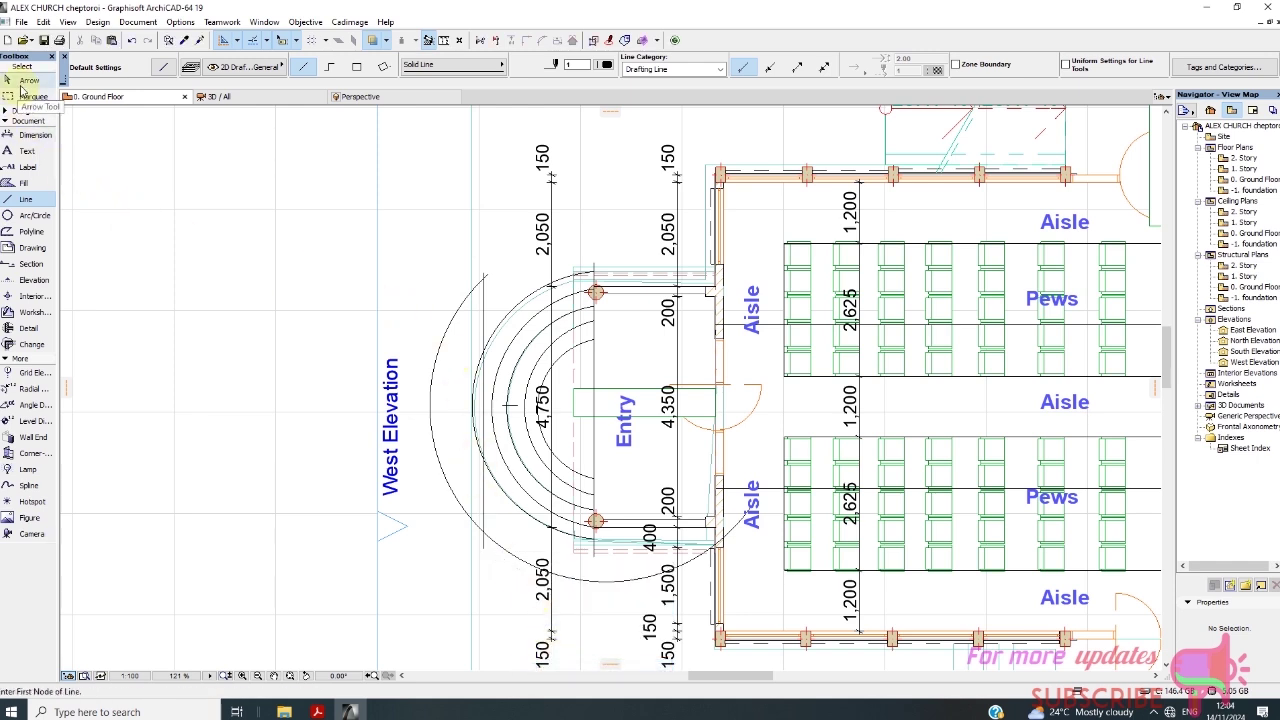
pyautogui.click(484, 300)
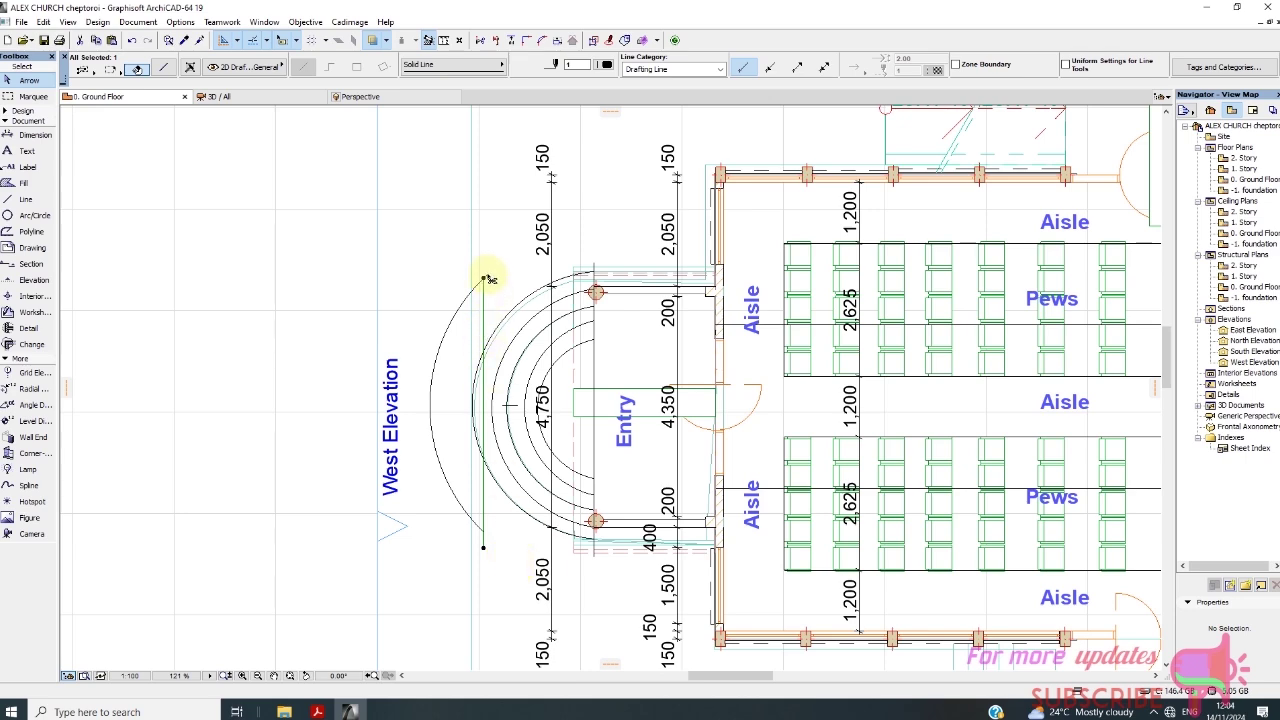
pyautogui.scroll(5, 460, 330)
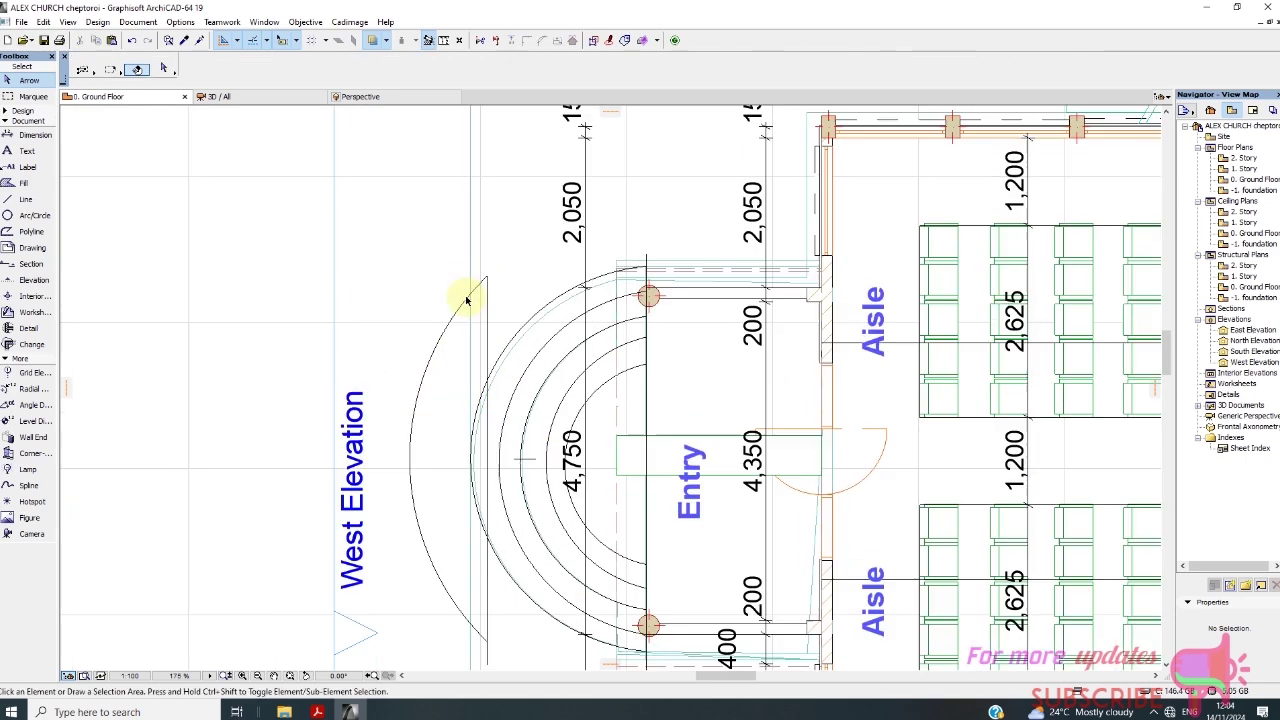
# Select the large ground slab and the trimmed arc, and insert a slab node where the arc's upper part crosses the slab's outer edge
pyautogui.click(489, 287)
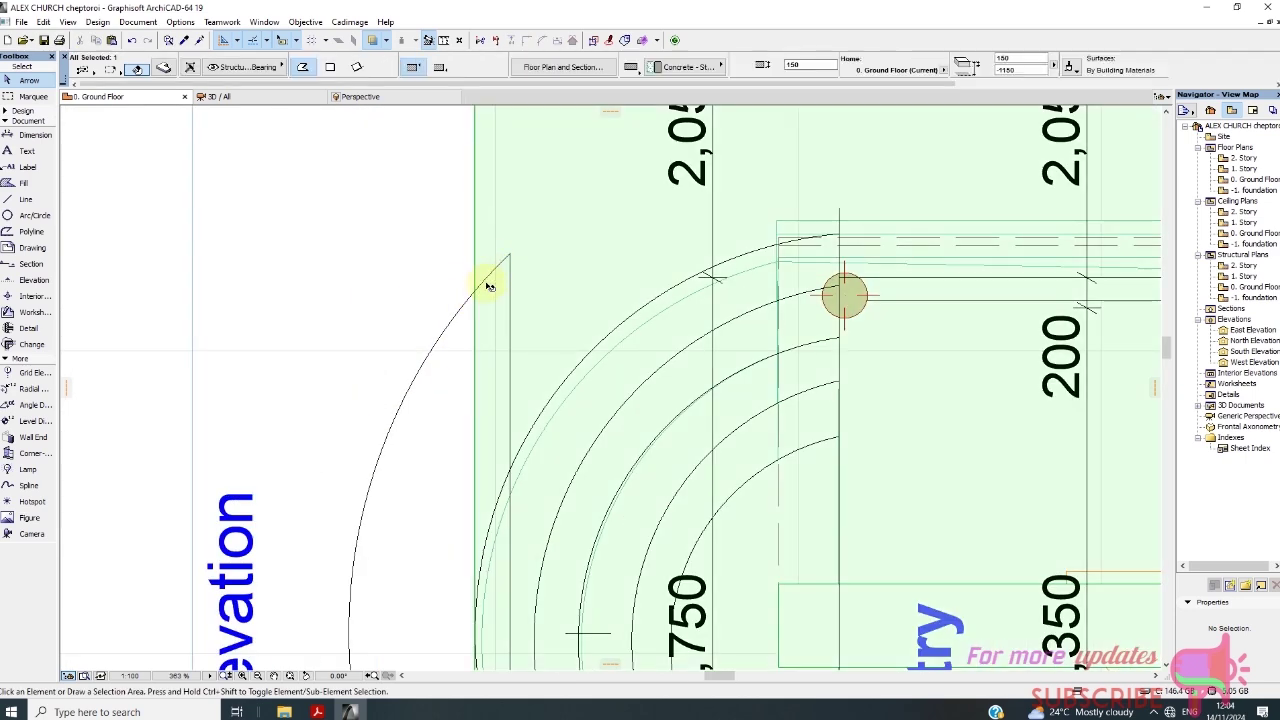
pyautogui.click(407, 388)
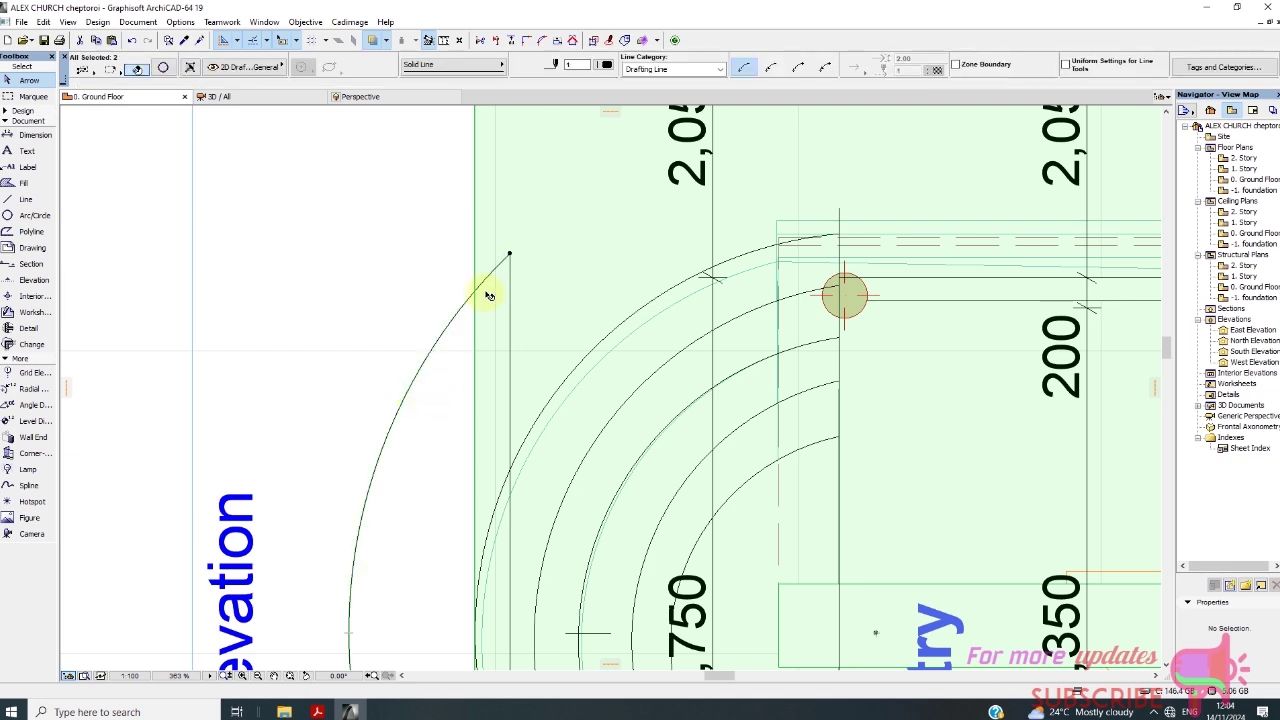
pyautogui.scroll(5, 477, 300)
pyautogui.scroll(3, 480, 296)
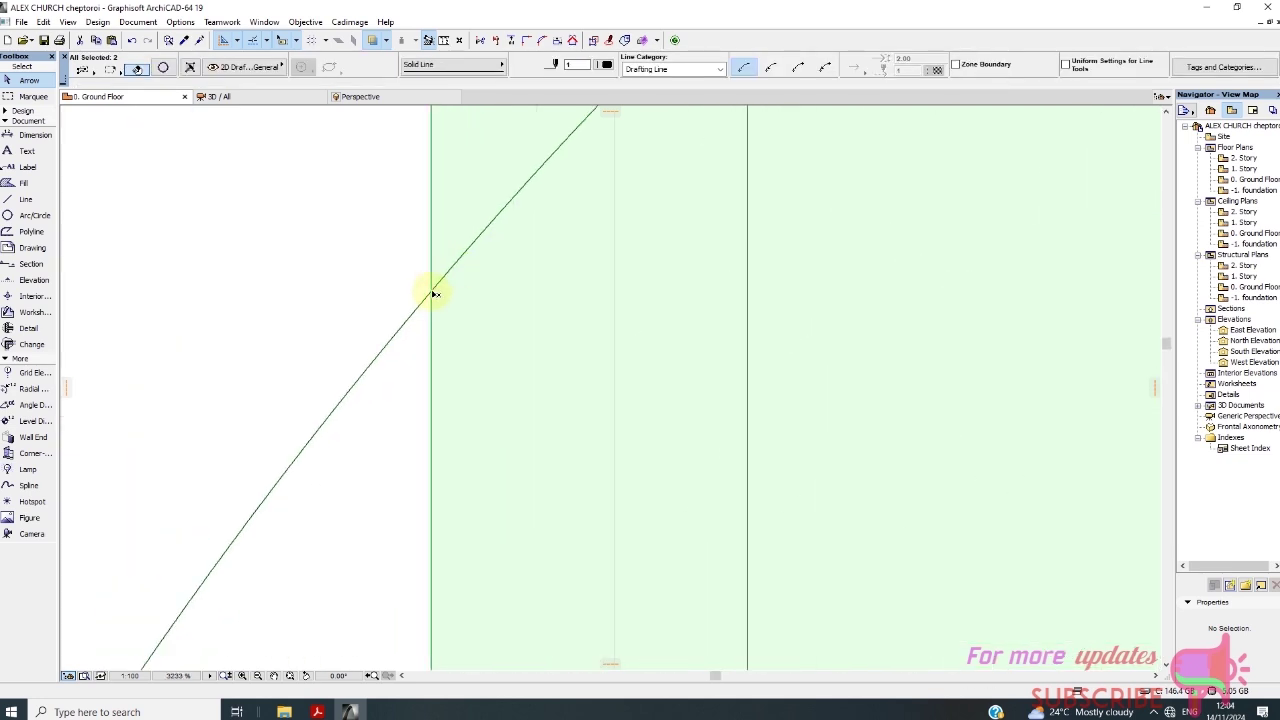
pyautogui.click(435, 294)
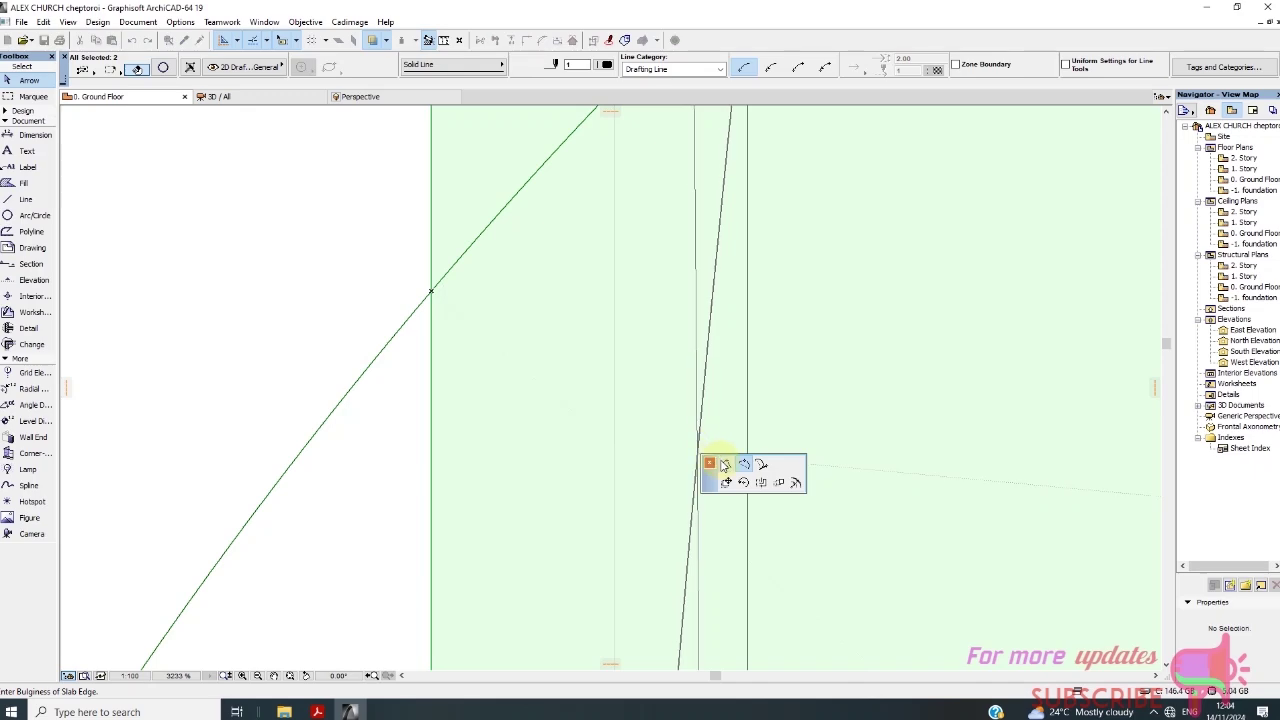
pyautogui.click(725, 463)
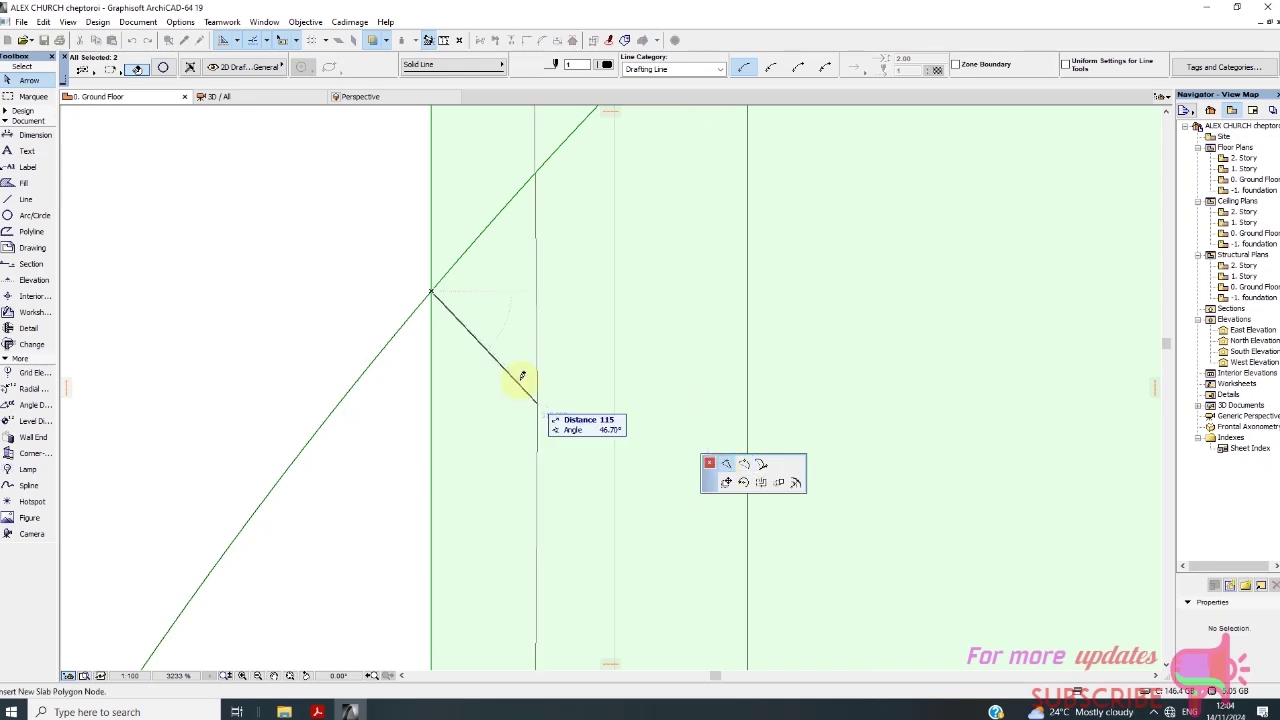
pyautogui.click(436, 291)
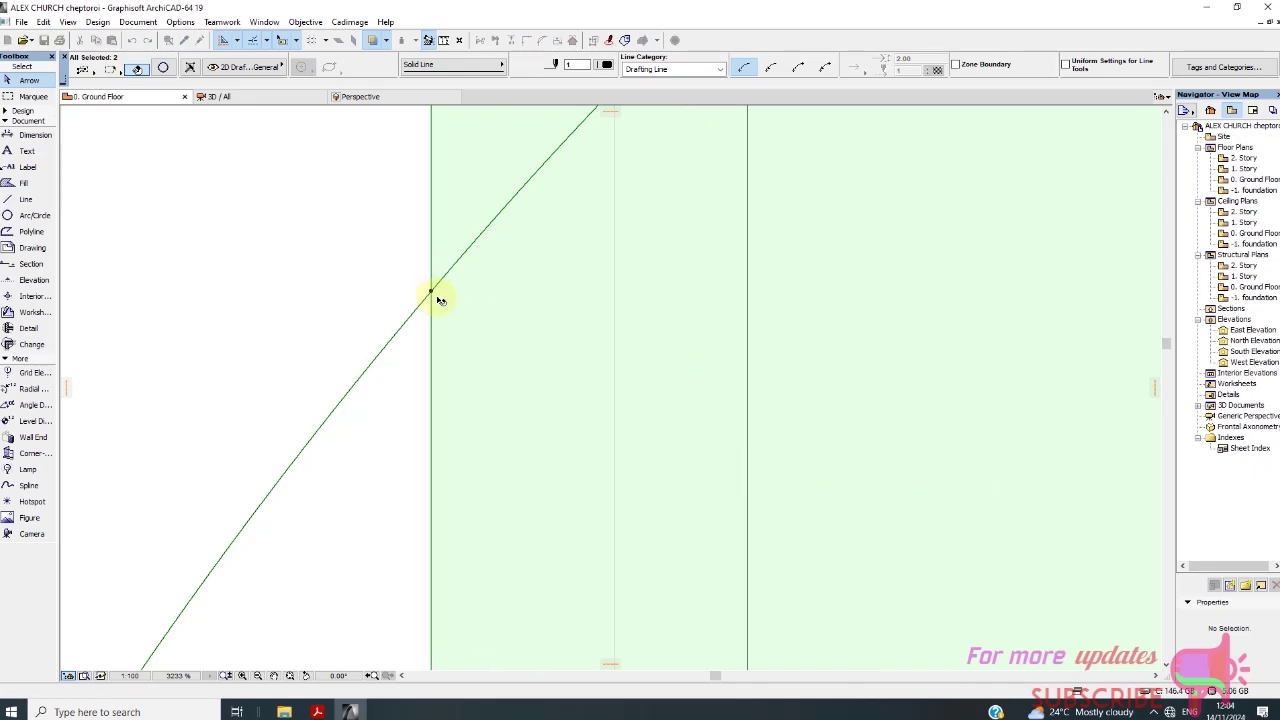
# Insert a second node on the ground slab's outer edge where the arc's lower part crosses it
pyautogui.scroll(-10, 497, 246)
pyautogui.scroll(5, 418, 383)
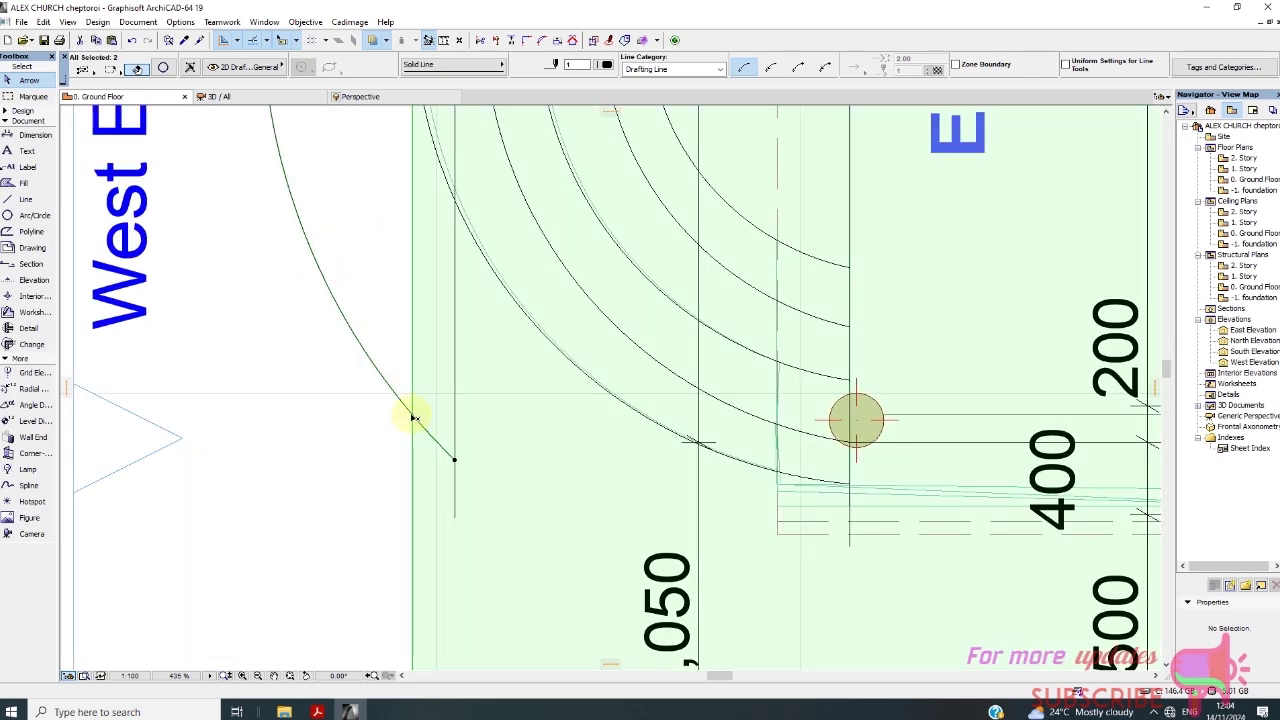
pyautogui.click(413, 417)
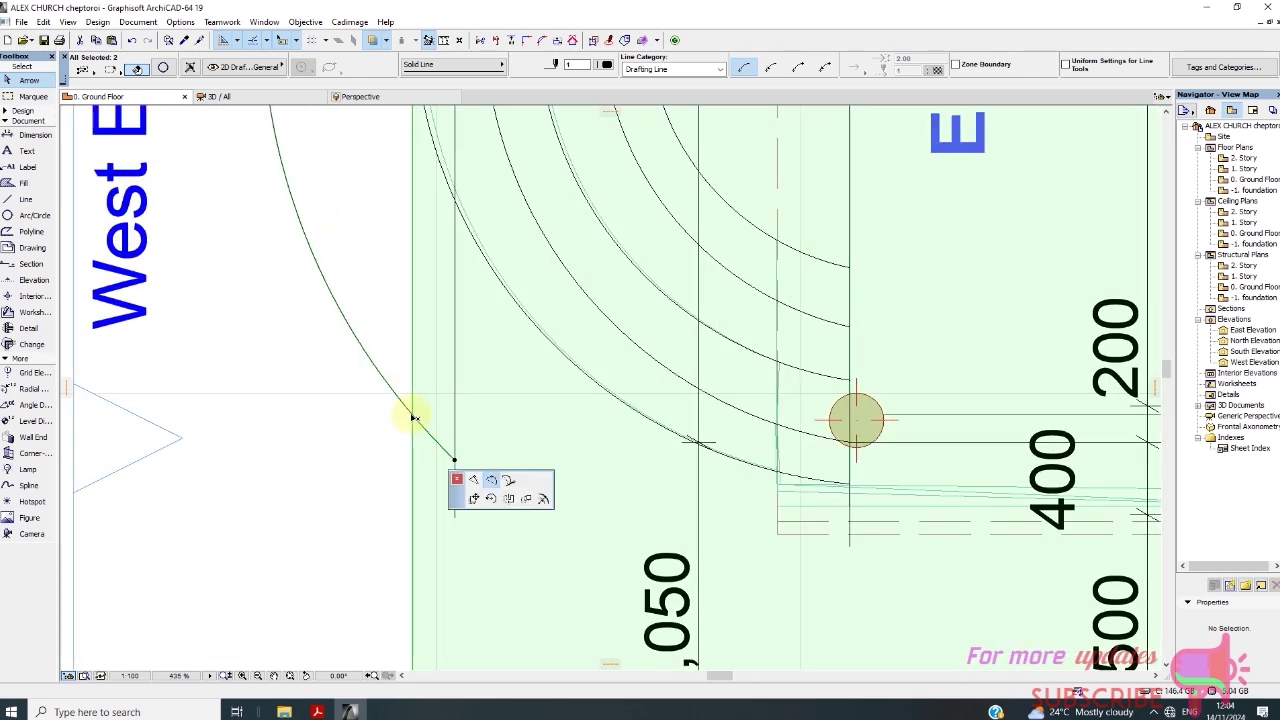
pyautogui.click(474, 476)
pyautogui.click(726, 466)
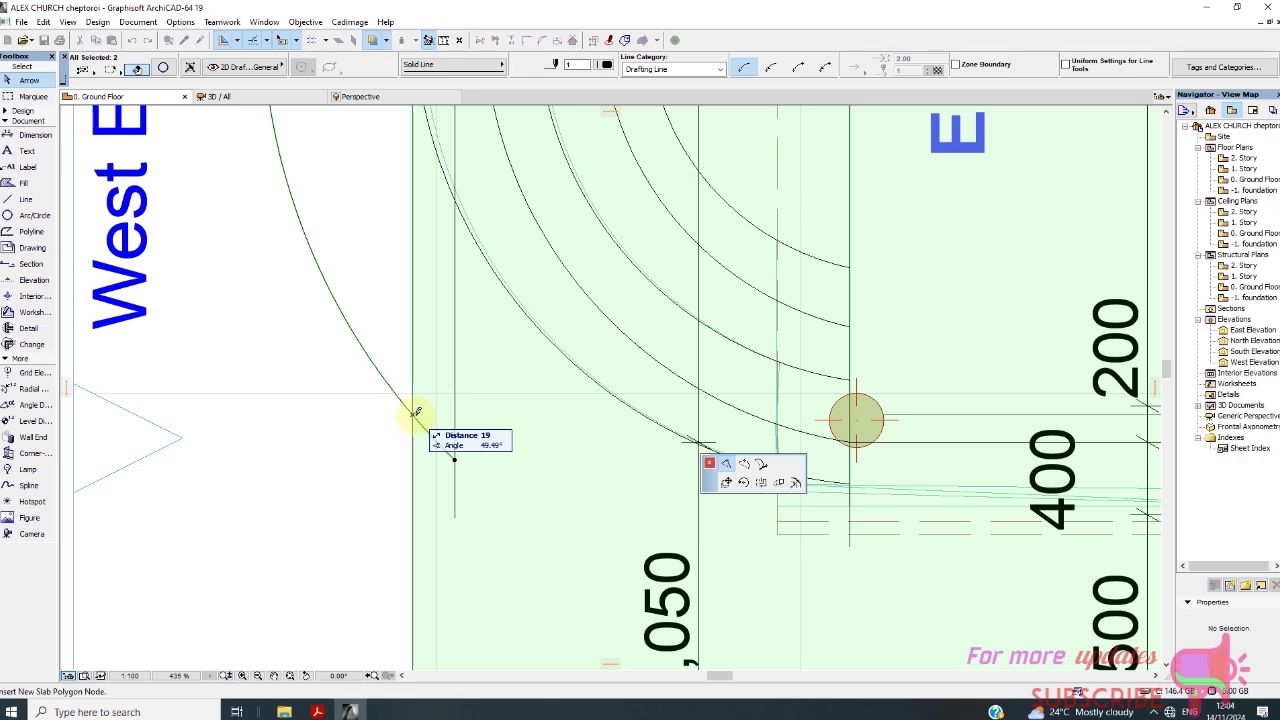
pyautogui.click(457, 443)
# Curve the ground slab's edge between the two new nodes outward to match the trimmed arc, and clear the selection
pyautogui.scroll(-5, 470, 450)
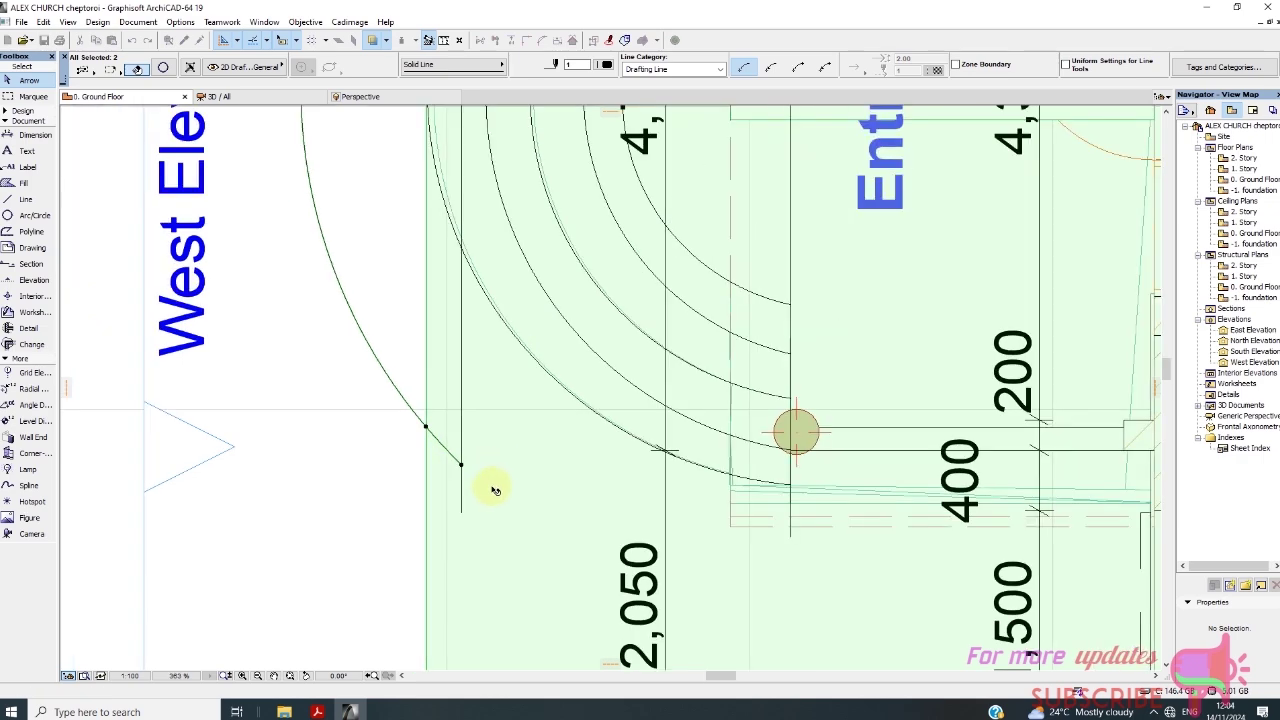
pyautogui.click(482, 468)
pyautogui.click(690, 450)
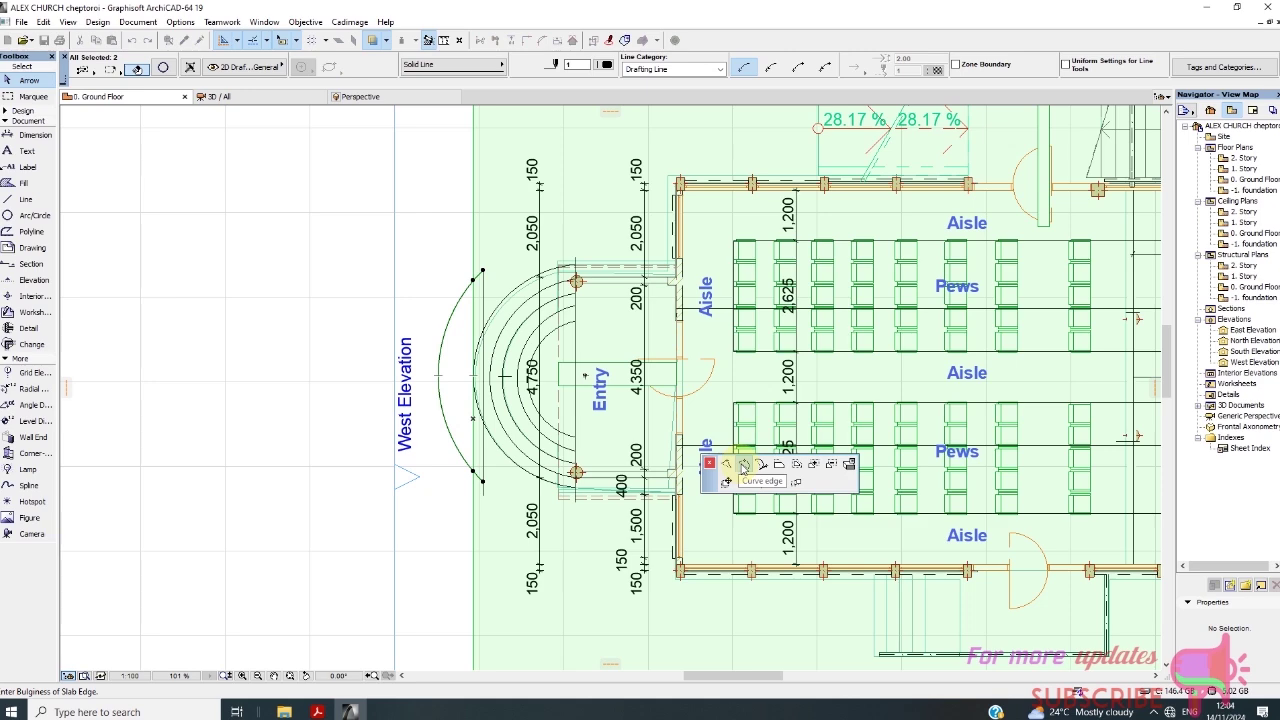
pyautogui.click(743, 465)
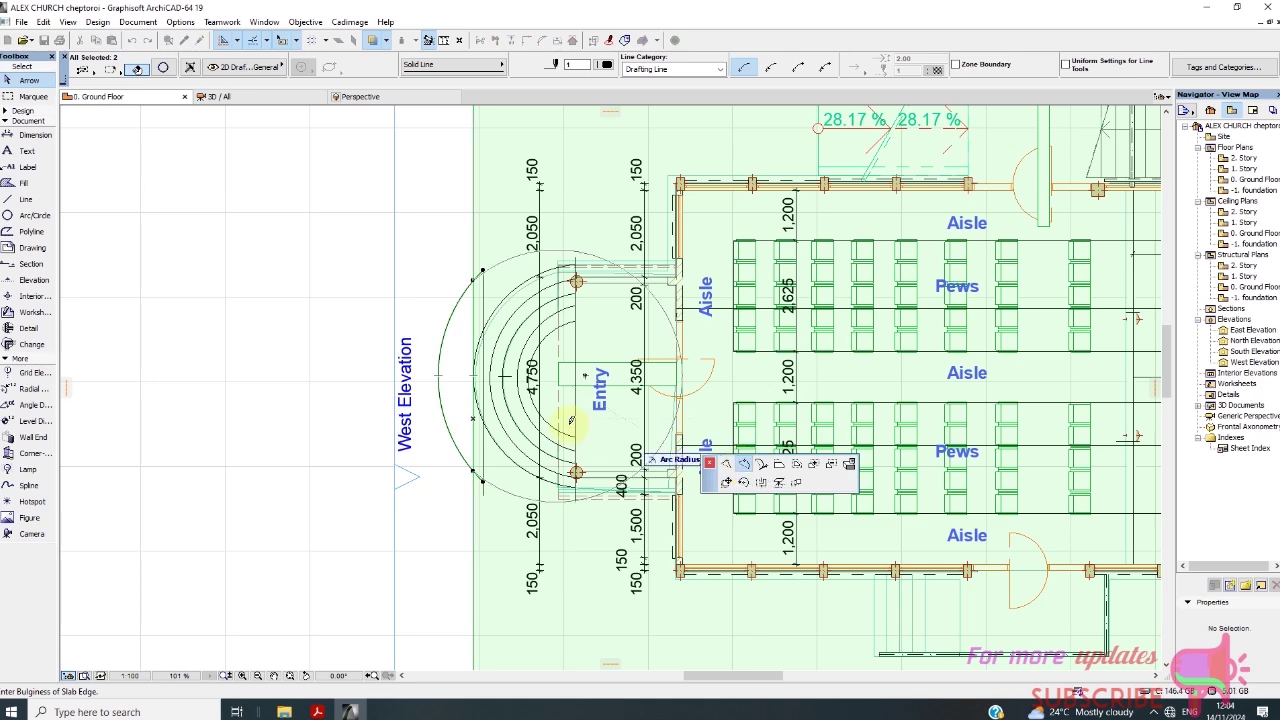
pyautogui.click(441, 384)
pyautogui.click(426, 332)
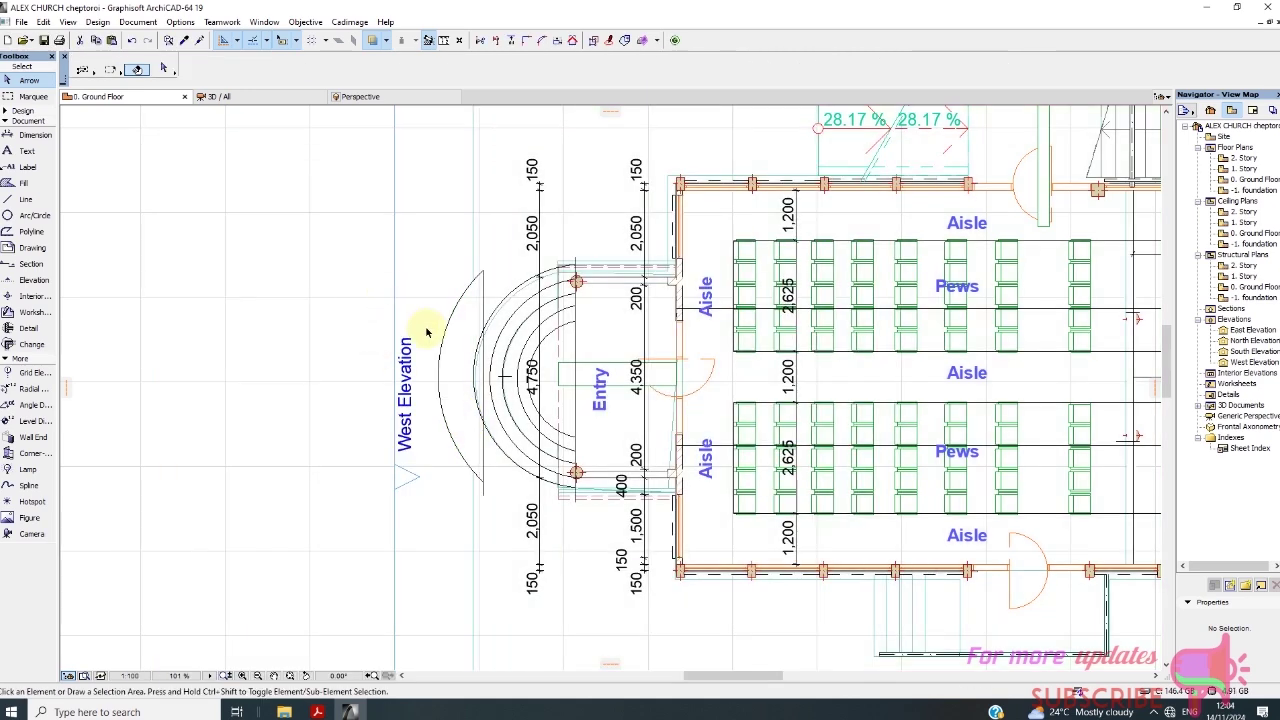
# Examine the ground slab's curved bulge in front of the entrance steps in the 3D view from several angles
pyautogui.scroll(-3, 426, 332)
pyautogui.click(238, 97)
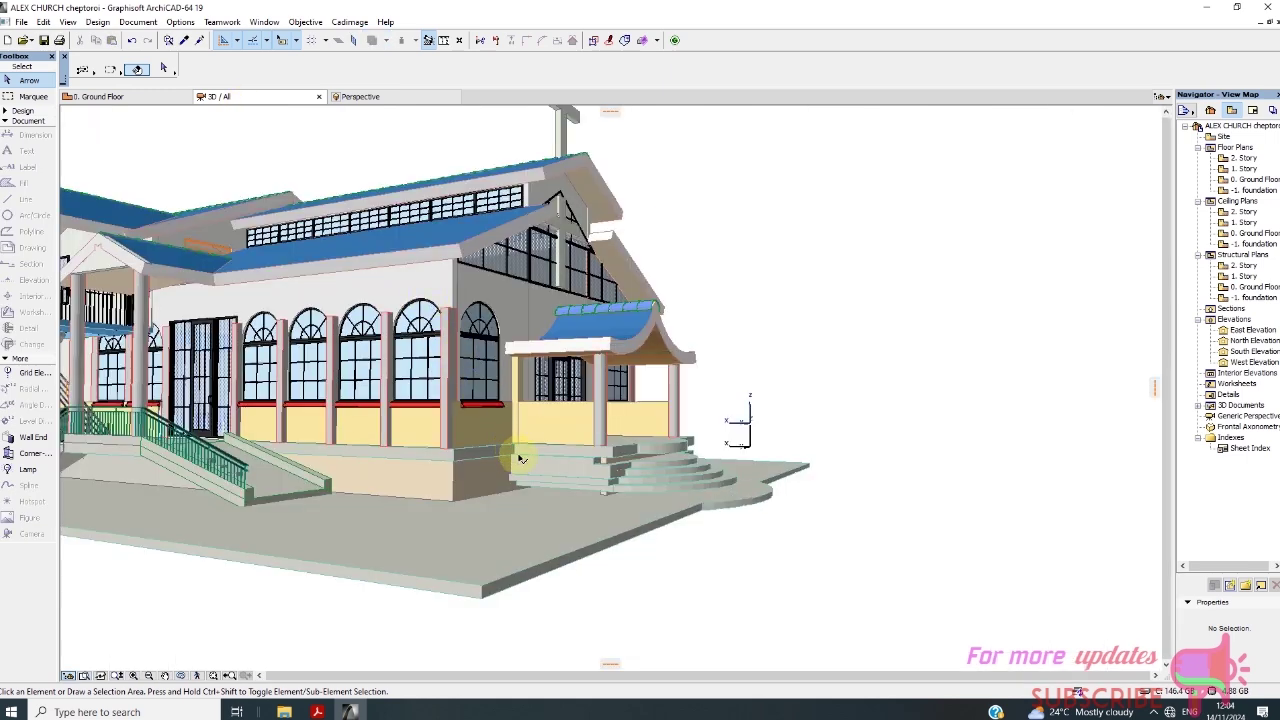
pyautogui.scroll(3, 740, 521)
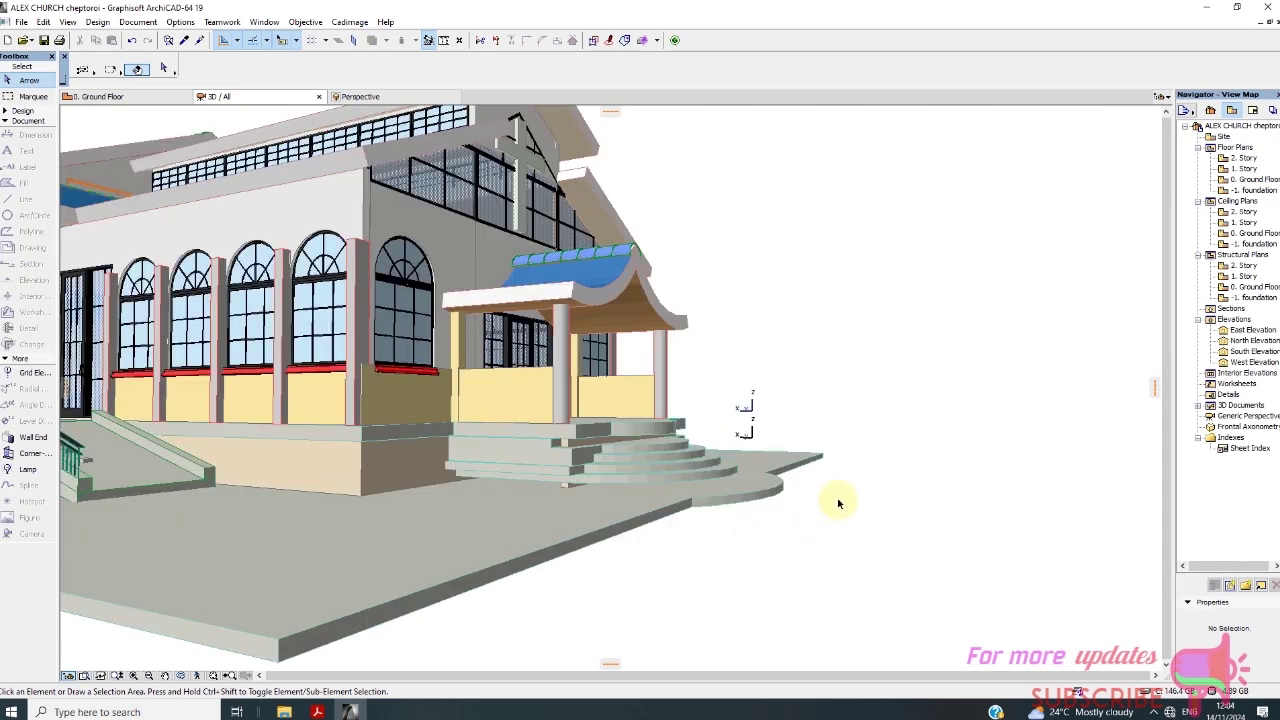
pyautogui.keyDown('shift'); pyautogui.moveTo(837, 503); pyautogui.dragTo(842, 475, button='middle'); pyautogui.keyUp('shift')
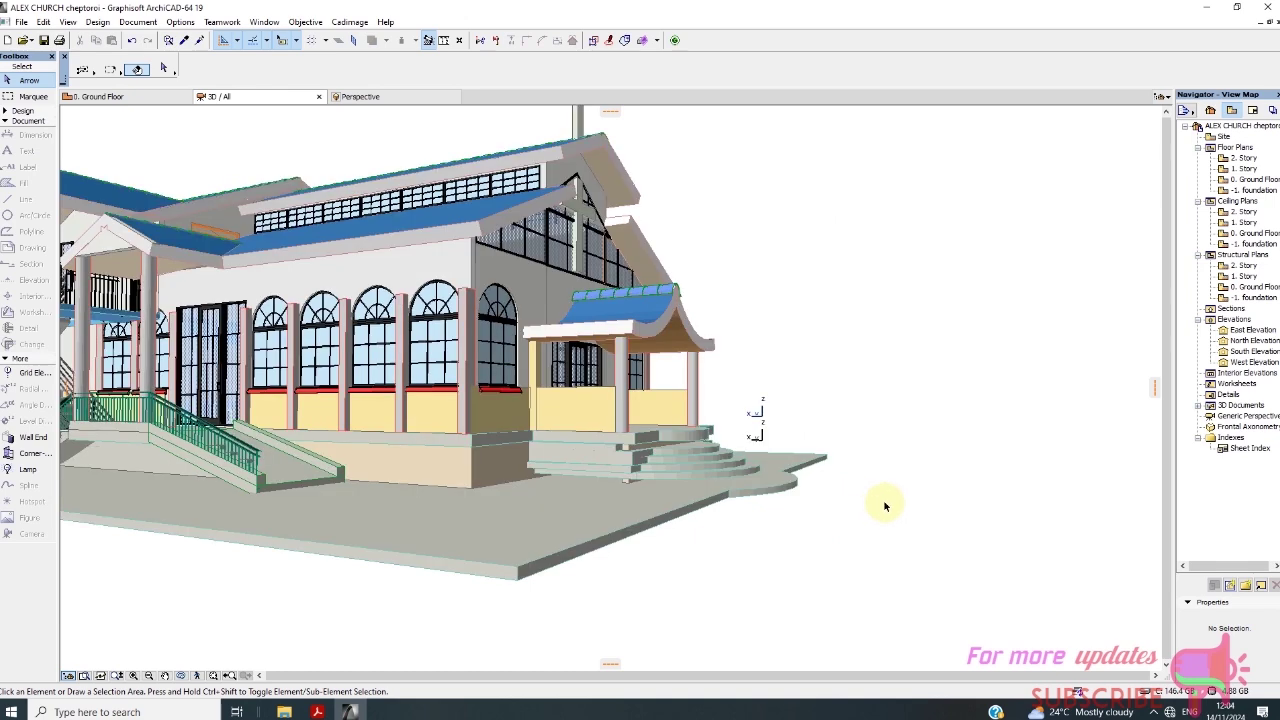
pyautogui.keyDown('shift'); pyautogui.moveTo(696, 349); pyautogui.dragTo(715, 385, button='middle'); pyautogui.keyUp('shift')
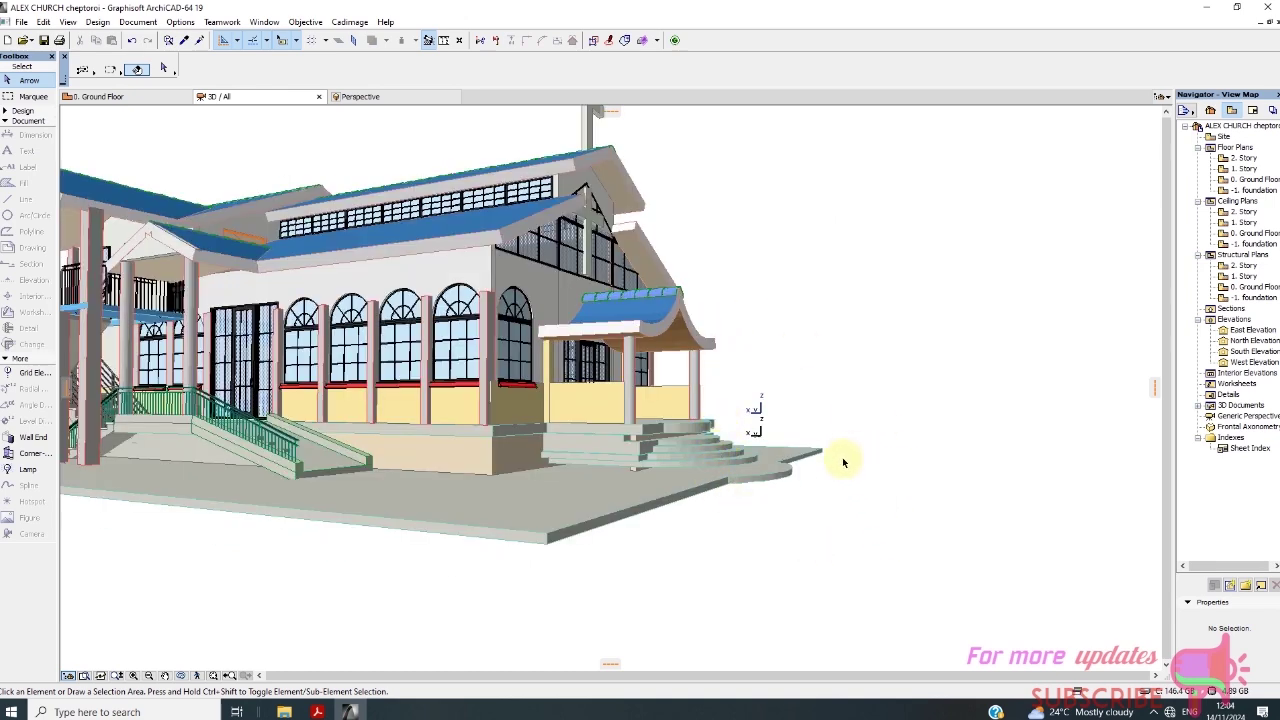
pyautogui.click(1153, 712)
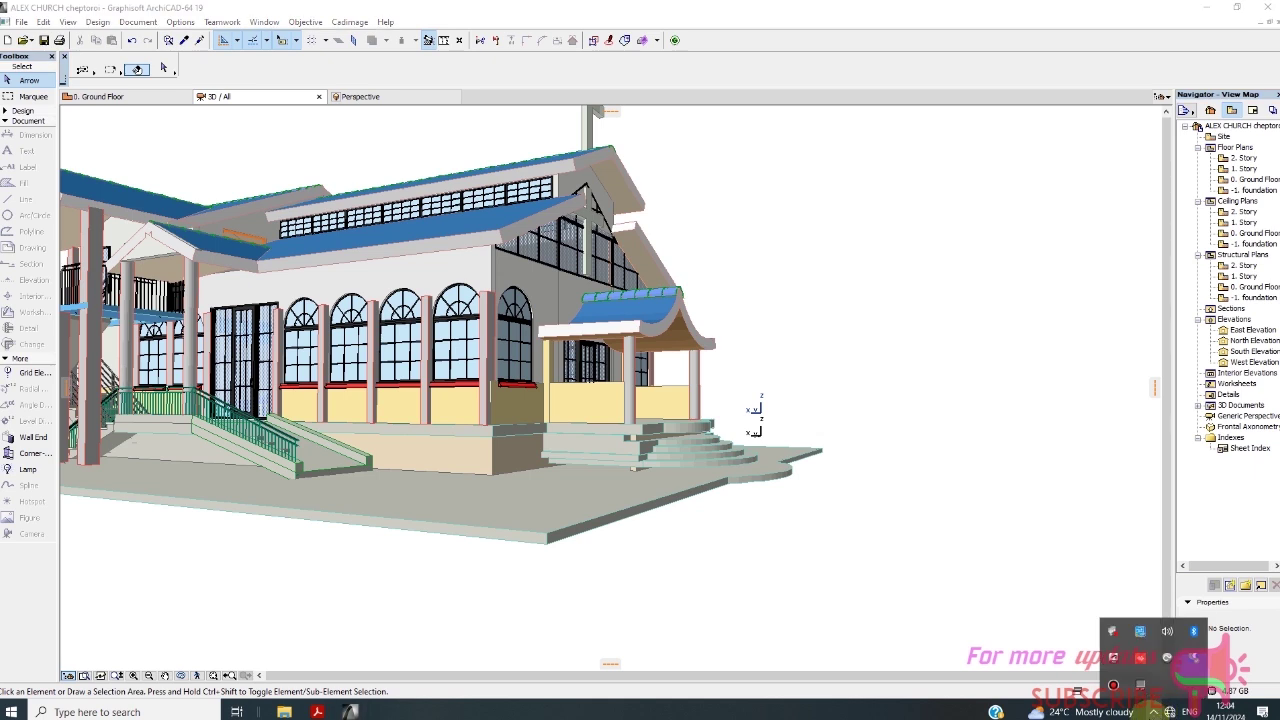
pyautogui.click(1113, 686)
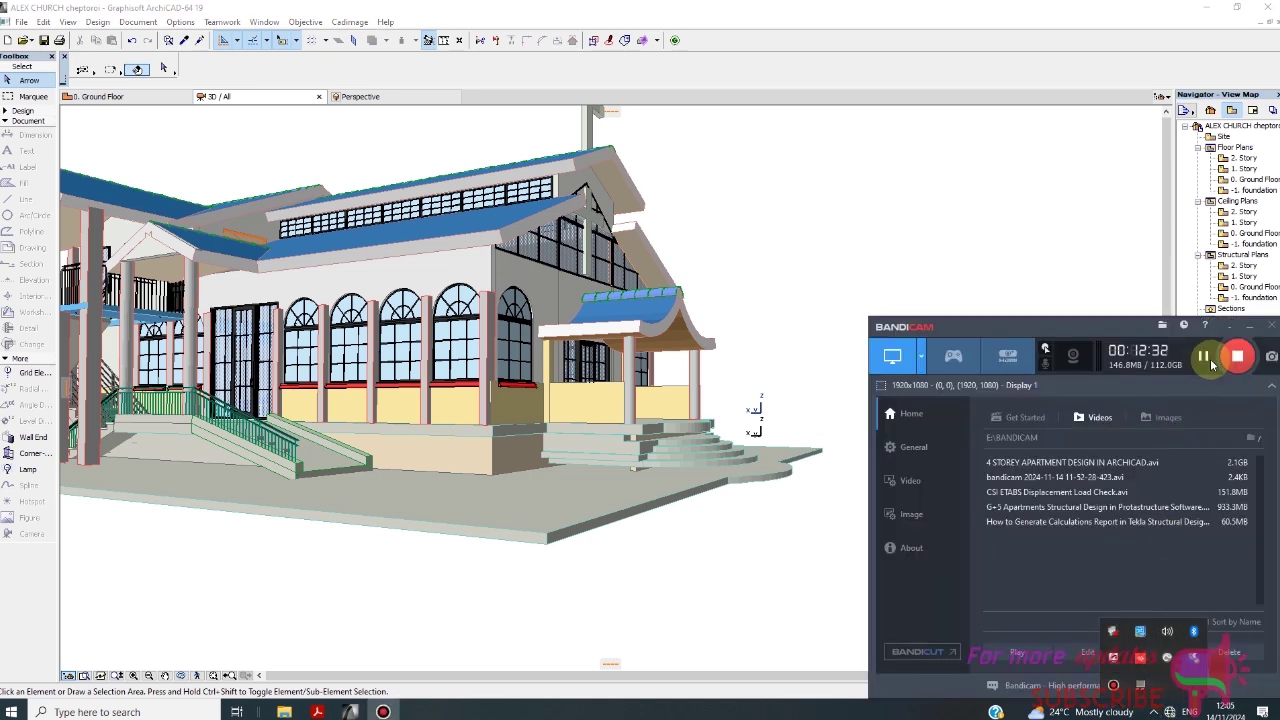